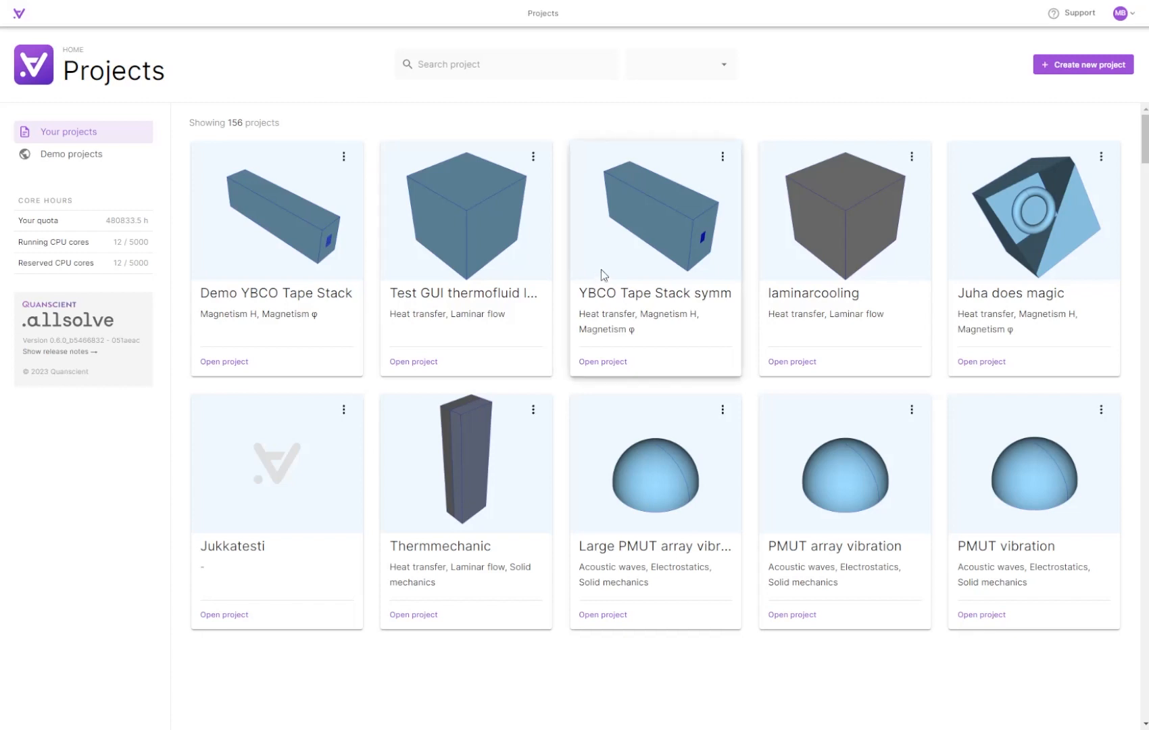
Create a new project named "YBCO Tape Stack"
{"action": "left_click", "coordinate": [1043, 70]}
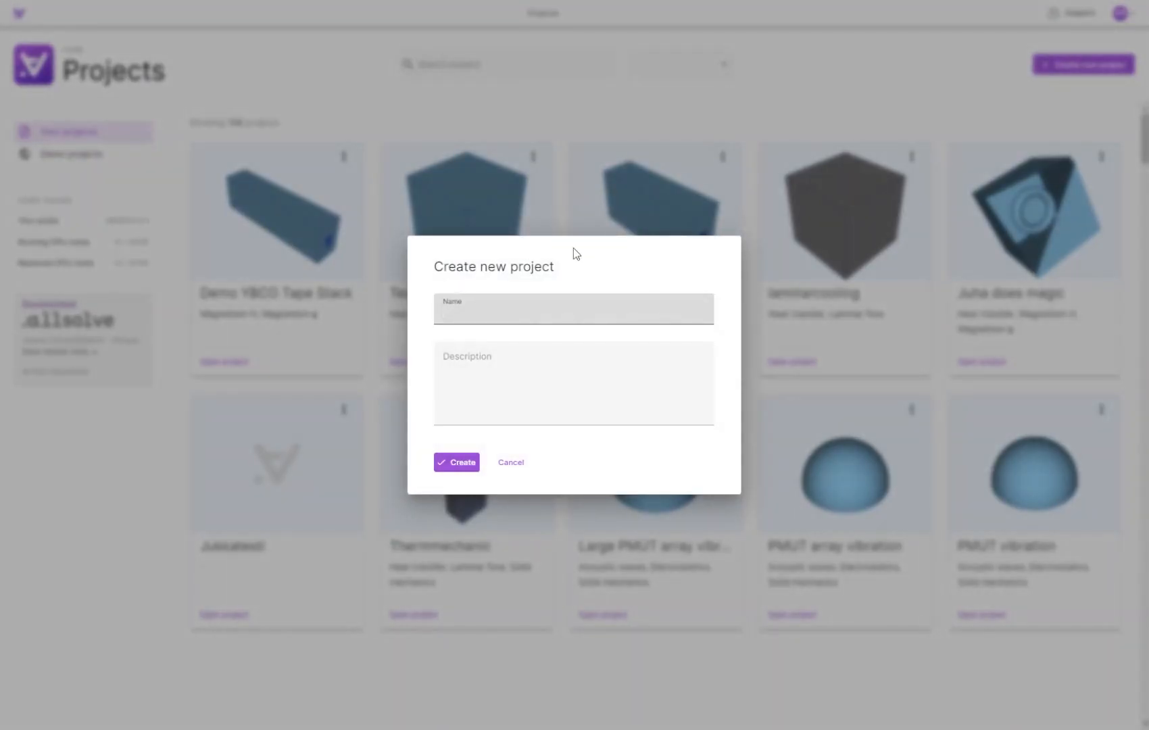
{"action": "type", "text": "YBCO Tape Stack"}
{"action": "left_click", "coordinate": [470, 471]}
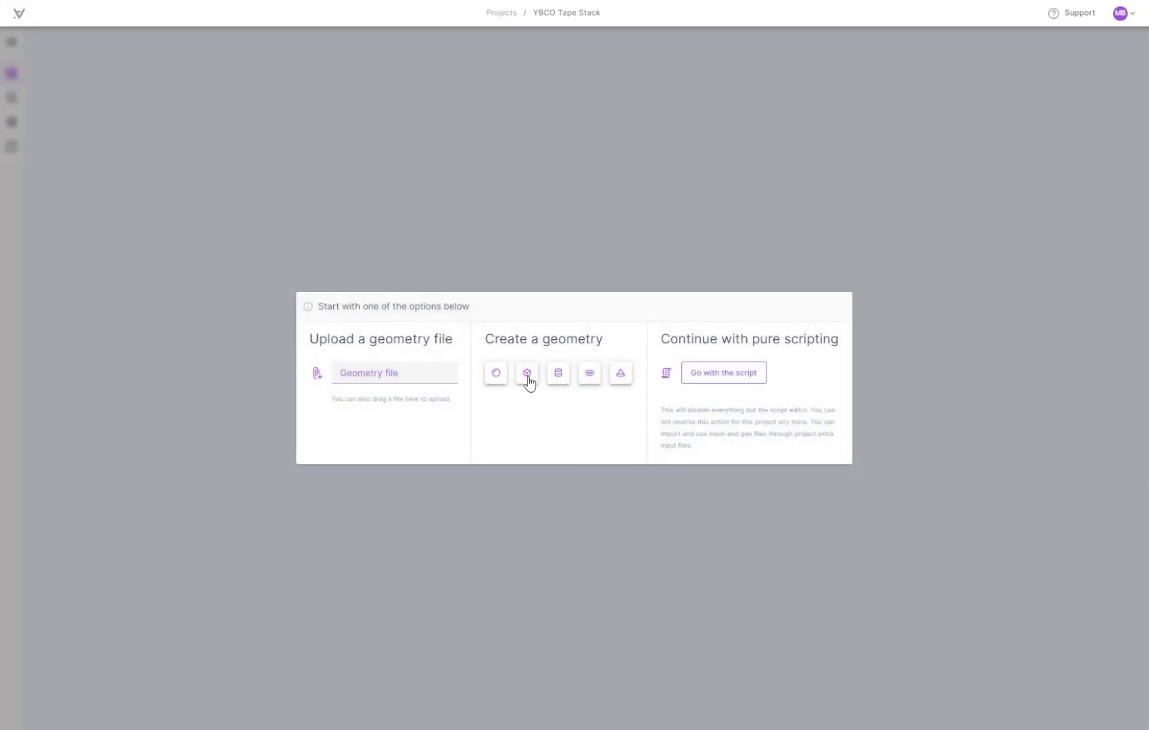
Create a box named Copper_bottom with center z 0.0001, x size 0.1 and y size 5e-3
{"action": "left_click", "coordinate": [528, 374]}
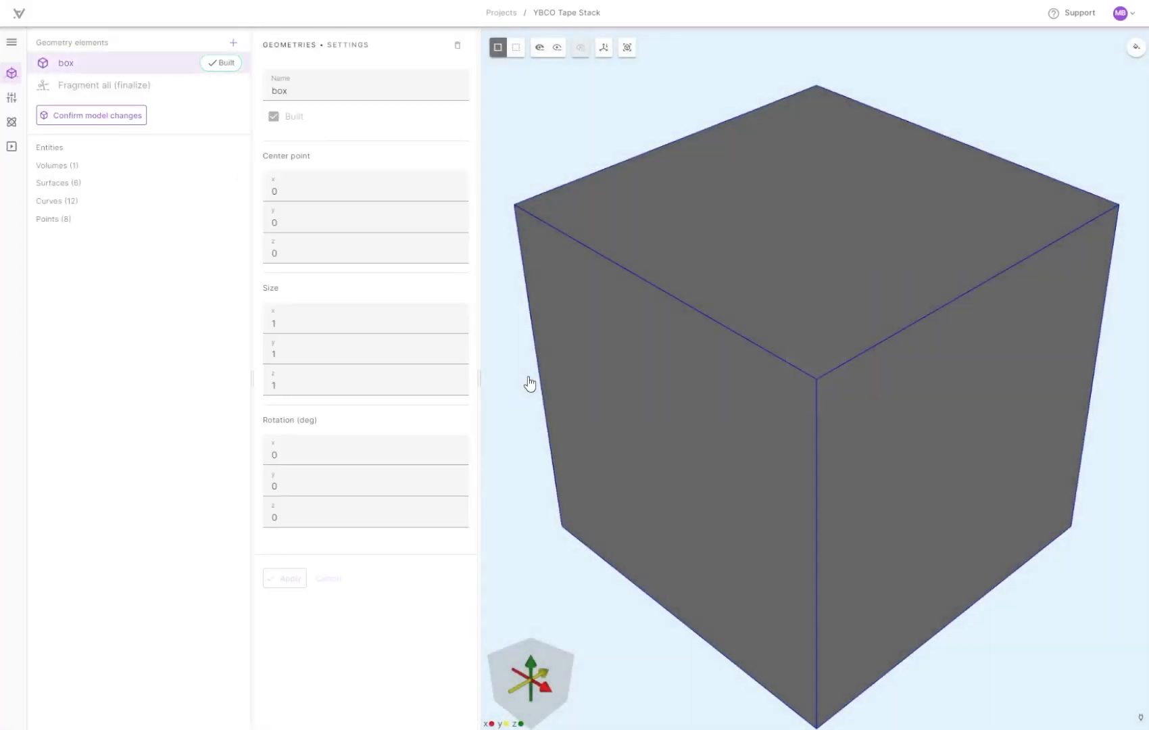
{"action": "left_click_drag", "start_coordinate": [301, 91], "coordinate": [259, 102]}
{"action": "type", "text": "Copper_bottom"}
{"action": "key", "text": "Tab"}
{"action": "key", "text": "Tab"}
{"action": "key", "text": "Tab"}
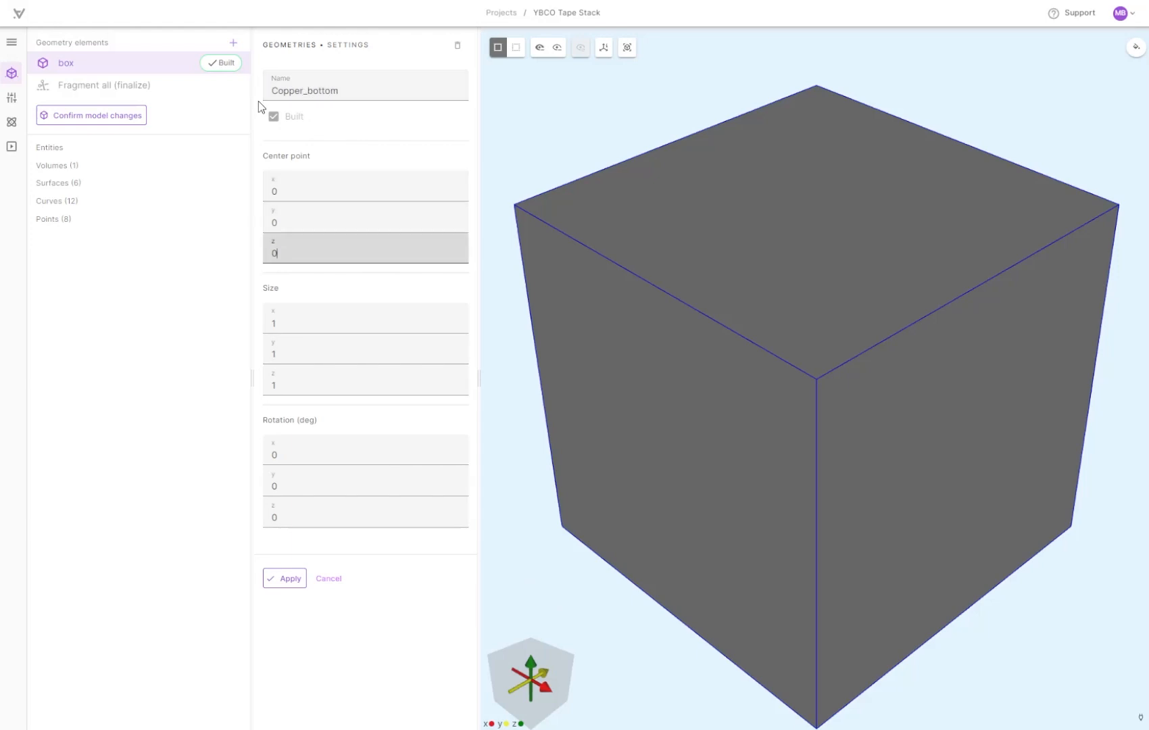
{"action": "type", "text": "0.0001"}
{"action": "key", "text": "Tab"}
{"action": "type", "text": "0.1"}
{"action": "key", "text": "Tab"}
{"action": "type", "text": "5e-3002"}
{"action": "left_click", "coordinate": [285, 579]}
Add a box named Substrate with center z 7e-4, x size 0.1 and y size 5e-3
{"action": "left_click", "coordinate": [234, 42]}
{"action": "double_click", "coordinate": [335, 93]}
{"action": "type", "text": "Substrate"}
{"action": "key", "text": "Tab"}
{"action": "key", "text": "Tab"}
{"action": "key", "text": "Tab"}
{"action": "type", "text": "7e-4"}
{"action": "key", "text": "Tab"}
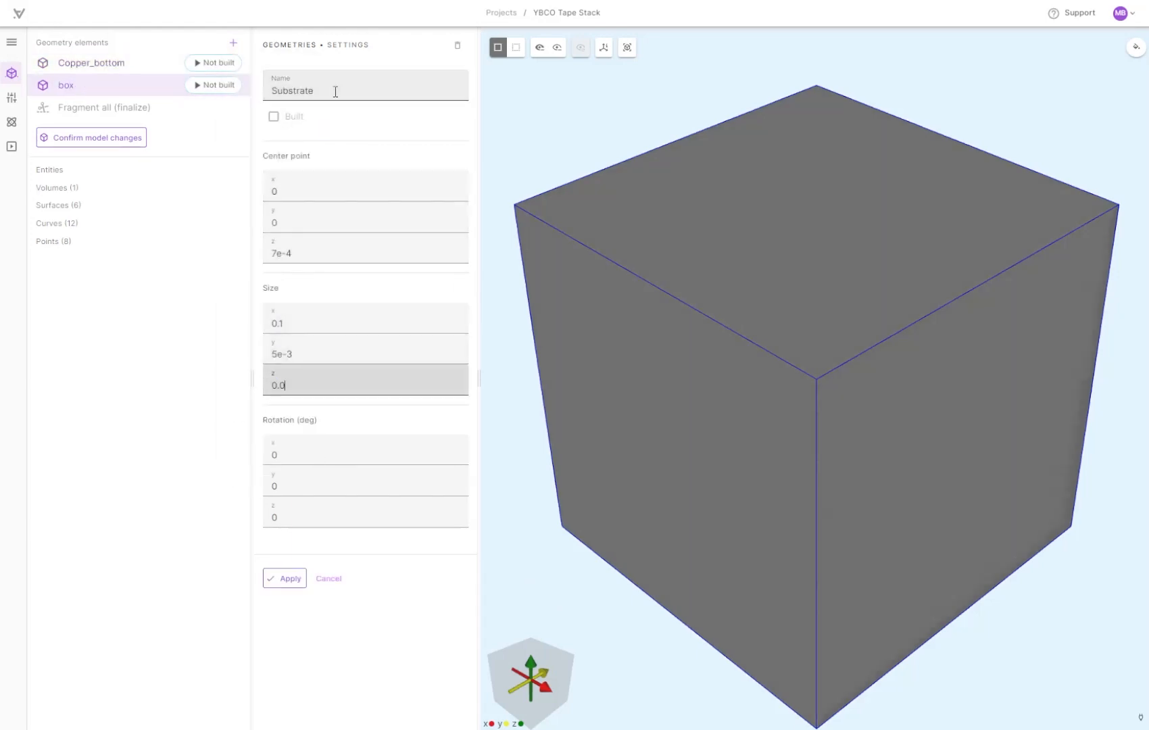
Add a box named Rebco with center z 0.00121, x size 0.1 and y size 5e-3
{"action": "type", "text": "Rebco"}
{"action": "key", "text": "Tab"}
{"action": "key", "text": "Tab"}
{"action": "key", "text": "Tab"}
{"action": "type", "text": "0.00121"}
{"action": "key", "text": "Tab"}
{"action": "type", "text": "0.1"}
{"action": "key", "text": "Tab"}
{"action": "type", "text": "5e-3"}
{"action": "key", "text": "Tab"}
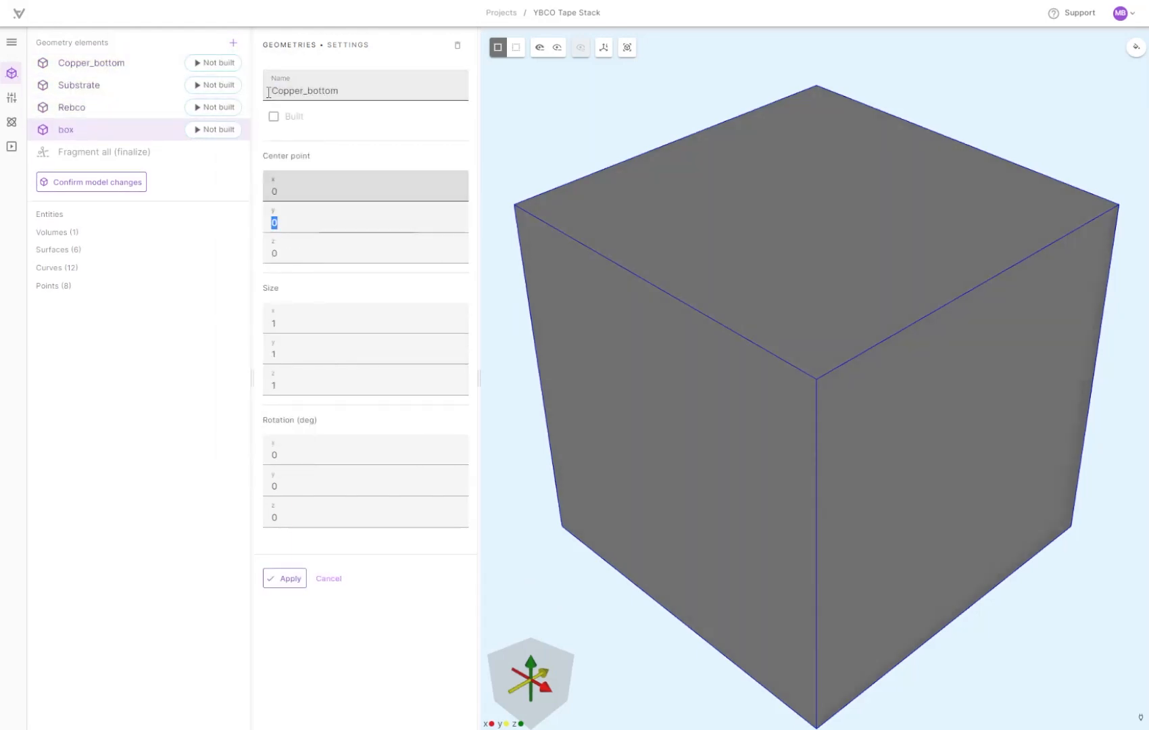
Finish the fourth box, Copper_bottom, with center z 0.00132 and size 0.1 × 5e-3 × 0.0002, and build the boxes
{"action": "type", "text": "0.0002"}
{"action": "left_click", "coordinate": [285, 579]}
{"action": "left_click", "coordinate": [213, 129]}
Examine the end face of the built tape to check how its four layers are stacked
{"action": "left_click_drag", "start_coordinate": [825, 440], "coordinate": [668, 381]}
{"action": "scroll", "coordinate": [822, 453], "scroll_direction": "up", "scroll_amount": 6}
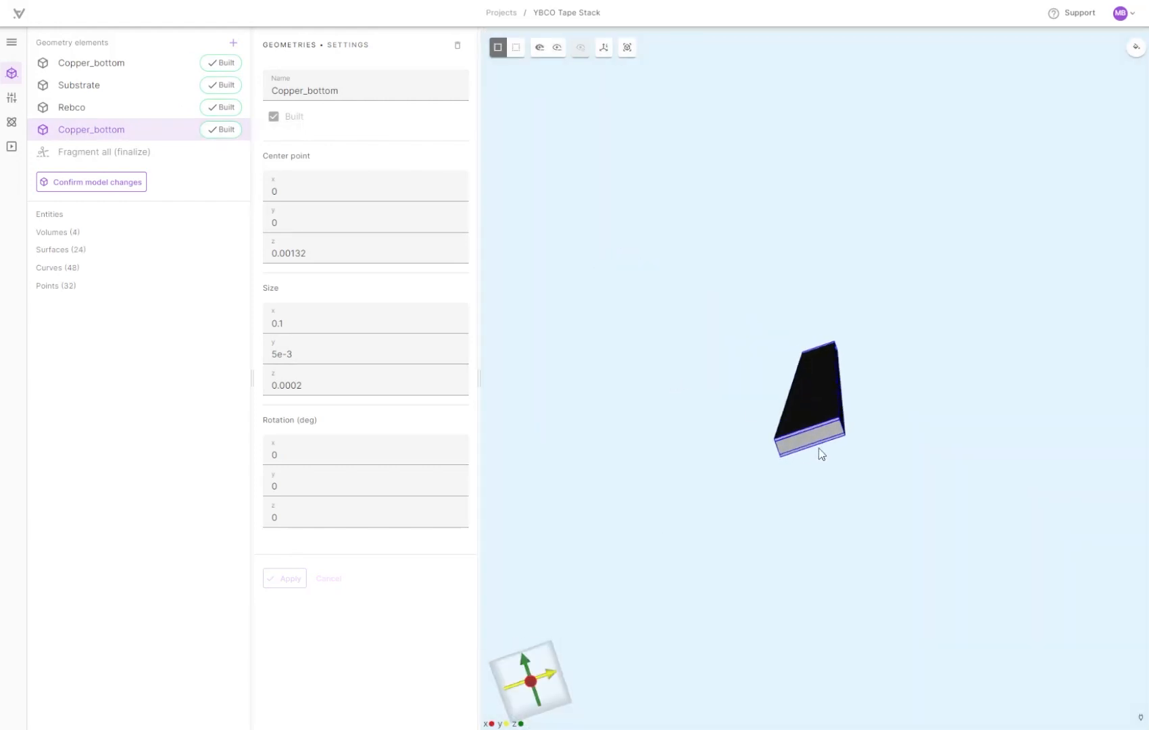
{"action": "scroll", "coordinate": [823, 438], "scroll_direction": "up", "scroll_amount": 4}
{"action": "left_click_drag", "start_coordinate": [823, 461], "coordinate": [823, 448]}
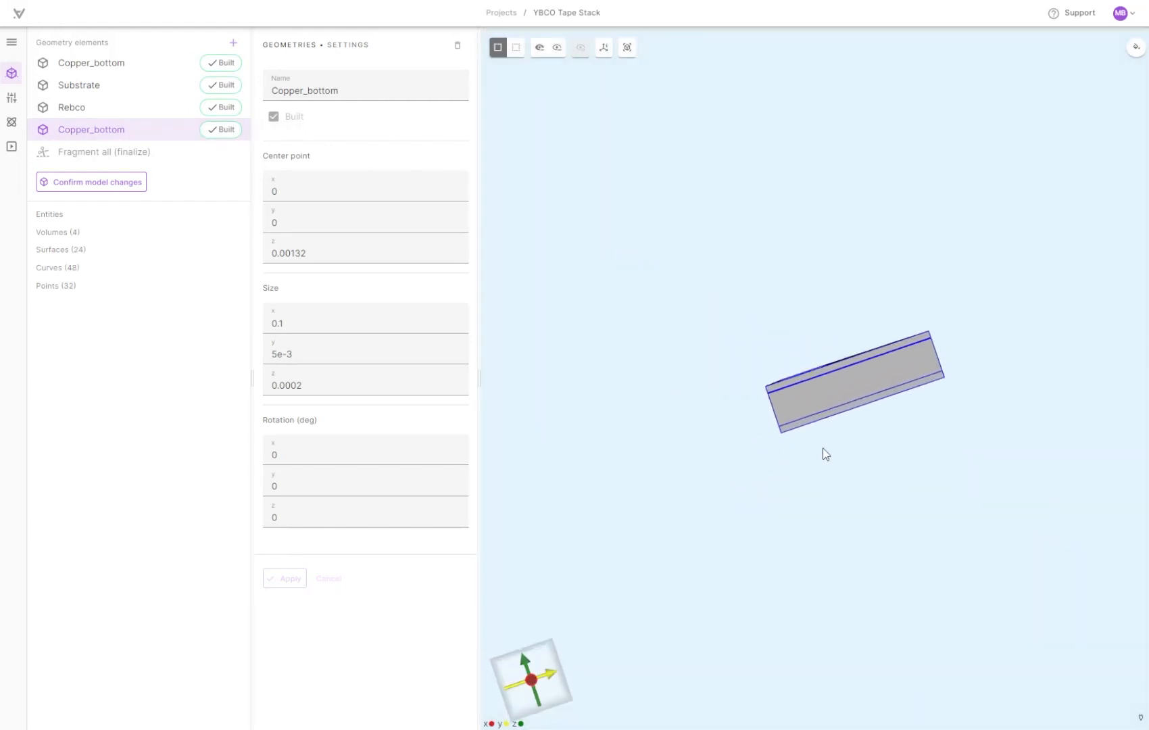
{"action": "scroll", "coordinate": [823, 448], "scroll_direction": "up", "scroll_amount": 5}
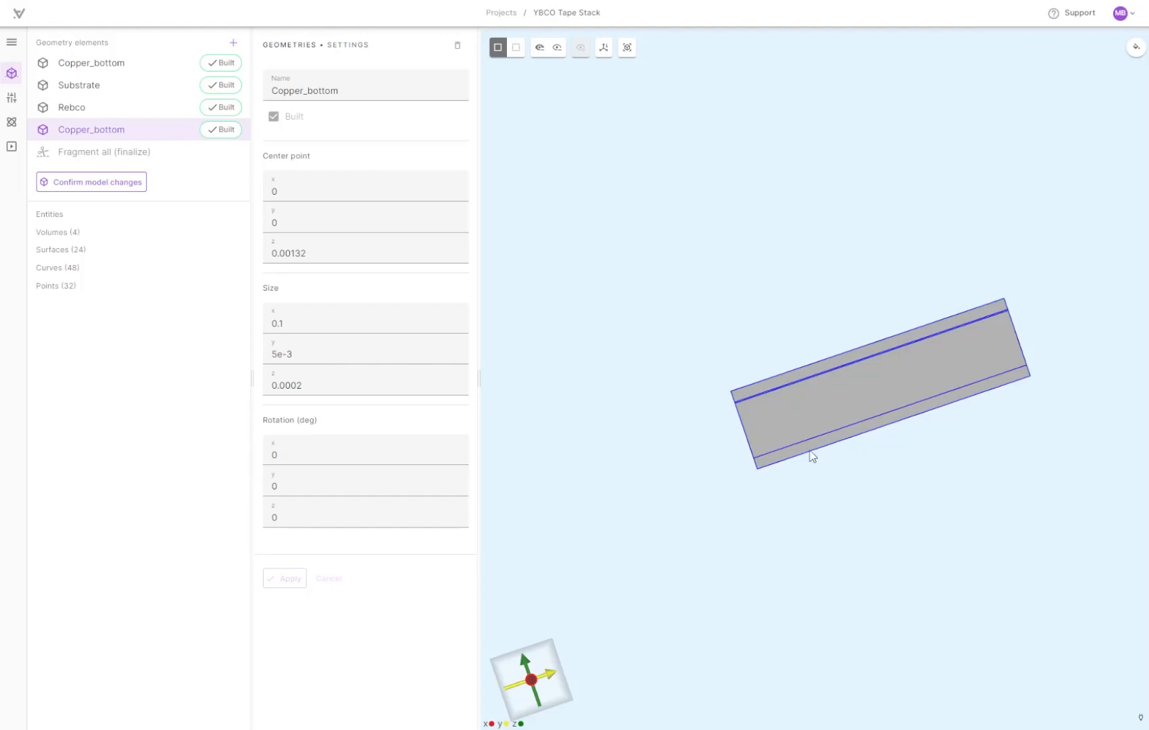
{"action": "scroll", "coordinate": [818, 395], "scroll_direction": "up", "scroll_amount": 4}
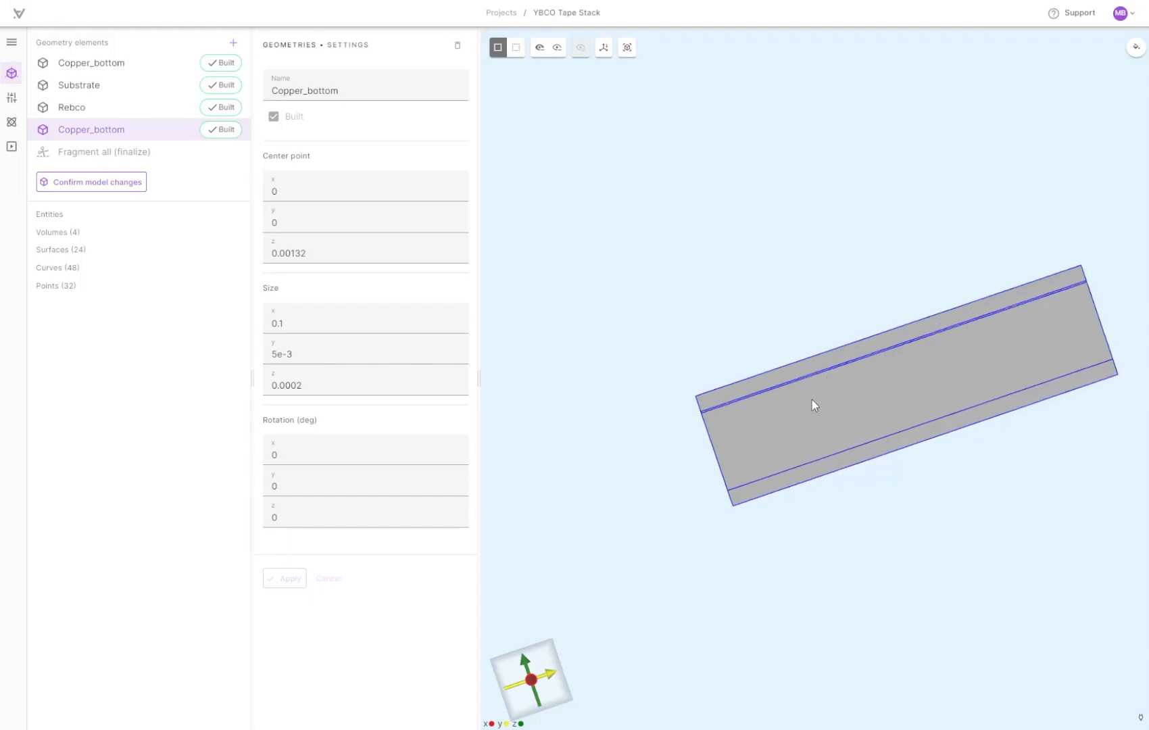
{"action": "scroll", "coordinate": [797, 365], "scroll_direction": "down", "scroll_amount": 2}
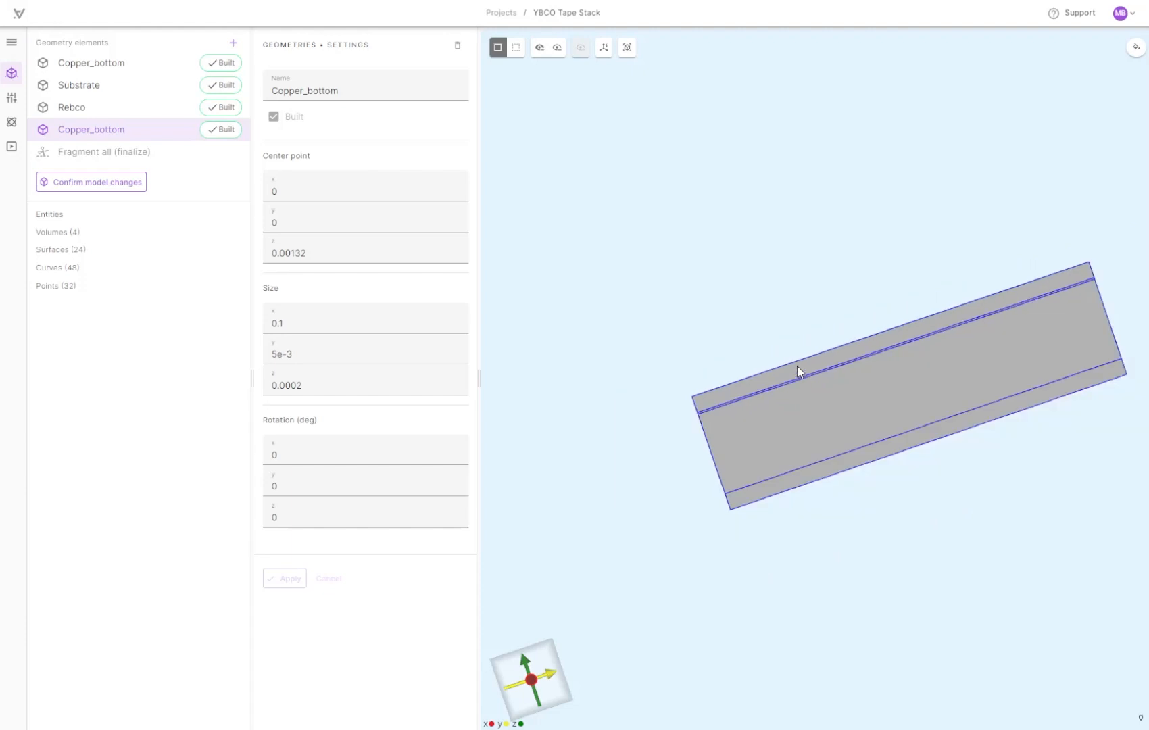
{"action": "scroll", "coordinate": [797, 366], "scroll_direction": "down", "scroll_amount": 2}
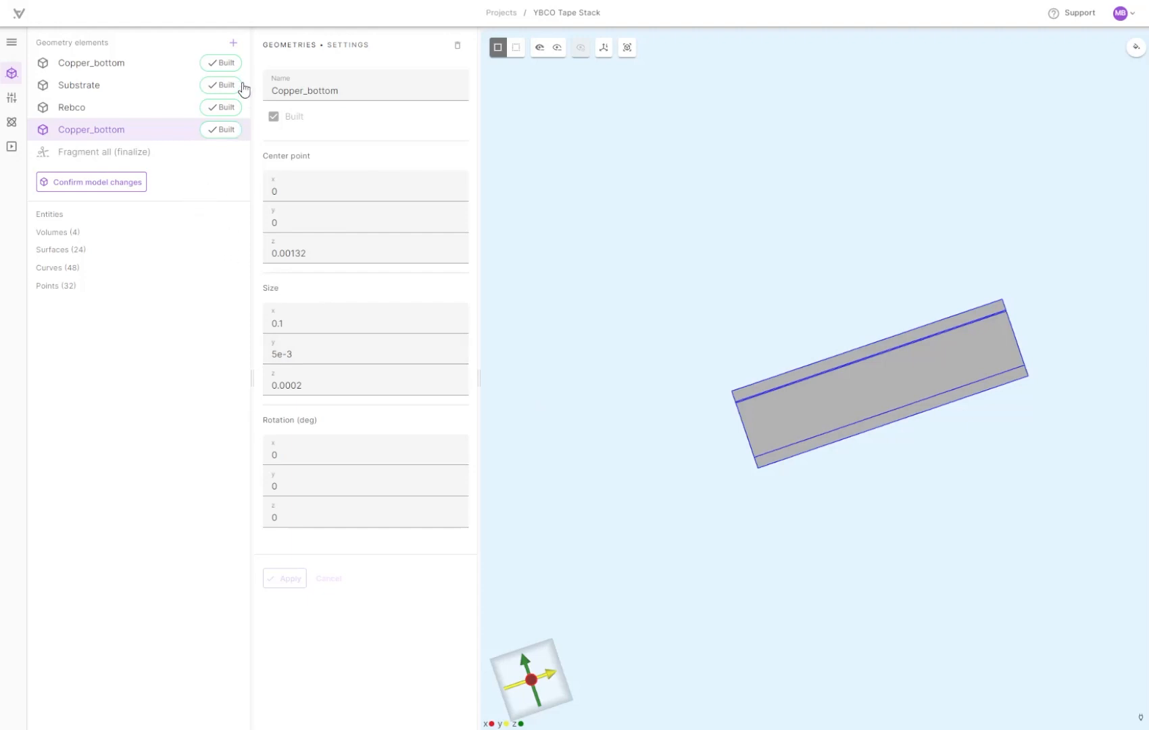
Add a box named Connection with its center z at 0.00147
{"action": "left_click", "coordinate": [233, 43]}
{"action": "left_click", "coordinate": [264, 118]}
{"action": "left_click_drag", "start_coordinate": [352, 90], "coordinate": [271, 93]}
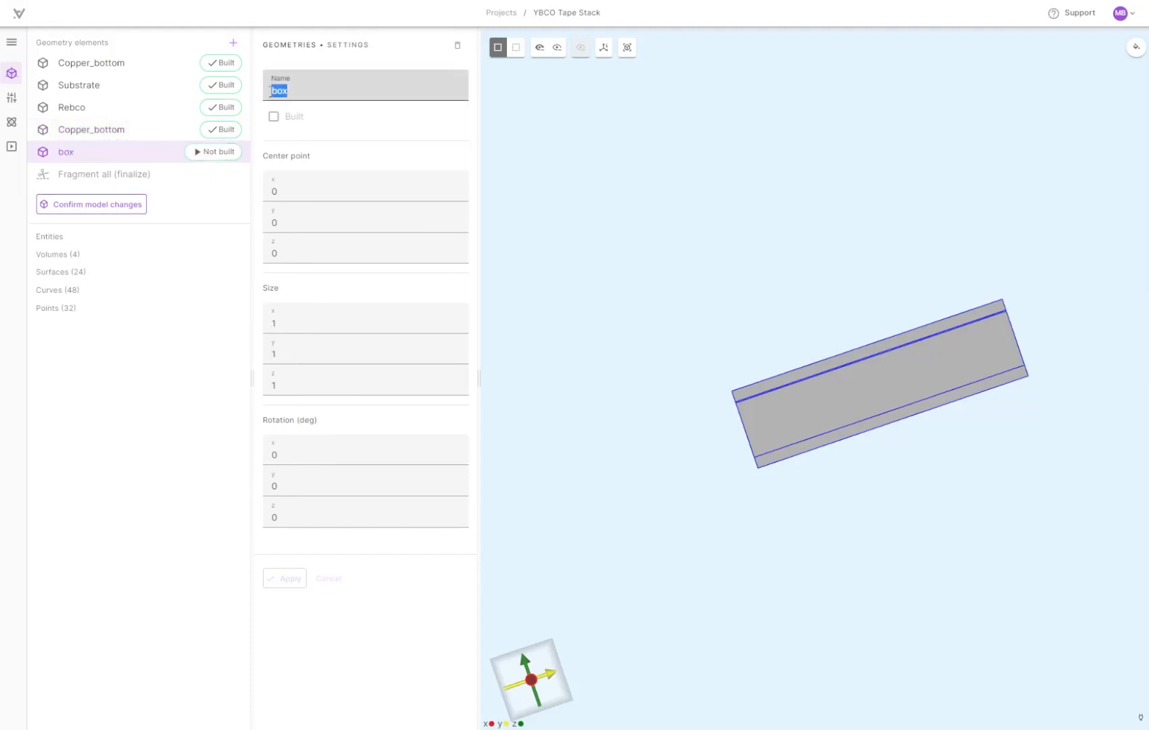
{"action": "type", "text": "Connection"}
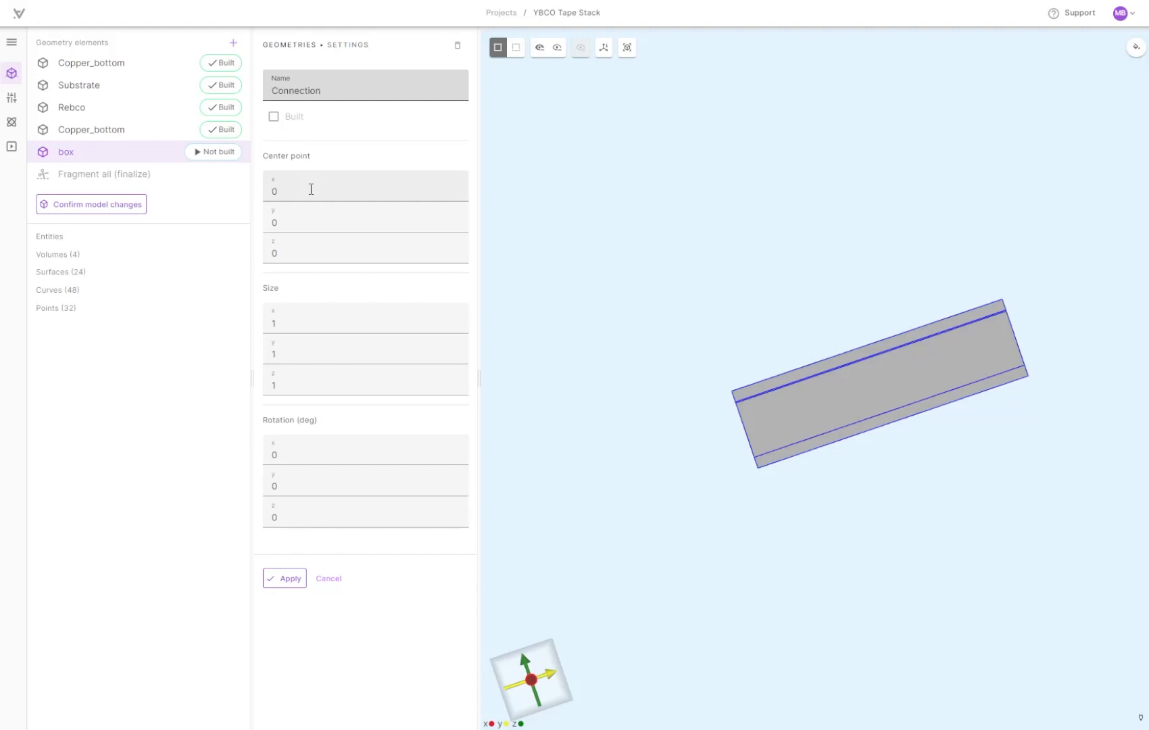
{"action": "left_click", "coordinate": [305, 254]}
{"action": "type", "text": ".00147"}
Set the Connection box's size to 0.1 × 5e-3 × 0.0001 and build it
{"action": "left_click", "coordinate": [305, 314]}
{"action": "key", "text": "BackSpace"}
{"action": "type", "text": "0"}
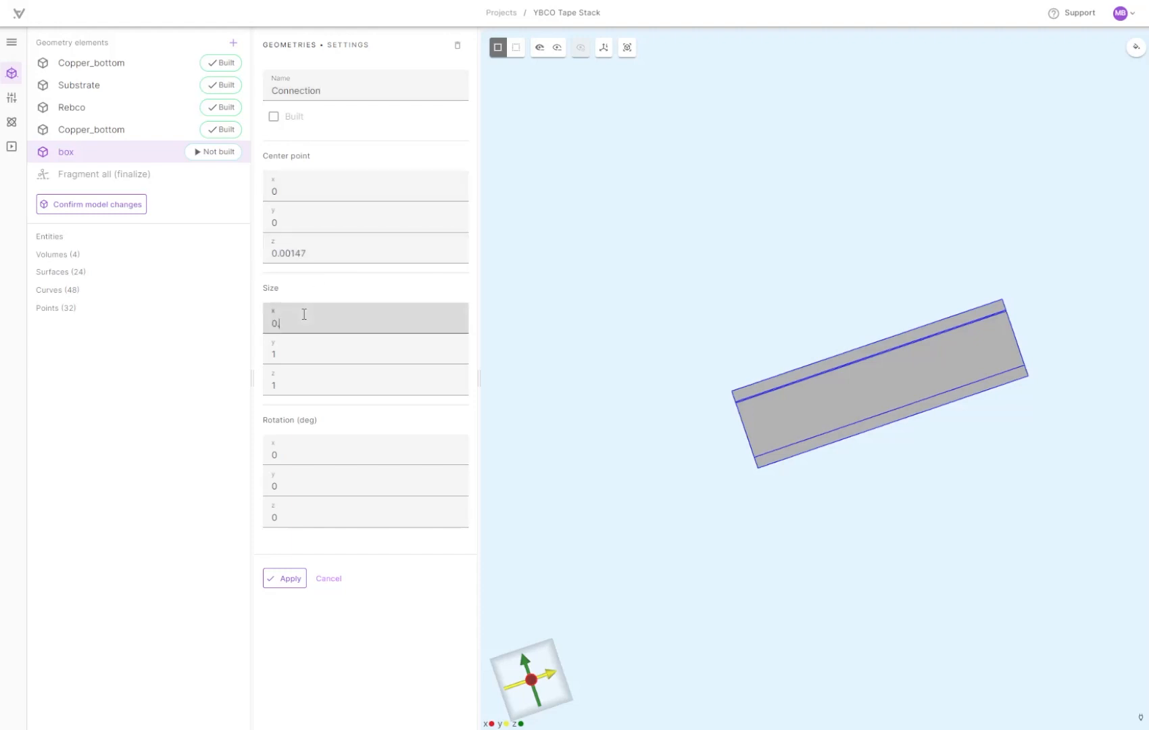
{"action": "type", "text": ".1"}
{"action": "key", "text": "Tab"}
{"action": "type", "text": "5e-3"}
{"action": "key", "text": "Tab"}
{"action": "type", "text": "0.001"}
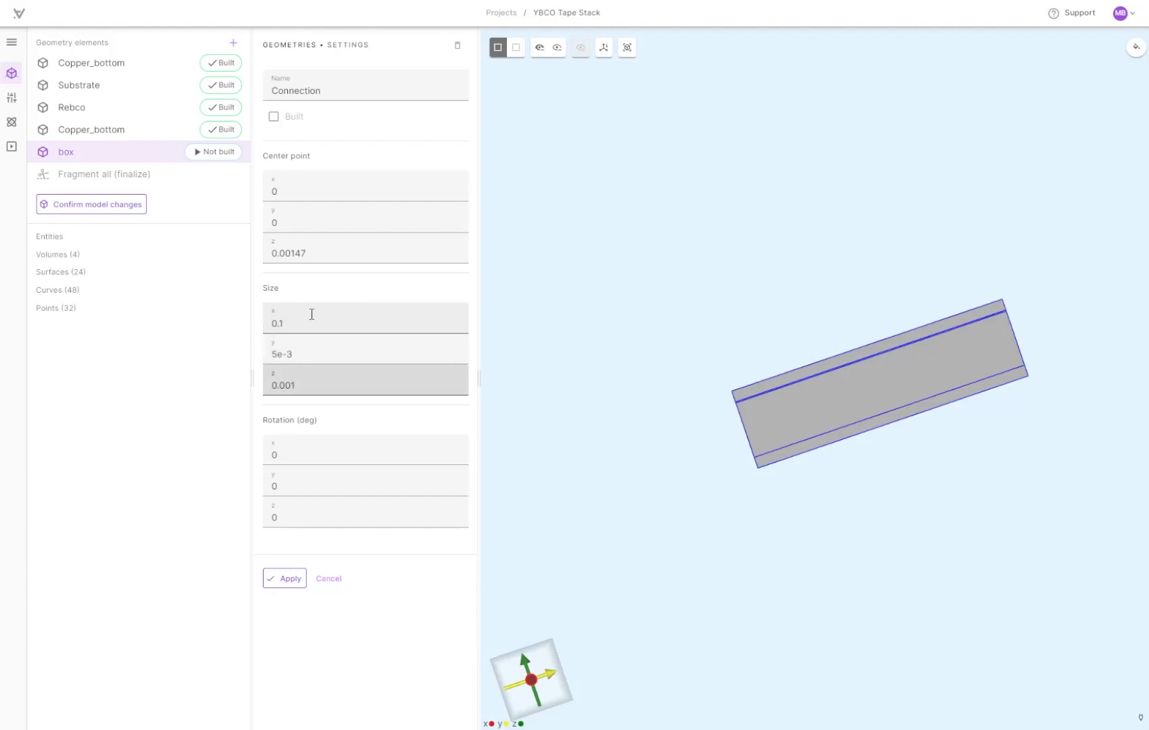
{"action": "left_click", "coordinate": [289, 580]}
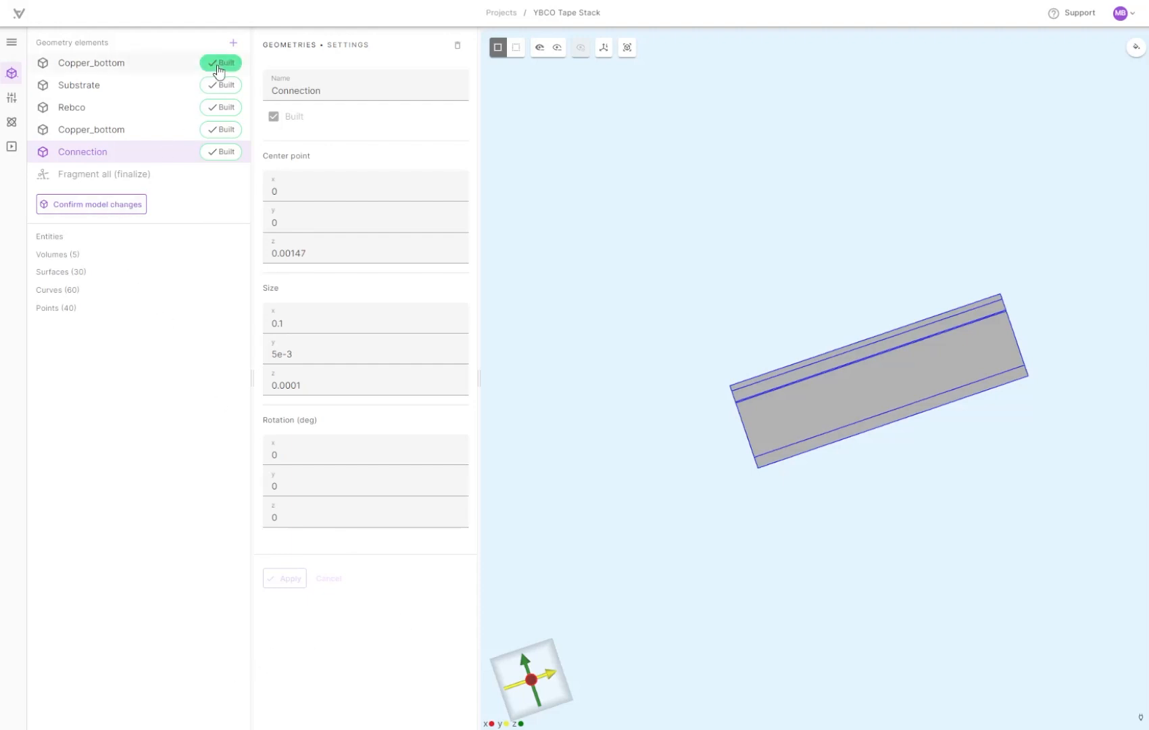
Add a Translate operation targeting all five layer volumes of the tape
{"action": "left_click", "coordinate": [234, 42]}
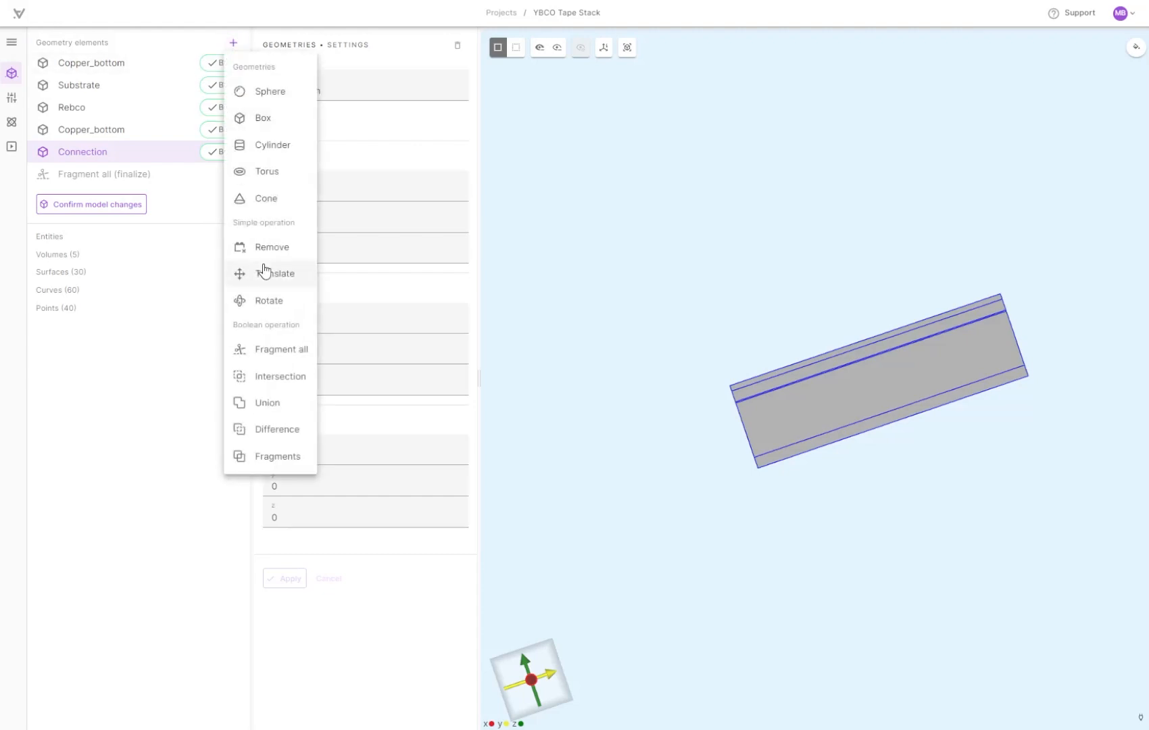
{"action": "left_click", "coordinate": [264, 277]}
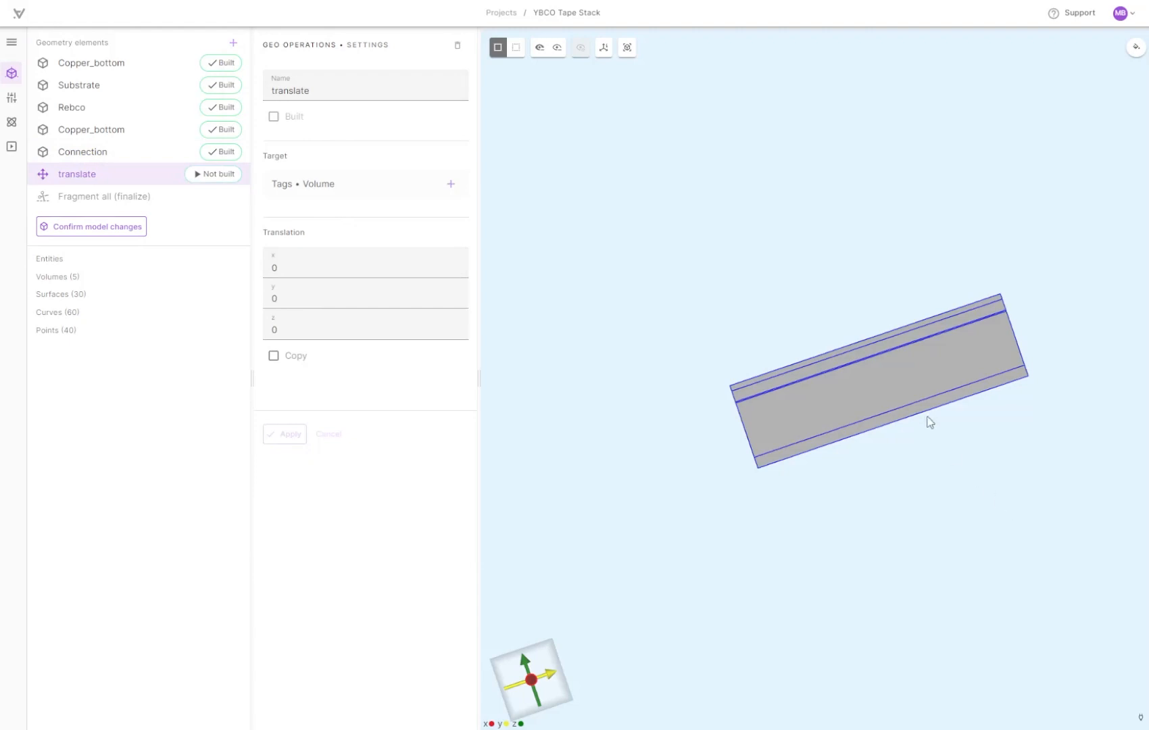
{"action": "left_click", "coordinate": [920, 376]}
{"action": "left_click", "coordinate": [900, 347]}
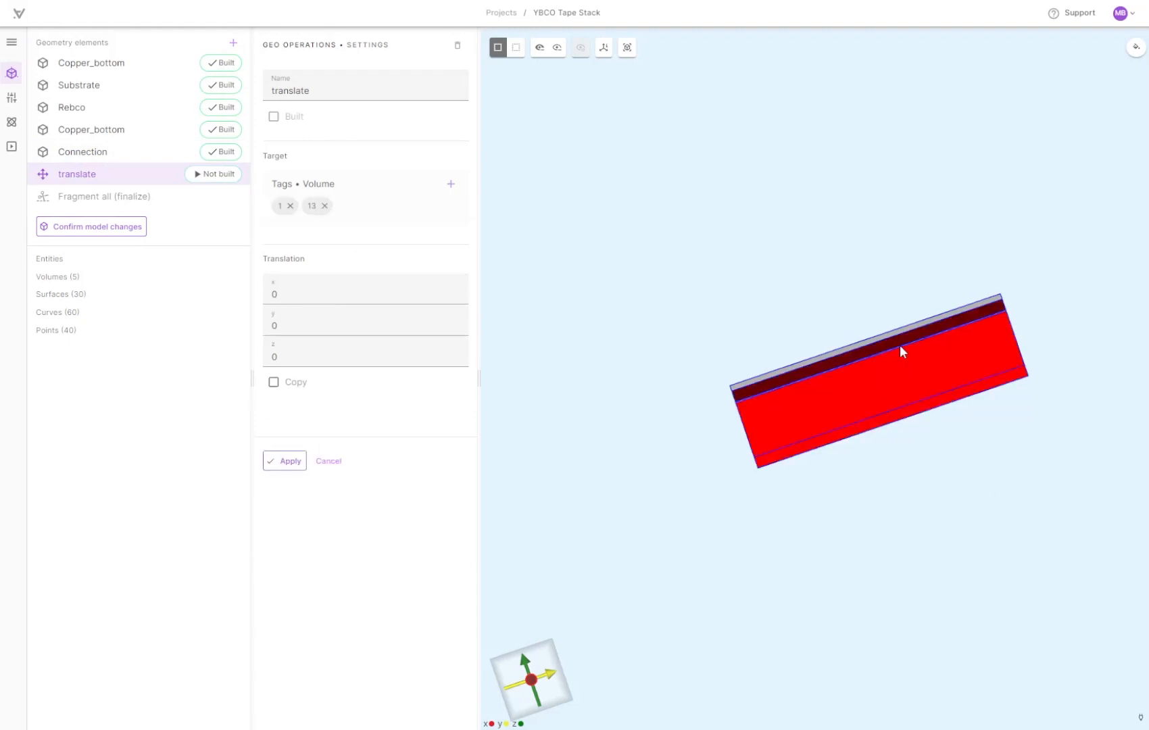
{"action": "left_click", "coordinate": [900, 345]}
{"action": "scroll", "coordinate": [900, 345], "scroll_direction": "up", "scroll_amount": 5}
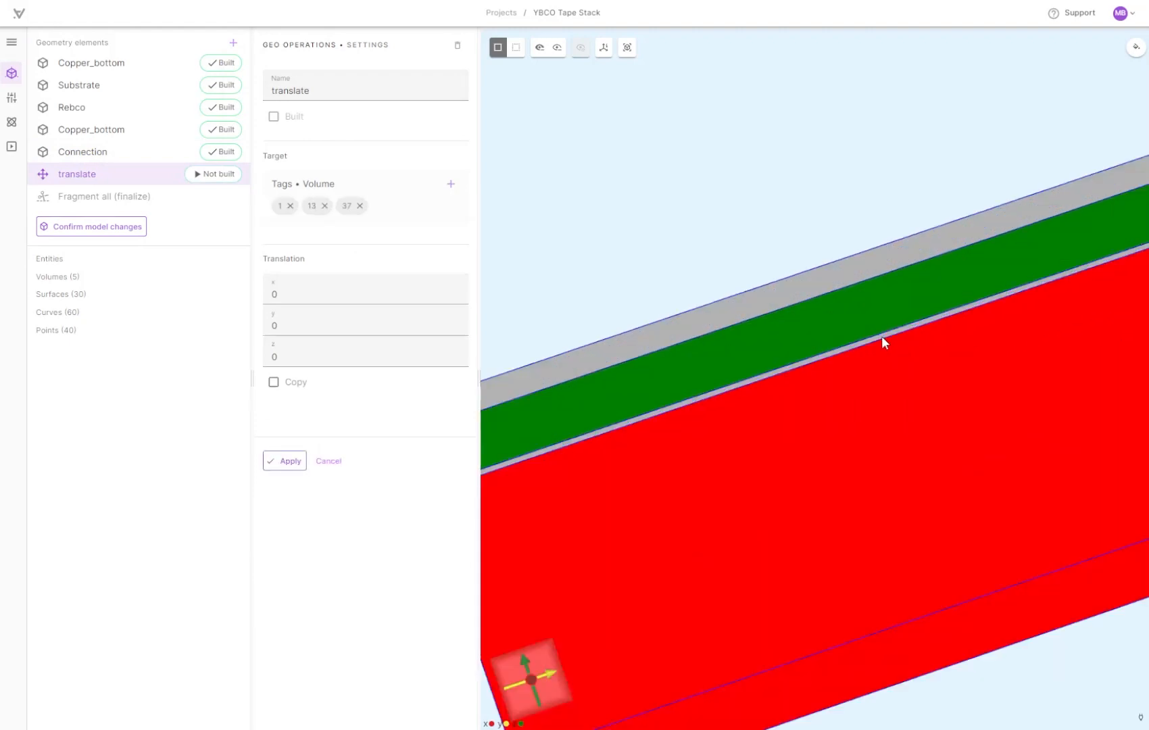
{"action": "left_click", "coordinate": [881, 335]}
{"action": "left_click", "coordinate": [851, 278]}
{"action": "scroll", "coordinate": [864, 457], "scroll_direction": "down", "scroll_amount": 5}
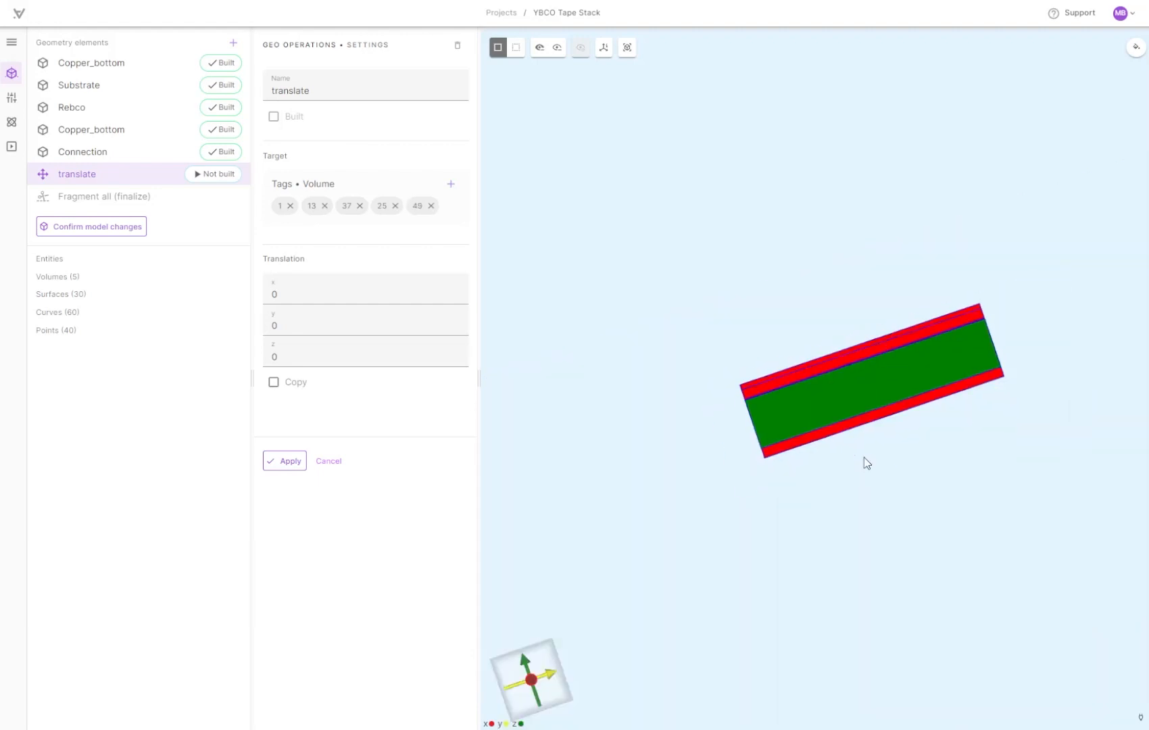
Set the translation to z 0.00152 as a copy with a repeat count of 5, and build it
{"action": "left_click", "coordinate": [300, 298]}
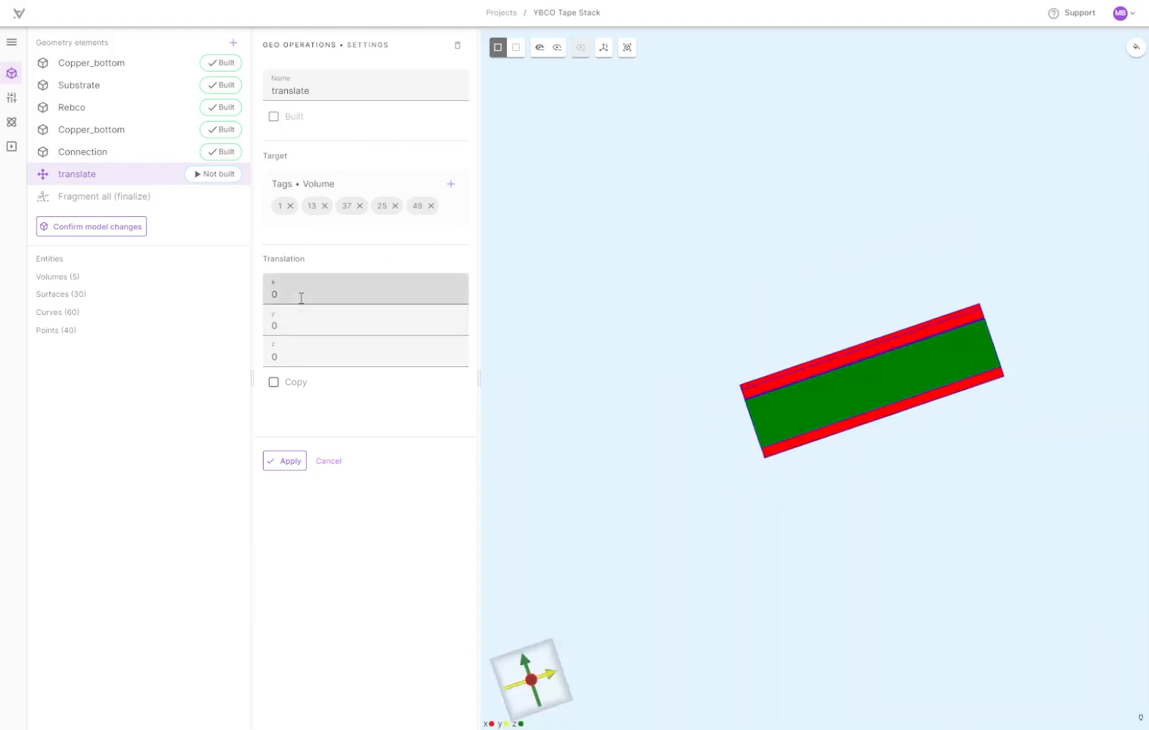
{"action": "key", "text": "Tab"}
{"action": "key", "text": "Tab"}
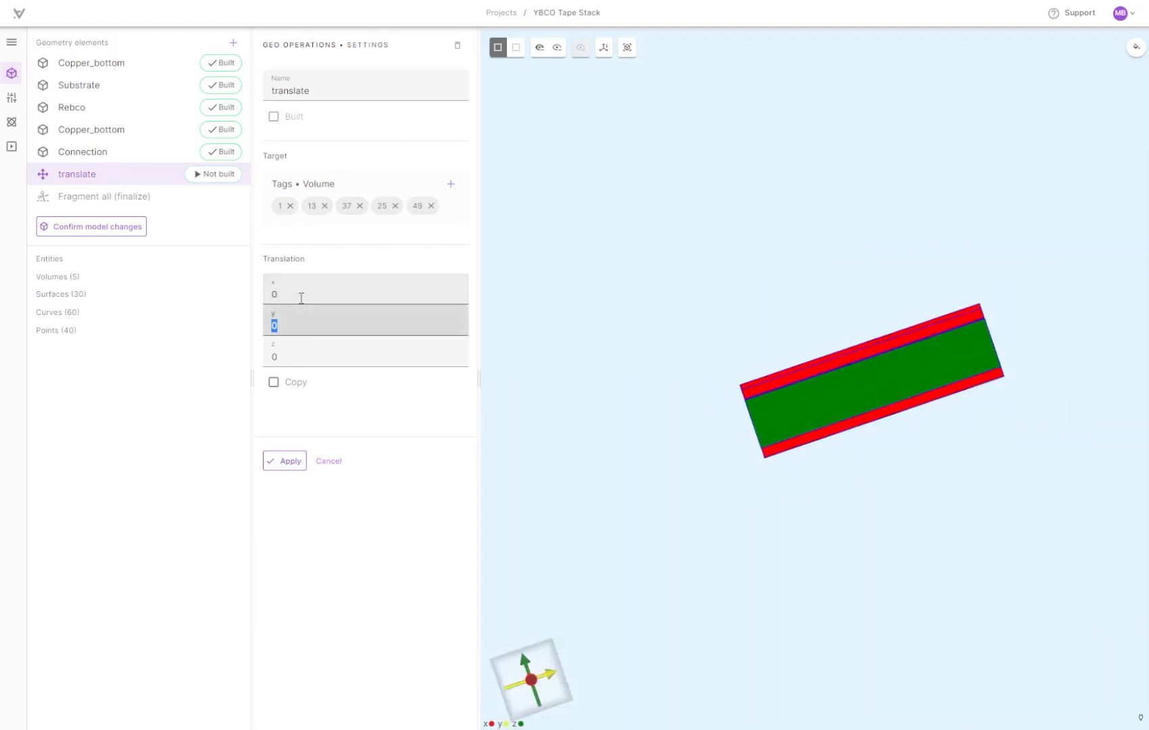
{"action": "type", "text": "0"}
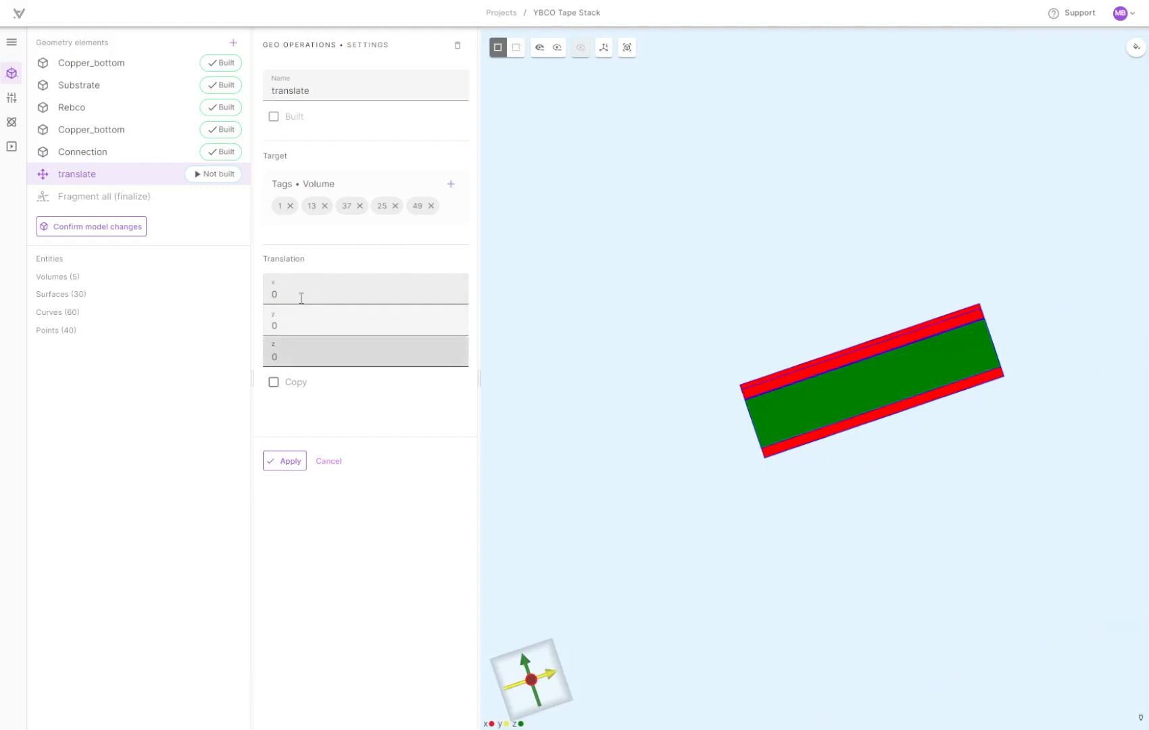
{"action": "type", "text": ".00152"}
{"action": "left_click", "coordinate": [274, 382]}
{"action": "left_click", "coordinate": [297, 424]}
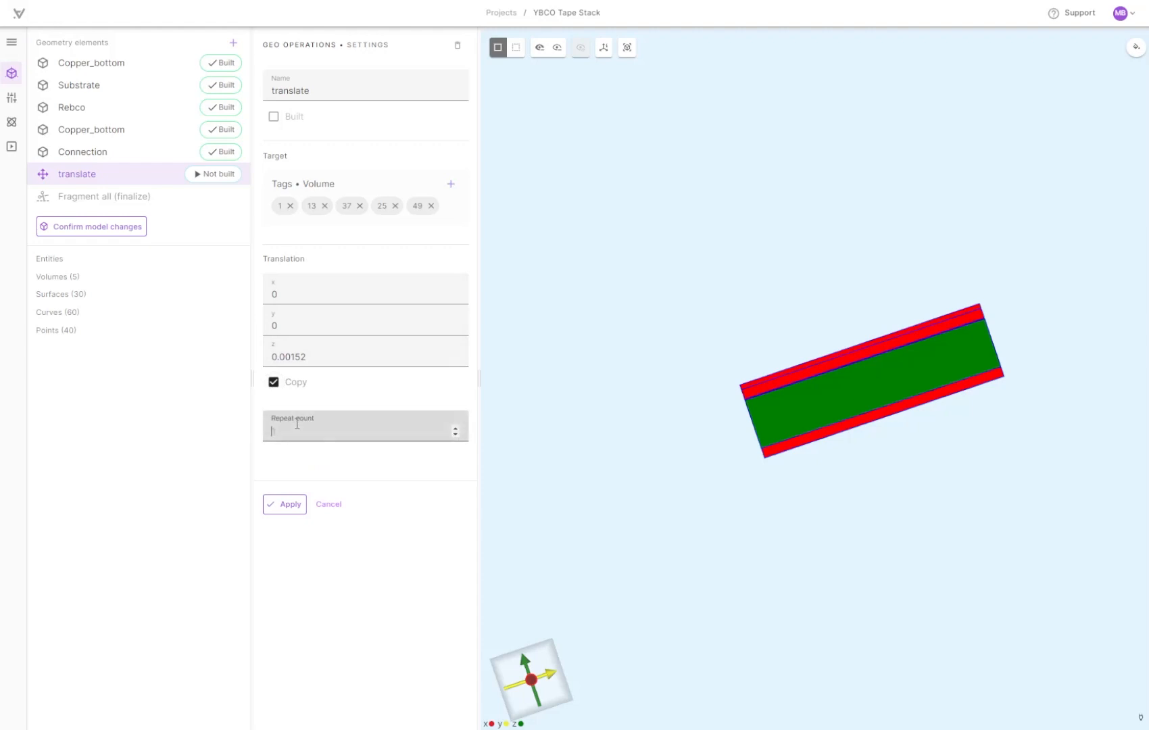
{"action": "left_click", "coordinate": [285, 505]}
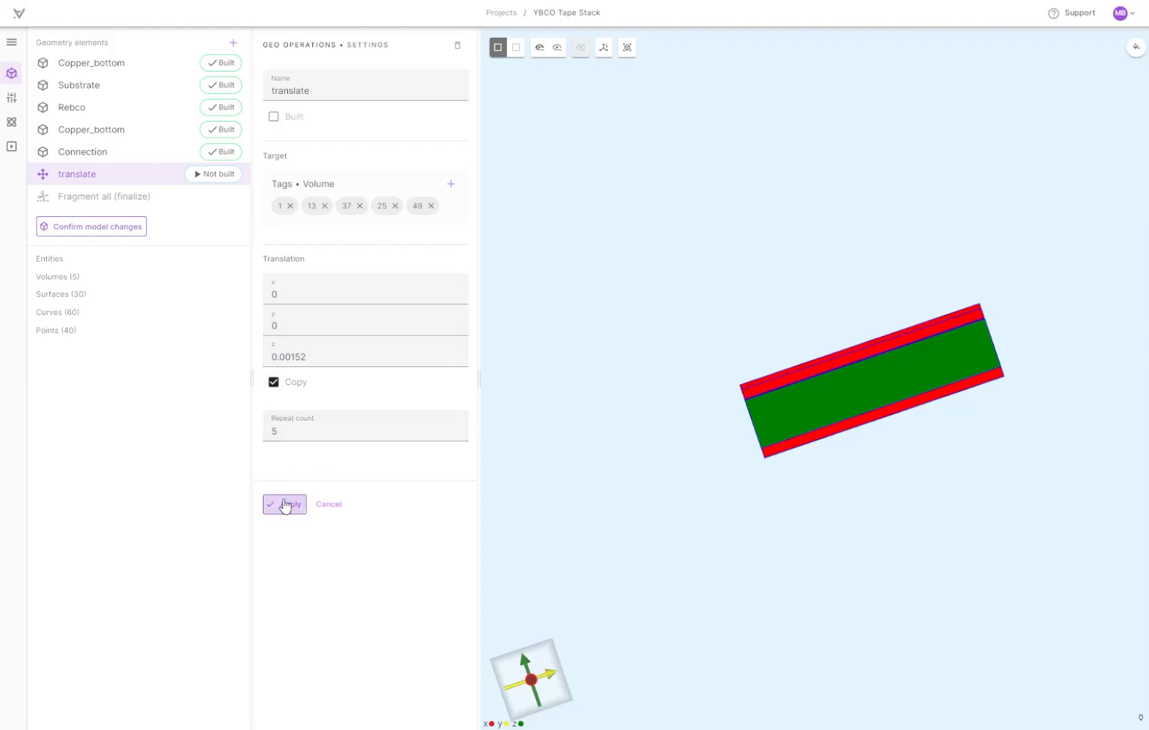
{"action": "left_click", "coordinate": [221, 175]}
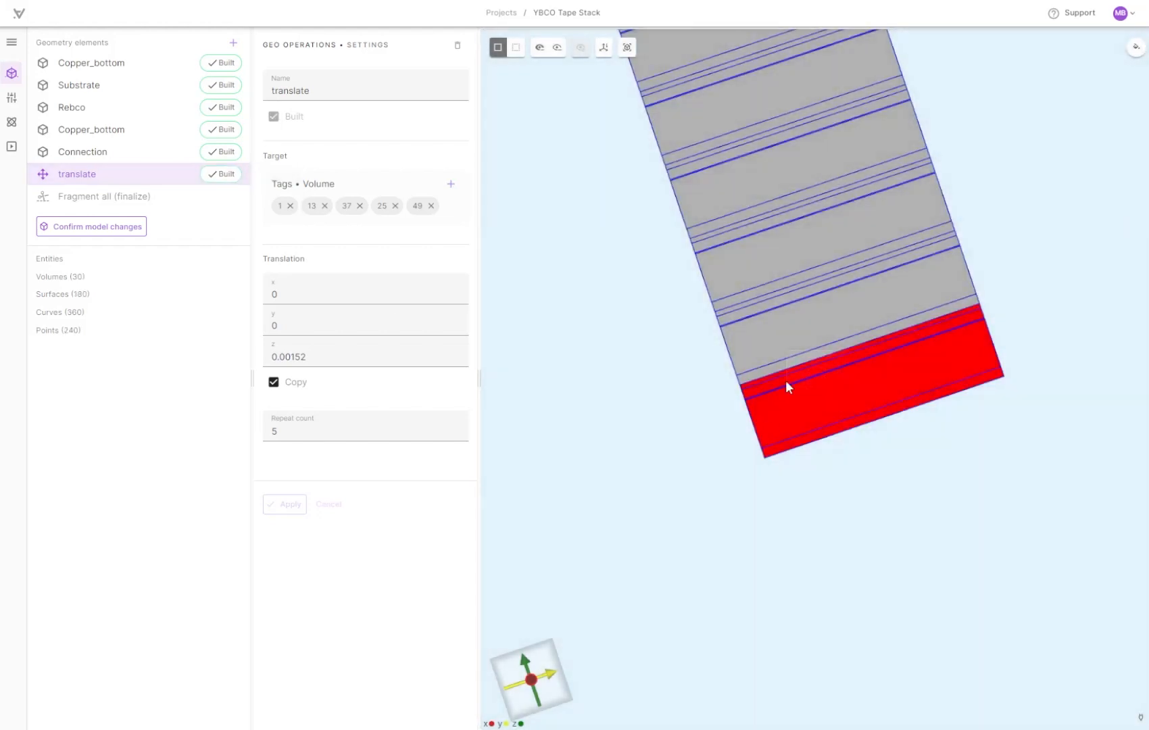
Add a Remove operation targeting the surplus connection layer at the top end of the tape stack, volume 74, and build it
{"action": "scroll", "coordinate": [852, 305], "scroll_direction": "down", "scroll_amount": 3}
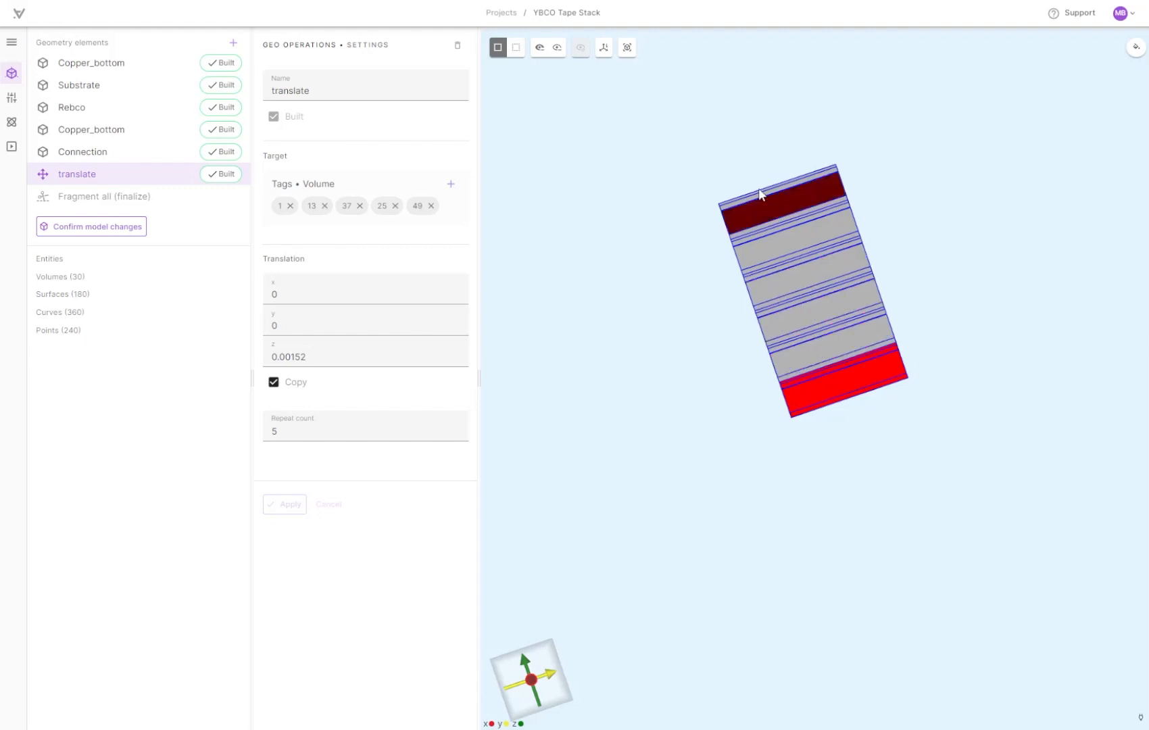
{"action": "scroll", "coordinate": [761, 195], "scroll_direction": "up", "scroll_amount": 1}
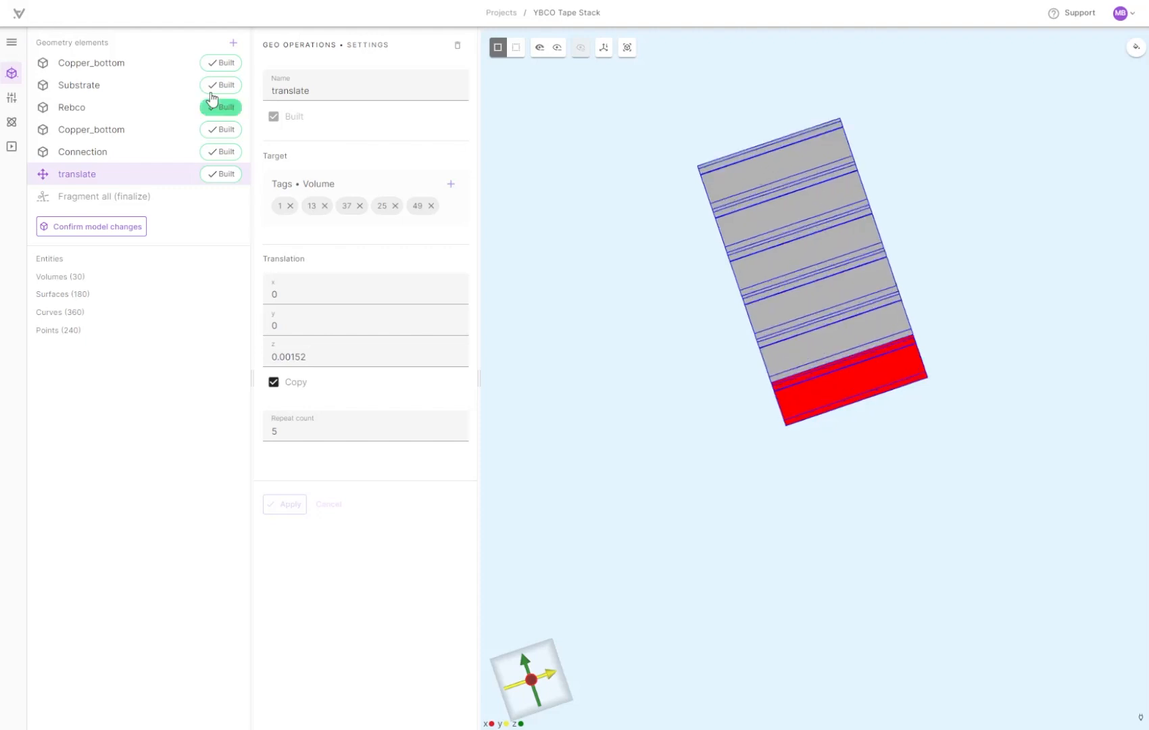
{"action": "left_click", "coordinate": [233, 43]}
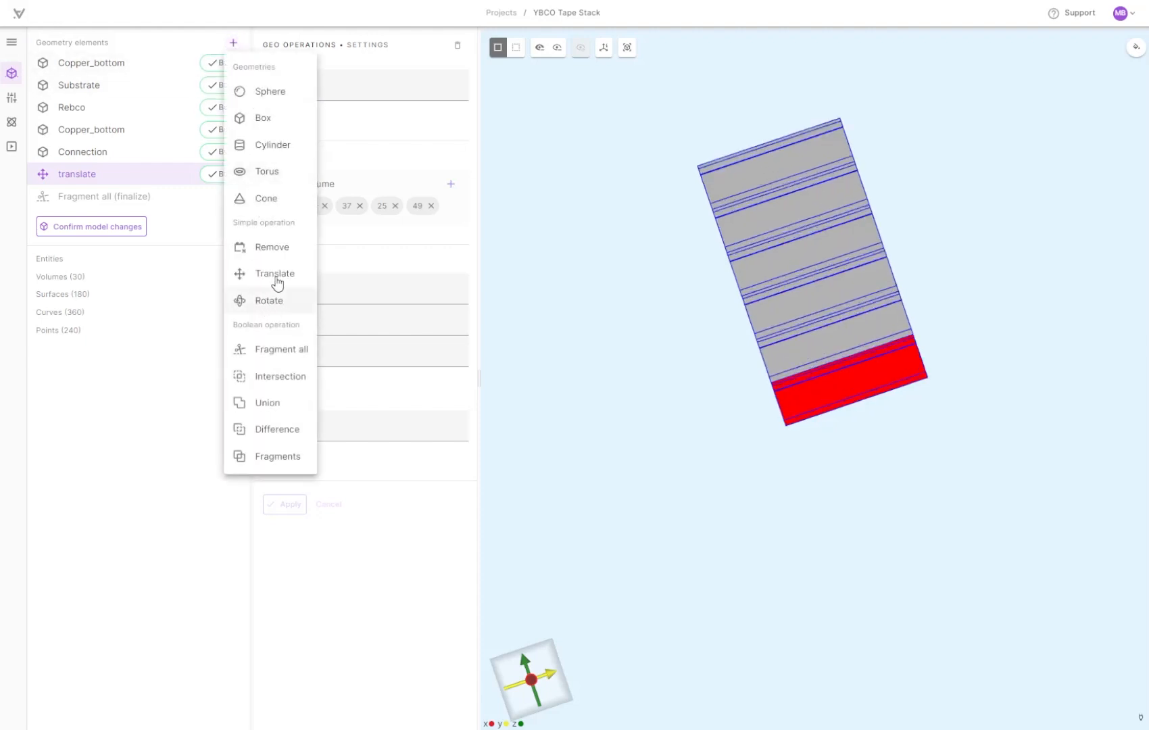
{"action": "left_click", "coordinate": [277, 247]}
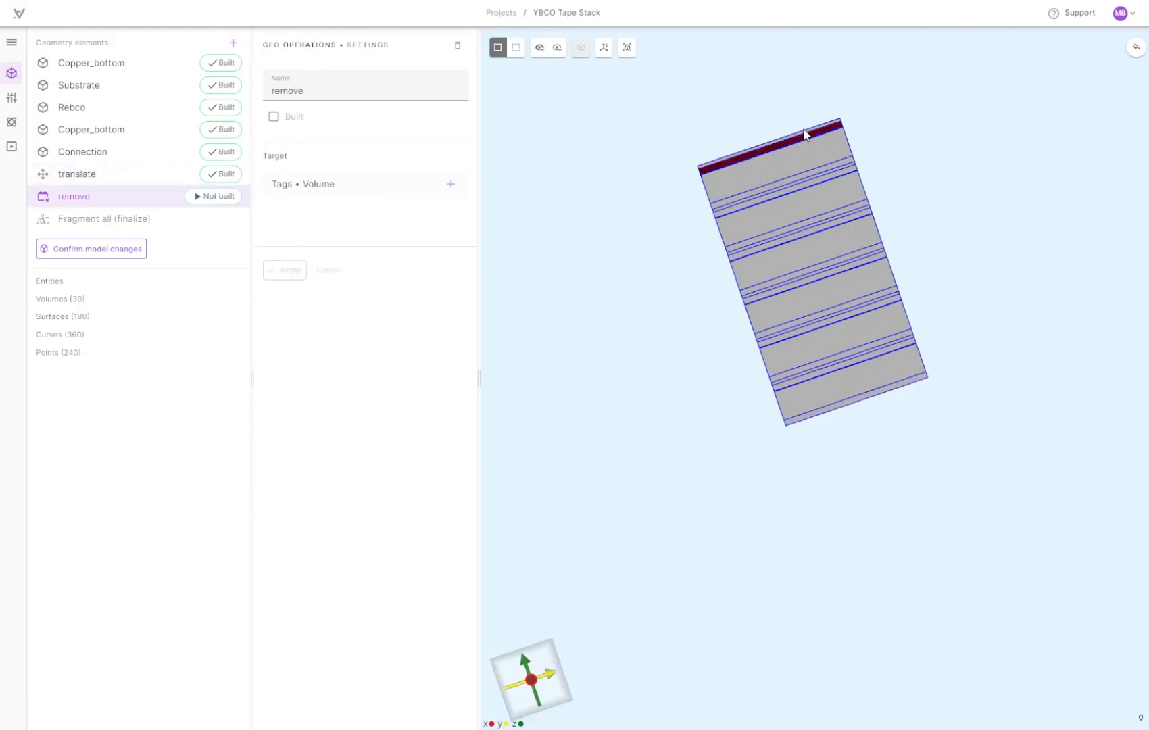
{"action": "scroll", "coordinate": [802, 132], "scroll_direction": "up", "scroll_amount": 5}
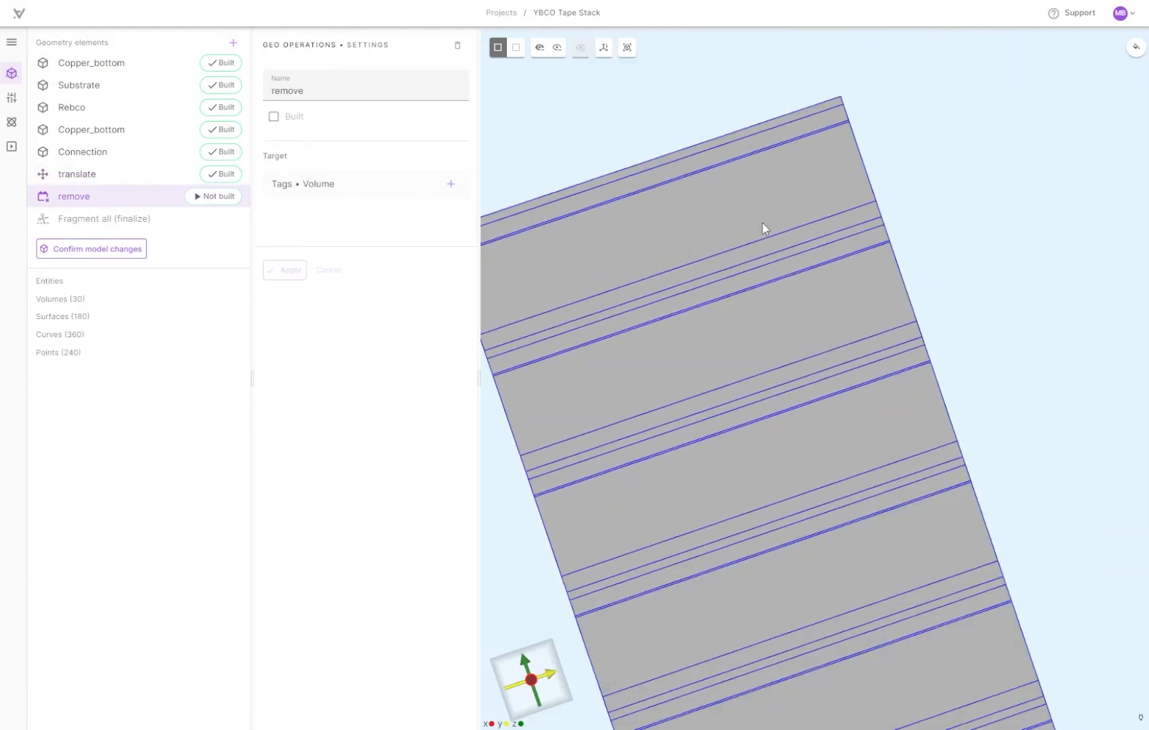
{"action": "right_click_drag", "start_coordinate": [762, 228], "coordinate": [812, 259]}
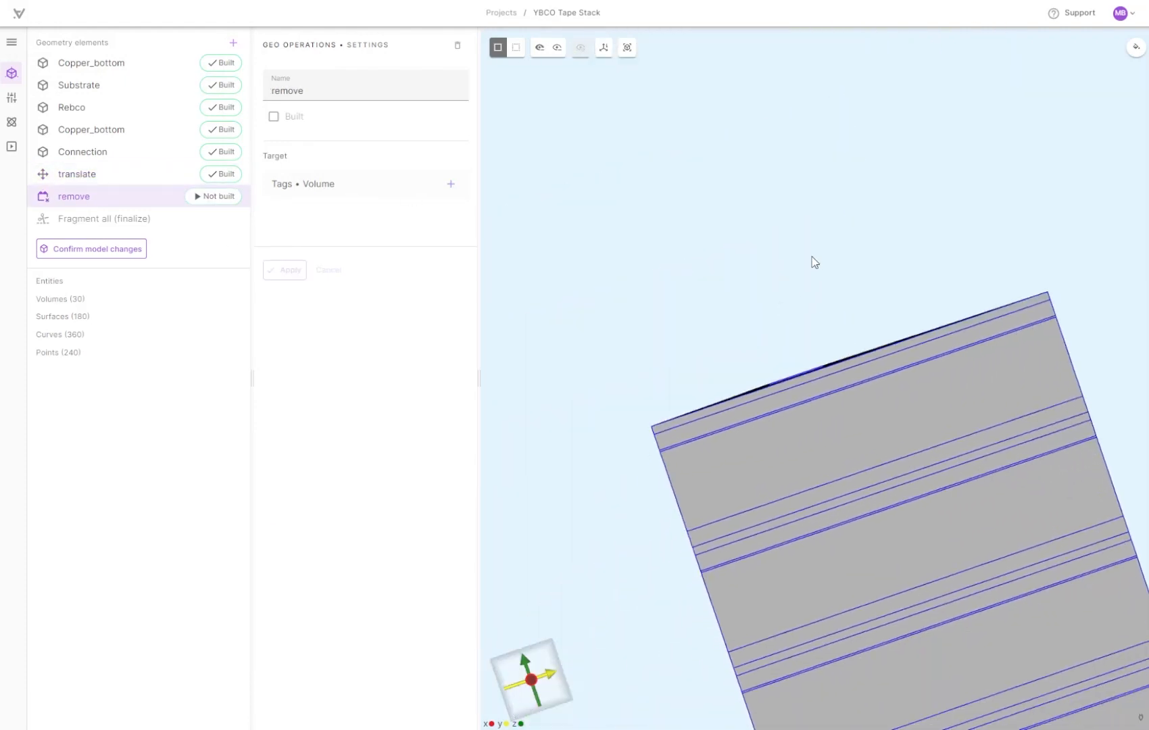
{"action": "left_click", "coordinate": [797, 372]}
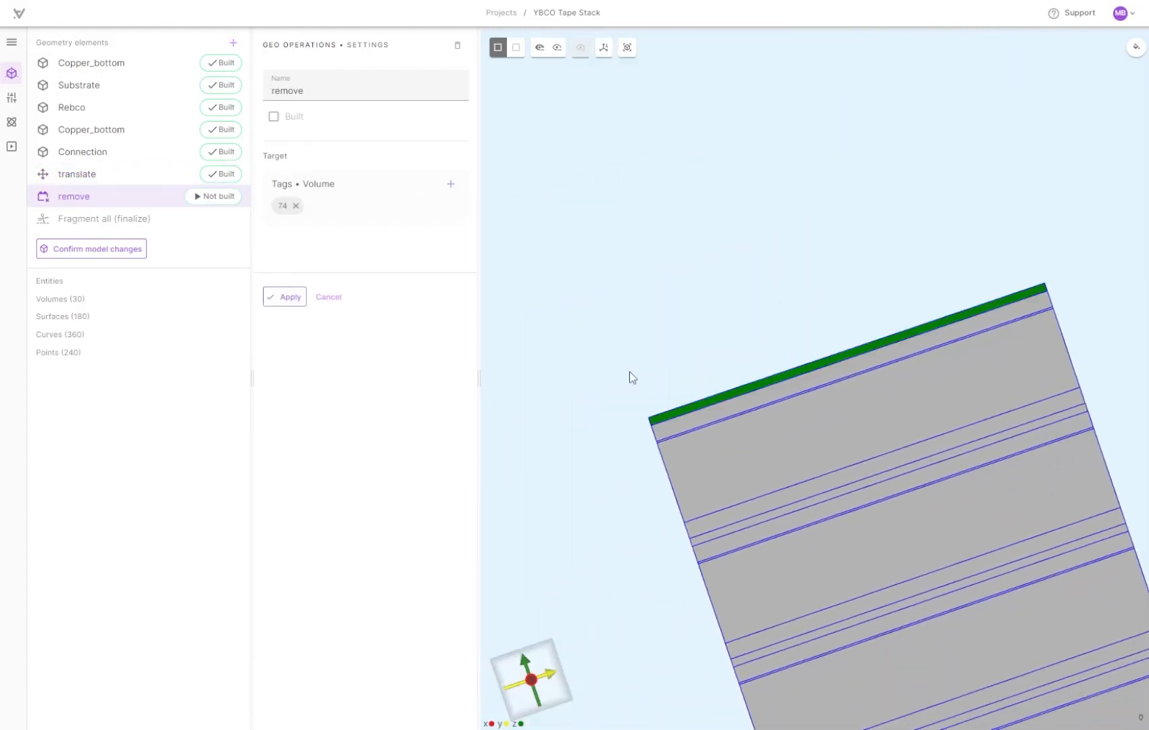
{"action": "left_click", "coordinate": [272, 299]}
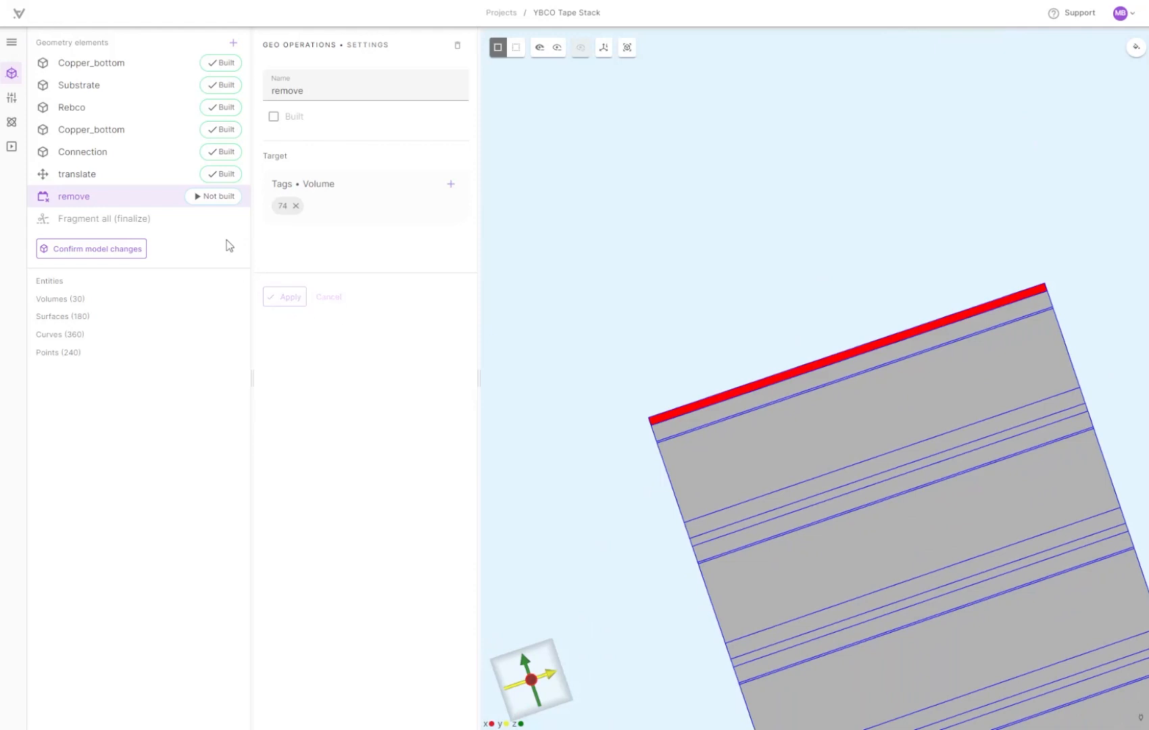
{"action": "left_click", "coordinate": [217, 198]}
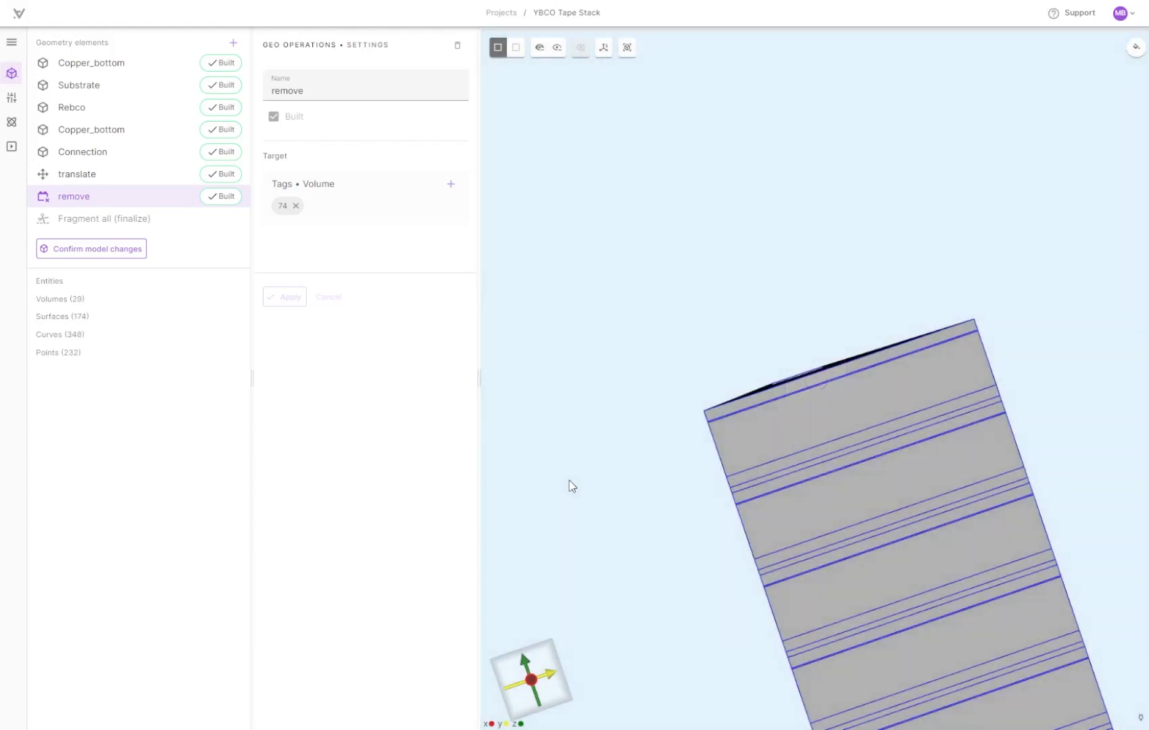
Add a box named Heater with its center z at 0.00451
{"action": "scroll", "coordinate": [681, 519], "scroll_direction": "down", "scroll_amount": 4}
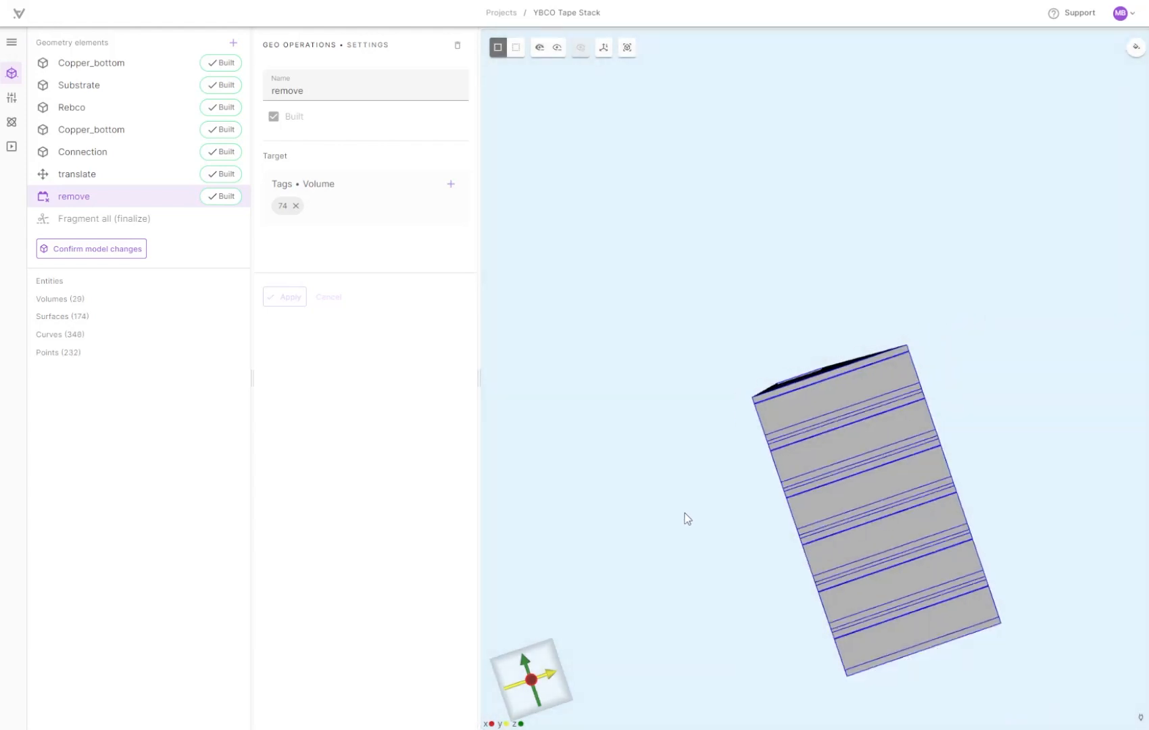
{"action": "left_click_drag", "start_coordinate": [683, 521], "coordinate": [800, 429]}
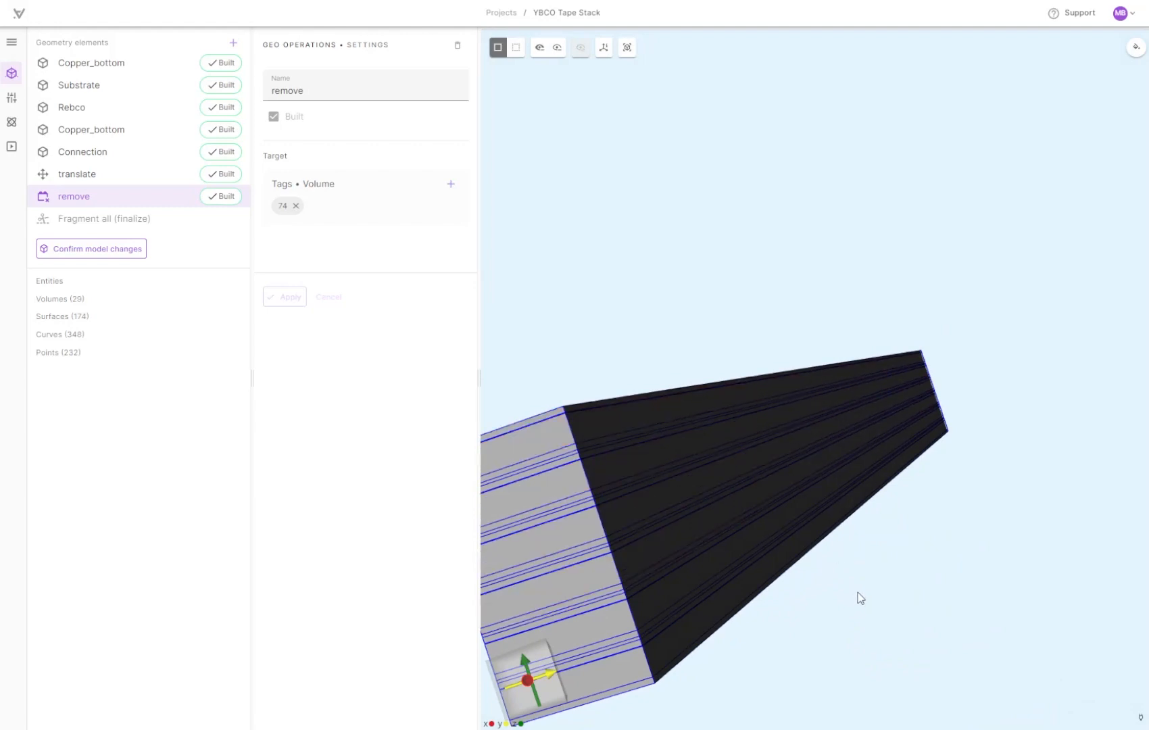
{"action": "left_click_drag", "start_coordinate": [861, 597], "coordinate": [887, 582]}
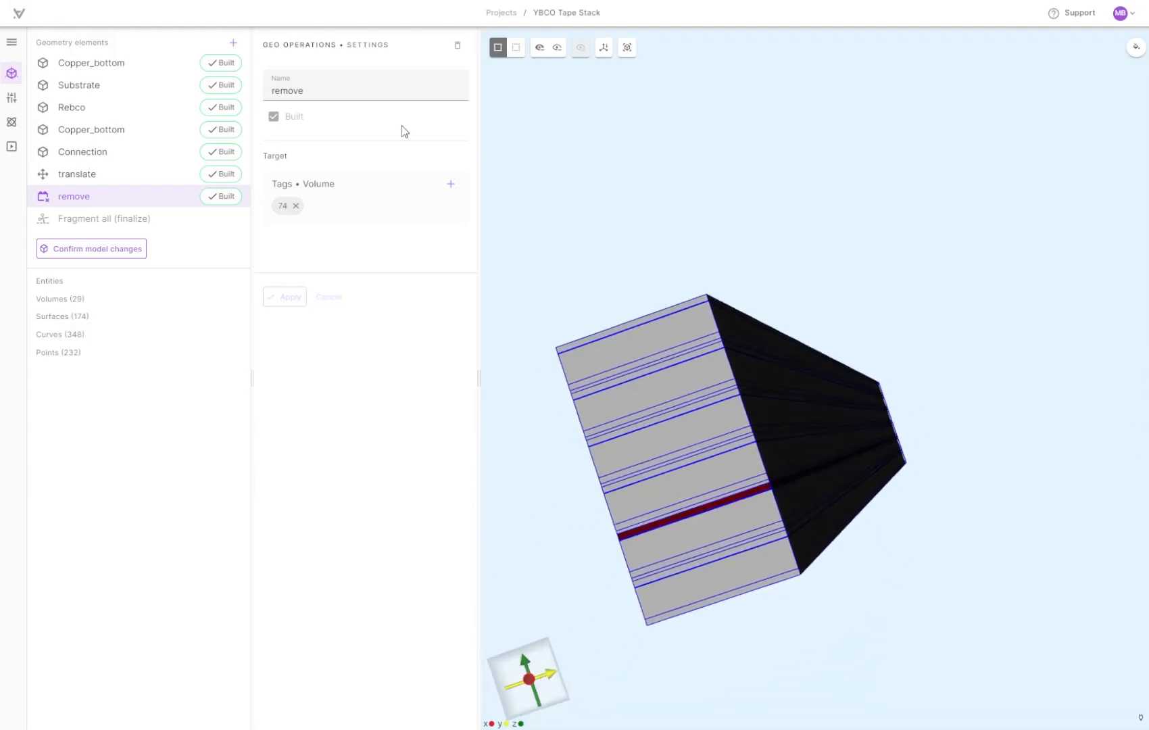
{"action": "left_click", "coordinate": [236, 45]}
{"action": "left_click", "coordinate": [256, 115]}
{"action": "type", "text": "Heater"}
{"action": "key", "text": "Tab"}
{"action": "key", "text": "Tab"}
{"action": "key", "text": "Tab"}
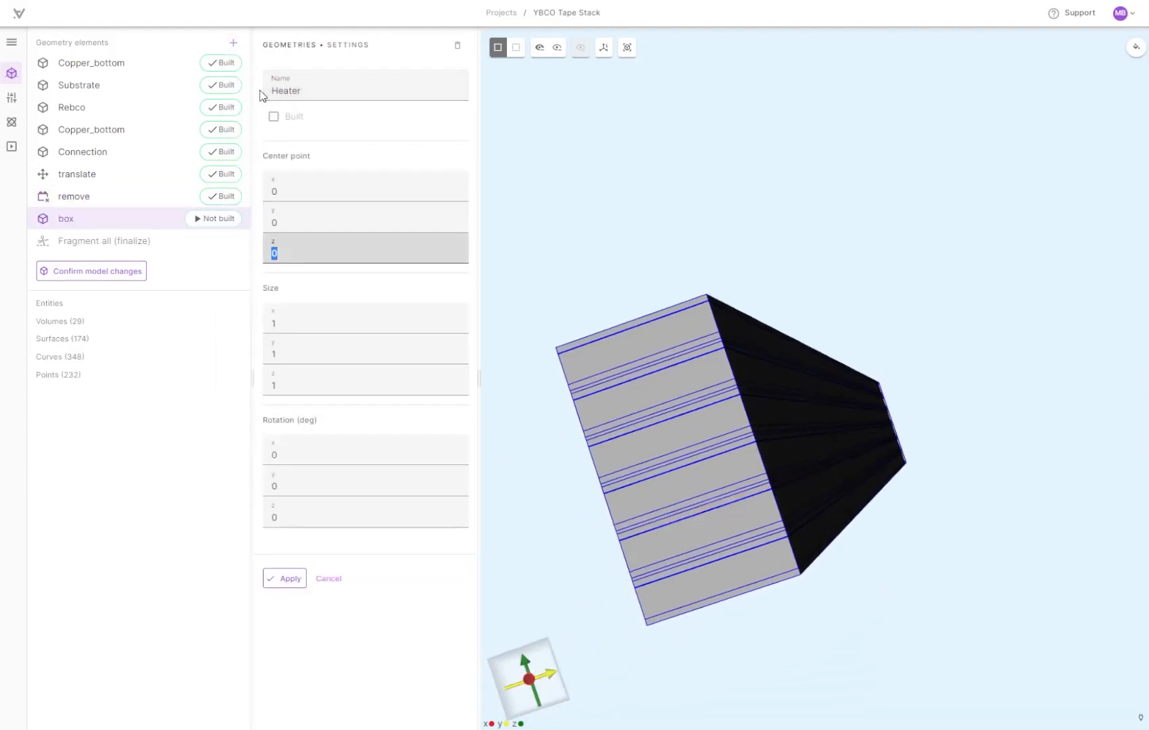
{"action": "type", "text": "0.00451"}
Set the Heater box's size to 5e-3 × 5e-3 × 0.00902 and apply it
{"action": "key", "text": "Tab"}
{"action": "type", "text": "5e-3"}
{"action": "key", "text": "Tab"}
{"action": "type", "text": "5e-3"}
{"action": "key", "text": "Tab"}
{"action": "type", "text": "0.00902"}
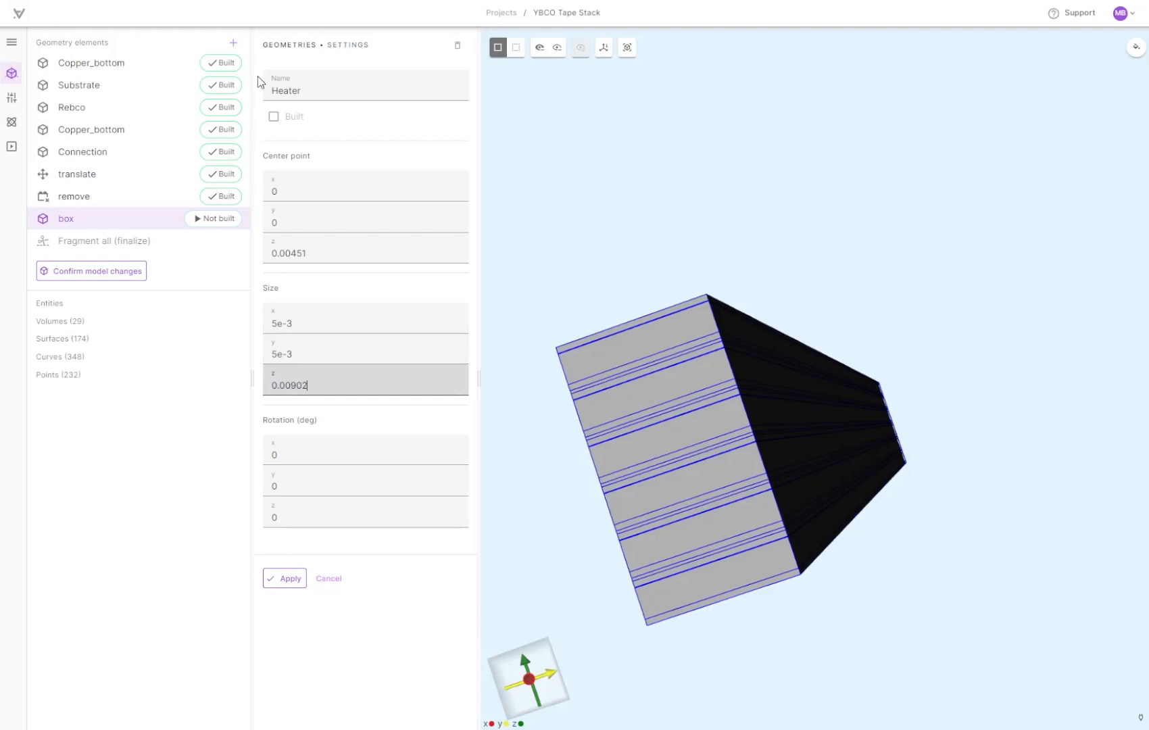
{"action": "key", "text": "Return"}
Add a box named Airbox with its center z at 0.00451
{"action": "left_click", "coordinate": [233, 45]}
{"action": "left_click", "coordinate": [318, 93]}
{"action": "type", "text": "Airbox"}
{"action": "key", "text": "Tab"}
{"action": "key", "text": "Tab"}
{"action": "key", "text": "Tab"}
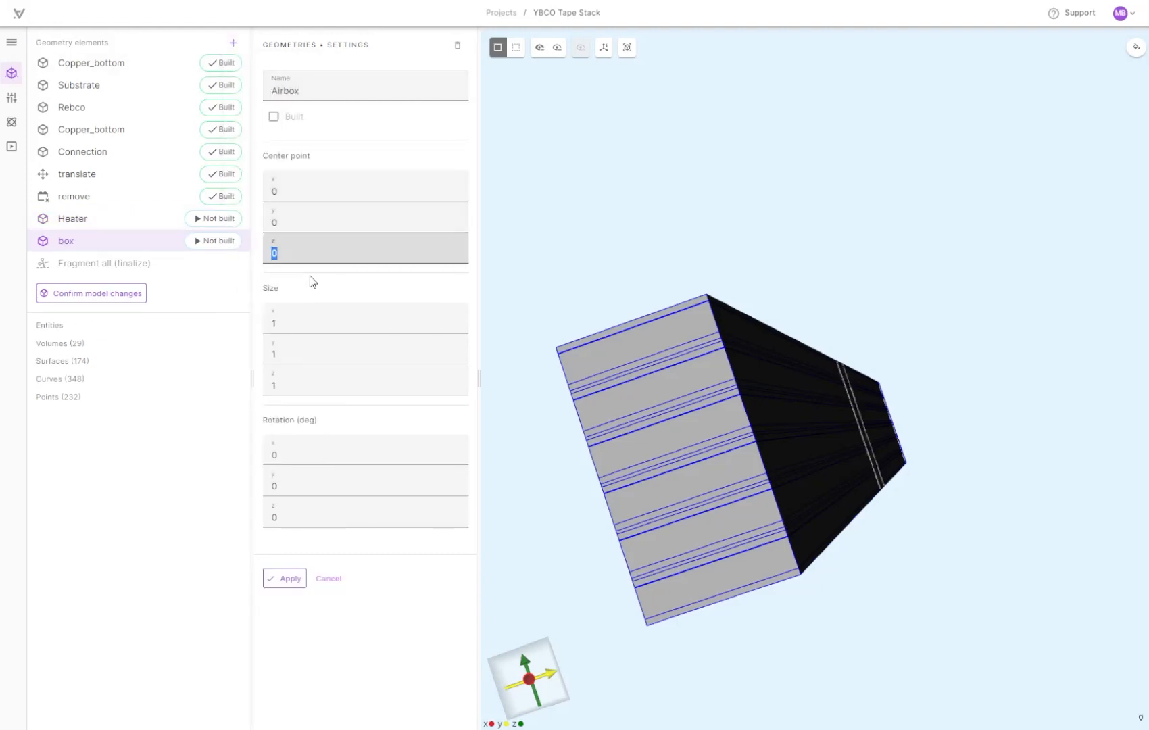
{"action": "type", "text": "0.00451"}
Set the Airbox's size to 0.1 × 0.02 × 0.03 and build it
{"action": "key", "text": "Tab"}
{"action": "type", "text": "0.1"}
{"action": "key", "text": "Tab"}
{"action": "type", "text": "0.02"}
{"action": "key", "text": "Tab"}
{"action": "type", "text": "0.03"}
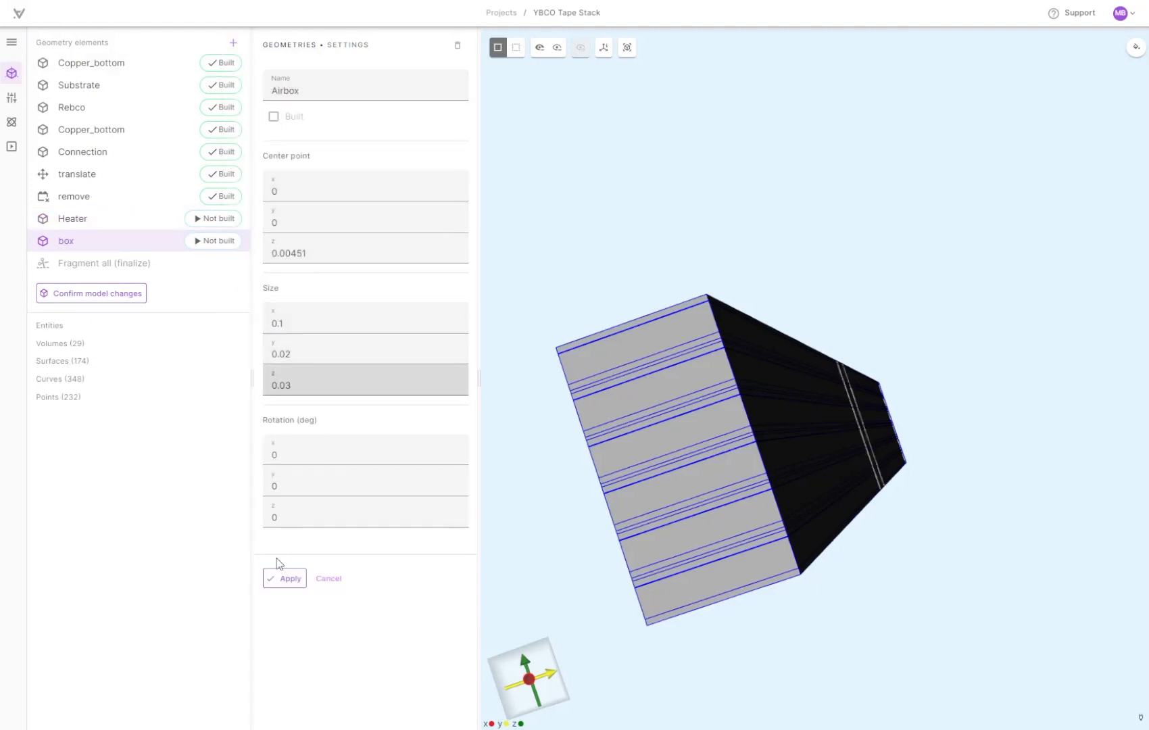
{"action": "left_click", "coordinate": [284, 578]}
{"action": "left_click", "coordinate": [211, 242]}
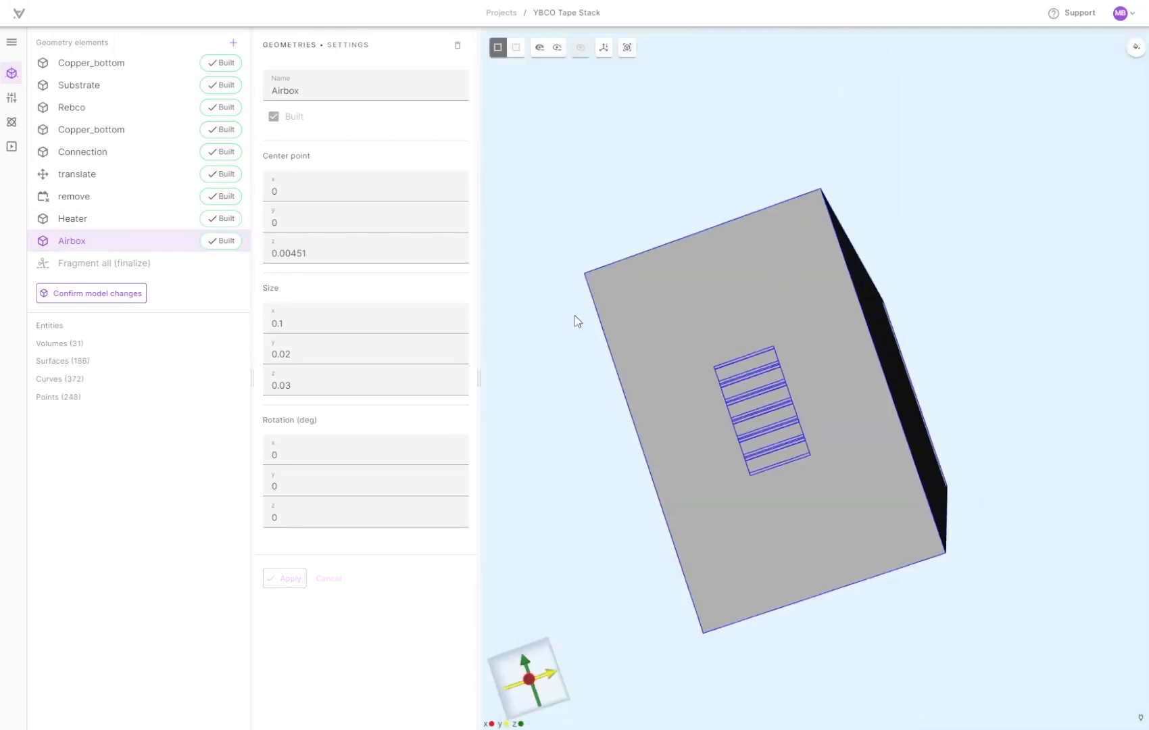
Confirm the model changes and display the geometry as transparent to inspect the tape stack inside the airbox
{"action": "left_click", "coordinate": [83, 292]}
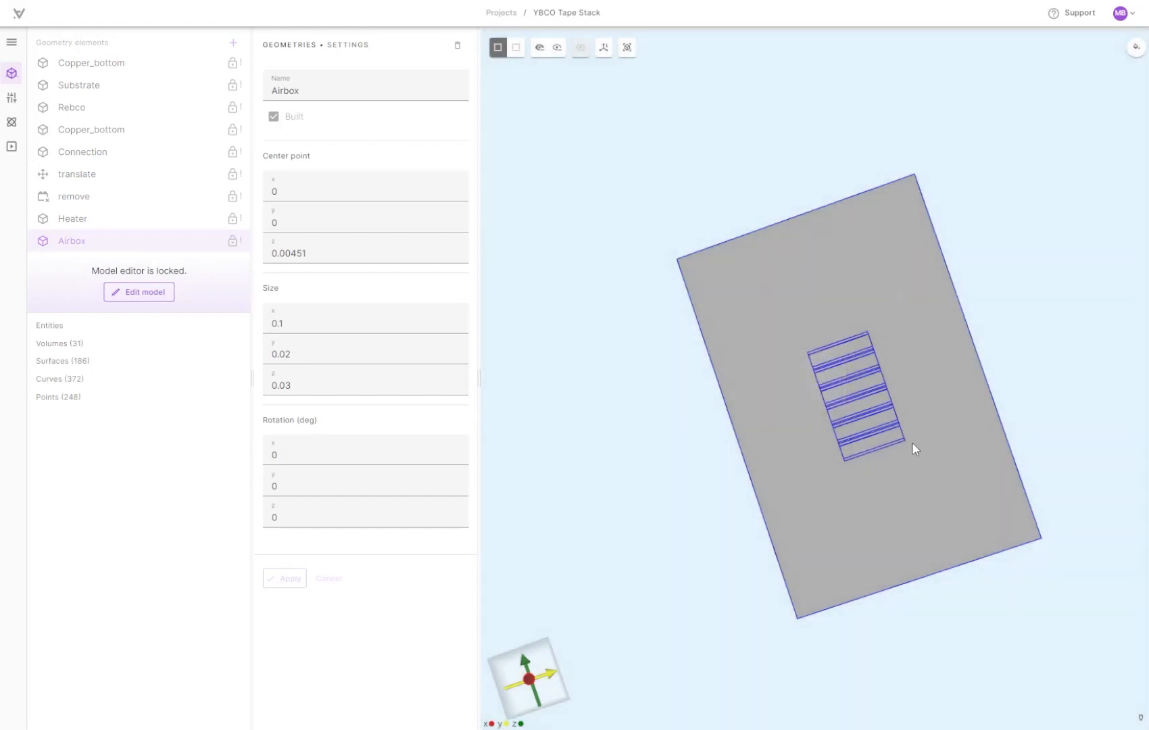
{"action": "left_click", "coordinate": [516, 47]}
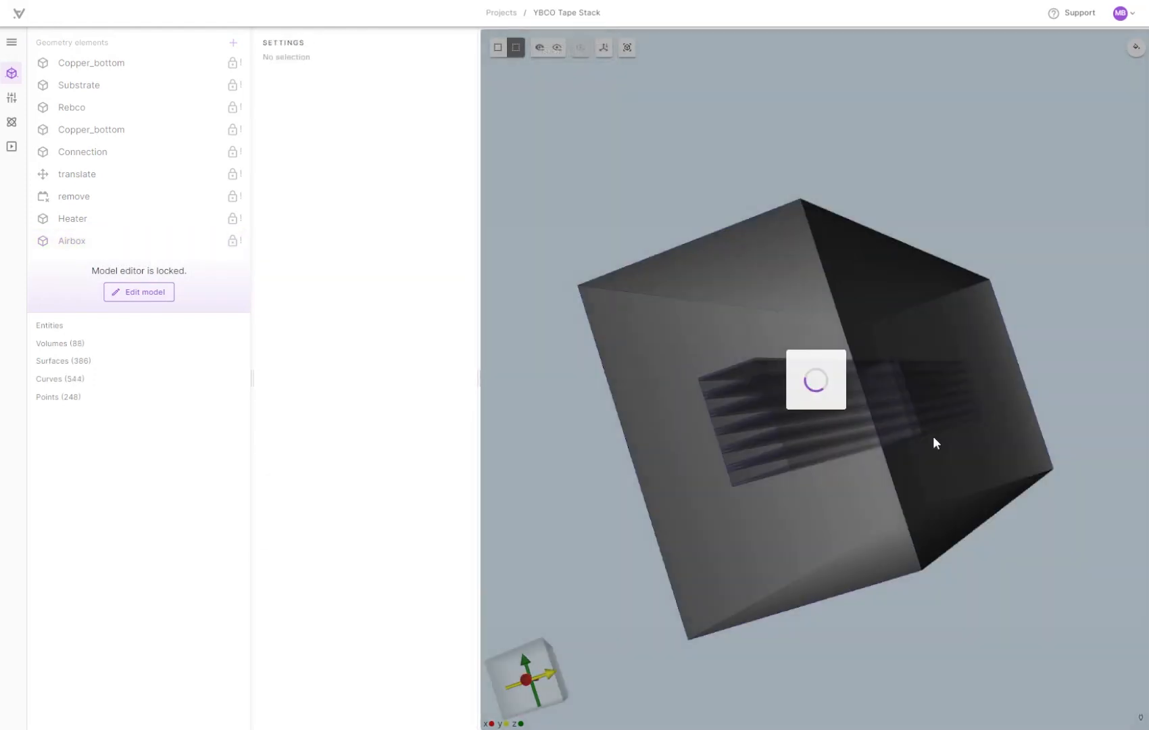
{"action": "left_click_drag", "start_coordinate": [933, 436], "coordinate": [905, 471]}
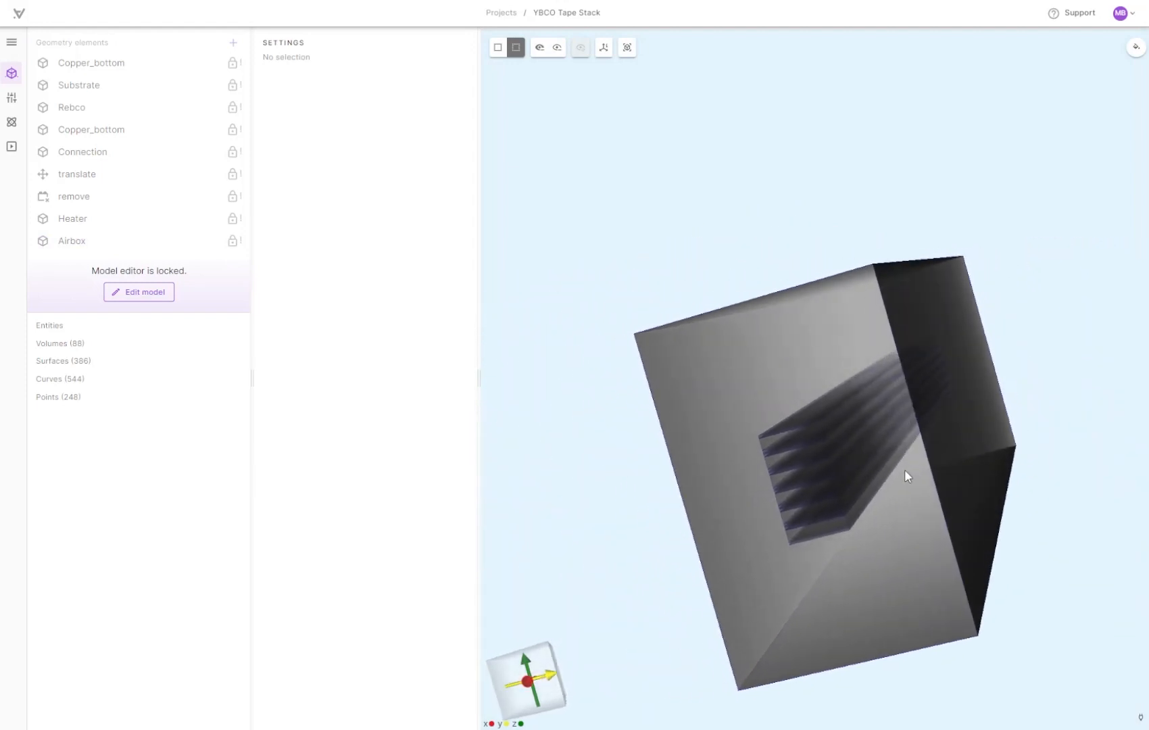
{"action": "left_click_drag", "start_coordinate": [731, 485], "coordinate": [713, 462]}
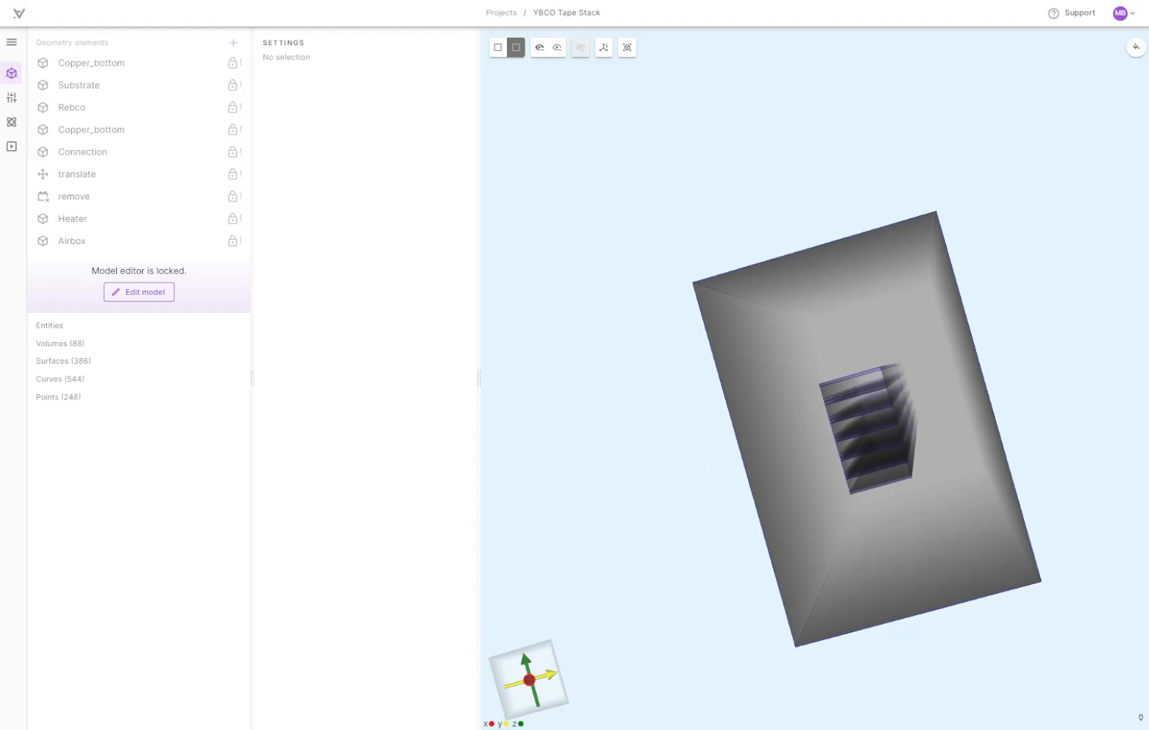
Add a shared expression named contrast with the value 0.8
{"action": "left_click", "coordinate": [11, 98]}
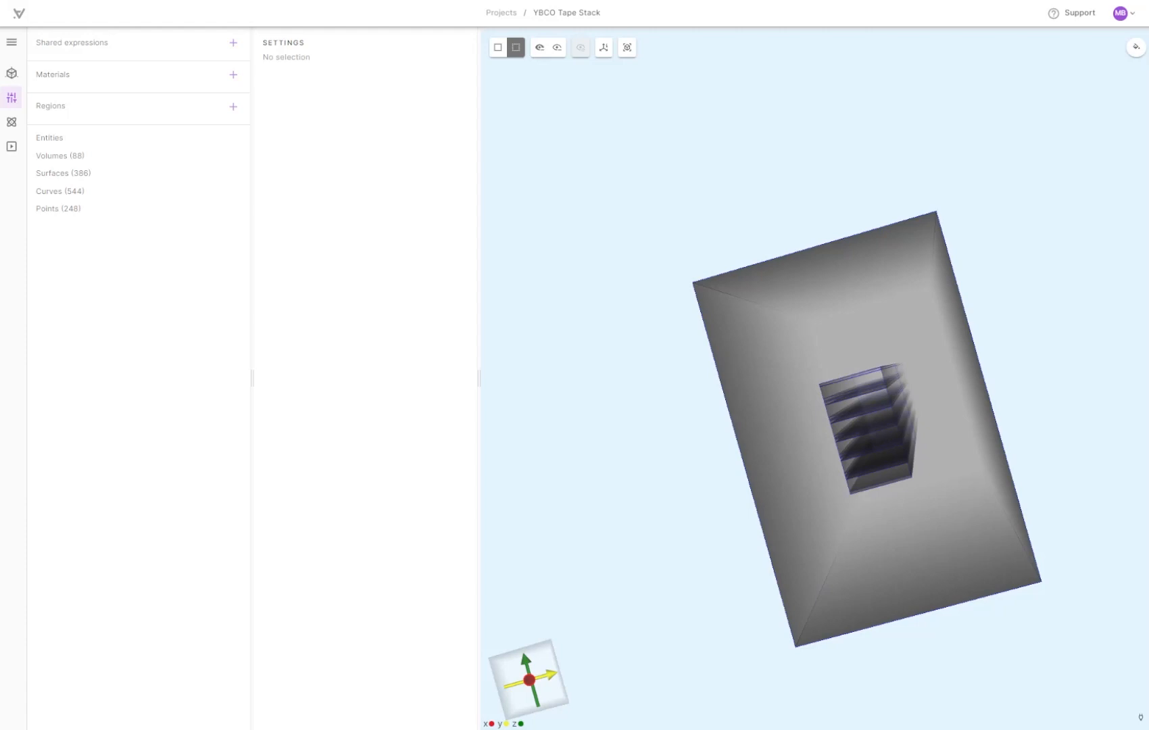
{"action": "left_click", "coordinate": [233, 44]}
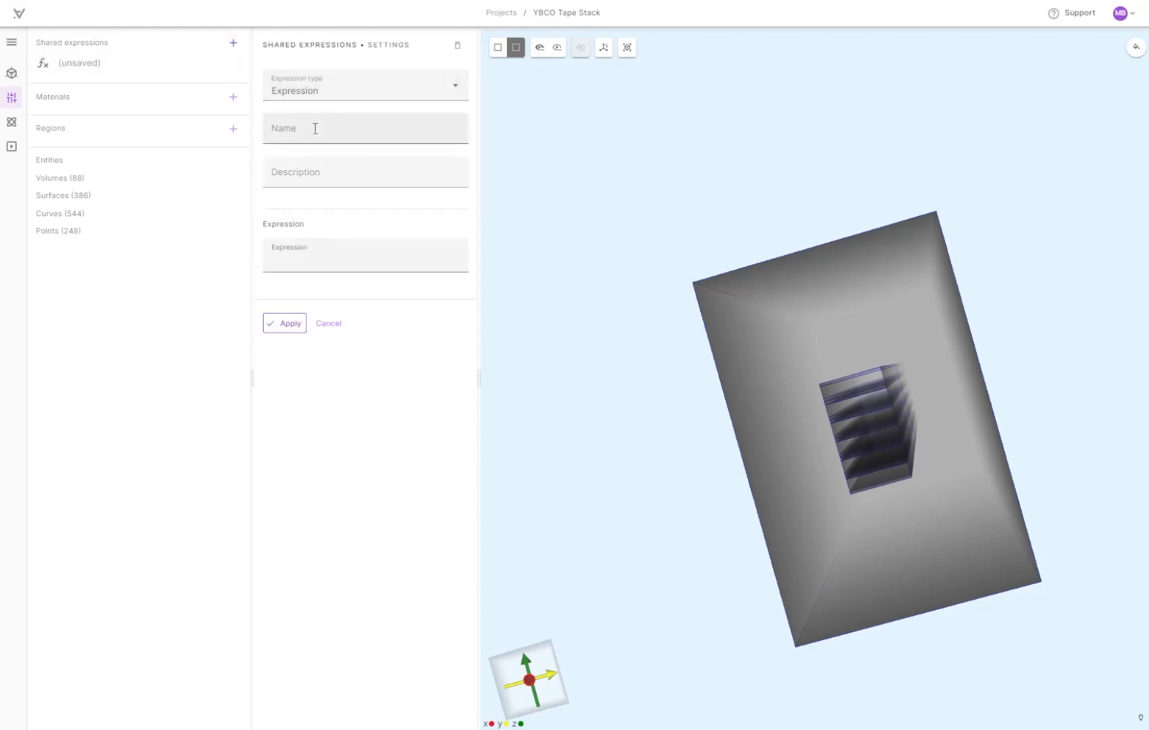
{"action": "left_click", "coordinate": [315, 127]}
{"action": "type", "text": "contrast"}
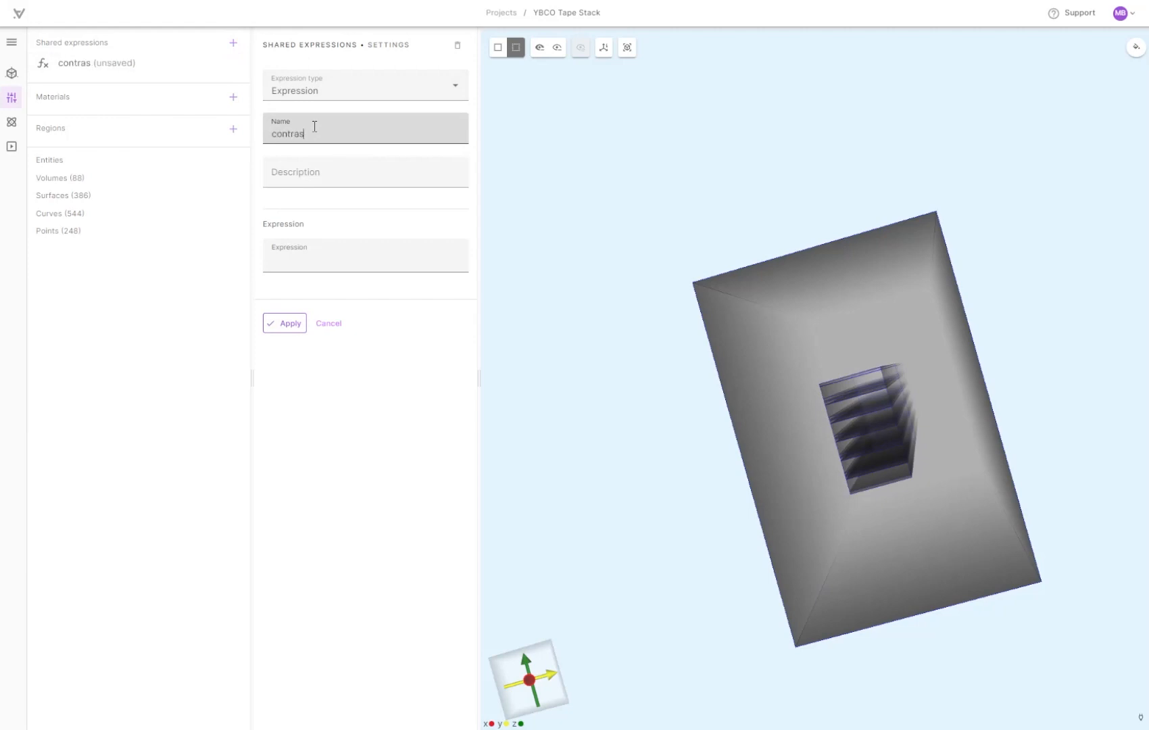
{"action": "key", "text": "Tab"}
{"action": "key", "text": "Tab"}
{"action": "type", "text": "0.8"}
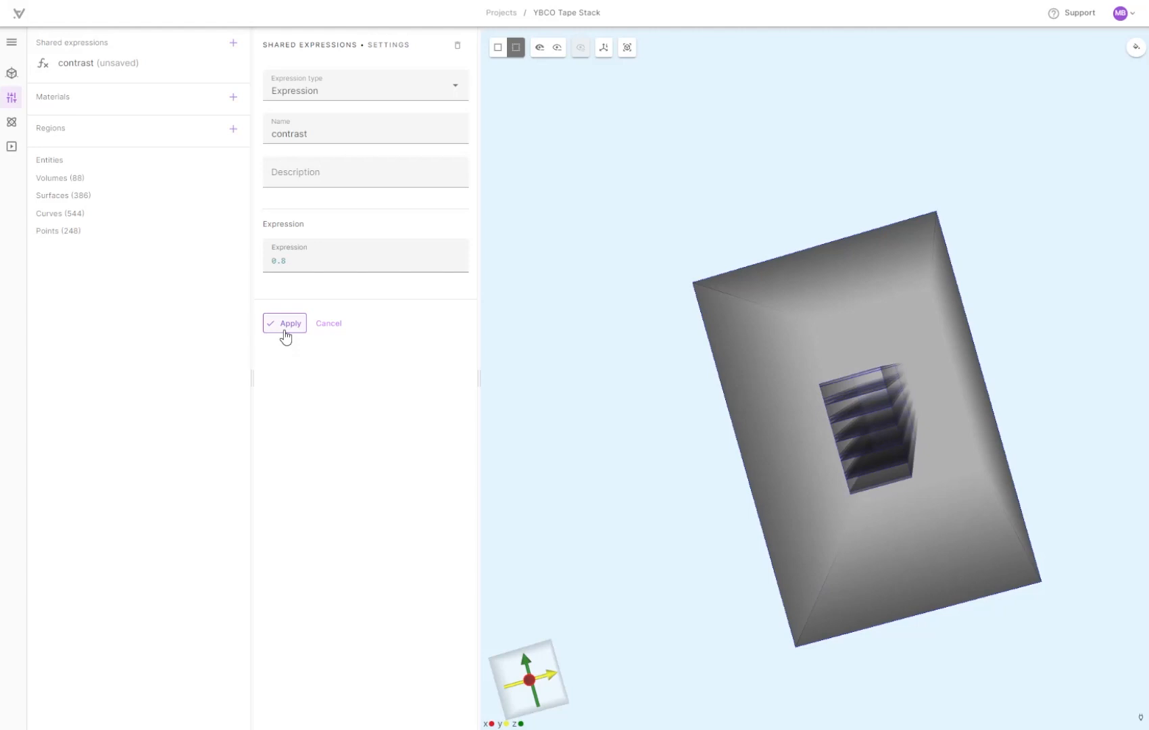
{"action": "left_click", "coordinate": [285, 331]}
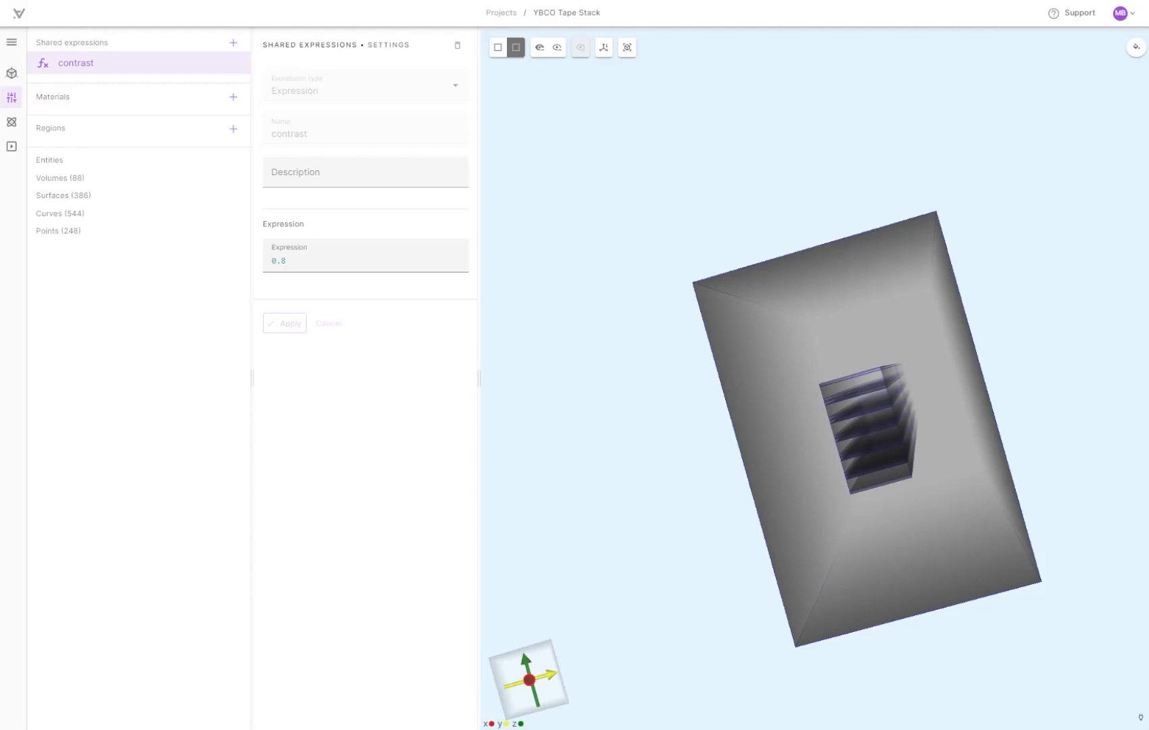
Add a shared interpolated function named cp_rebco, and save the sigma_rebco function with the arguments T, j and Jc_
{"action": "left_click", "coordinate": [233, 42]}
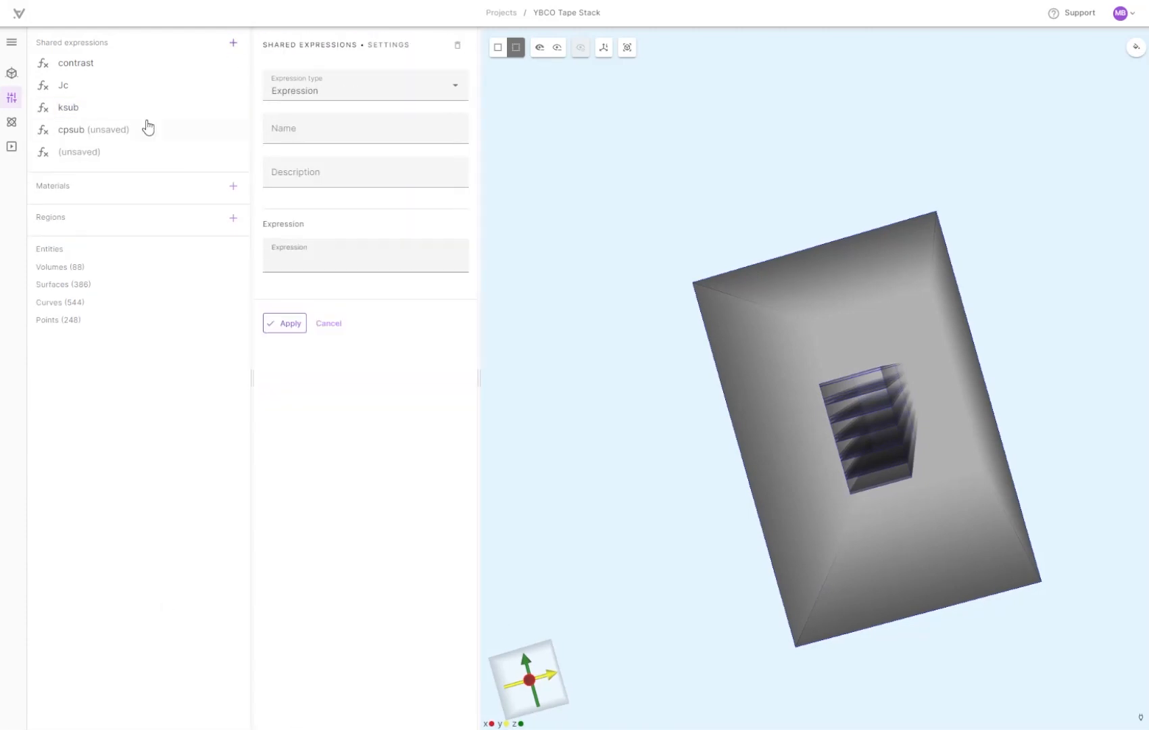
{"action": "left_click", "coordinate": [302, 159]}
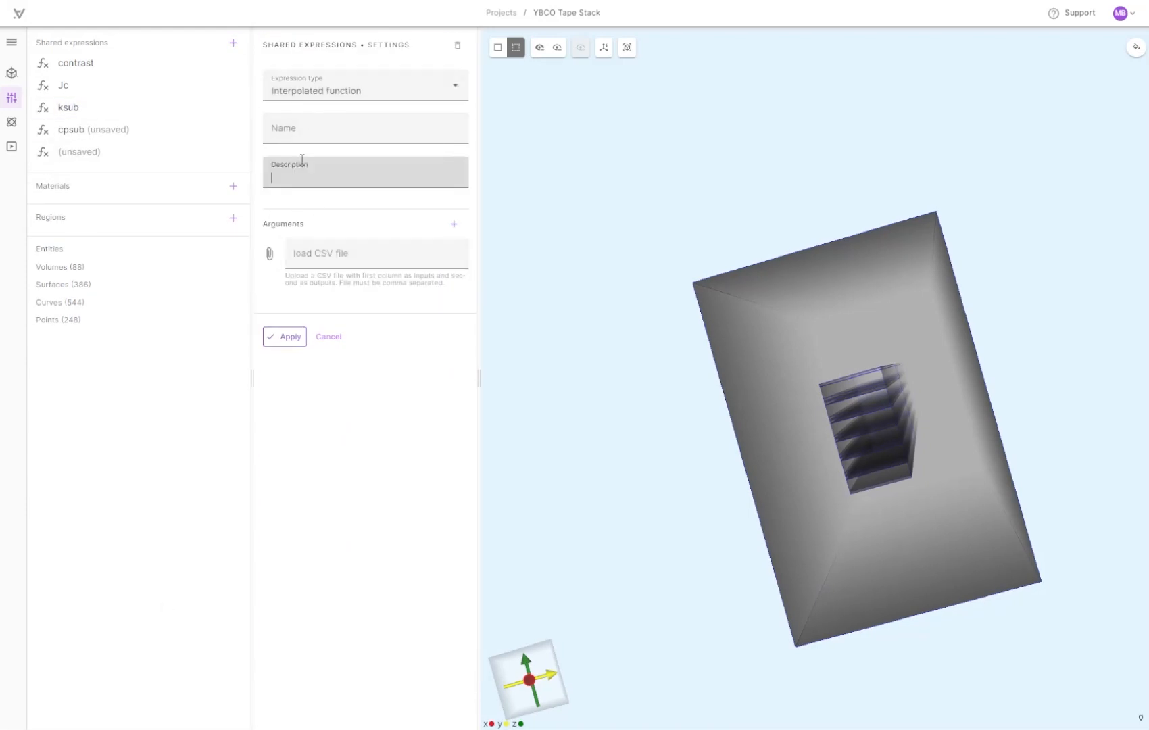
{"action": "left_click", "coordinate": [308, 124]}
{"action": "type", "text": "cp_"}
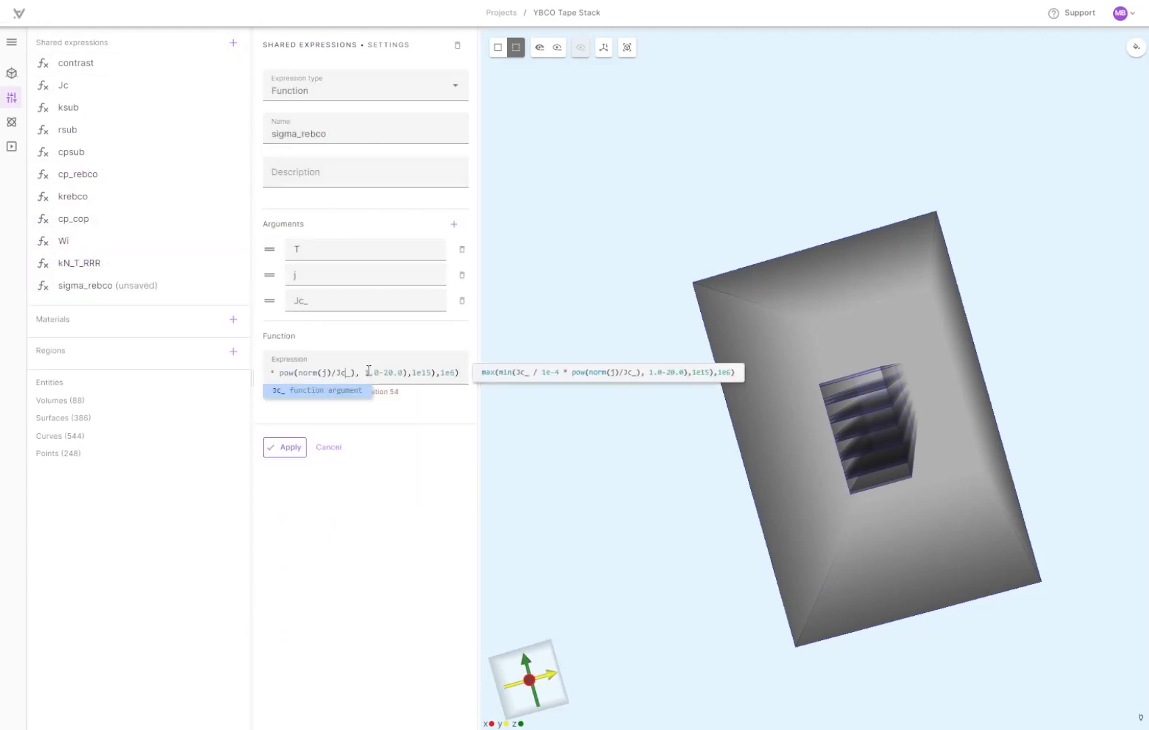
{"action": "left_click", "coordinate": [292, 435]}
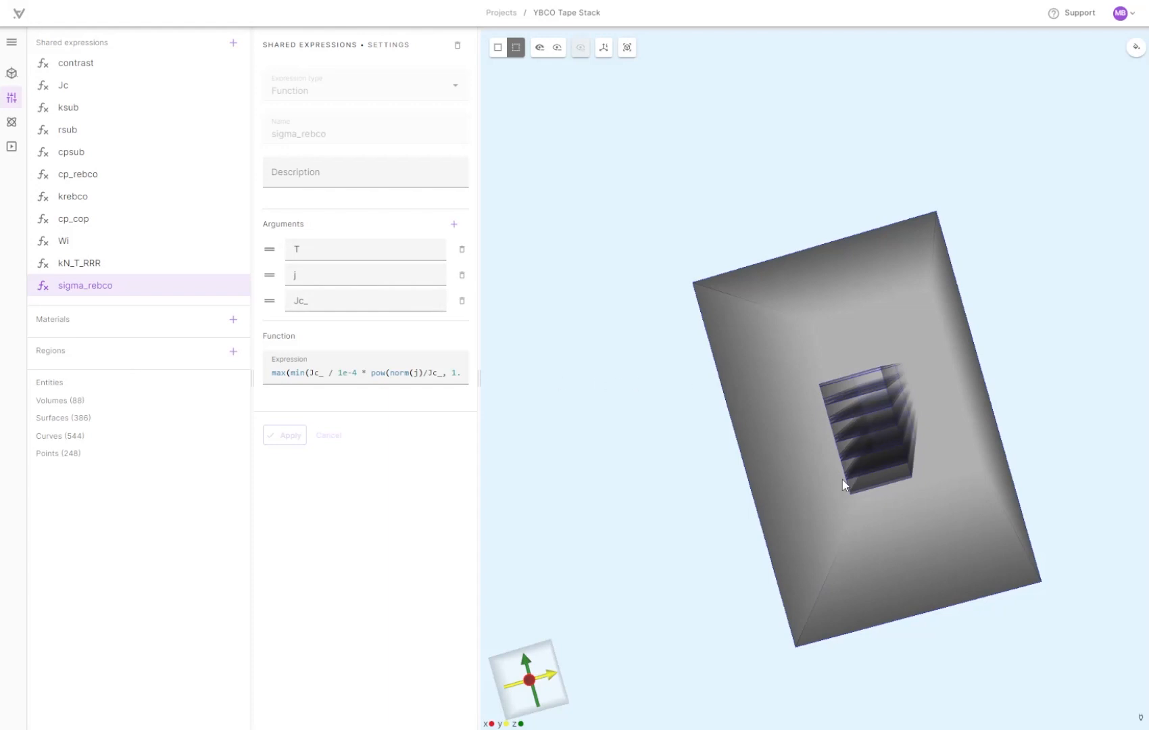
Add a shared expression named Ic with the value 50
{"action": "left_click_drag", "start_coordinate": [842, 480], "coordinate": [758, 482]}
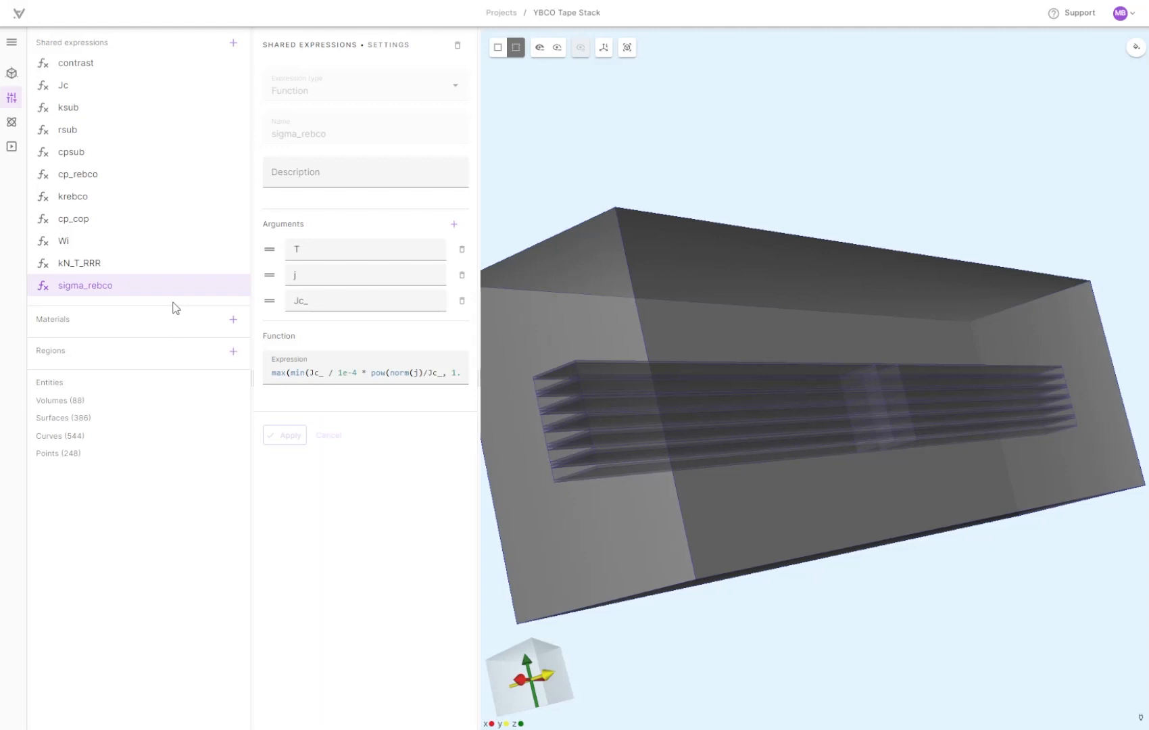
{"action": "left_click", "coordinate": [234, 44]}
{"action": "left_click", "coordinate": [310, 133]}
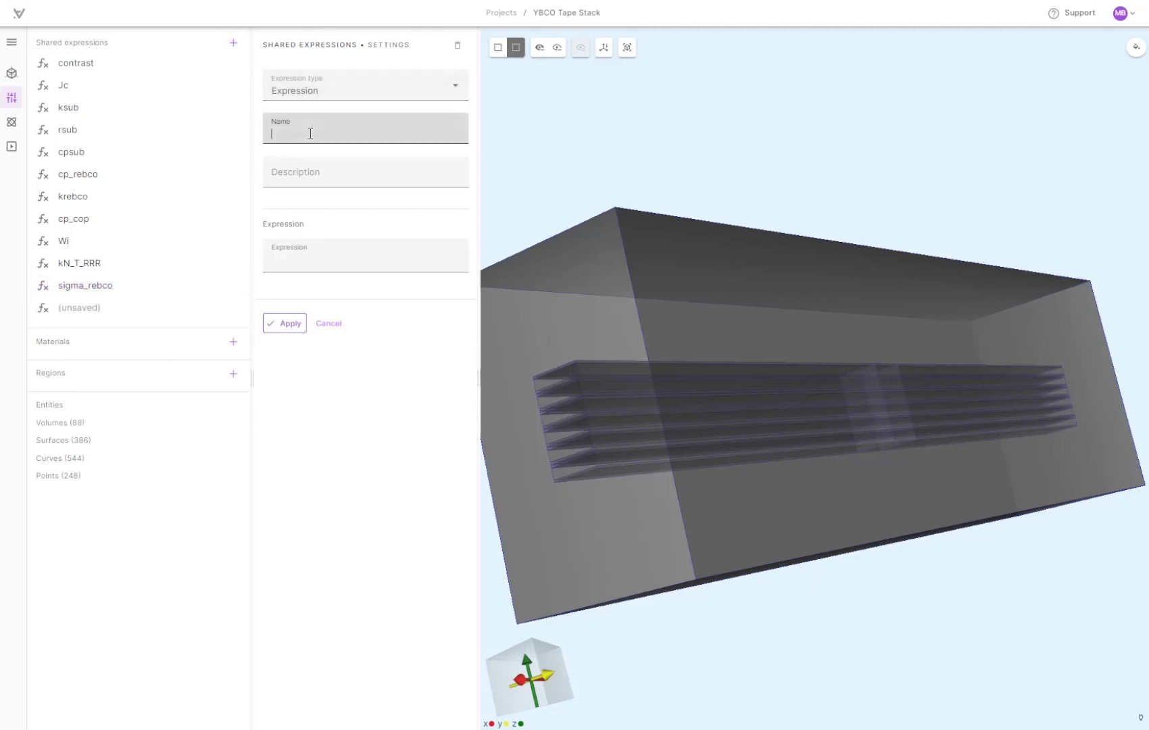
{"action": "type", "text": "Ic"}
{"action": "left_click", "coordinate": [313, 260]}
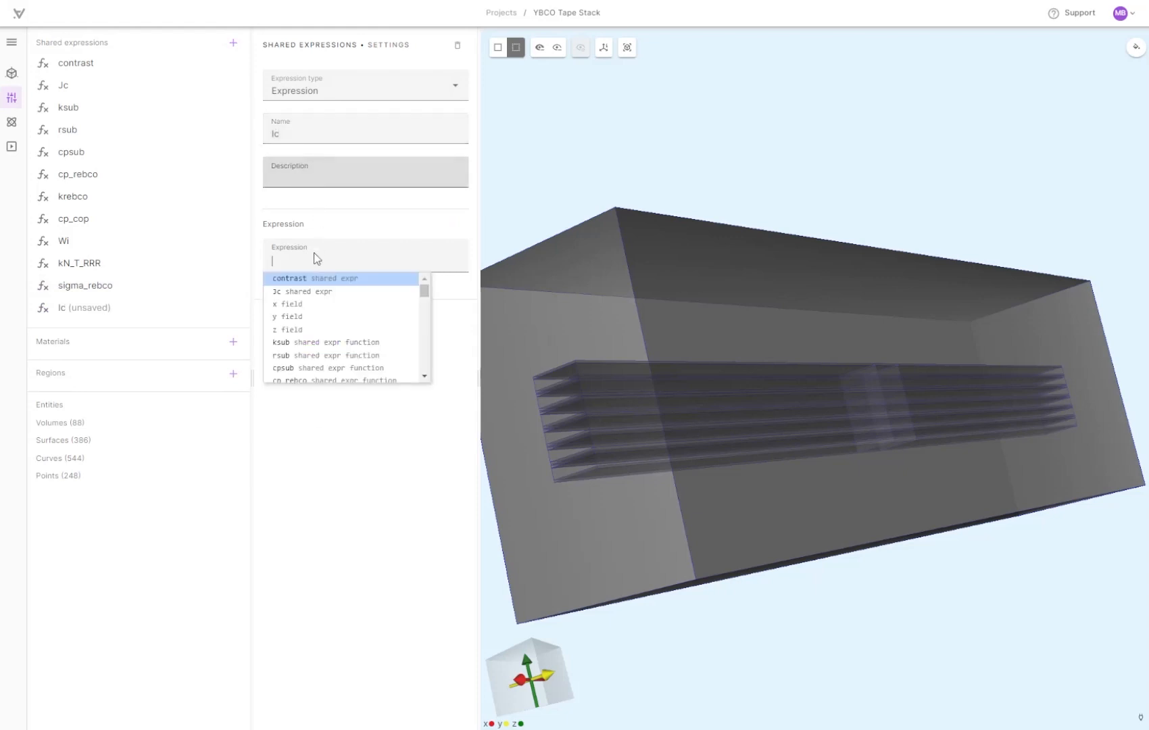
{"action": "type", "text": "50"}
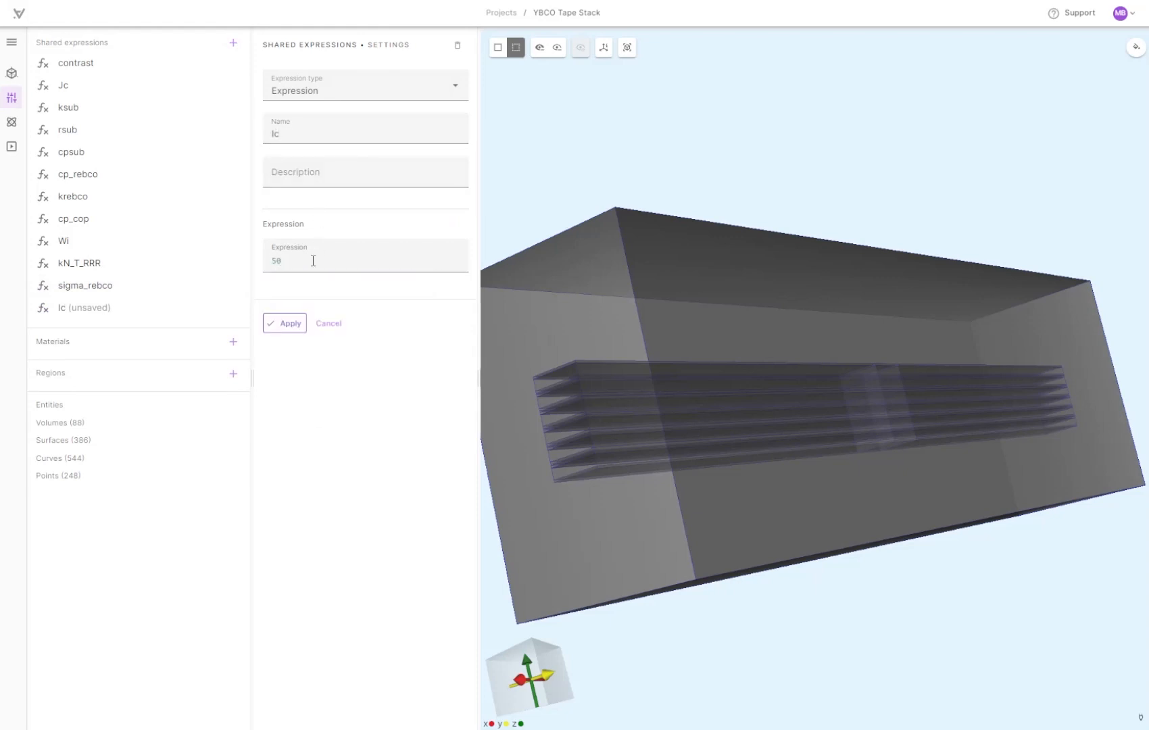
{"action": "left_click", "coordinate": [288, 324]}
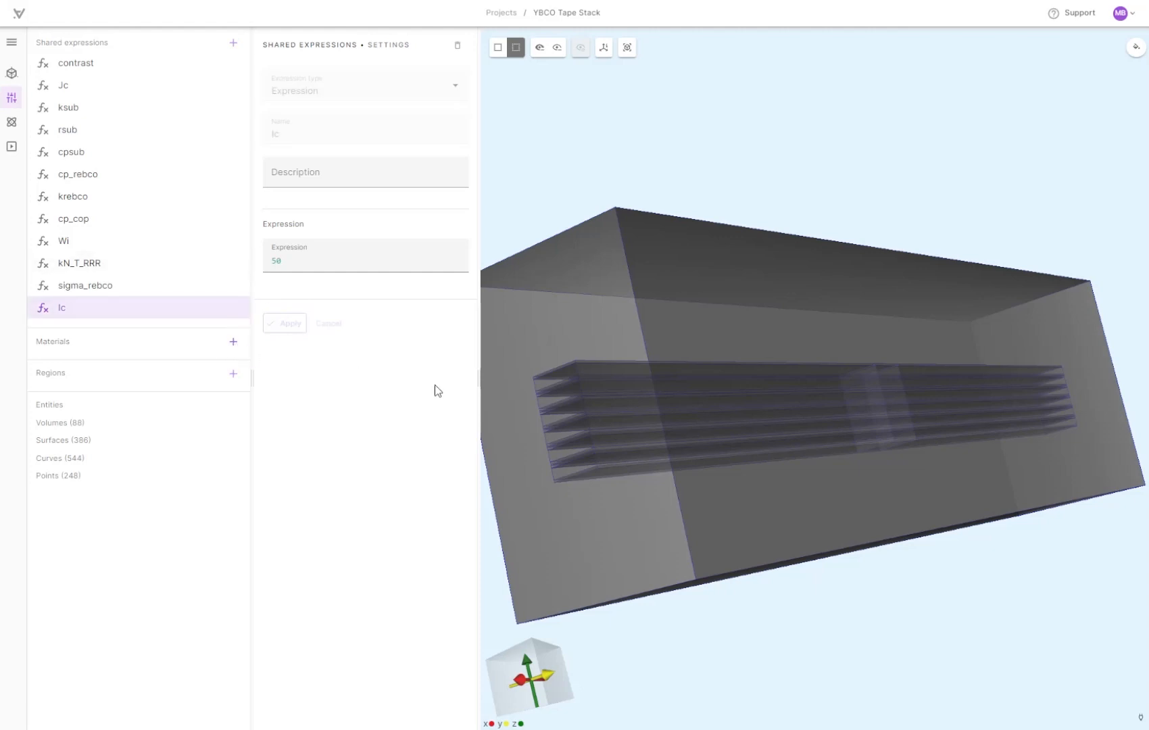
Create a new shared expression named Jc_T and set its expression type to Function
{"action": "left_click_drag", "start_coordinate": [649, 441], "coordinate": [713, 426]}
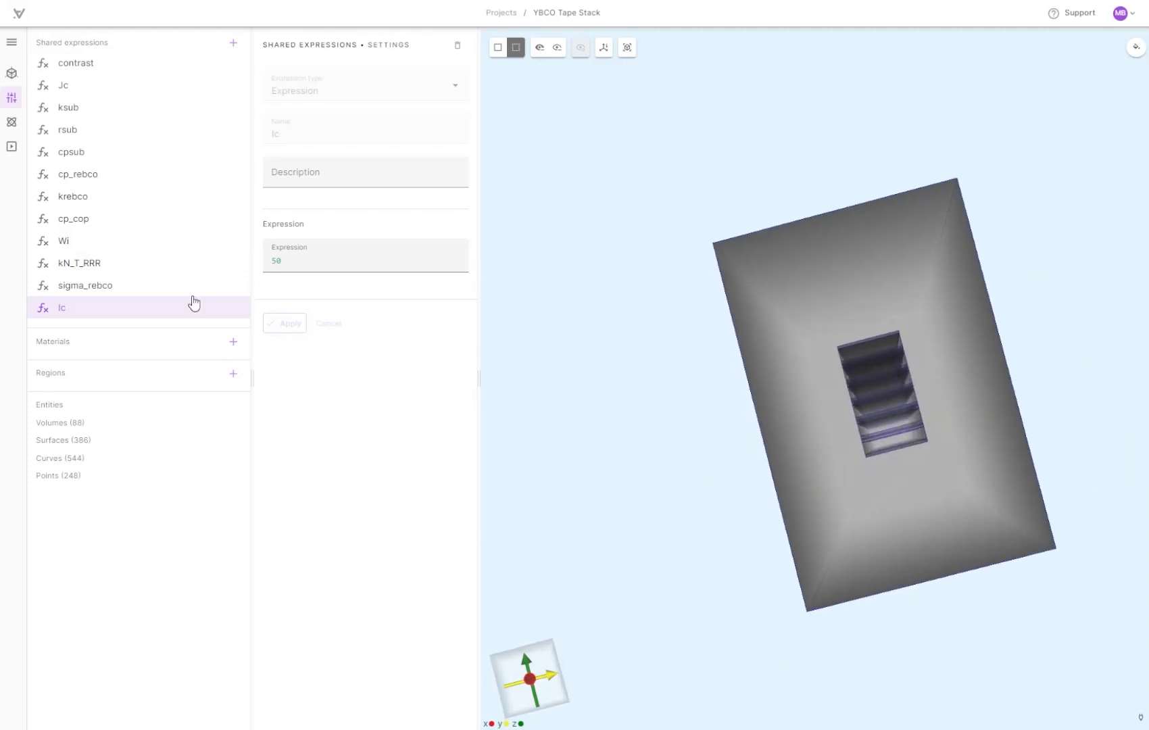
{"action": "left_click", "coordinate": [232, 43]}
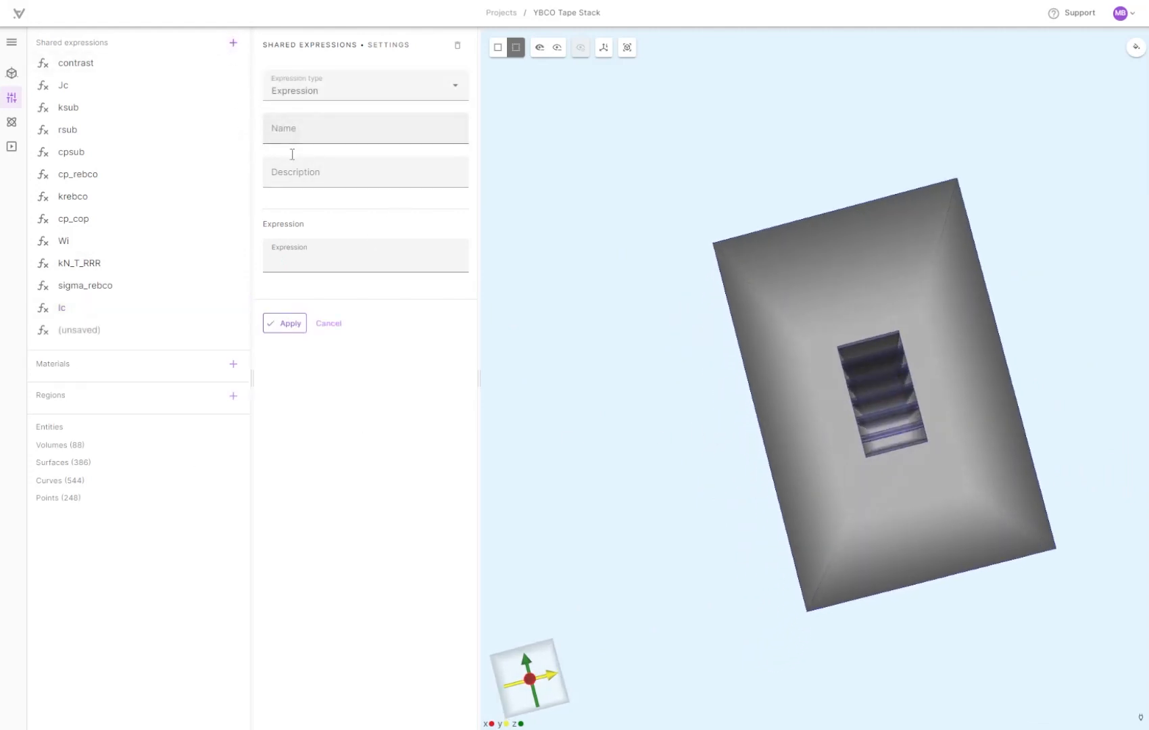
{"action": "left_click", "coordinate": [291, 129]}
{"action": "type", "text": "Jc"}
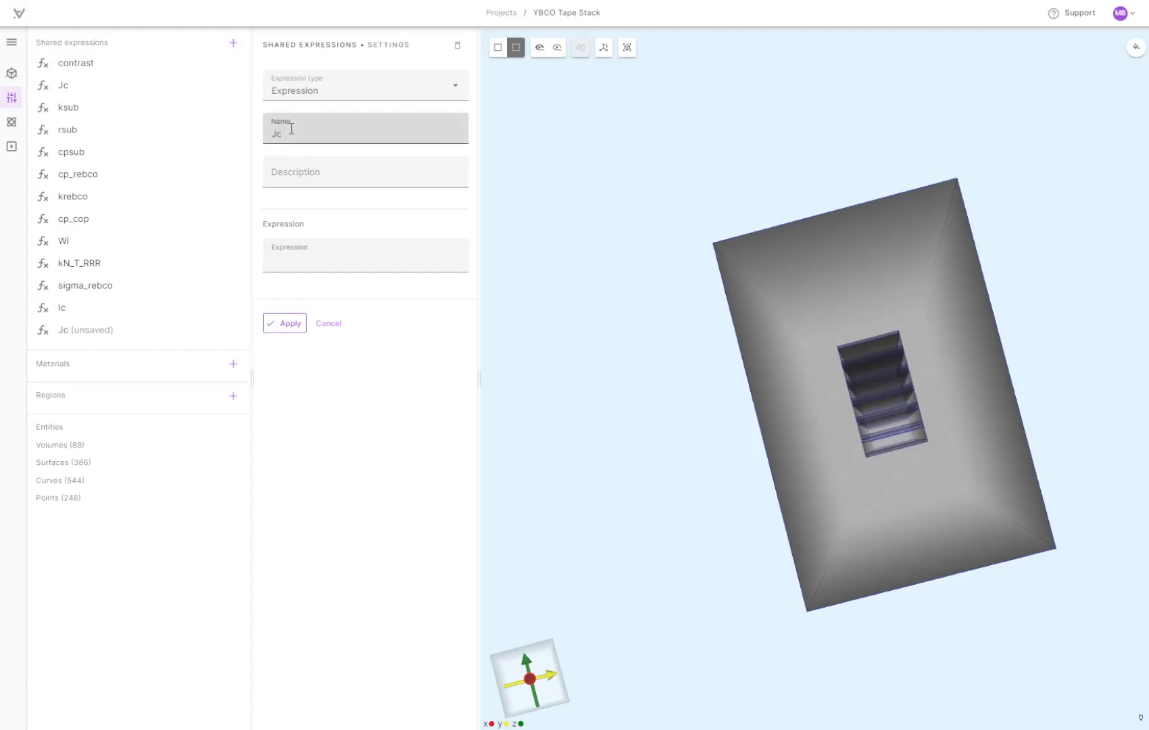
{"action": "type", "text": "_T"}
{"action": "left_click", "coordinate": [302, 91]}
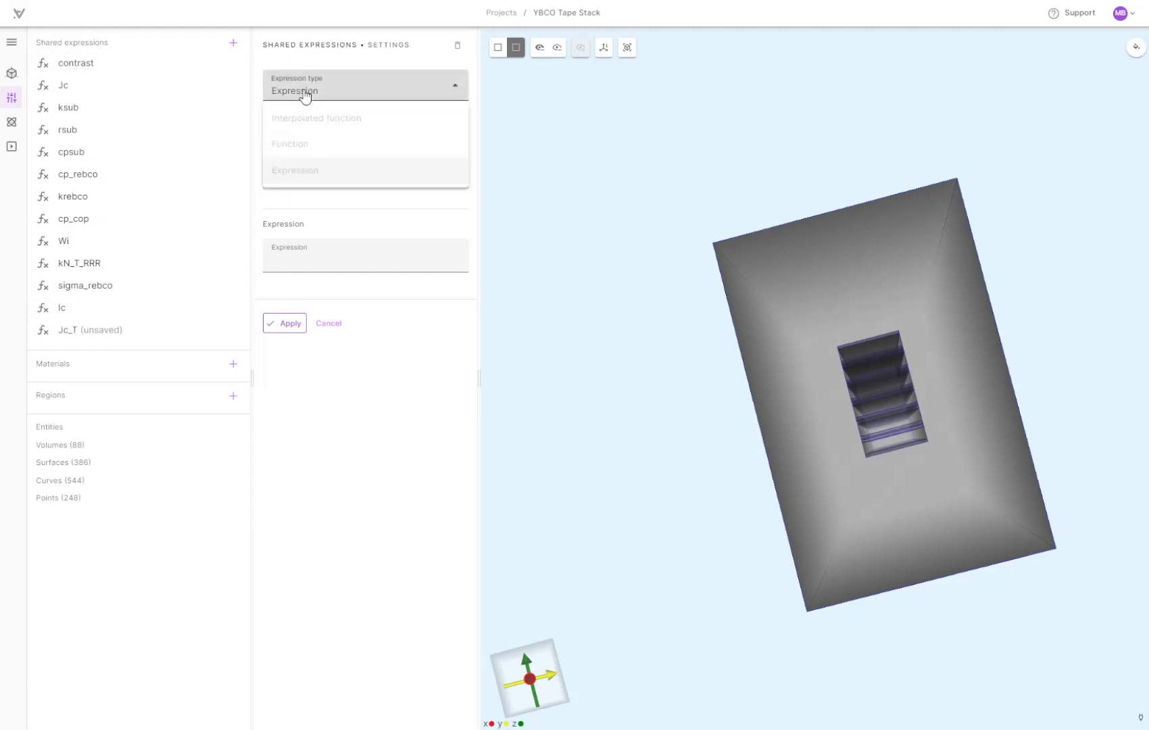
{"action": "left_click", "coordinate": [306, 147]}
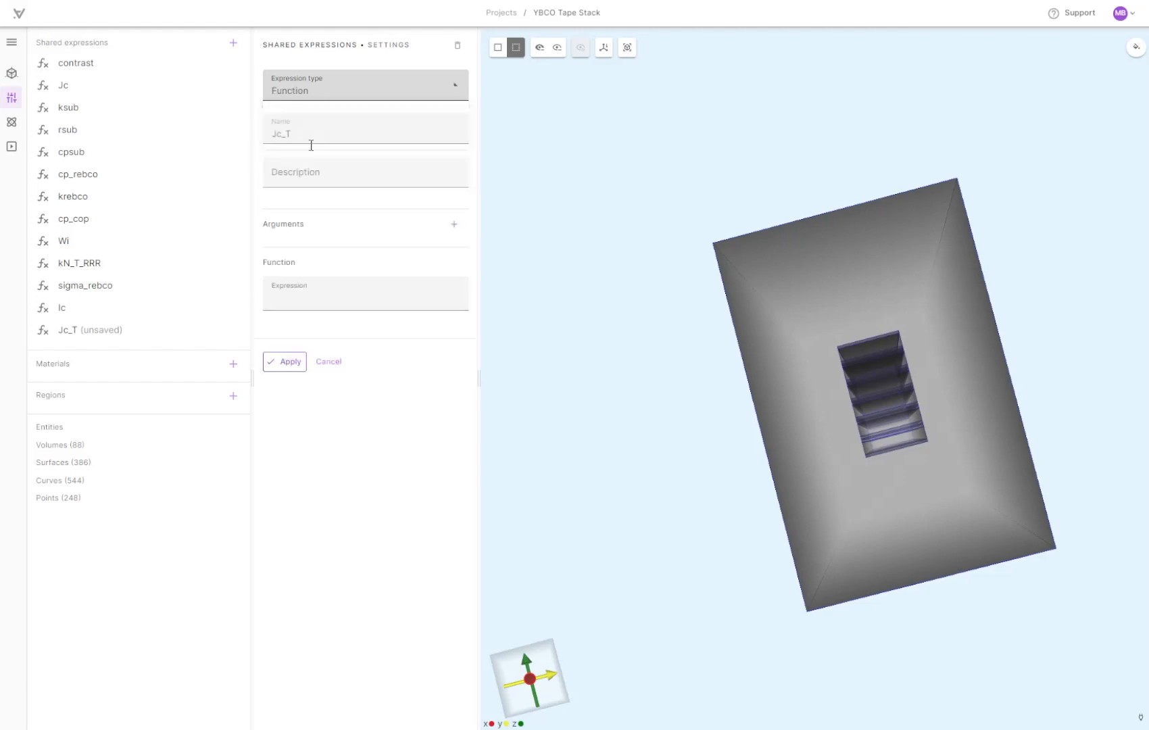
Add one argument named T to the Jc_T function
{"action": "left_click", "coordinate": [455, 225]}
{"action": "left_click", "coordinate": [284, 251]}
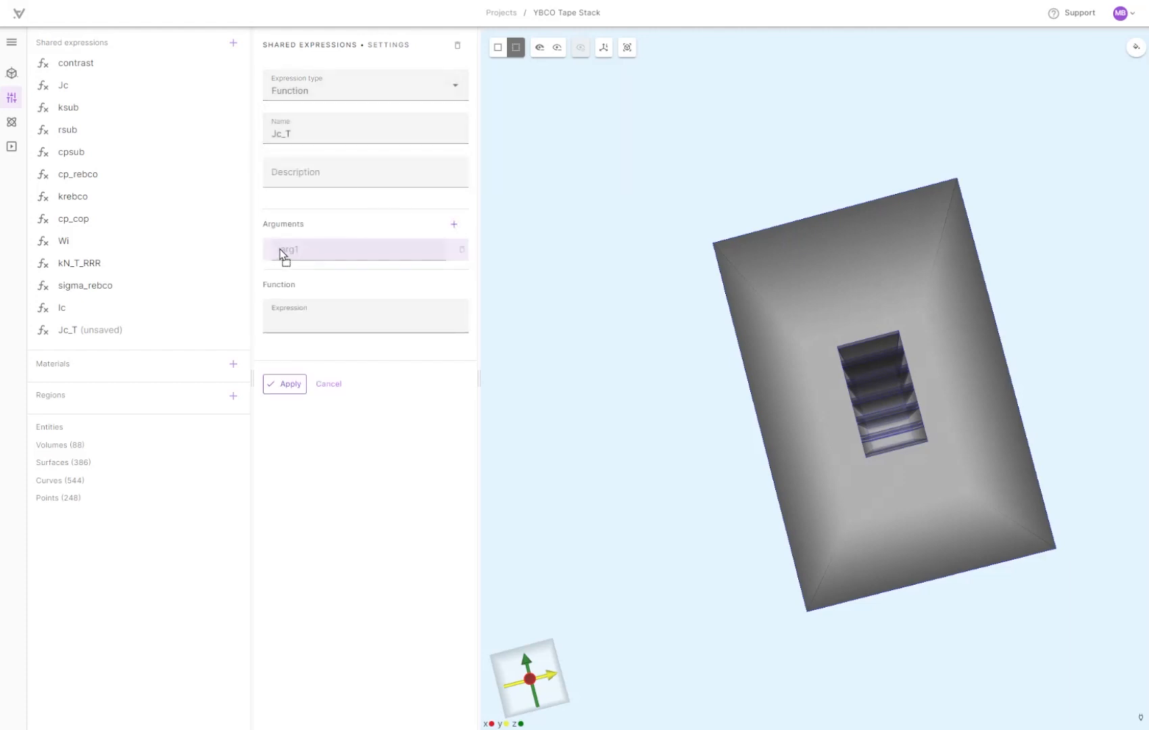
{"action": "key", "text": "BackSpace"}
{"action": "key", "text": "BackSpace"}
{"action": "key", "text": "BackSpace"}
{"action": "key", "text": "BackSpace"}
{"action": "type", "text": "T"}
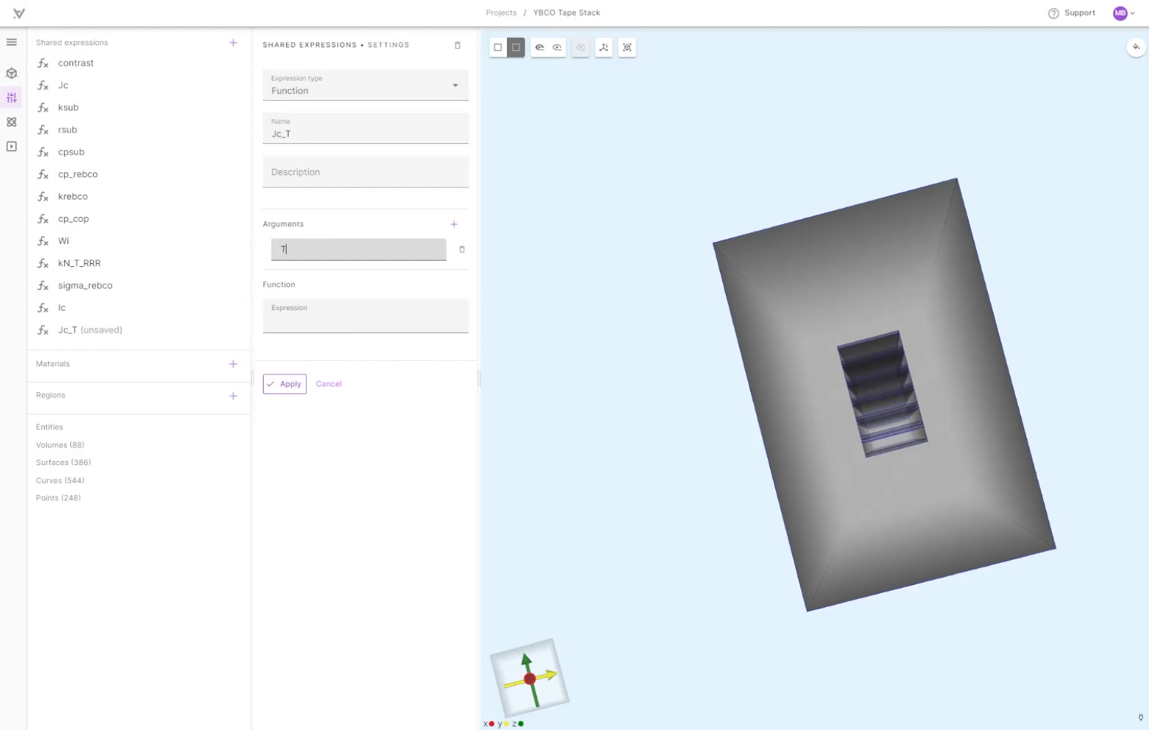
{"action": "key", "text": "Tab"}
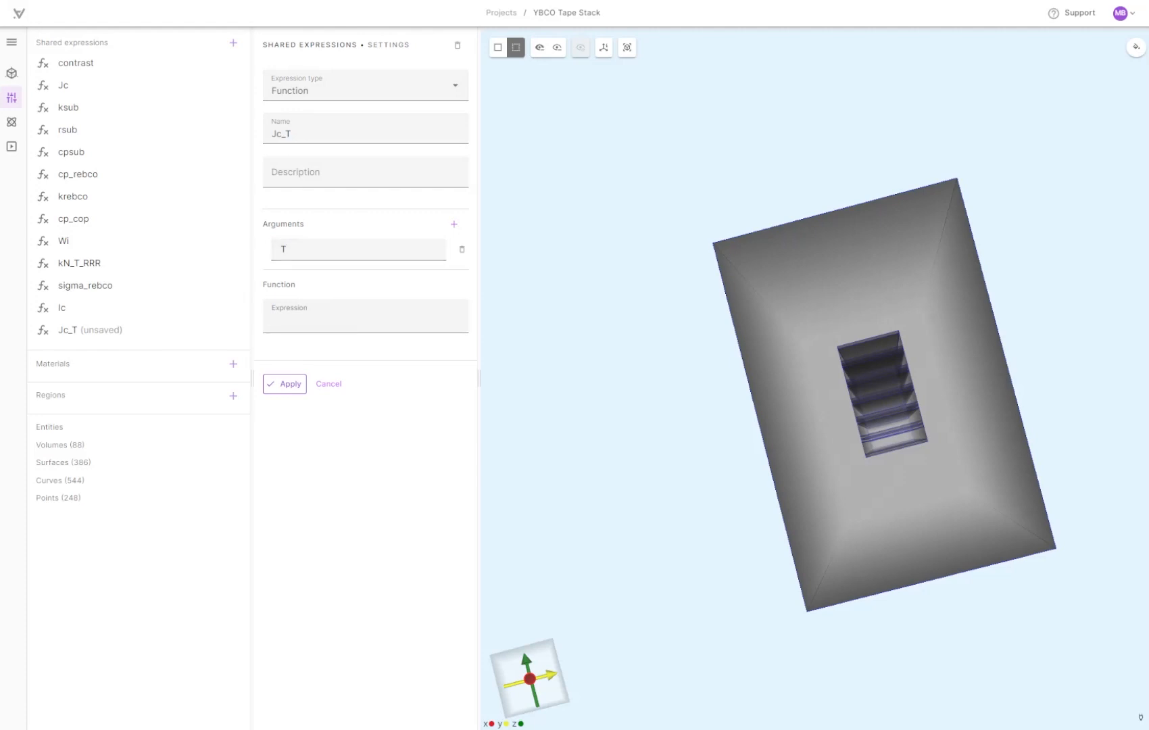
Define the Jc_T function as ifpositive(T-85.0, 0.001*Jc, (1-T/85.0)/((1-77.0/85.0)+0.001)*Jc) and save it
{"action": "left_click", "coordinate": [324, 318]}
{"action": "type", "text": "ifpositive(T-85.0, 0.001*Jc, (1-T/85.0)/((1-77.0/85.0)+0.001)*Jc)"}
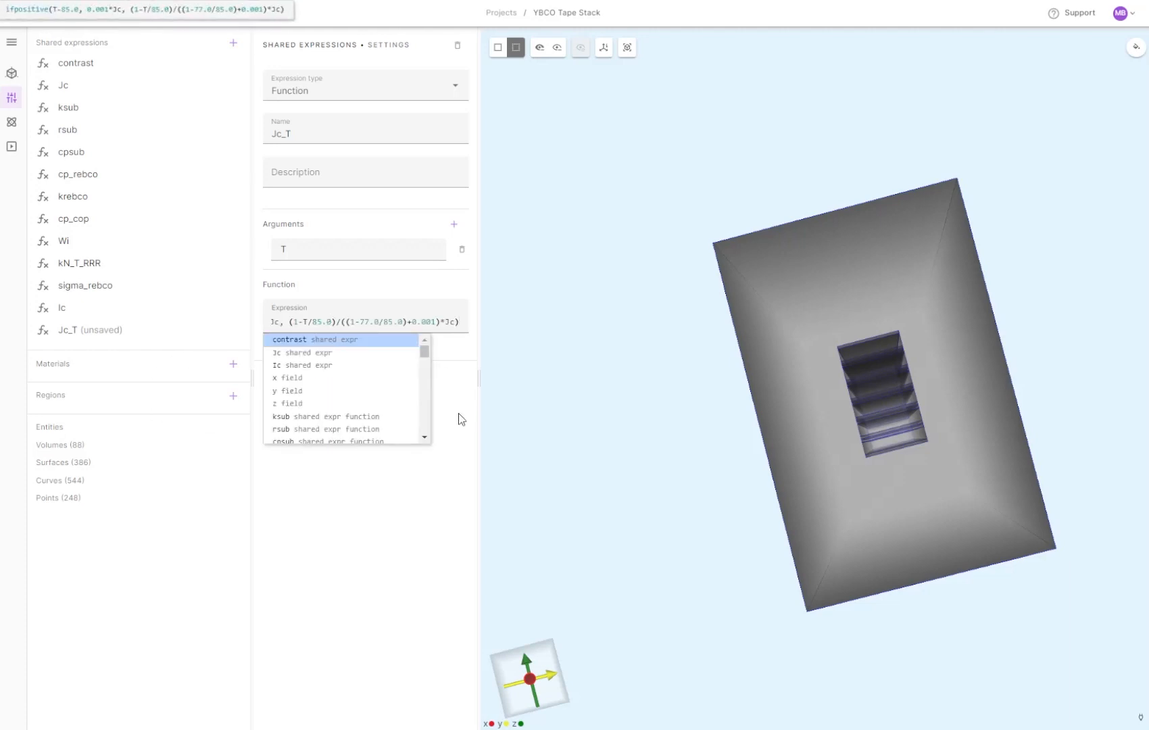
{"action": "key", "text": "Escape"}
{"action": "left_click", "coordinate": [294, 384]}
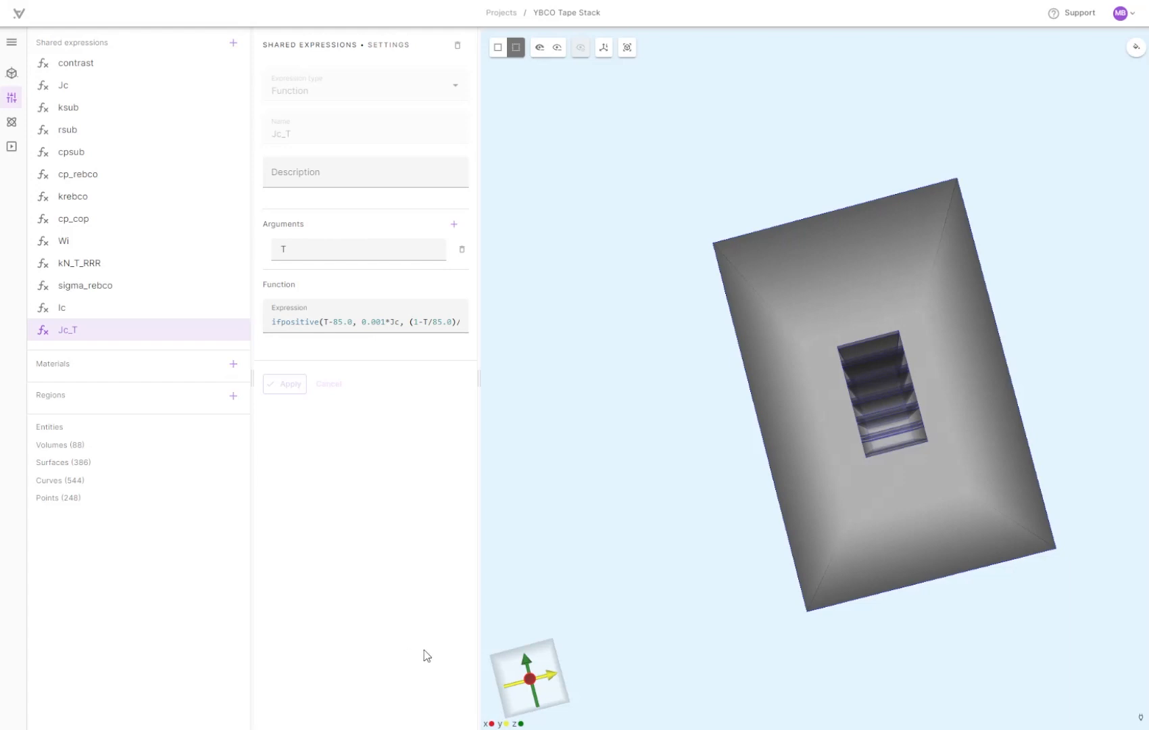
Add a new blank material named Solder and name its target region Solder as well
{"action": "left_click", "coordinate": [232, 365]}
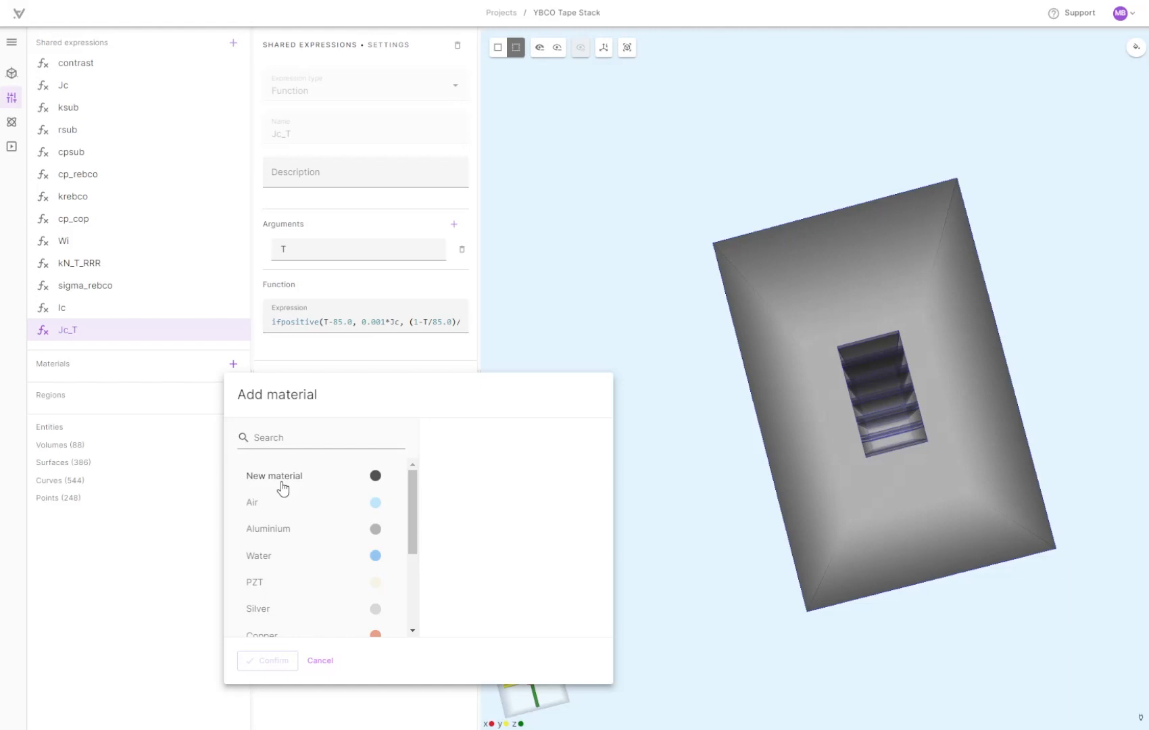
{"action": "left_click", "coordinate": [299, 441]}
{"action": "left_click", "coordinate": [278, 476]}
{"action": "left_click", "coordinate": [283, 669]}
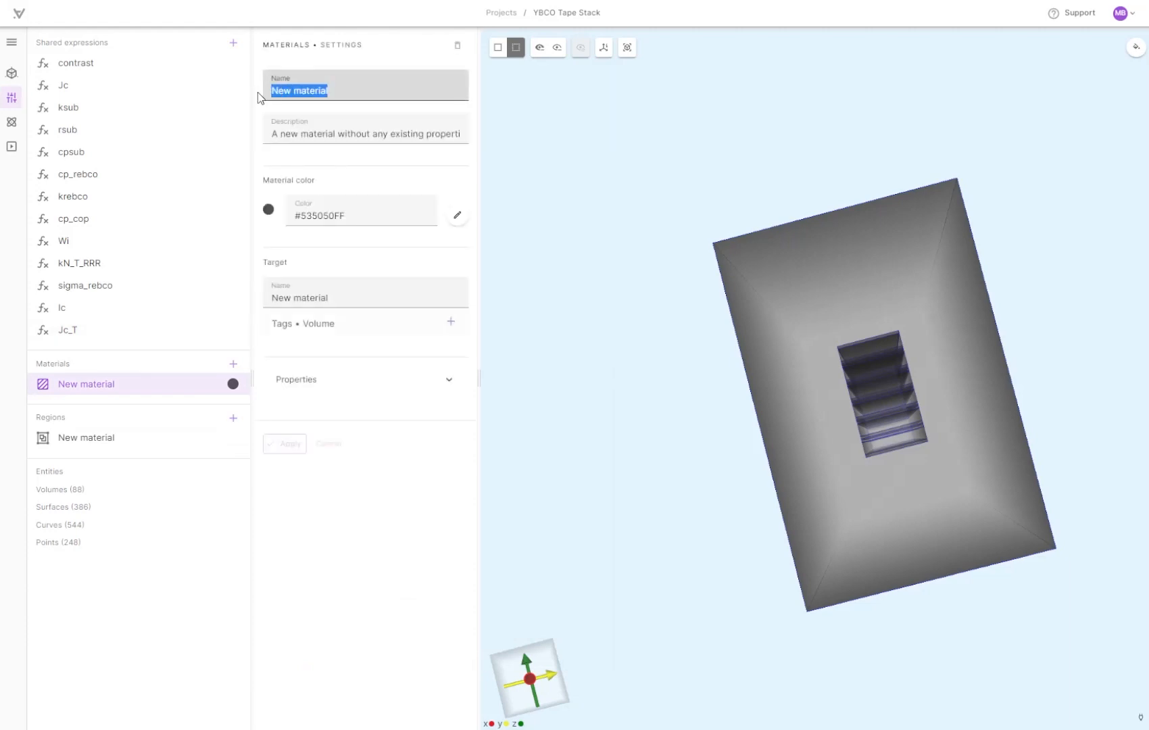
{"action": "type", "text": "Solder"}
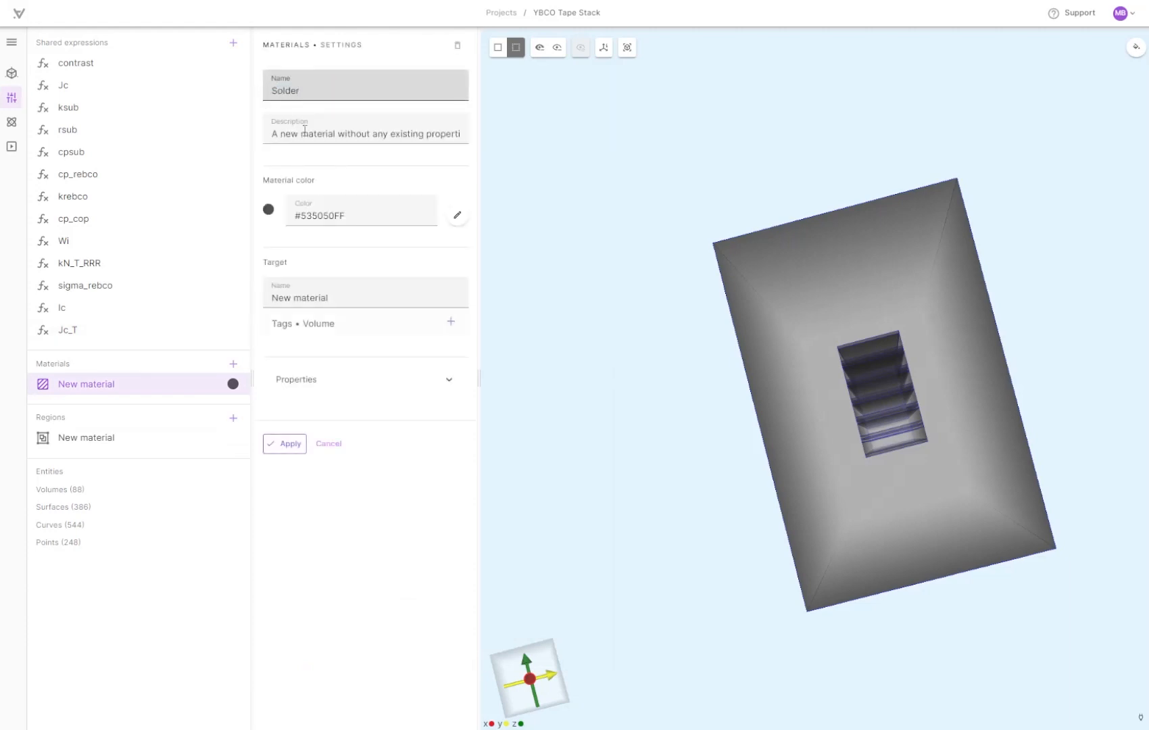
{"action": "left_click", "coordinate": [376, 292]}
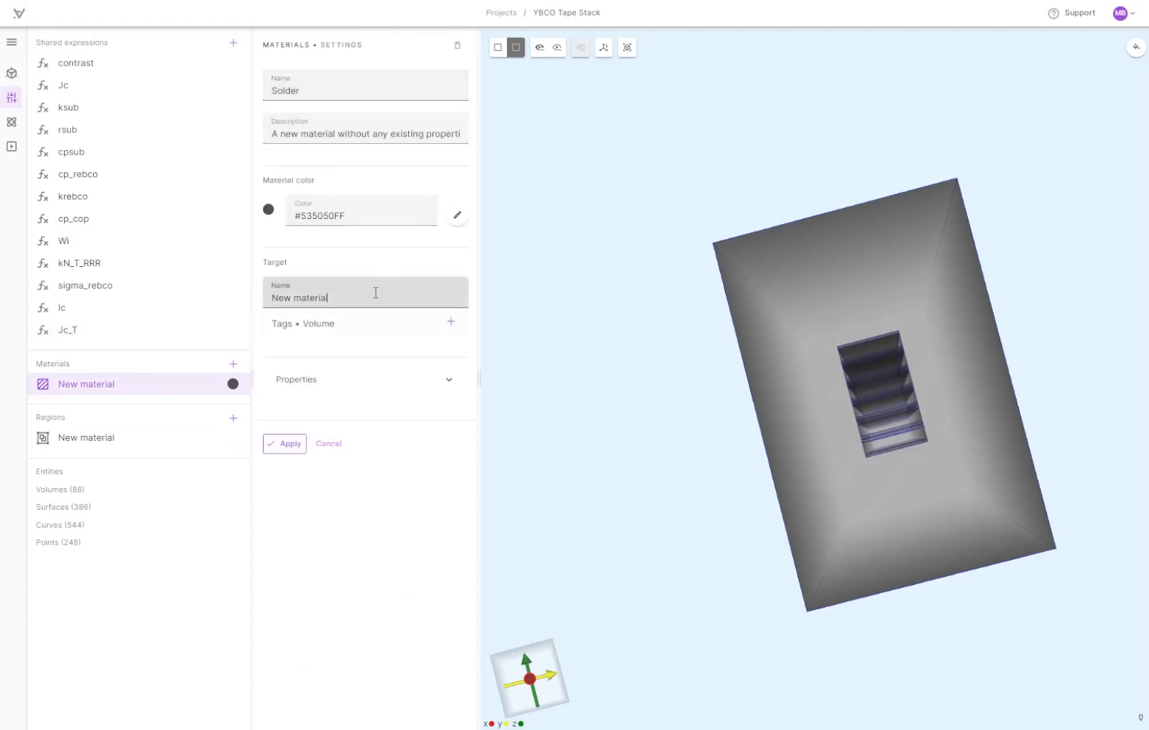
{"action": "left_click_drag", "start_coordinate": [376, 293], "coordinate": [267, 297]}
{"action": "type", "text": "Solder"}
Show the model as solid and assign the five thin solder layers at the stack's end face (volumes 84, 79, 74, 49, 39) to Solder
{"action": "left_click", "coordinate": [499, 47]}
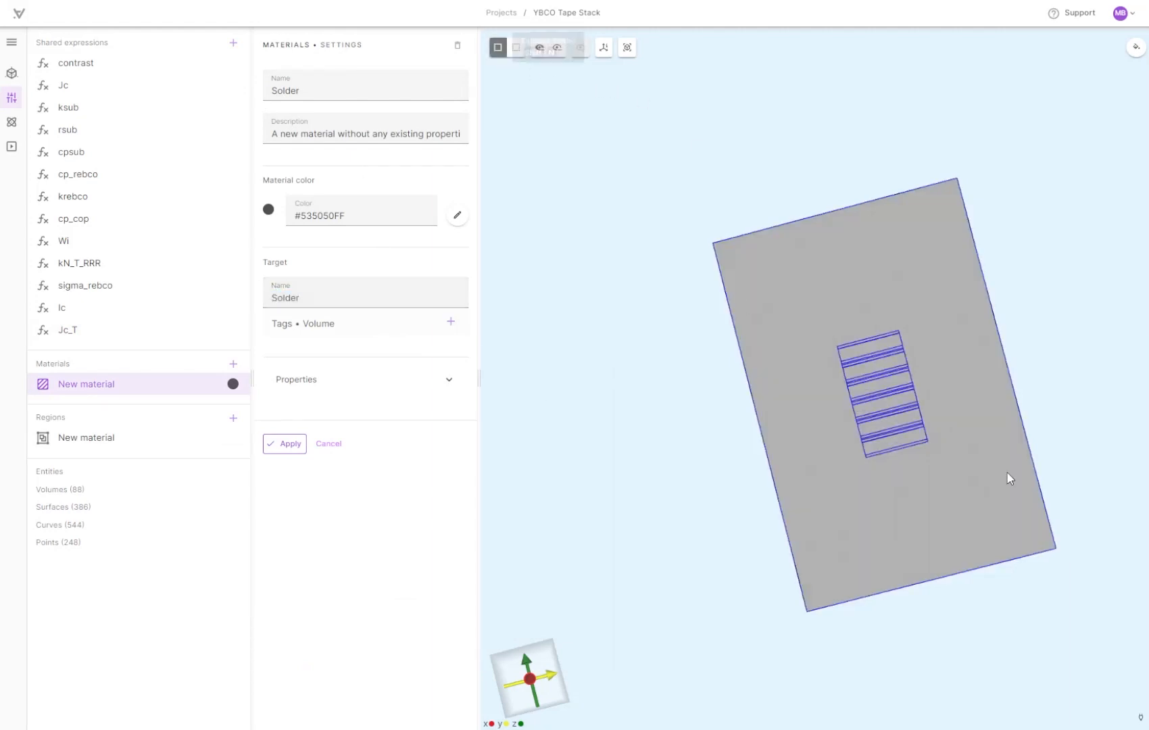
{"action": "scroll", "coordinate": [1008, 478], "scroll_direction": "up", "scroll_amount": 5}
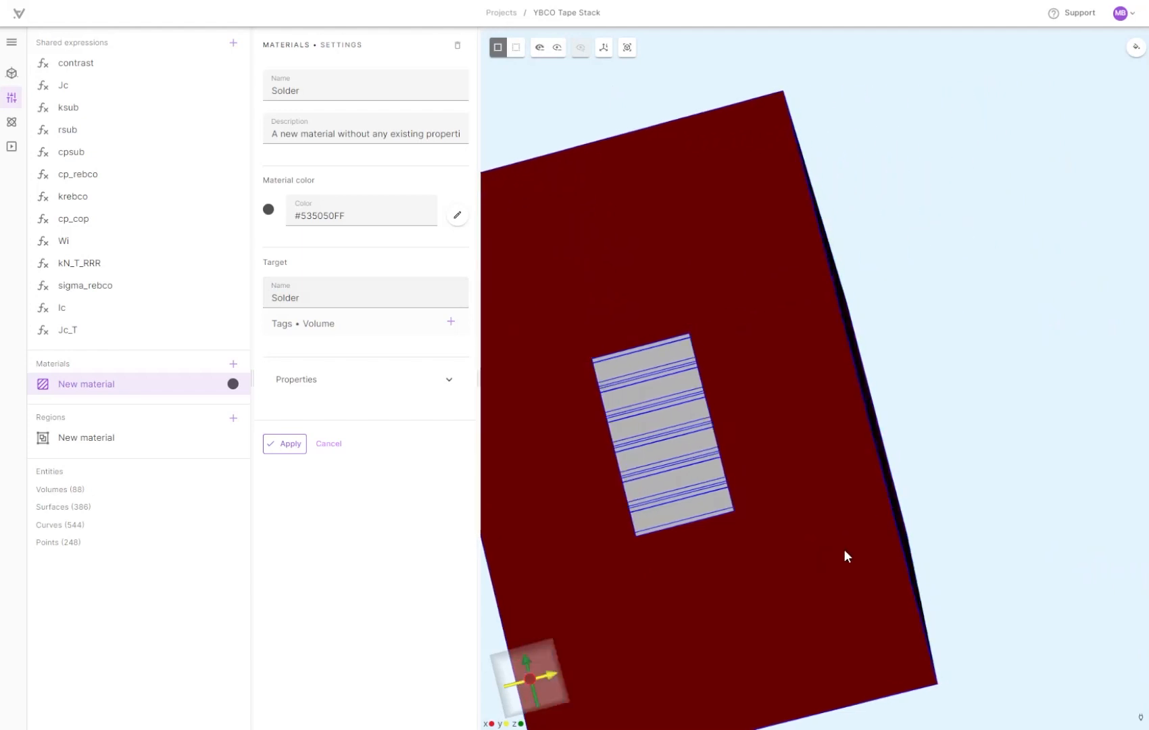
{"action": "scroll", "coordinate": [728, 357], "scroll_direction": "up", "scroll_amount": 4}
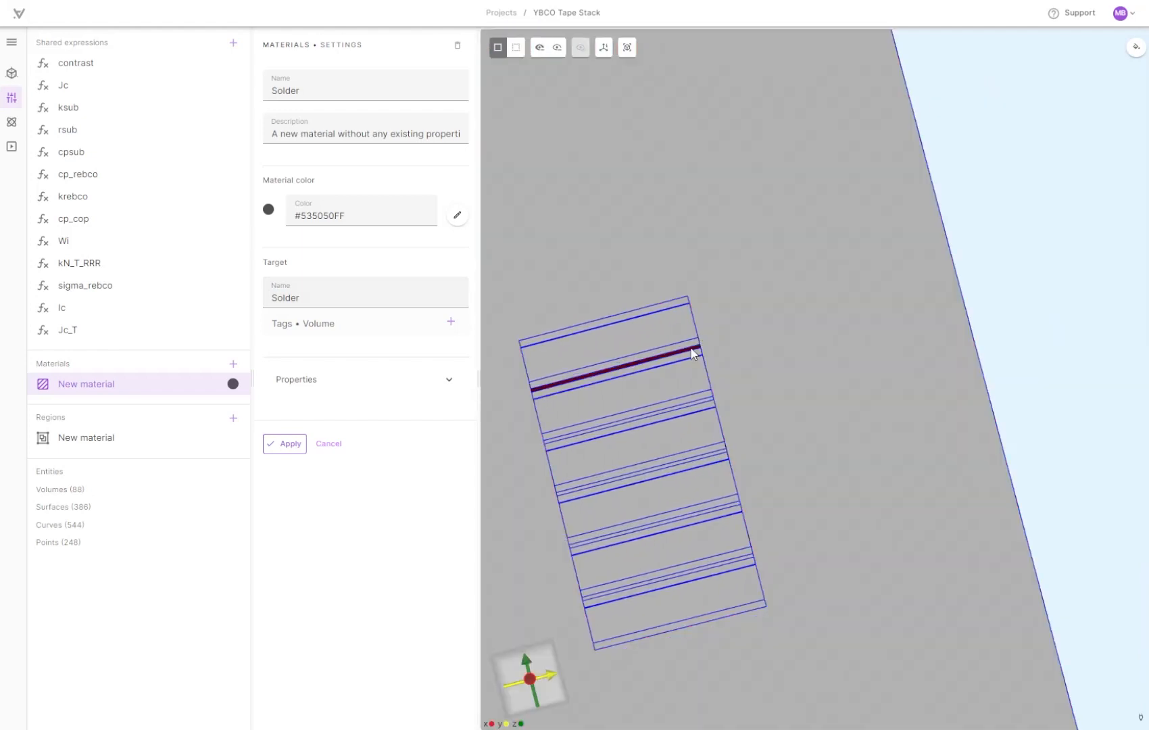
{"action": "left_click", "coordinate": [697, 360]}
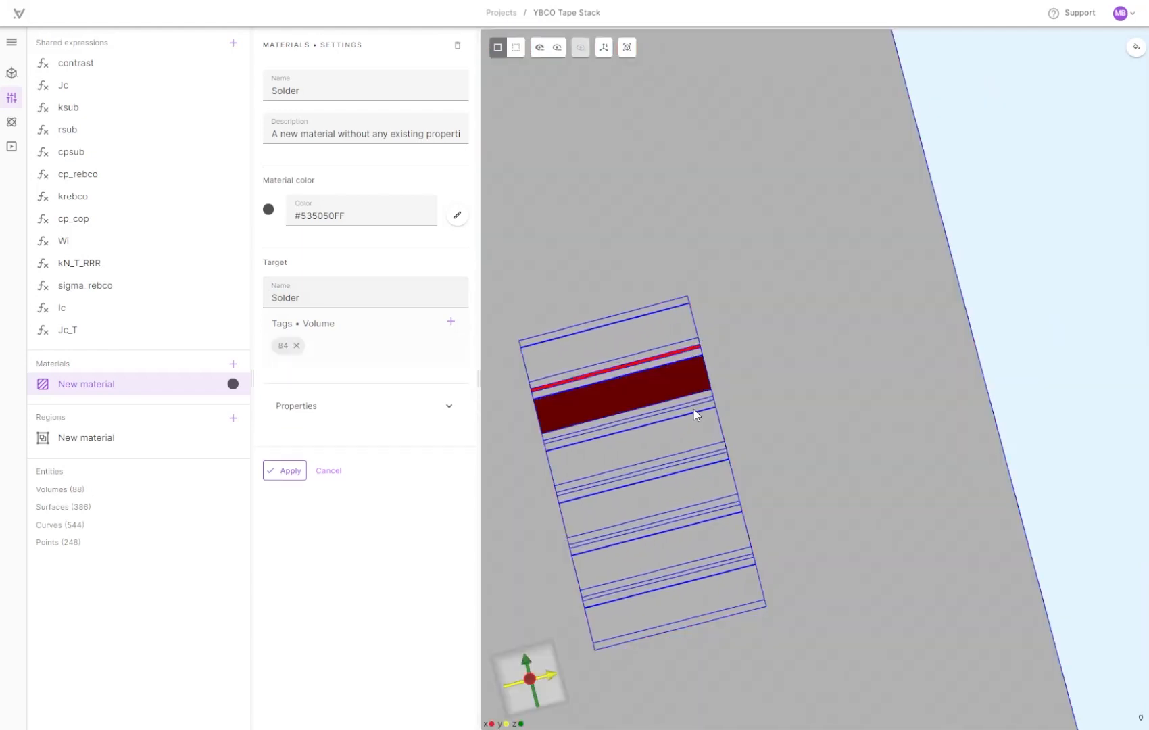
{"action": "left_click", "coordinate": [696, 407]}
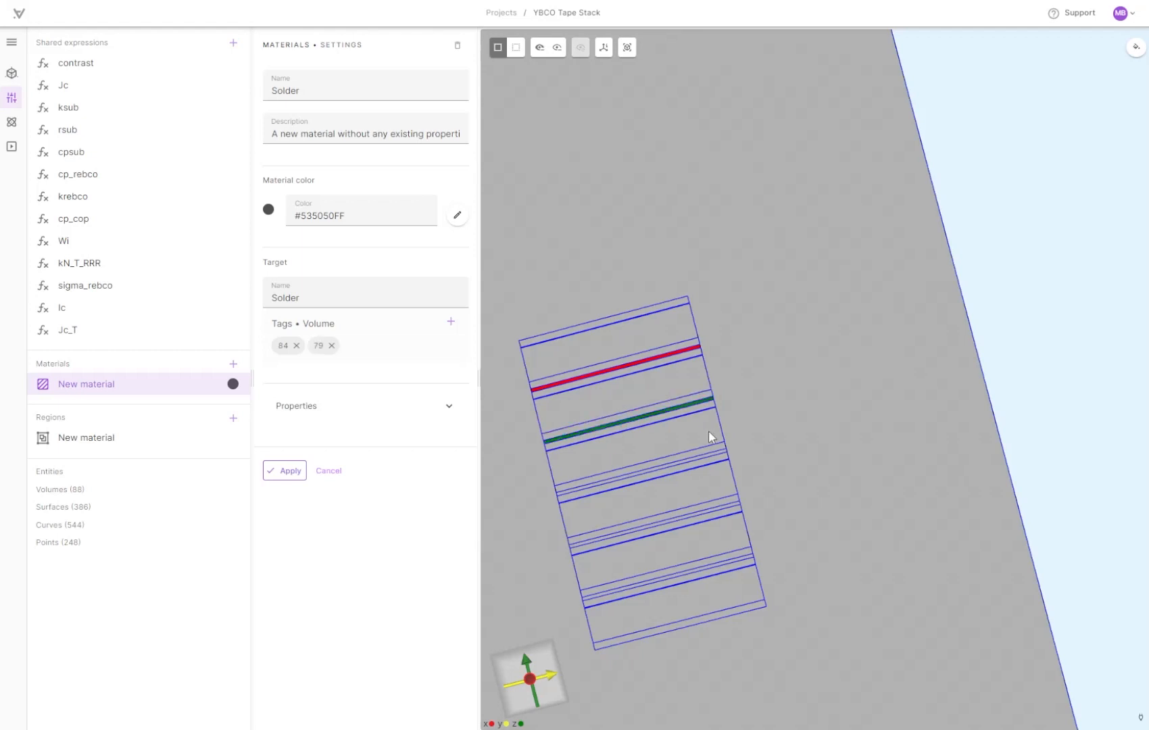
{"action": "left_click", "coordinate": [717, 460]}
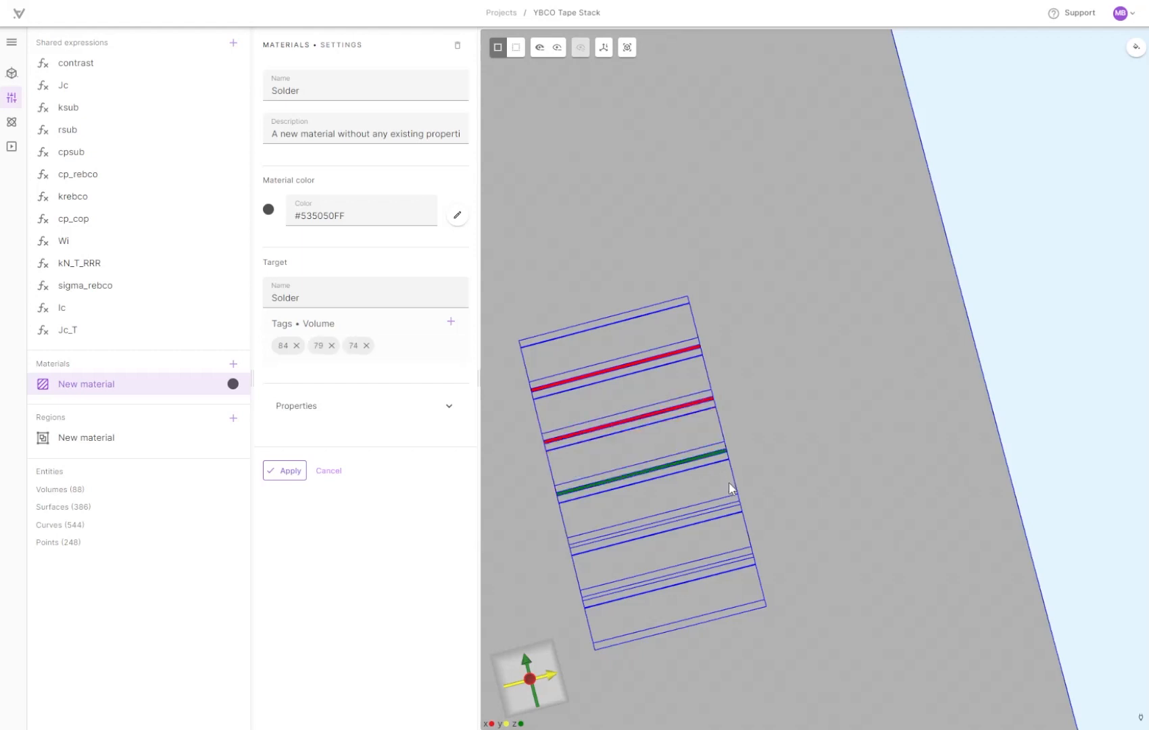
{"action": "left_click", "coordinate": [726, 508]}
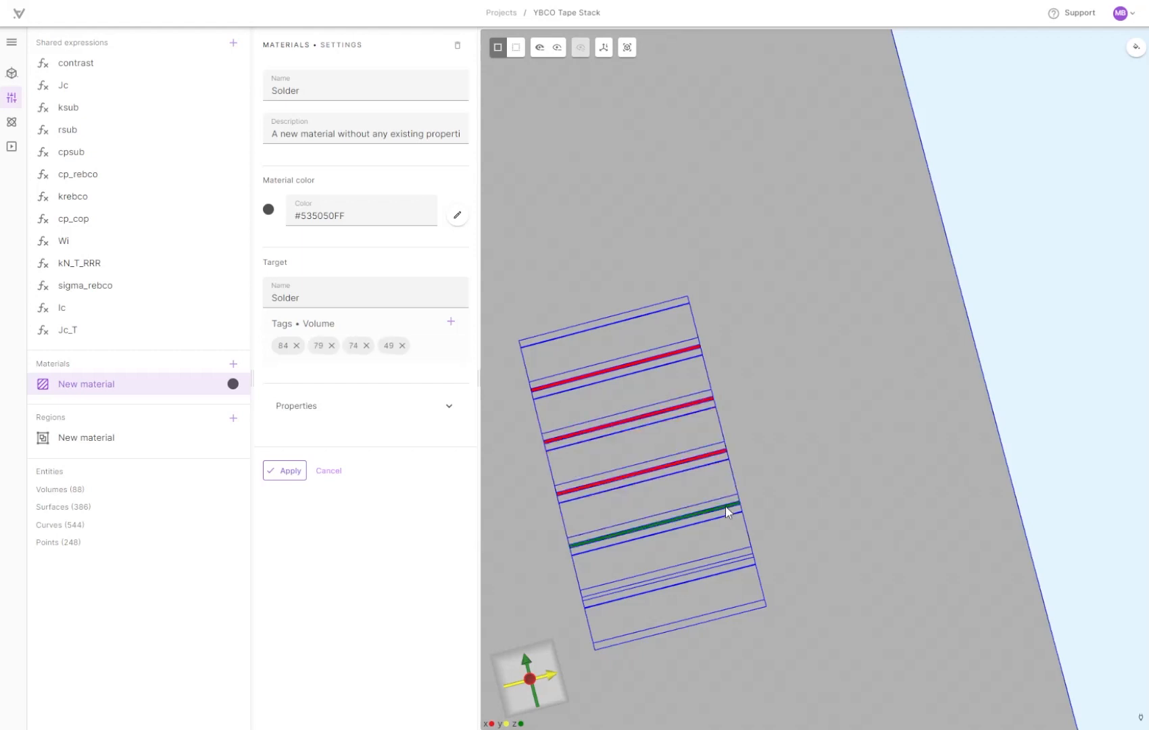
{"action": "left_click", "coordinate": [744, 563]}
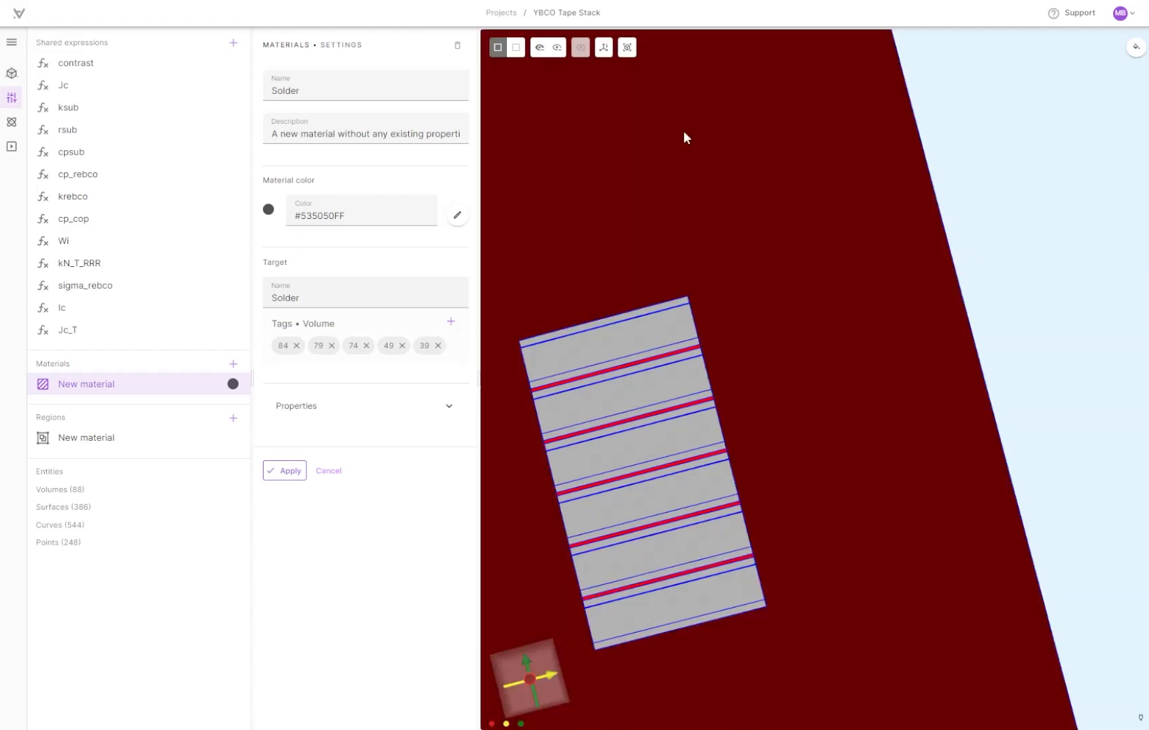
Hide the airbox and display the long side of the tape stack as a solid model
{"action": "left_click", "coordinate": [516, 47]}
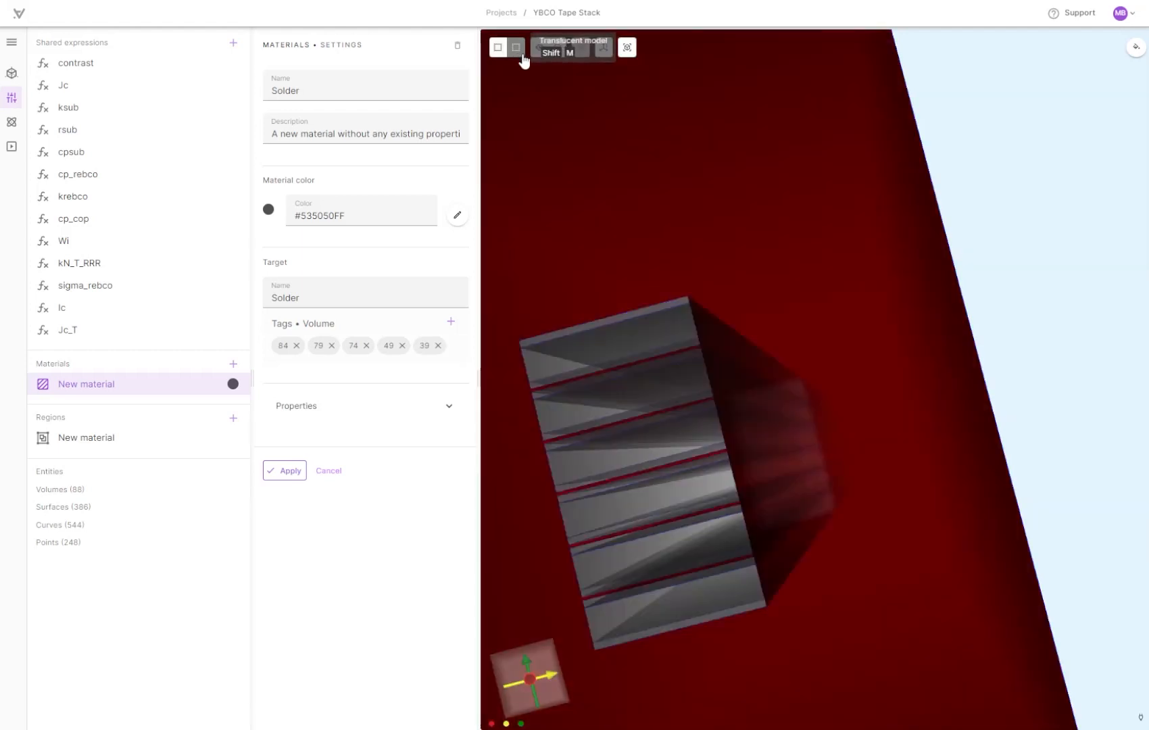
{"action": "left_click", "coordinate": [539, 48]}
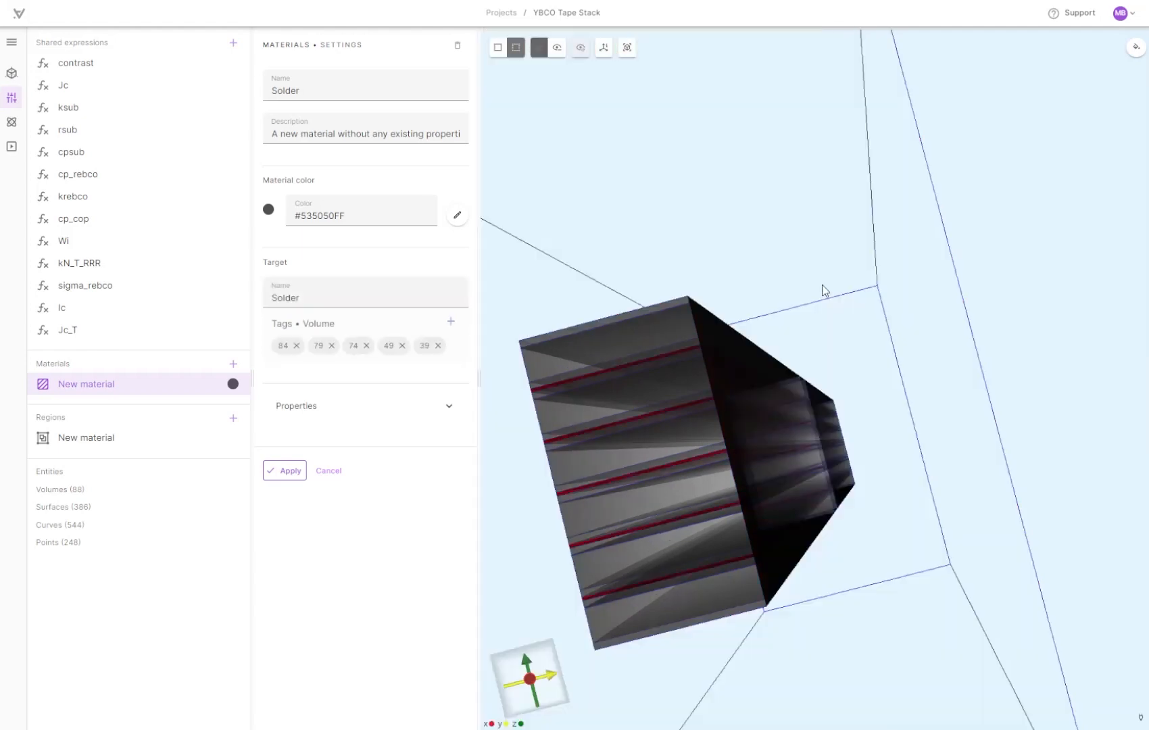
{"action": "left_click_drag", "start_coordinate": [919, 385], "coordinate": [851, 450]}
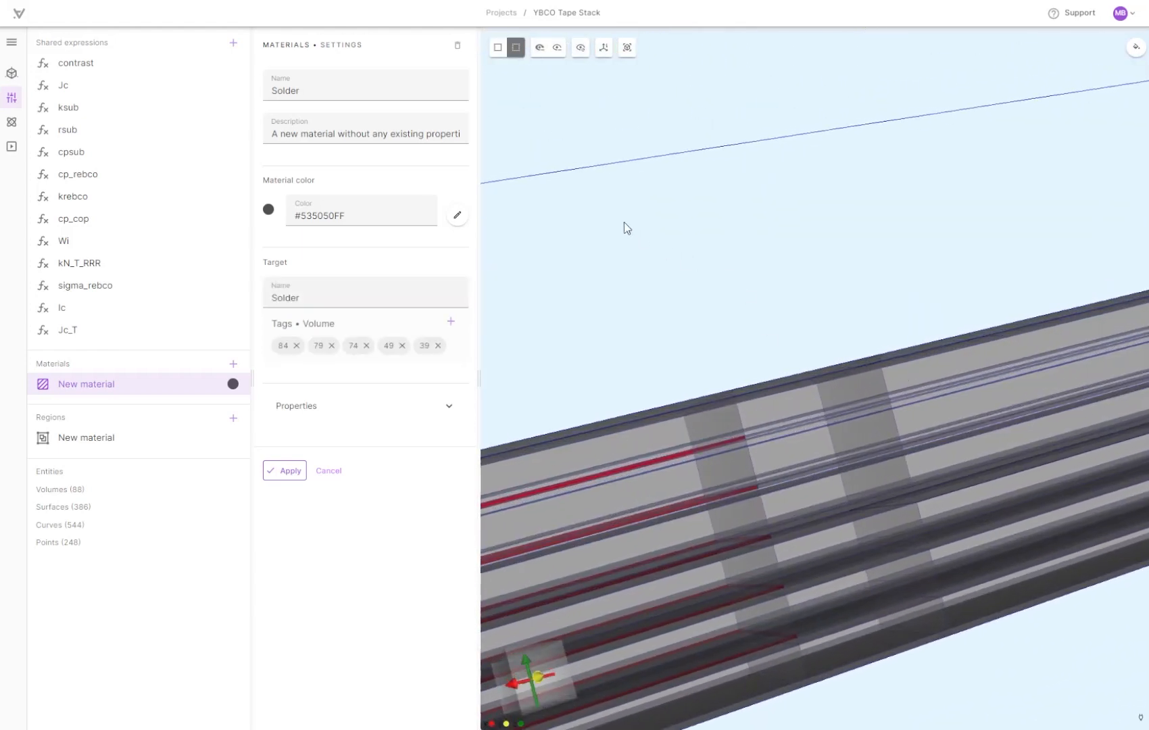
{"action": "left_click", "coordinate": [497, 47]}
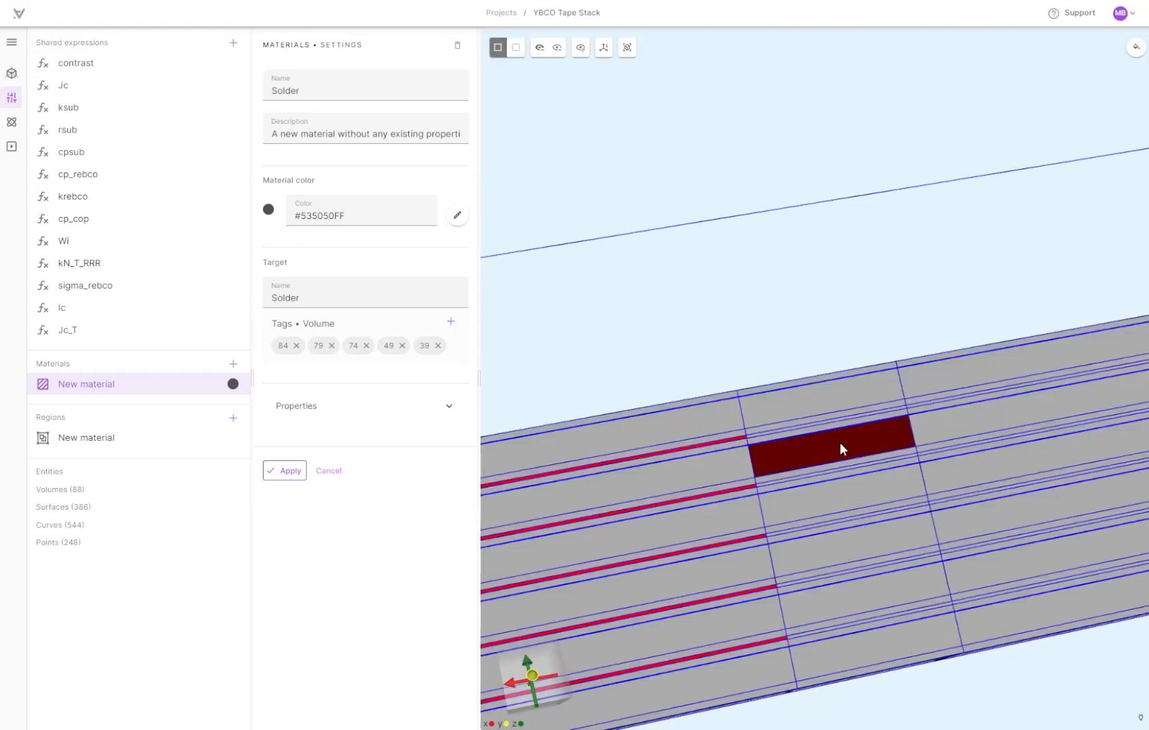
Add the middle and far sections of all five solder layers (volumes 33, 65, 60, 28, 23, 55, 18, 48, 13, 38) to the Solder target
{"action": "left_click", "coordinate": [843, 422]}
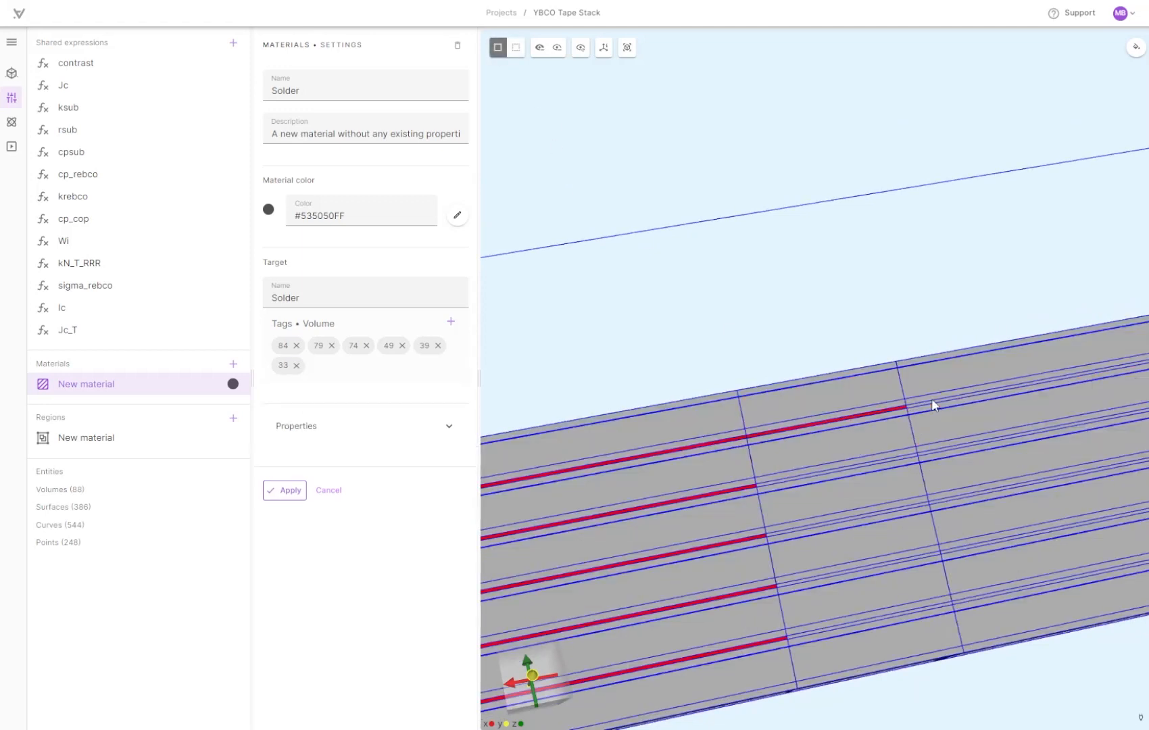
{"action": "left_click", "coordinate": [932, 405]}
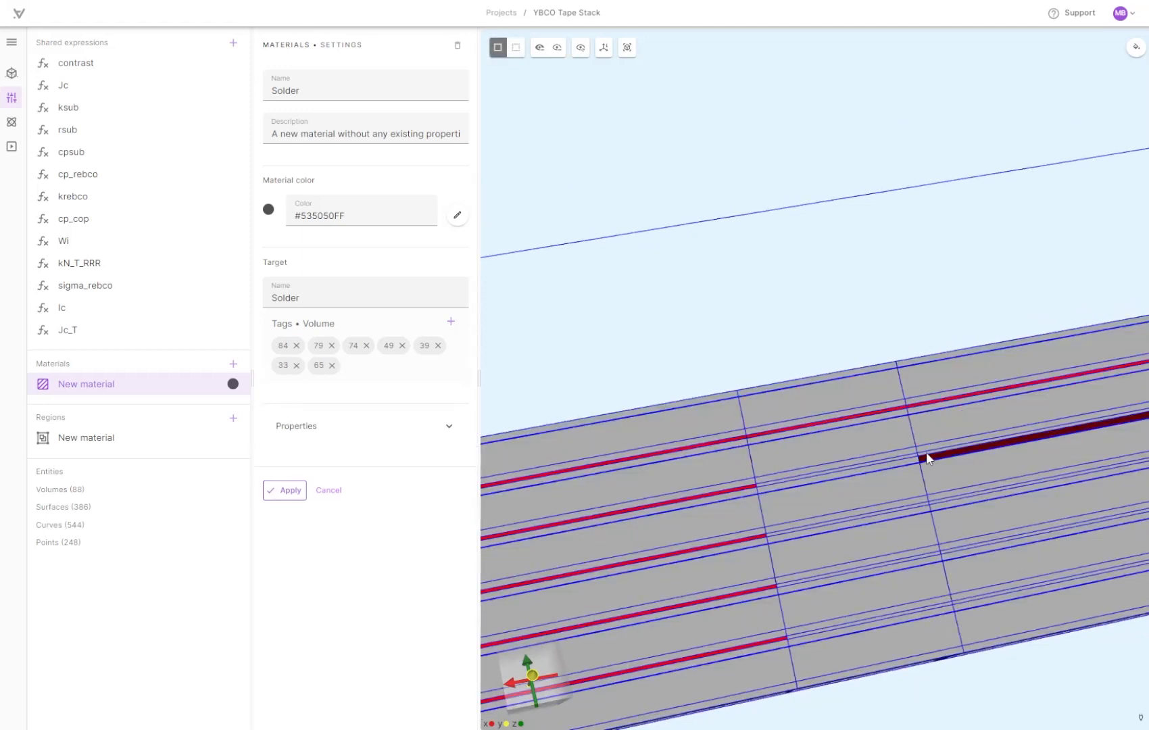
{"action": "left_click", "coordinate": [928, 458]}
{"action": "left_click", "coordinate": [908, 464]}
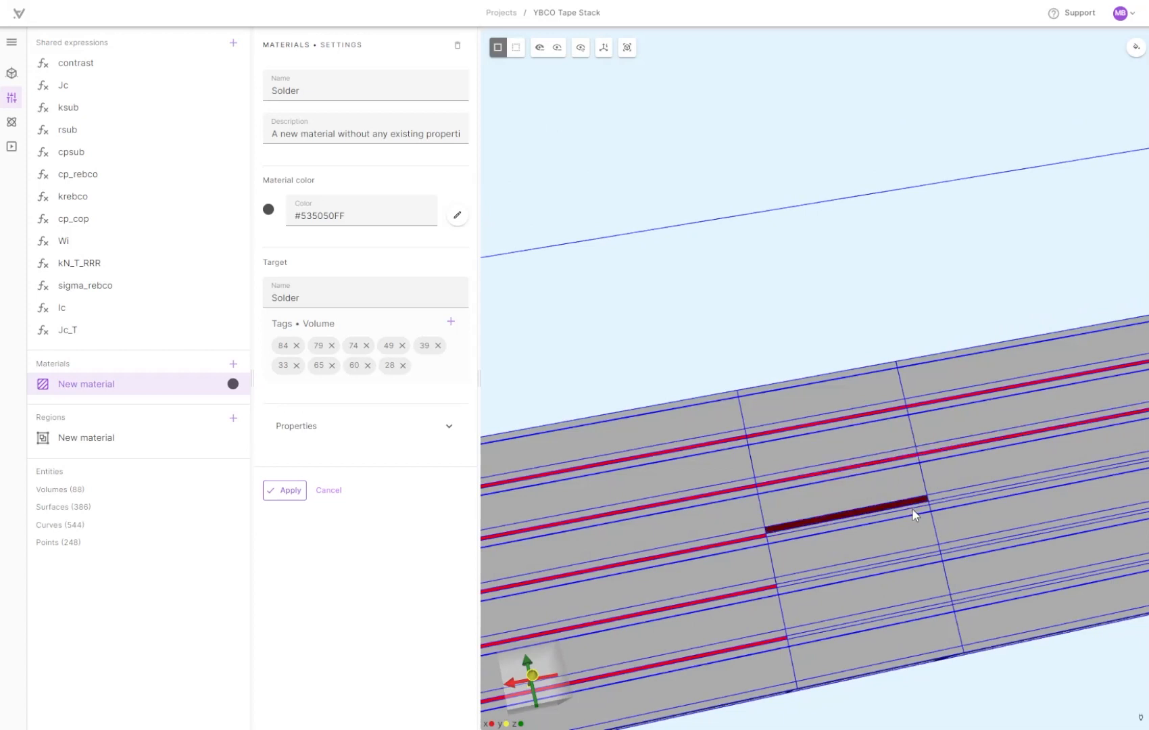
{"action": "left_click", "coordinate": [921, 511]}
{"action": "left_click", "coordinate": [937, 529]}
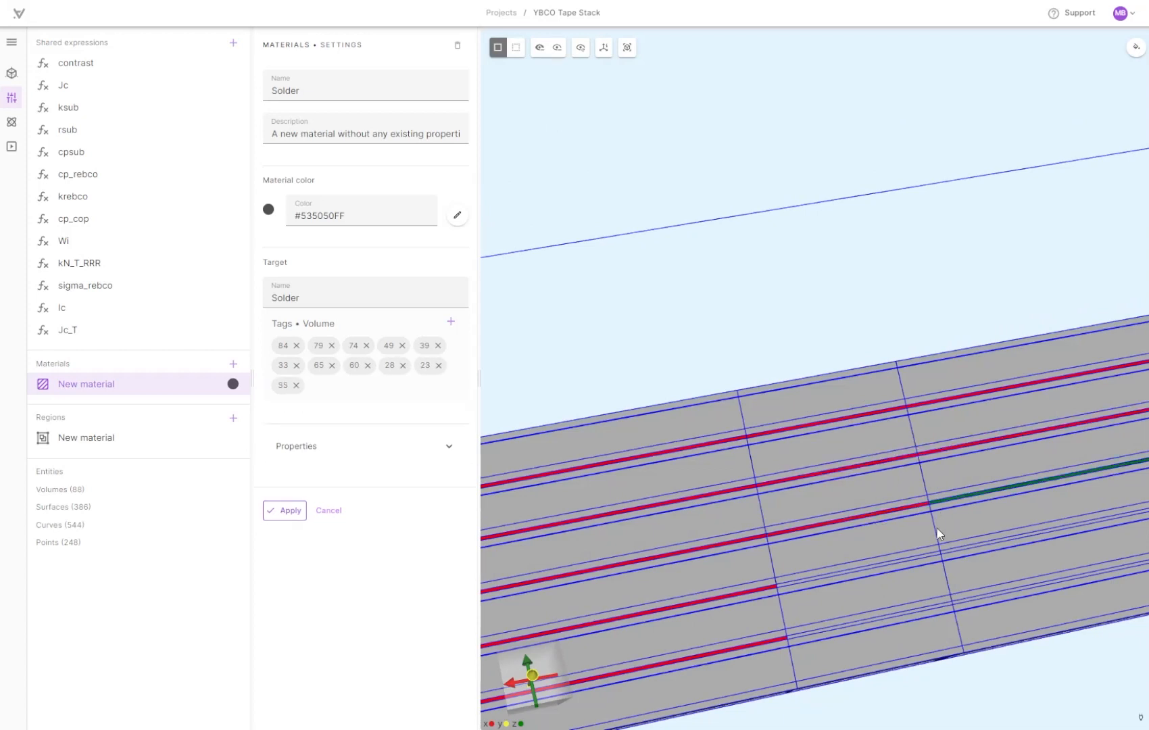
{"action": "left_click", "coordinate": [949, 555]}
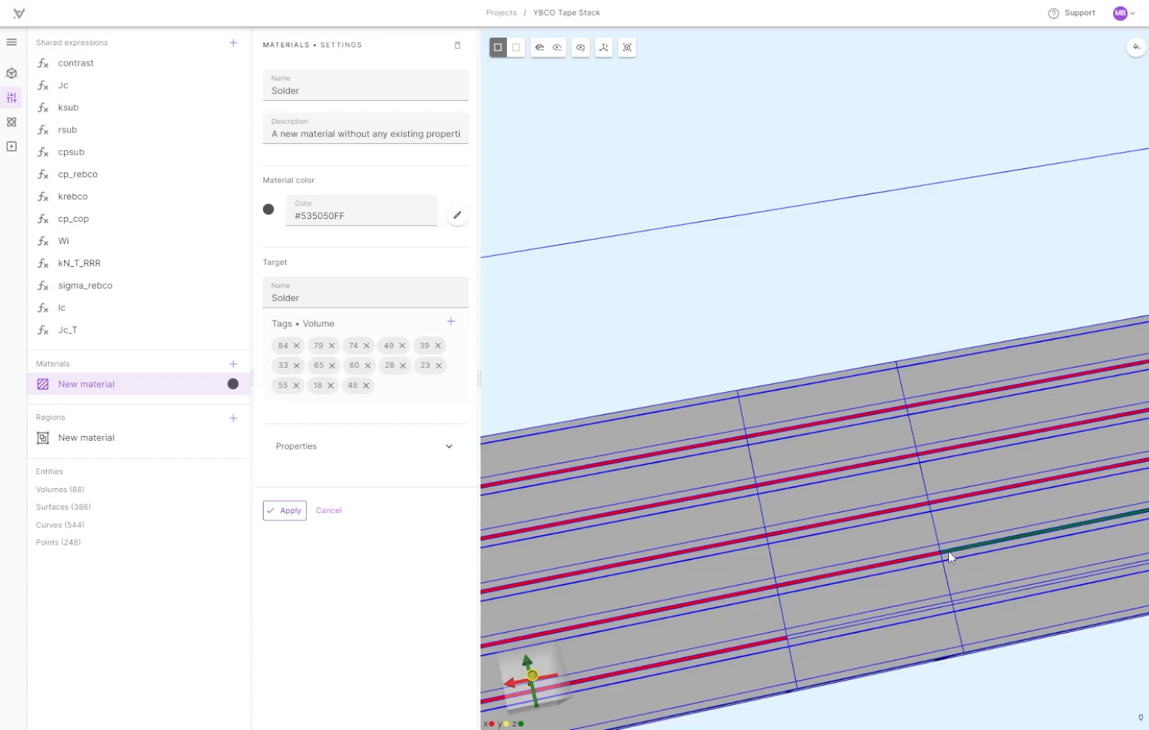
{"action": "left_click", "coordinate": [940, 606]}
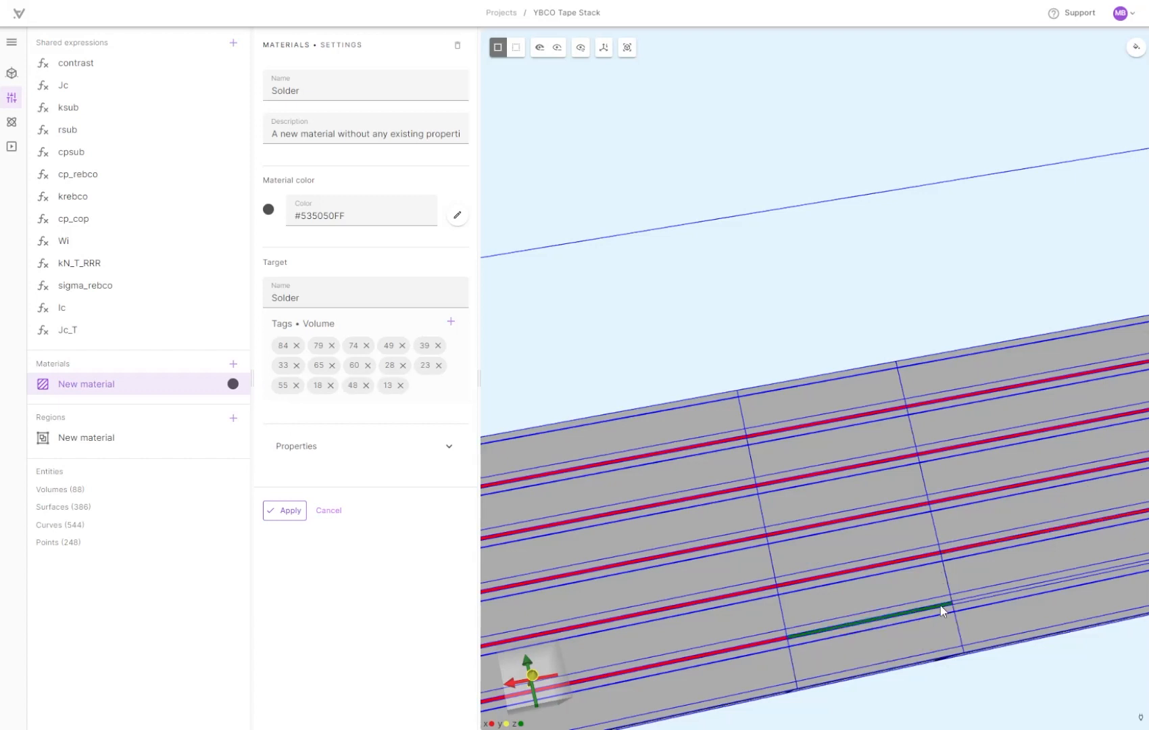
{"action": "left_click", "coordinate": [960, 605]}
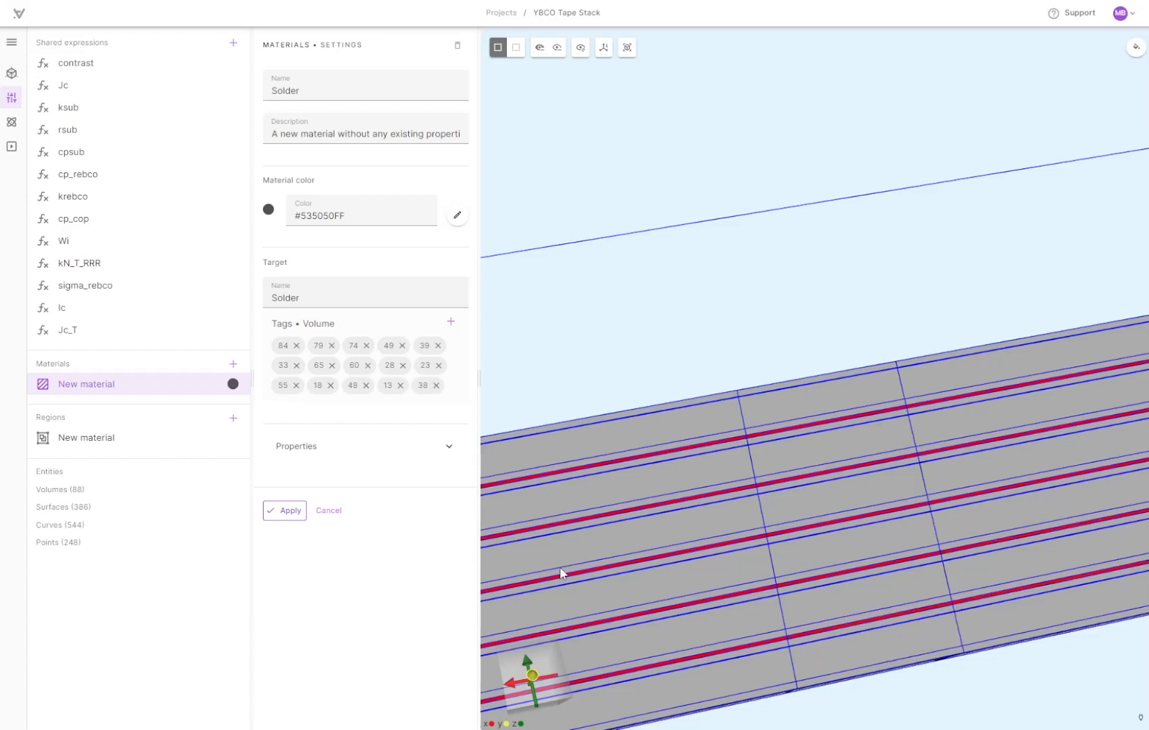
{"action": "left_click", "coordinate": [627, 47]}
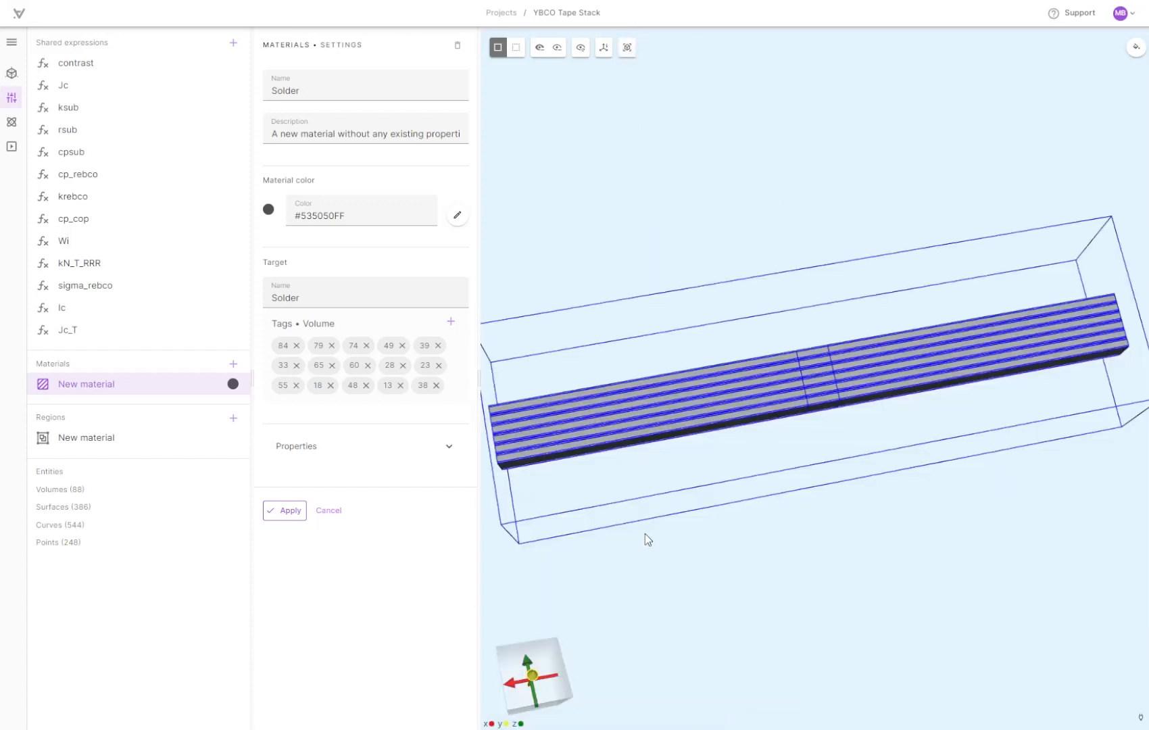
{"action": "left_click_drag", "start_coordinate": [645, 540], "coordinate": [925, 515]}
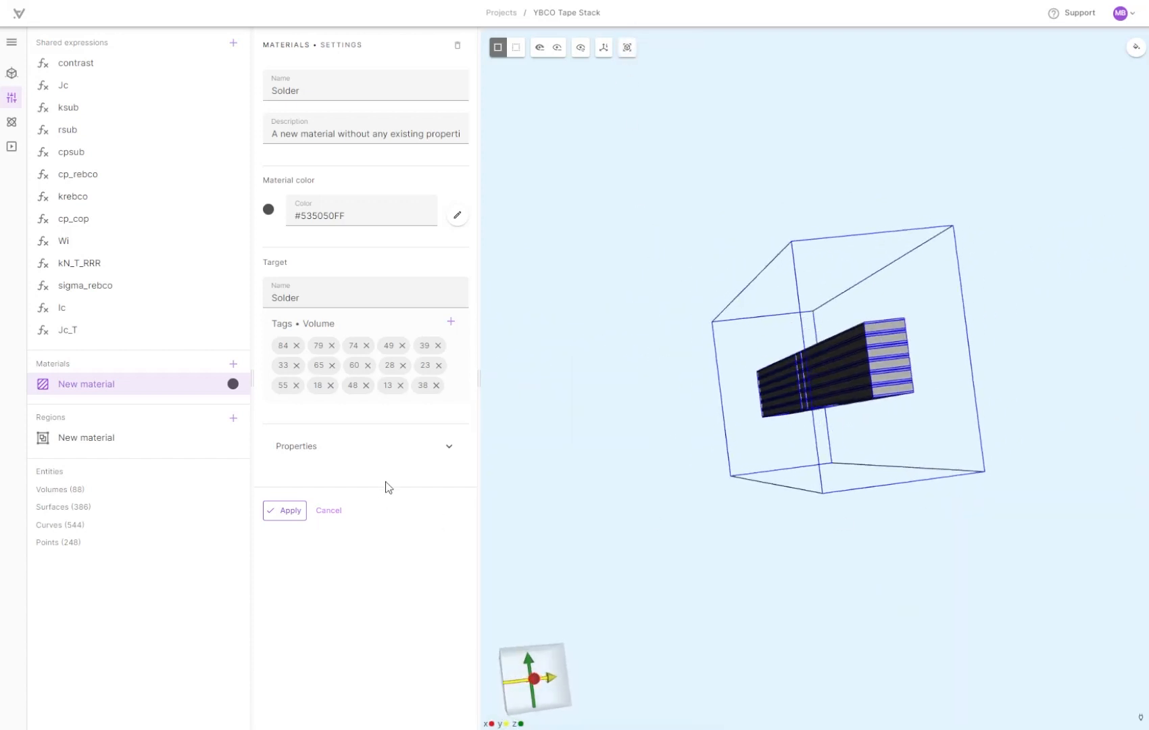
Add a density property to the Solder material and set it to 7550 kg/m^3
{"action": "left_click", "coordinate": [448, 452]}
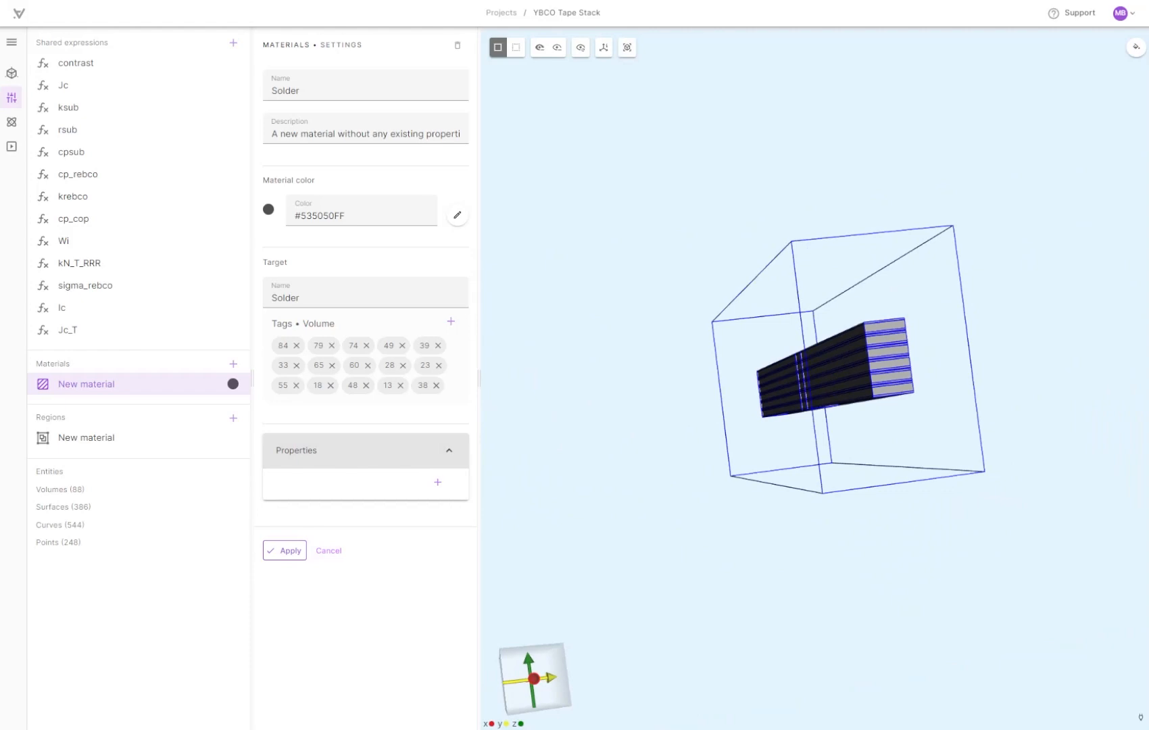
{"action": "left_click", "coordinate": [437, 483]}
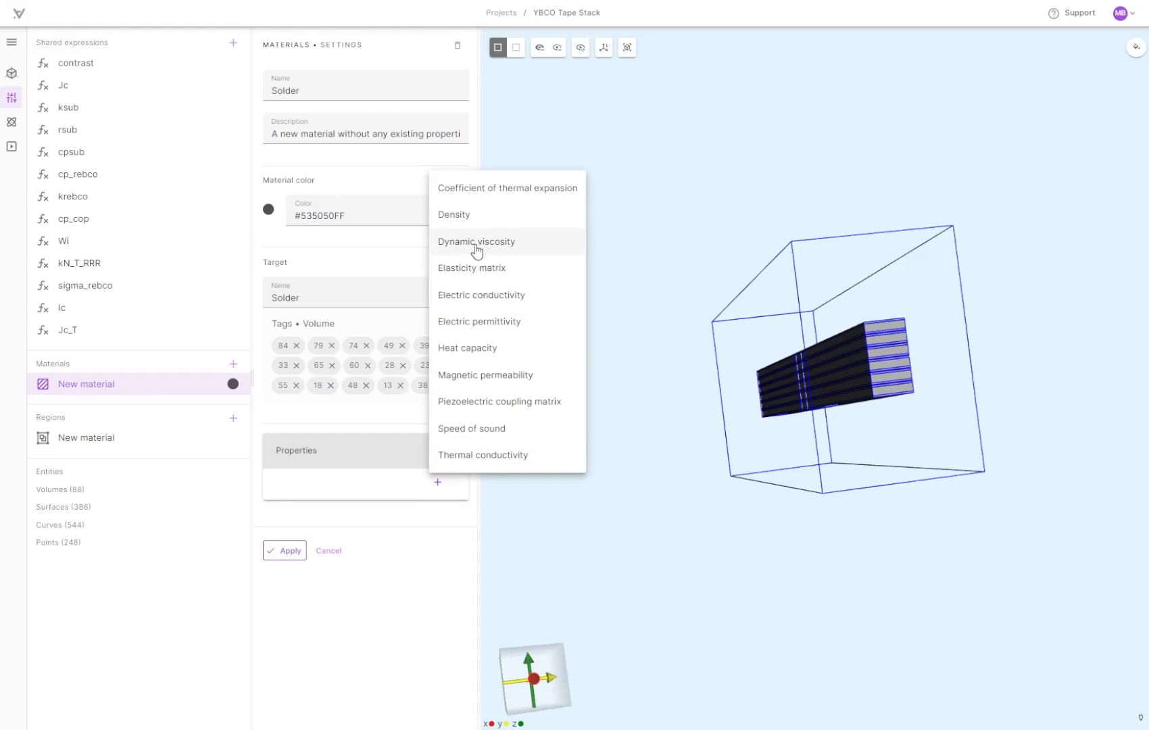
{"action": "left_click", "coordinate": [462, 216]}
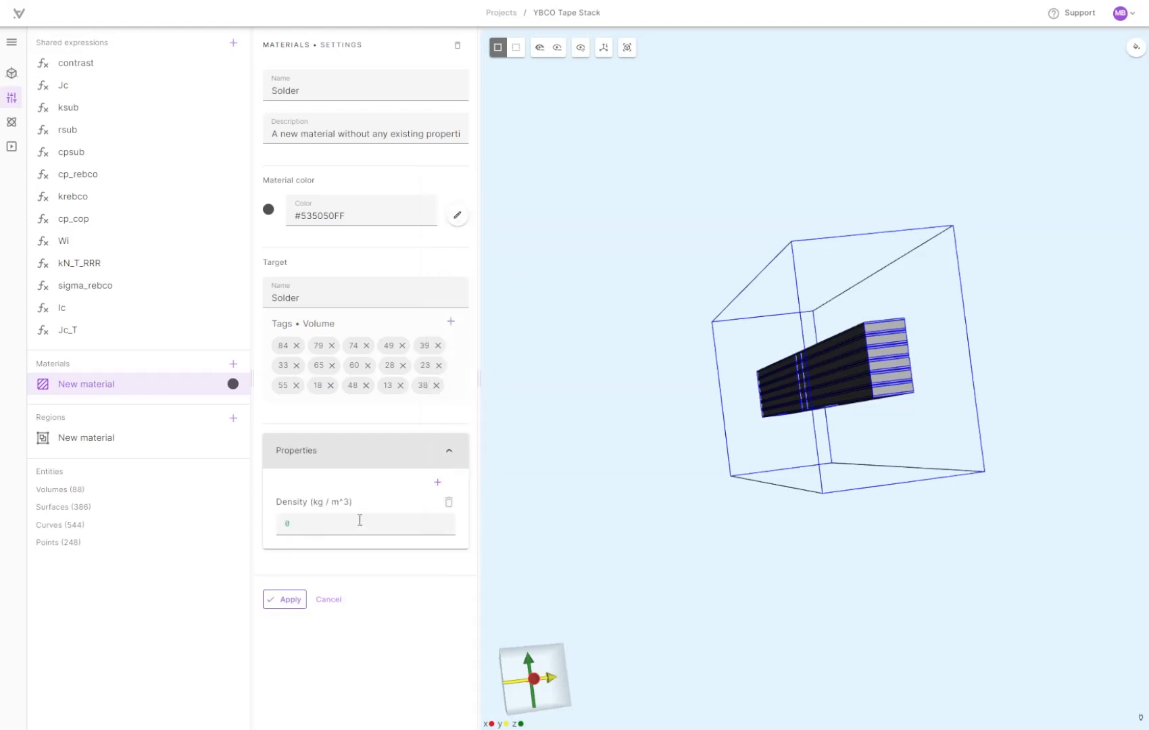
{"action": "key", "text": "BackSpace"}
{"action": "type", "text": "7550"}
Add an electric conductivity of 1/(0.216*1e-6) S/m to the Solder material
{"action": "left_click", "coordinate": [437, 482]}
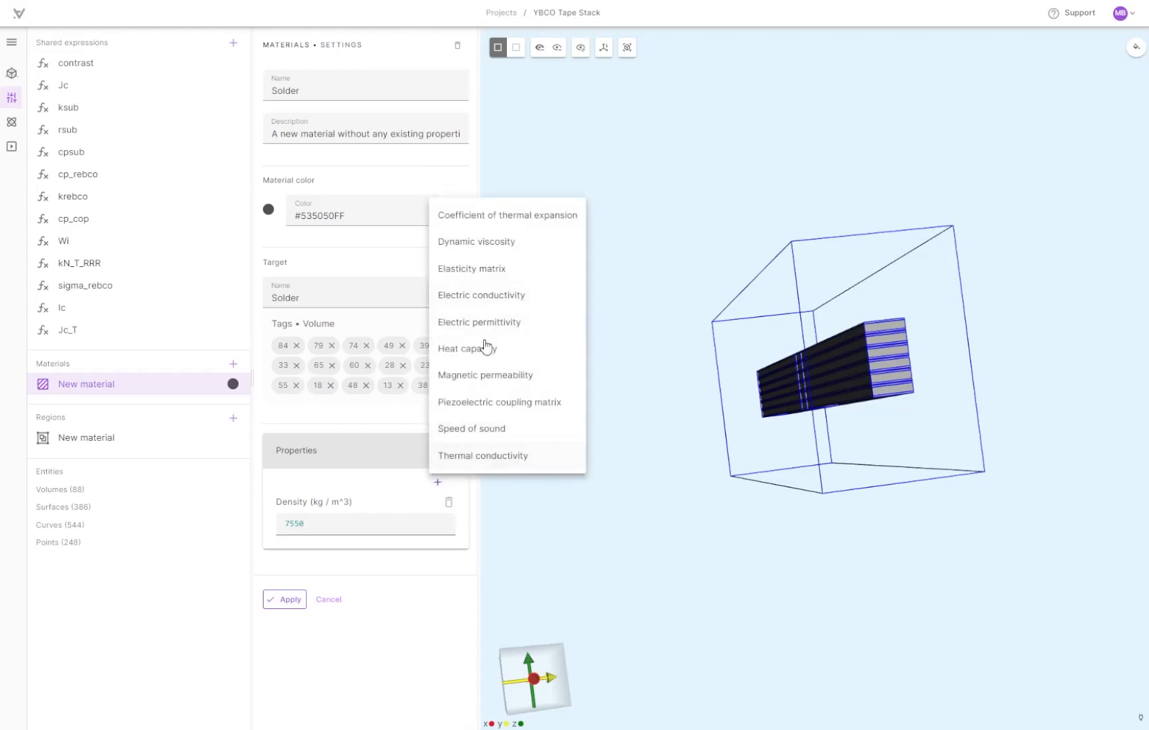
{"action": "left_click", "coordinate": [482, 298]}
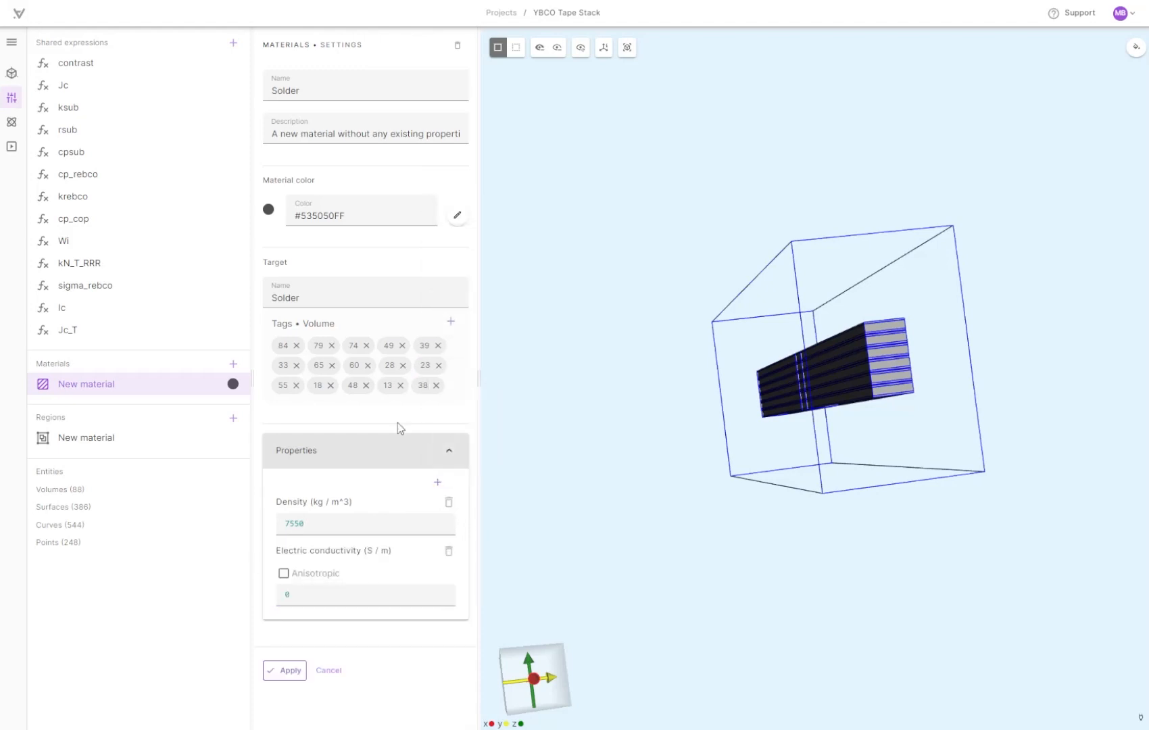
{"action": "left_click", "coordinate": [309, 597]}
{"action": "type", "text": "1"}
{"action": "type", "text": "/("}
{"action": "type", "text": "0."}
{"action": "type", "text": "716*1e"}
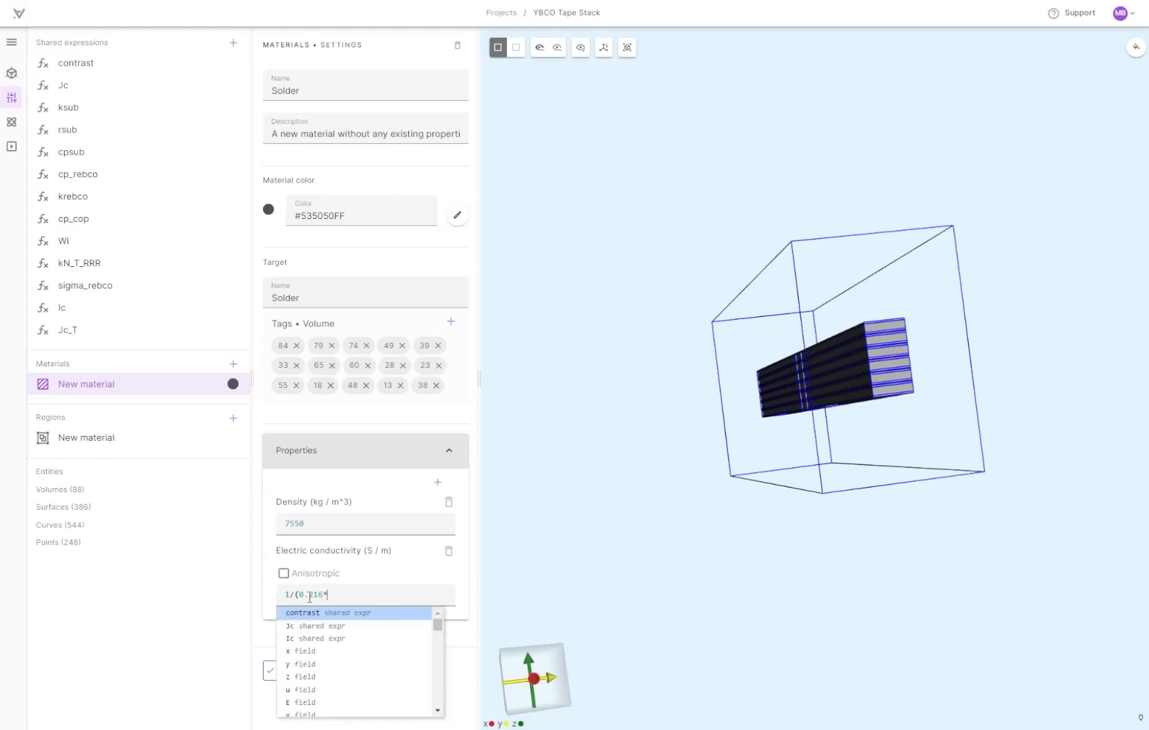
{"action": "type", "text": "-6"}
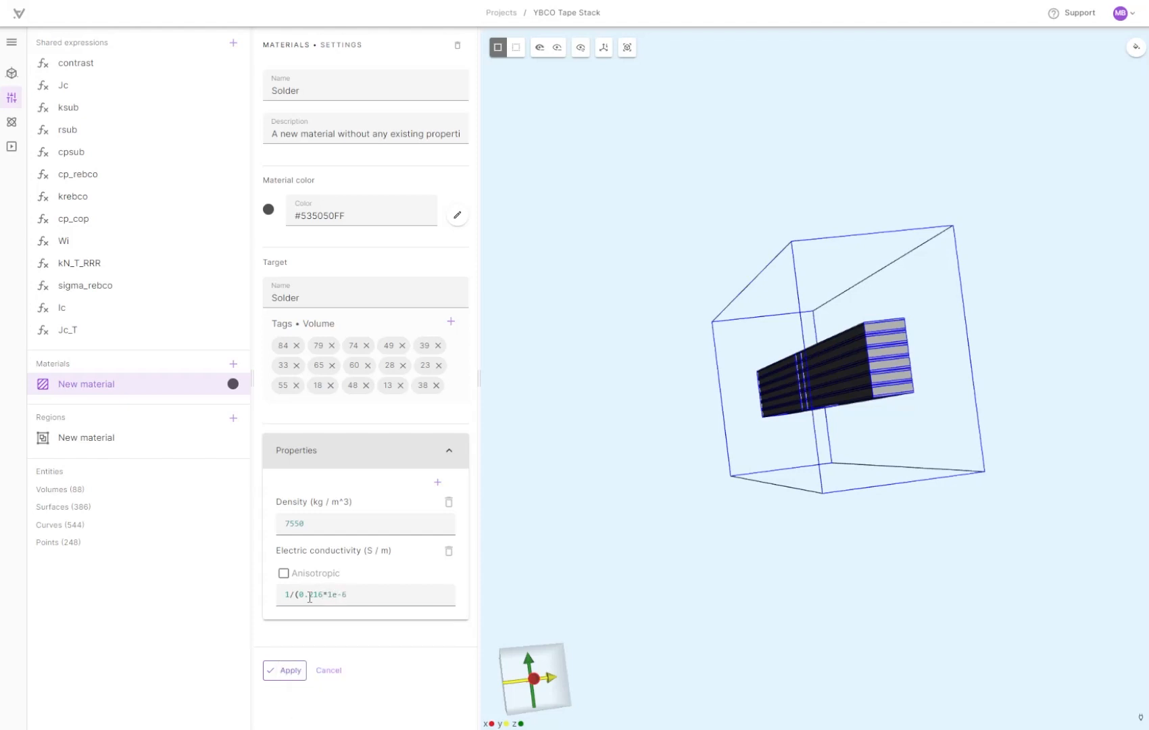
{"action": "type", "text": ")"}
Give the Solder material a heat capacity of 179 J/(kg*K) and a magnetic permeability of mu0
{"action": "left_click", "coordinate": [437, 482]}
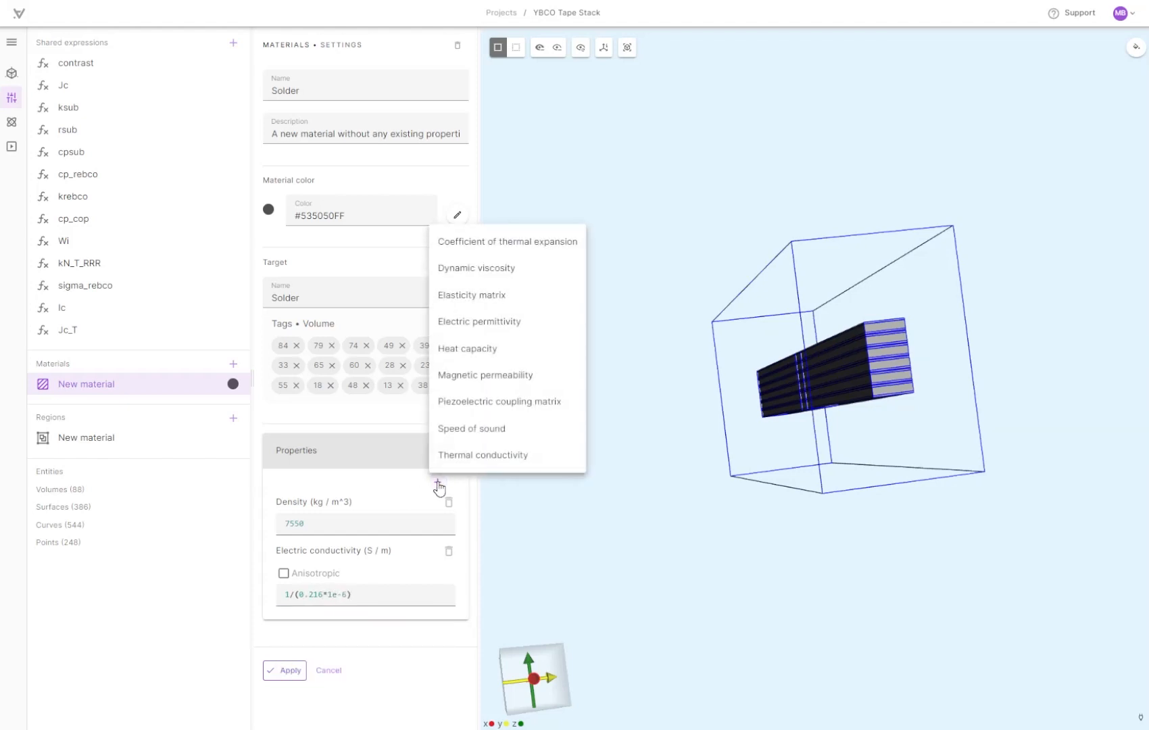
{"action": "left_click", "coordinate": [478, 349]}
{"action": "left_click", "coordinate": [317, 642]}
{"action": "type", "text": "179"}
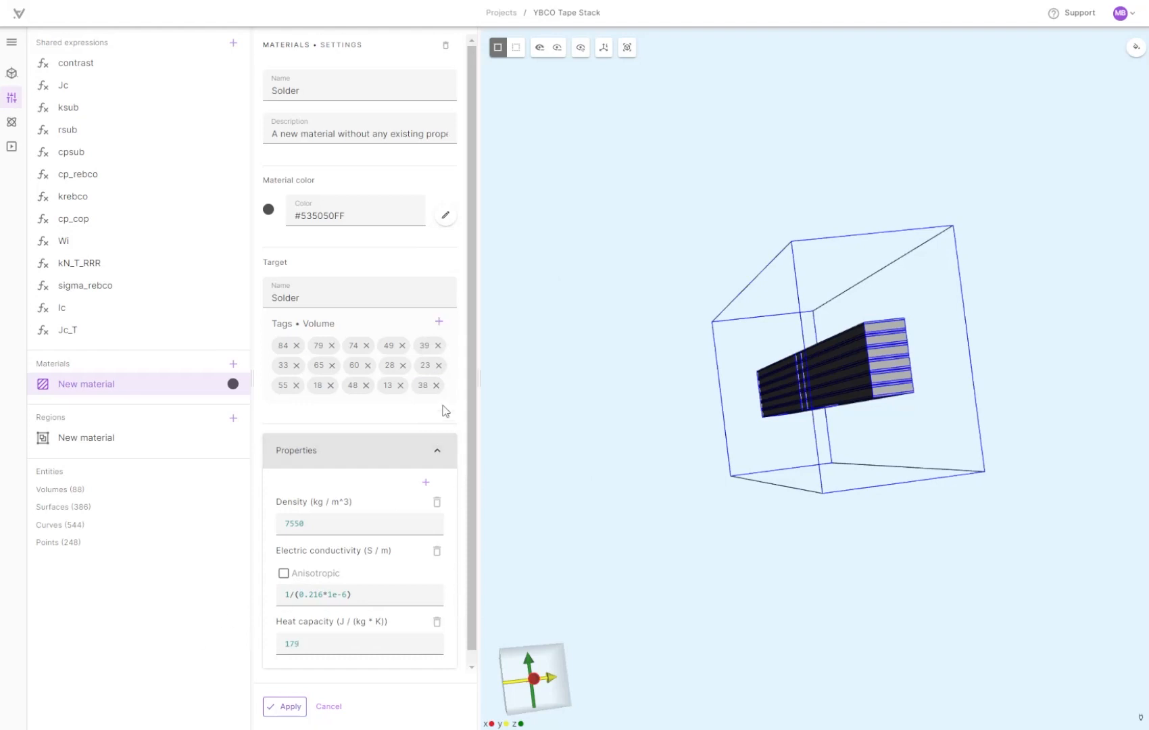
{"action": "left_click", "coordinate": [425, 482]}
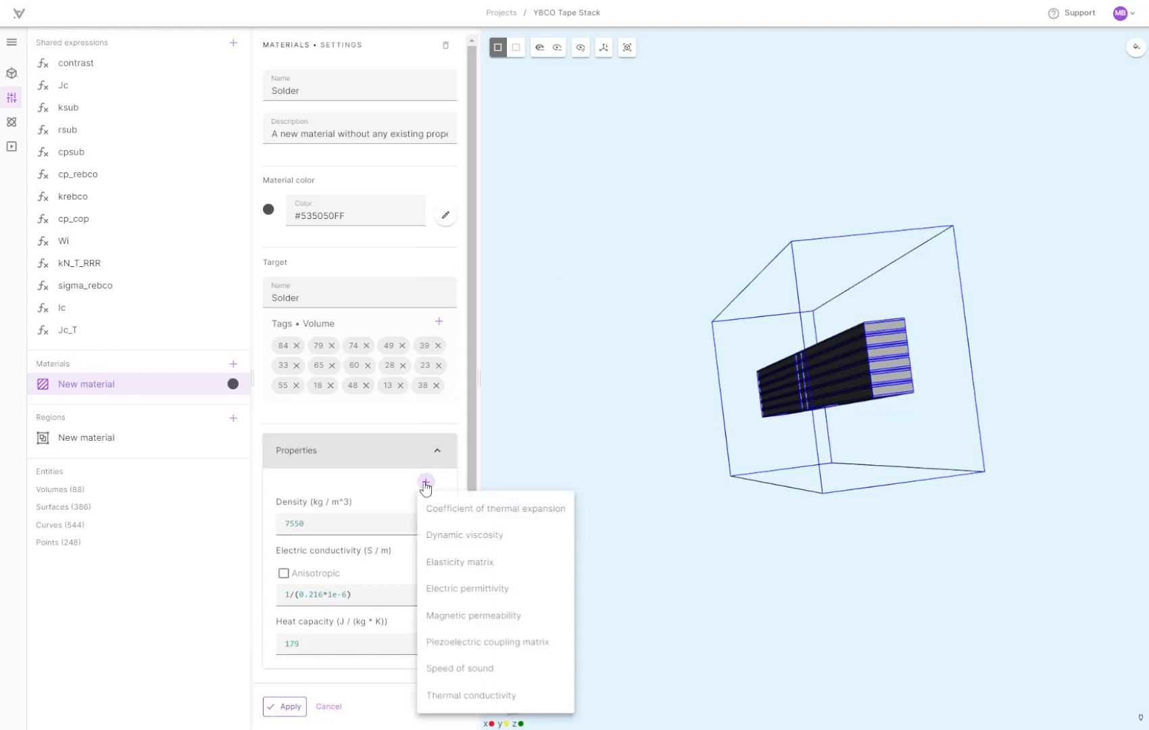
{"action": "left_click", "coordinate": [452, 615]}
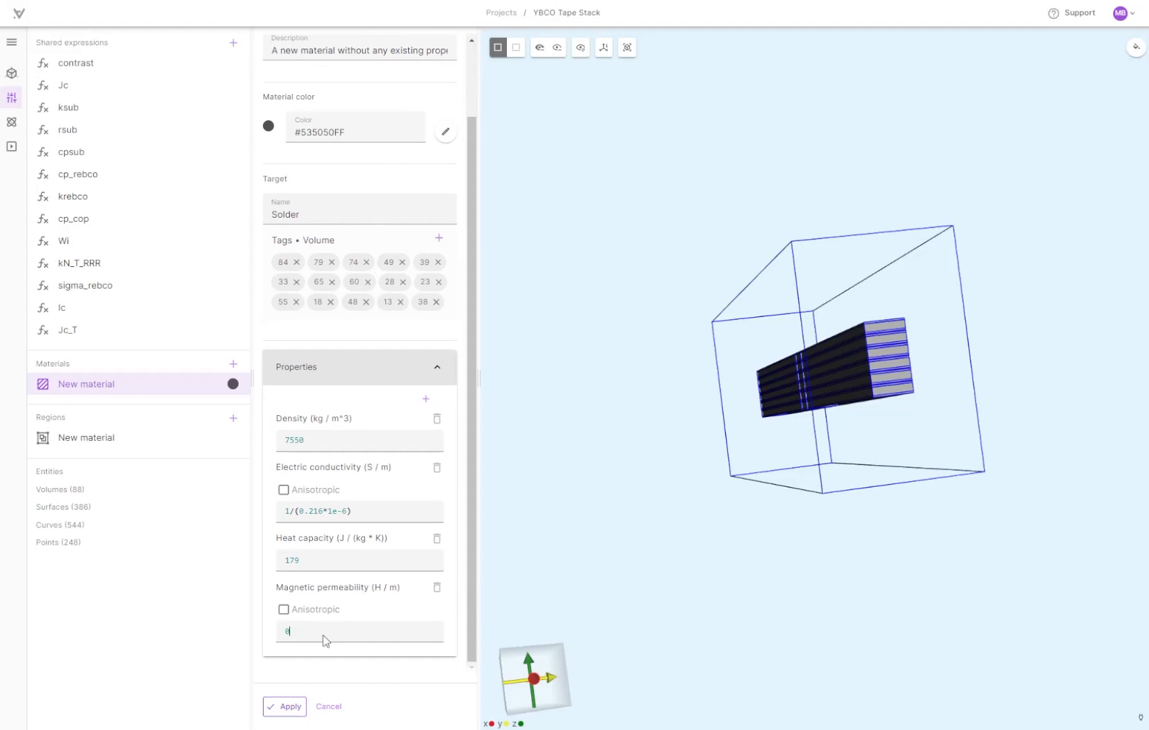
Add a thermal conductivity of 79 W/(m*K) to Solder and apply the material
{"action": "left_click", "coordinate": [431, 403]}
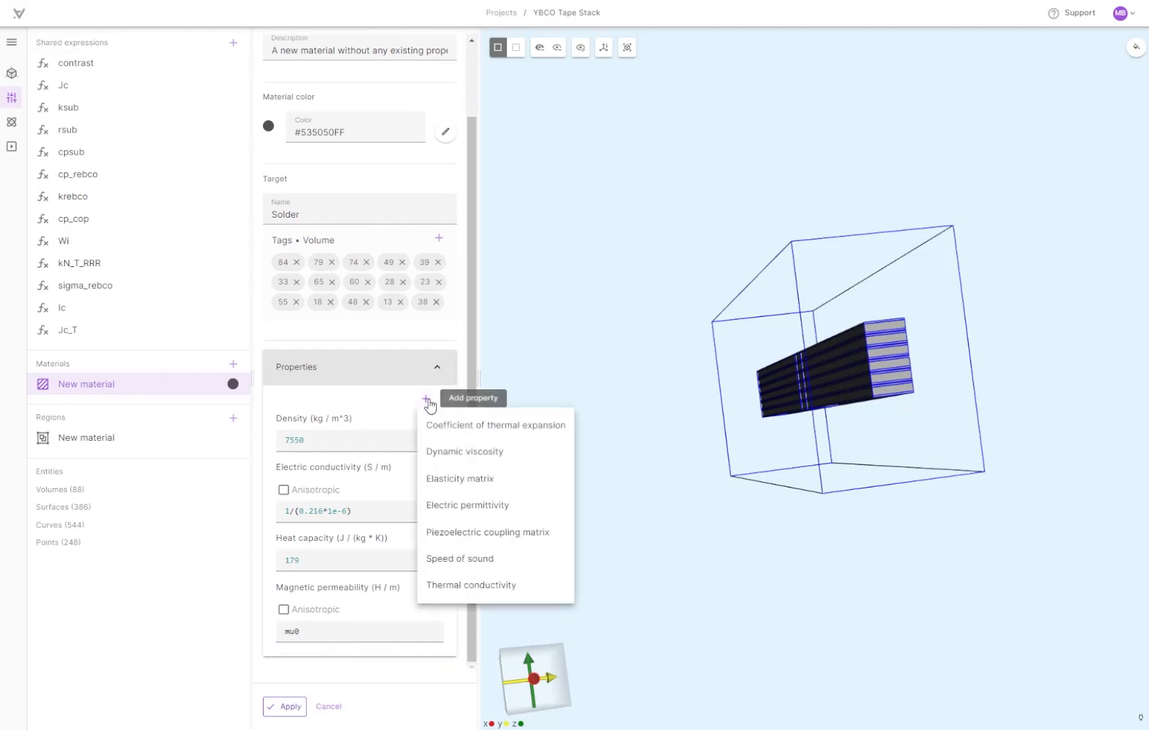
{"action": "left_click", "coordinate": [447, 585]}
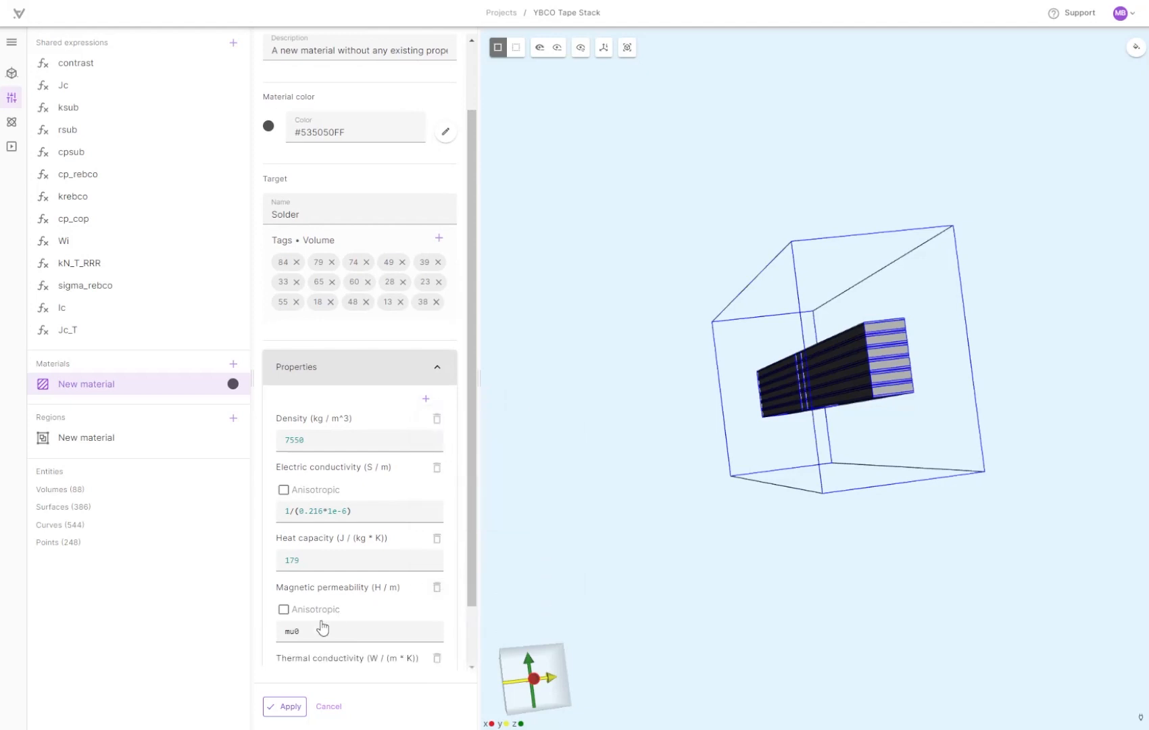
{"action": "key", "text": "BackSpace"}
{"action": "type", "text": "79"}
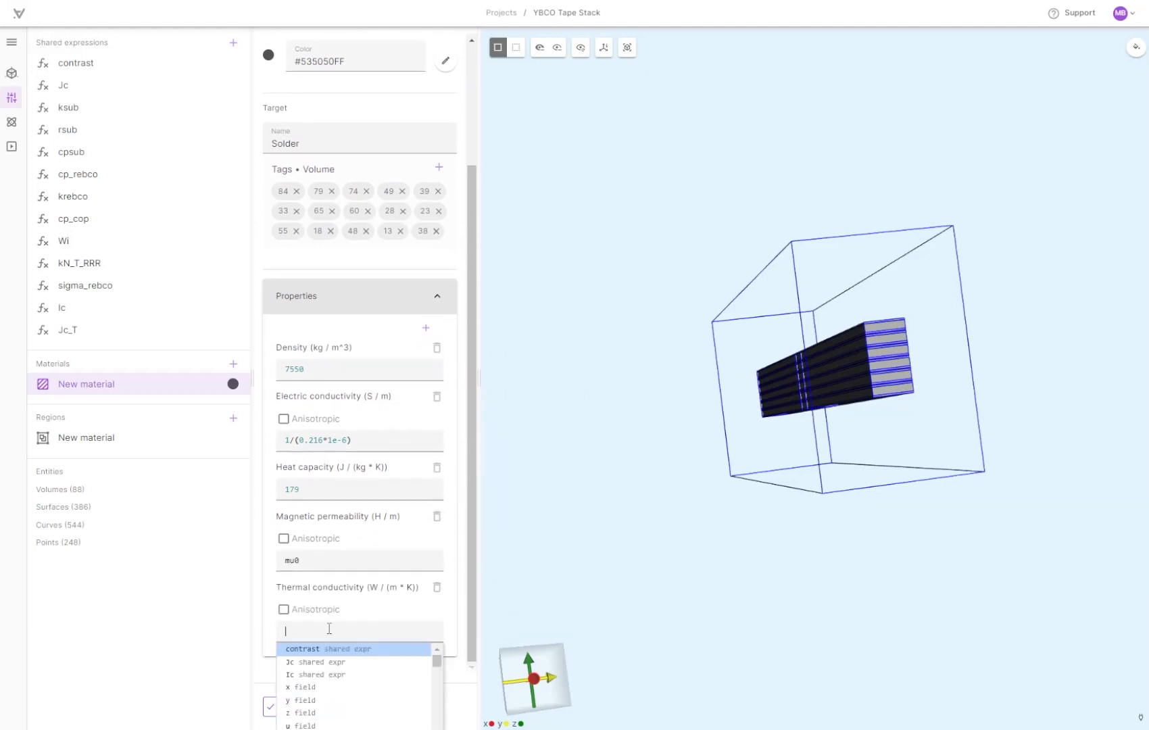
{"action": "left_click", "coordinate": [289, 710]}
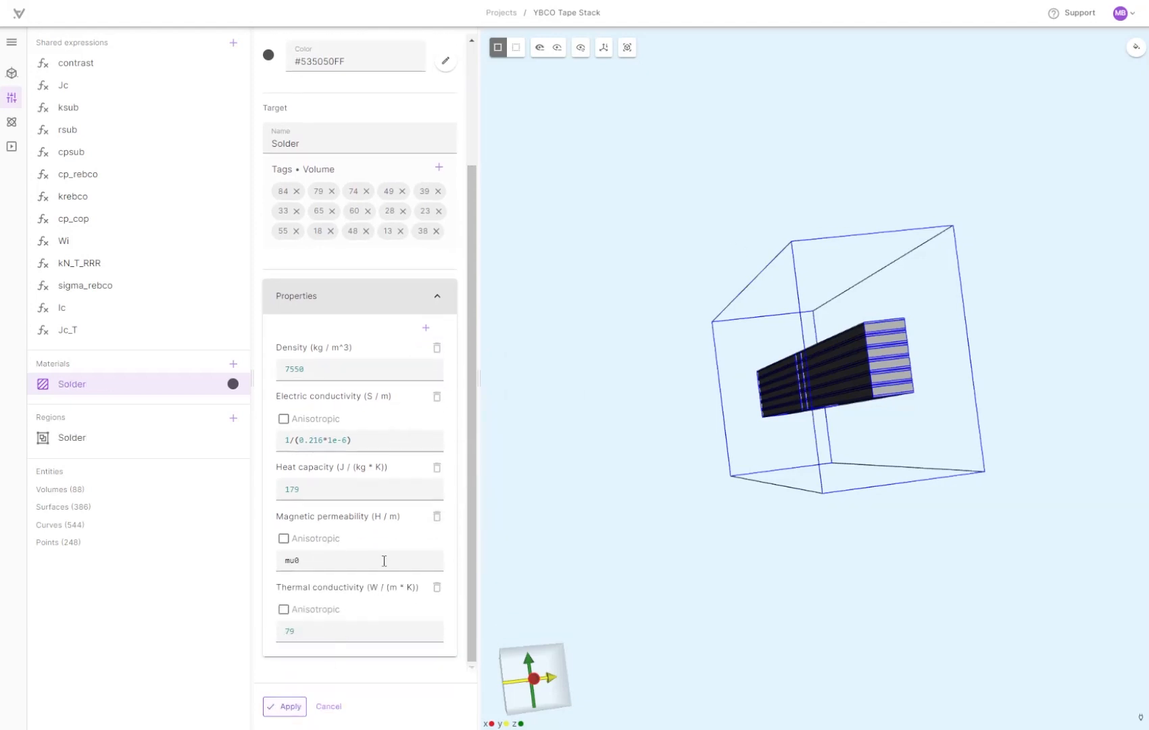
{"action": "scroll", "coordinate": [378, 573], "scroll_direction": "up", "scroll_amount": 1}
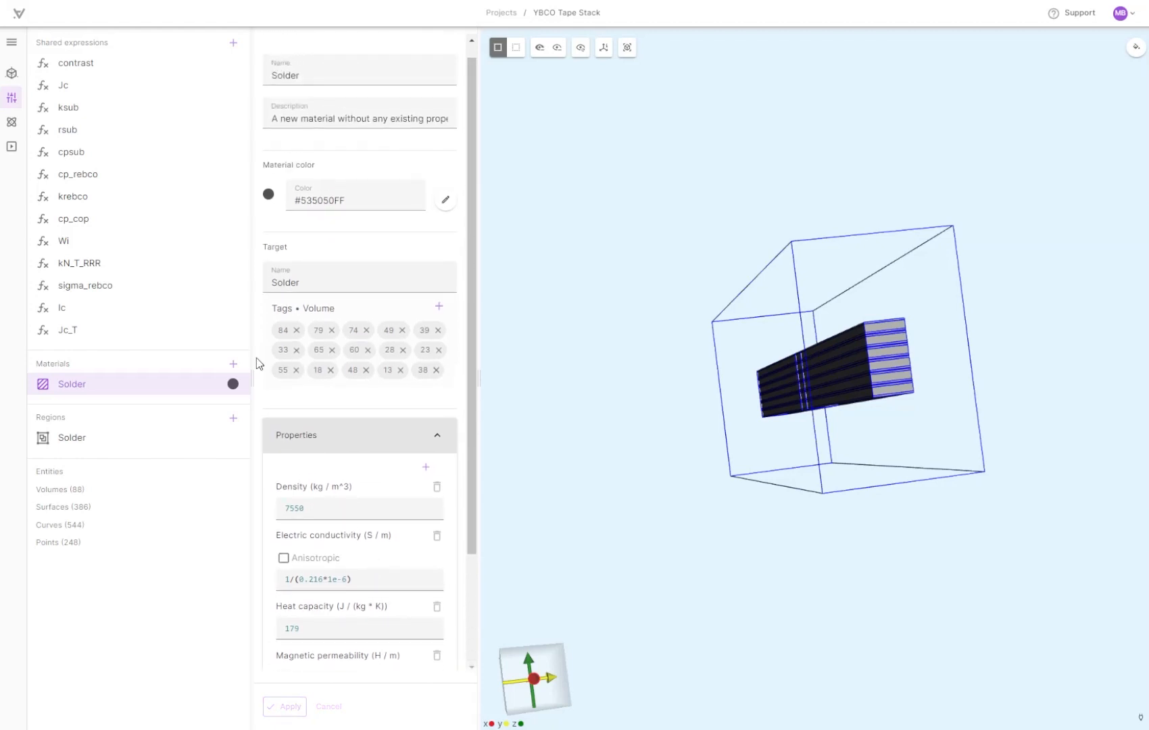
Apply the Rebco material with the thin superconducting layer volumes as its target, and open the Solder material for review
{"action": "left_click", "coordinate": [585, 54]}
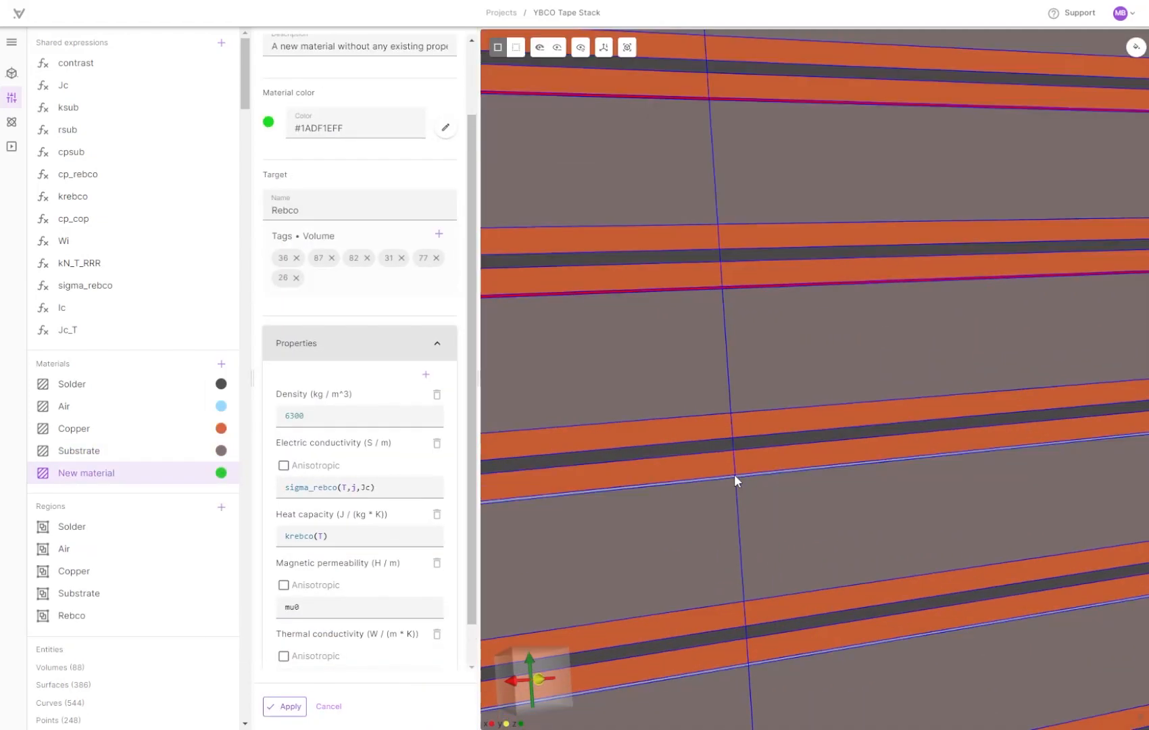
{"action": "scroll", "coordinate": [735, 474], "scroll_direction": "down", "scroll_amount": 5}
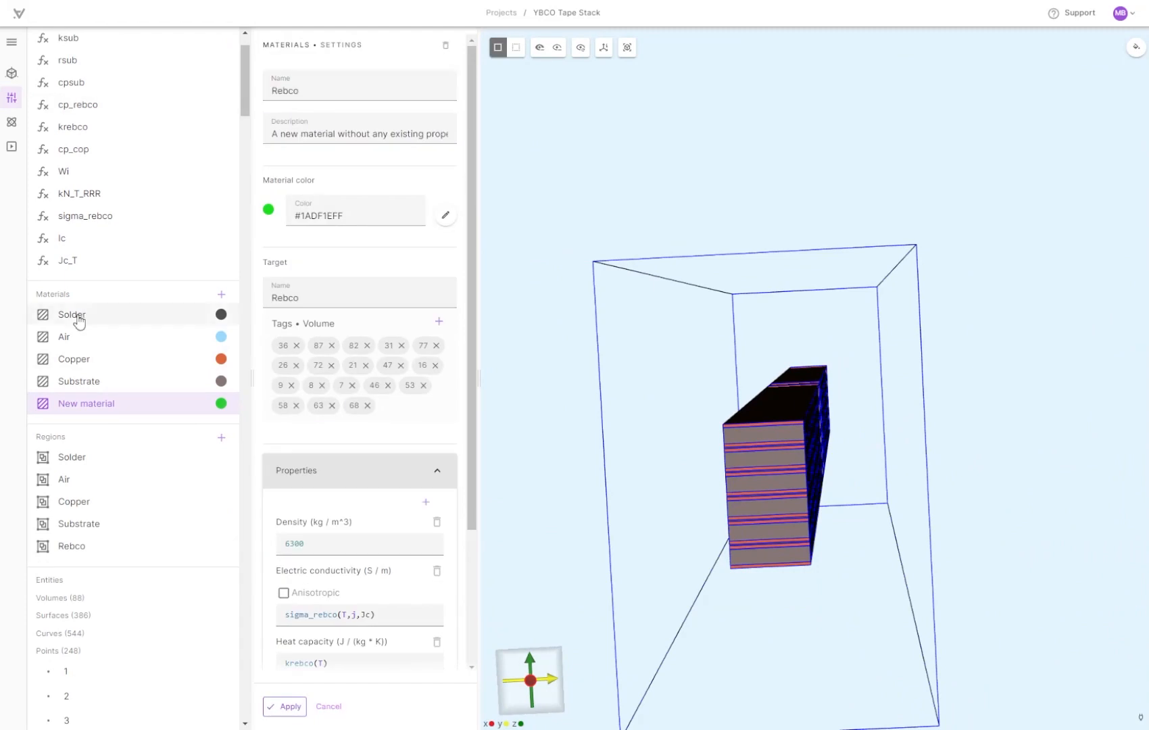
{"action": "left_click", "coordinate": [286, 708]}
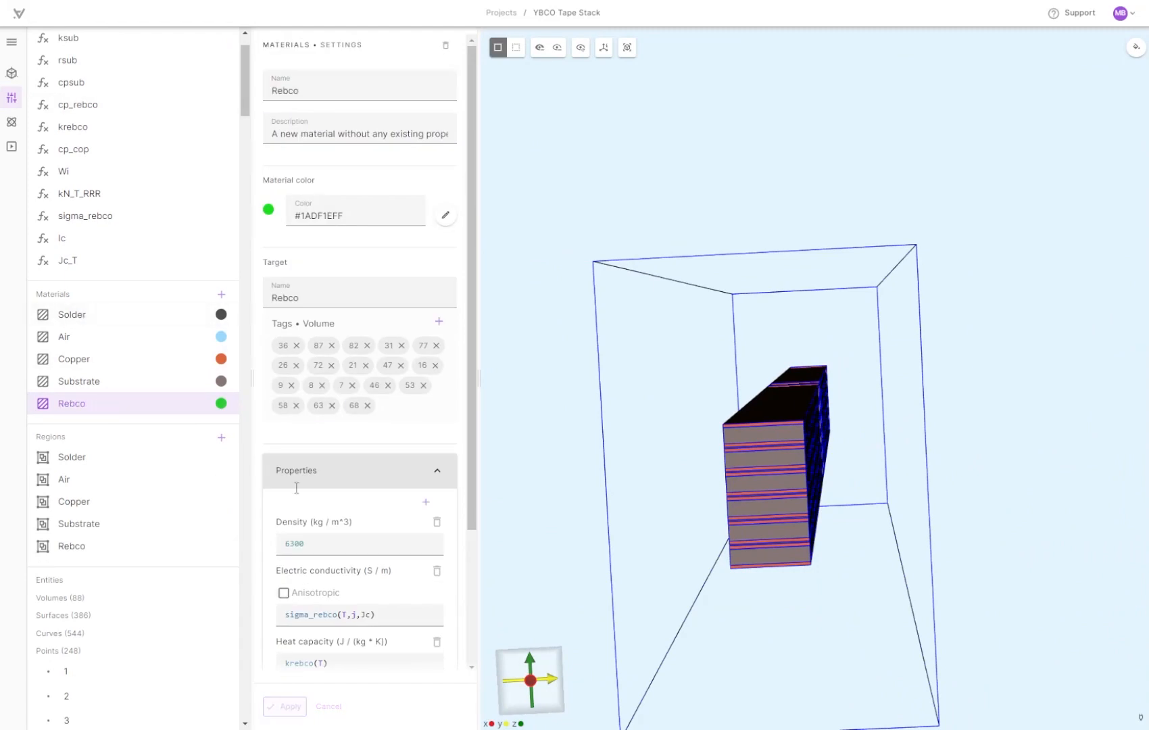
{"action": "left_click", "coordinate": [116, 320]}
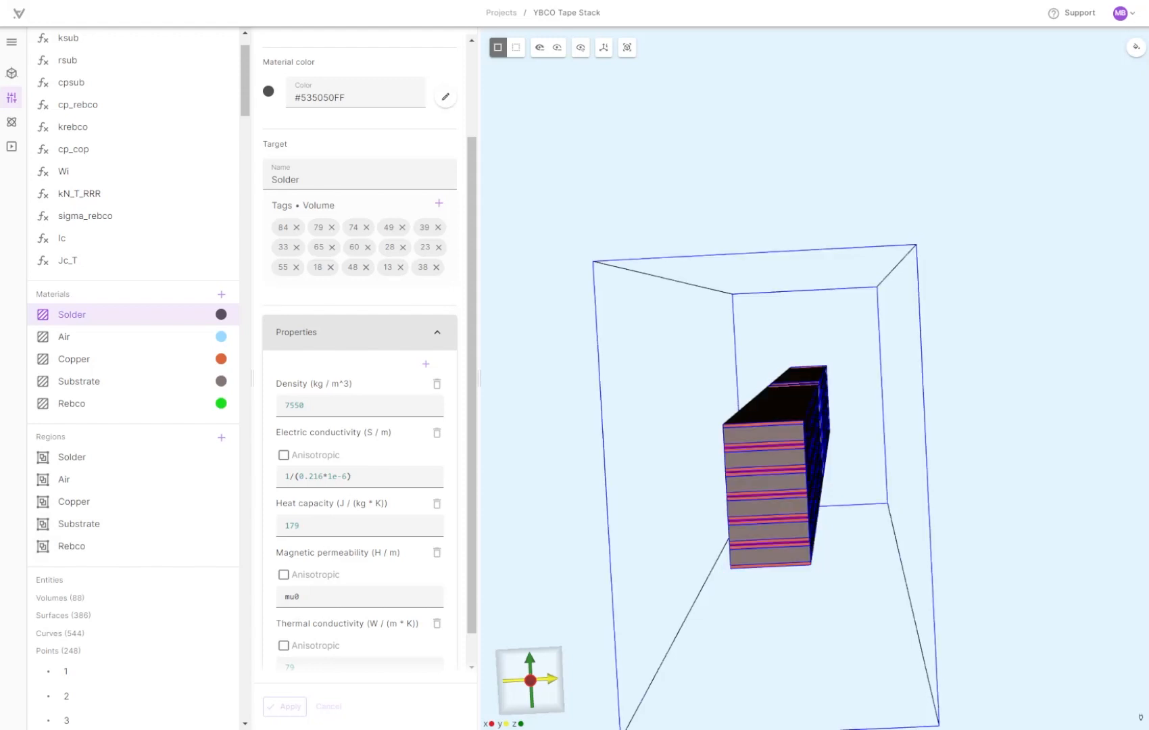
Add a new surface region and name it Temp_fixed
{"action": "scroll", "coordinate": [84, 587], "scroll_direction": "up", "scroll_amount": 2}
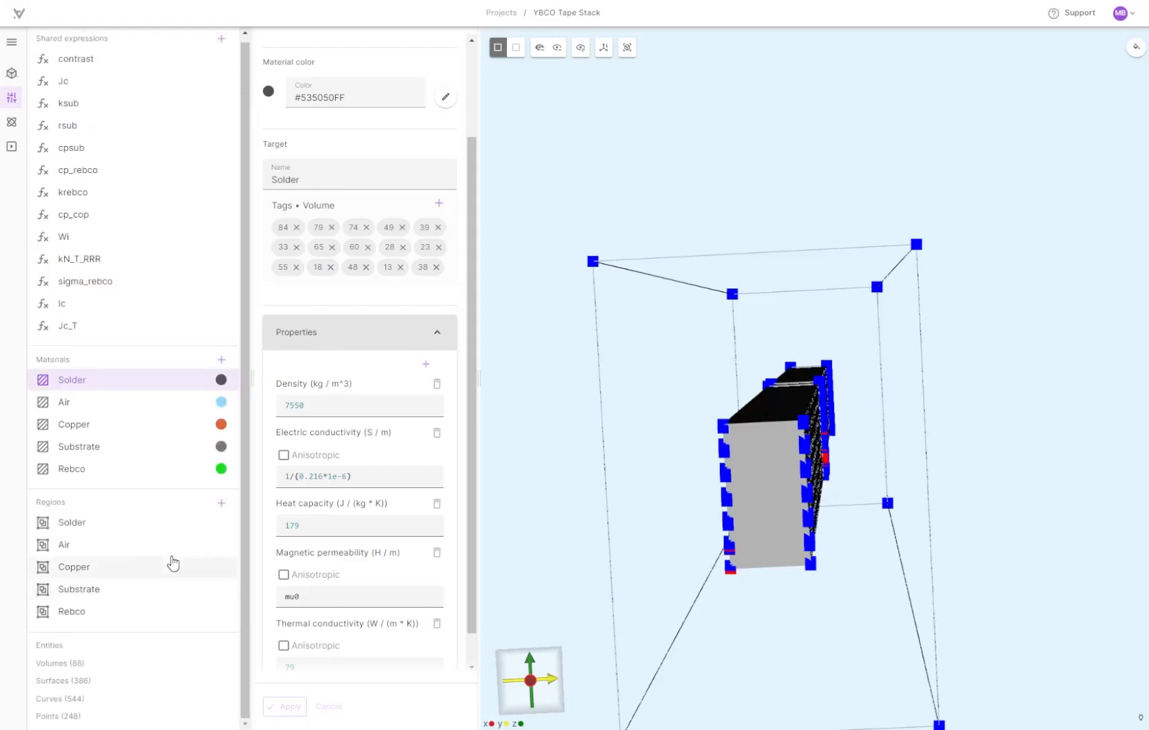
{"action": "left_click", "coordinate": [221, 504]}
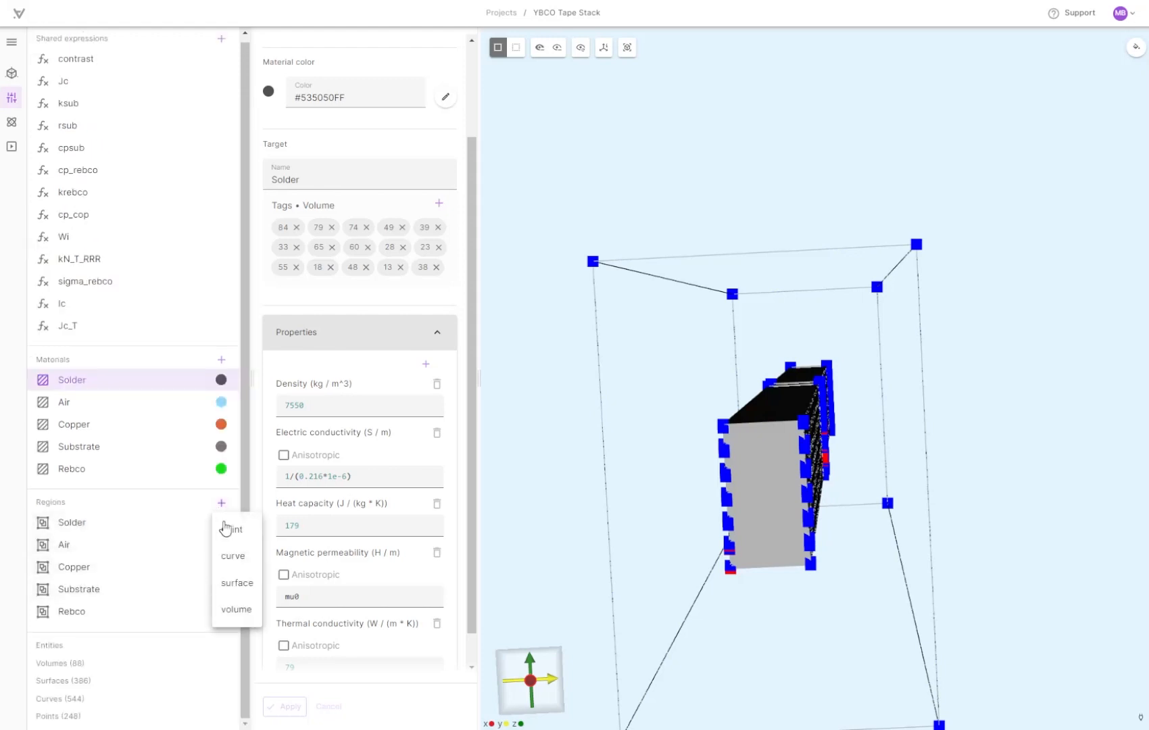
{"action": "left_click", "coordinate": [232, 587]}
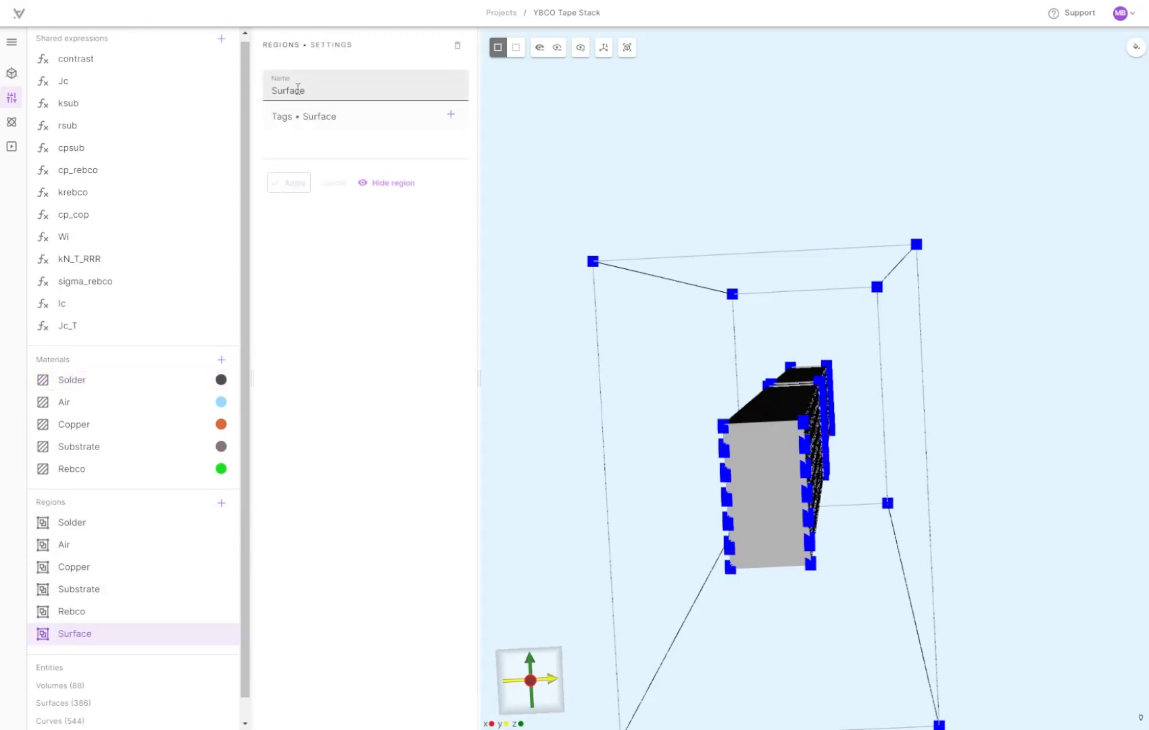
{"action": "left_click", "coordinate": [315, 90]}
{"action": "type", "text": "Temp_fixed"}
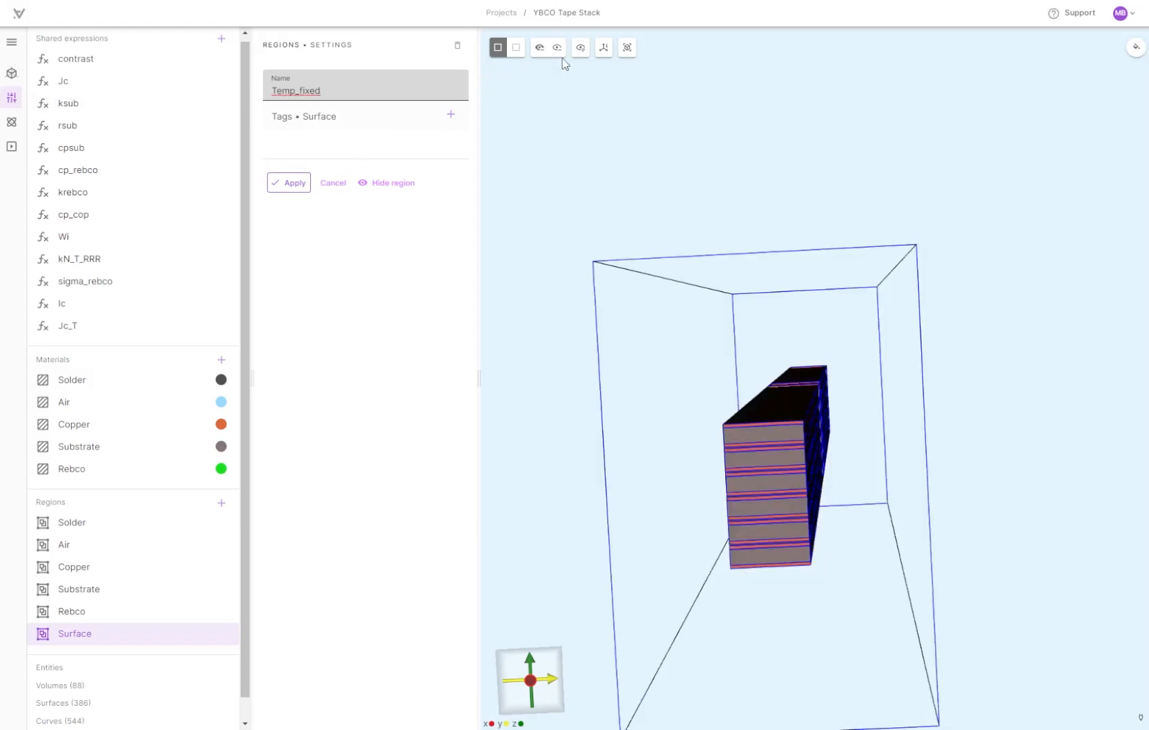
Add the upper layer faces at the stack's near end (surfaces 386, 382, 380, 378, 376, 372, 370, 368, 366) to Temp_fixed
{"action": "scroll", "coordinate": [747, 460], "scroll_direction": "up", "scroll_amount": 5}
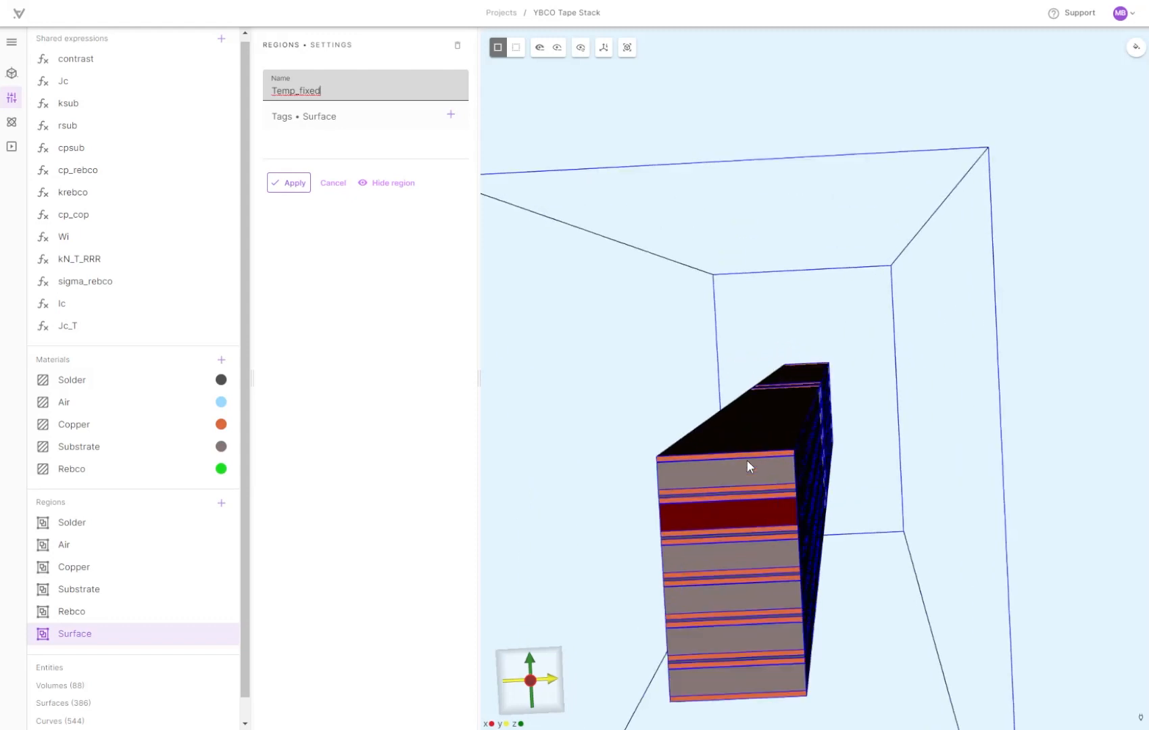
{"action": "left_click_drag", "start_coordinate": [865, 466], "coordinate": [801, 289]}
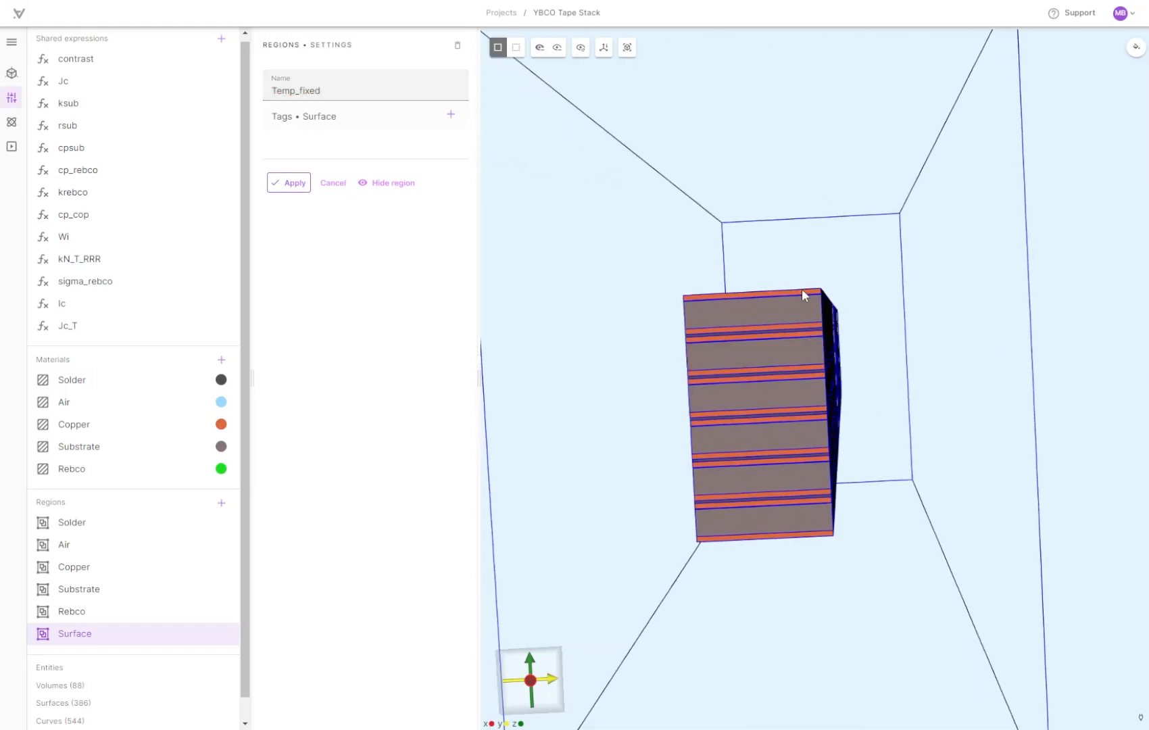
{"action": "left_click", "coordinate": [799, 290]}
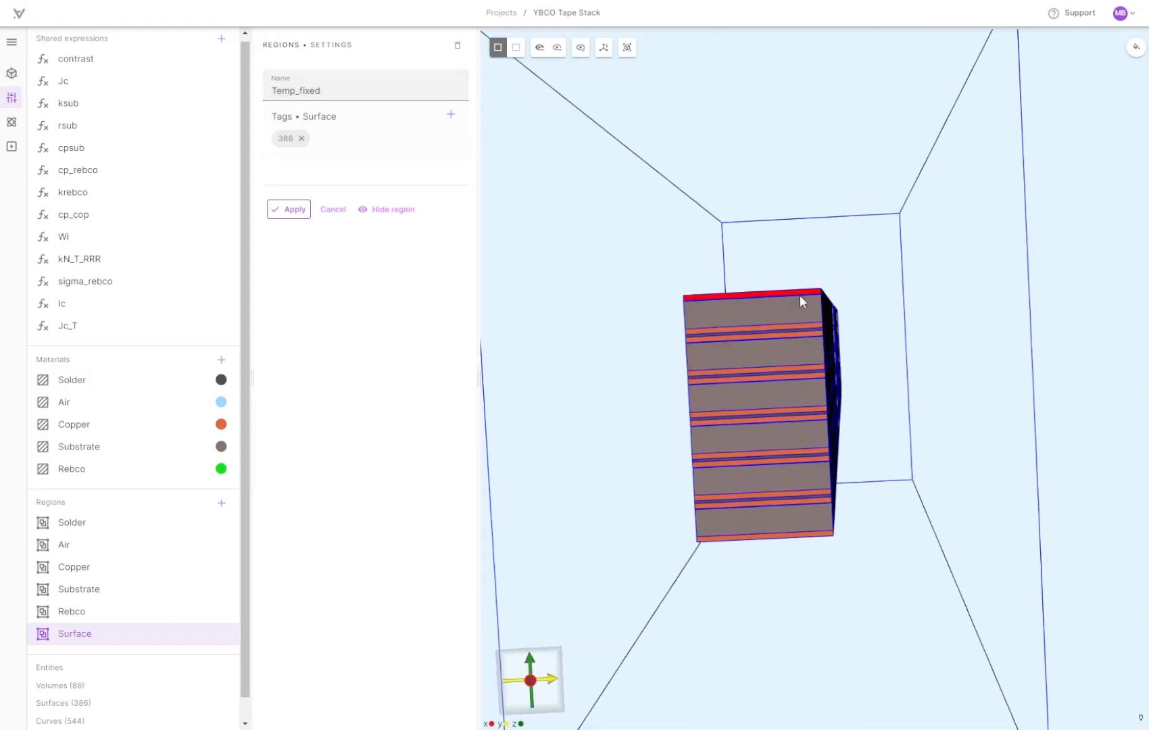
{"action": "left_click", "coordinate": [798, 304]}
{"action": "scroll", "coordinate": [798, 304], "scroll_direction": "up", "scroll_amount": 3}
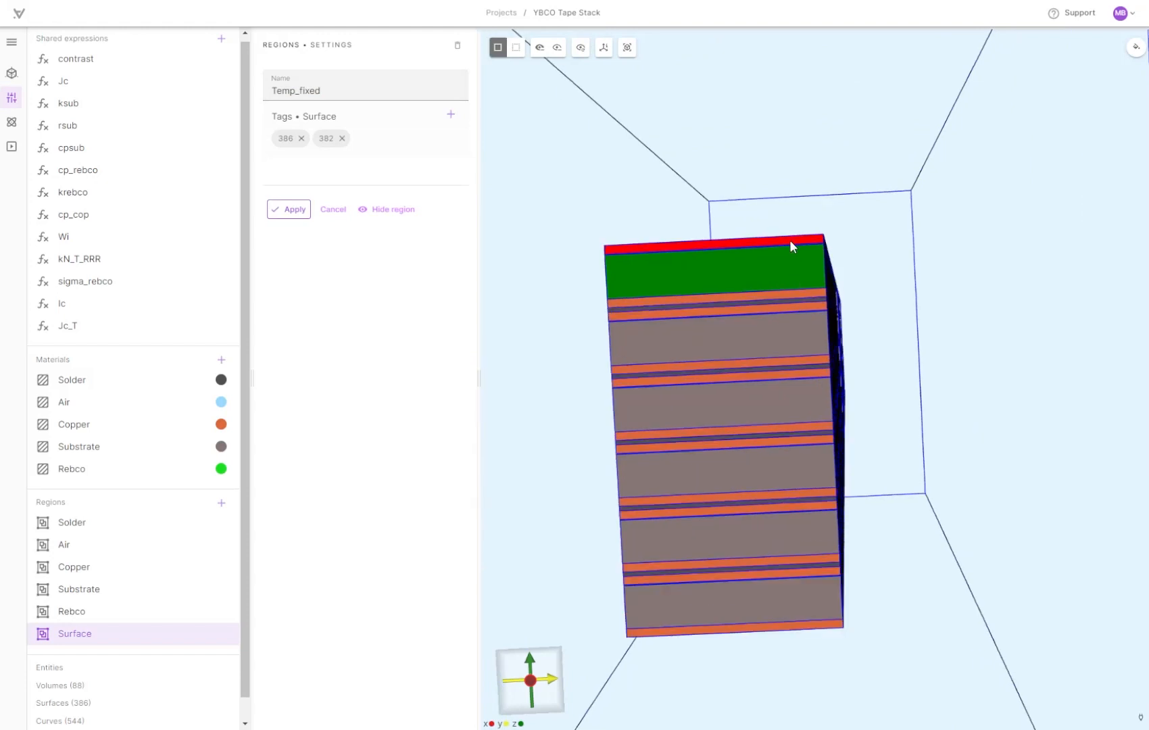
{"action": "left_click", "coordinate": [792, 296]}
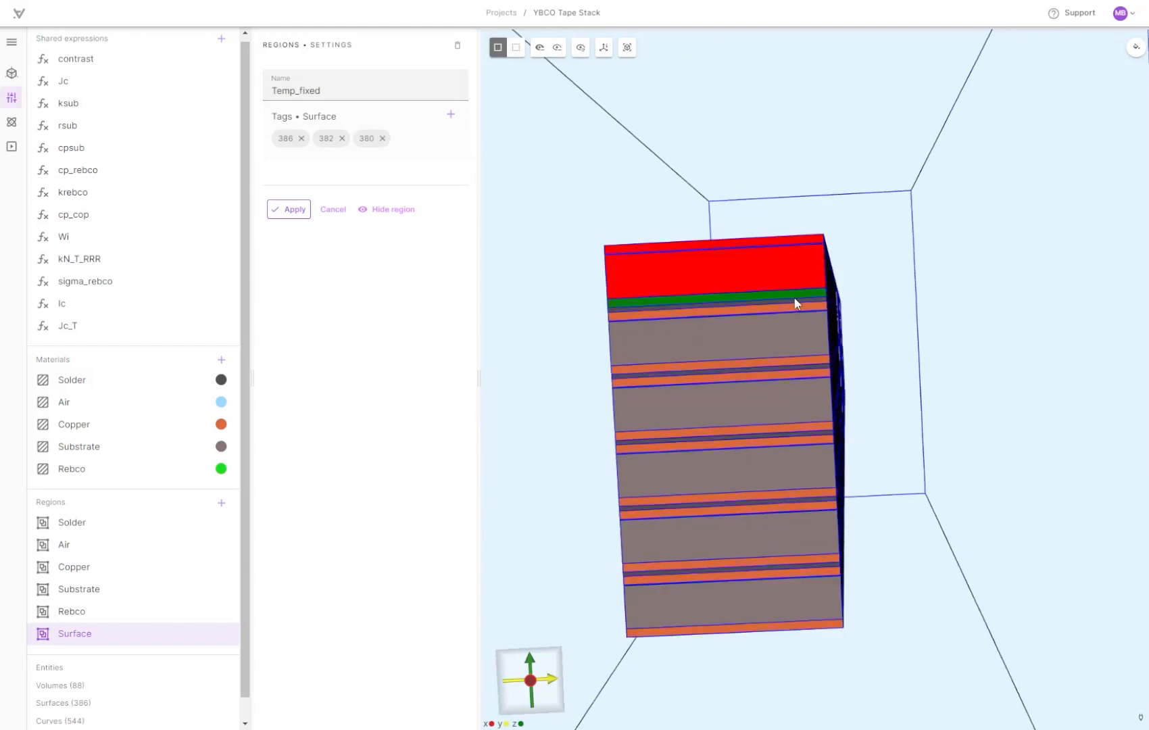
{"action": "left_click", "coordinate": [794, 302]}
{"action": "left_click", "coordinate": [796, 311]}
{"action": "left_click", "coordinate": [795, 318]}
{"action": "left_click", "coordinate": [799, 360]}
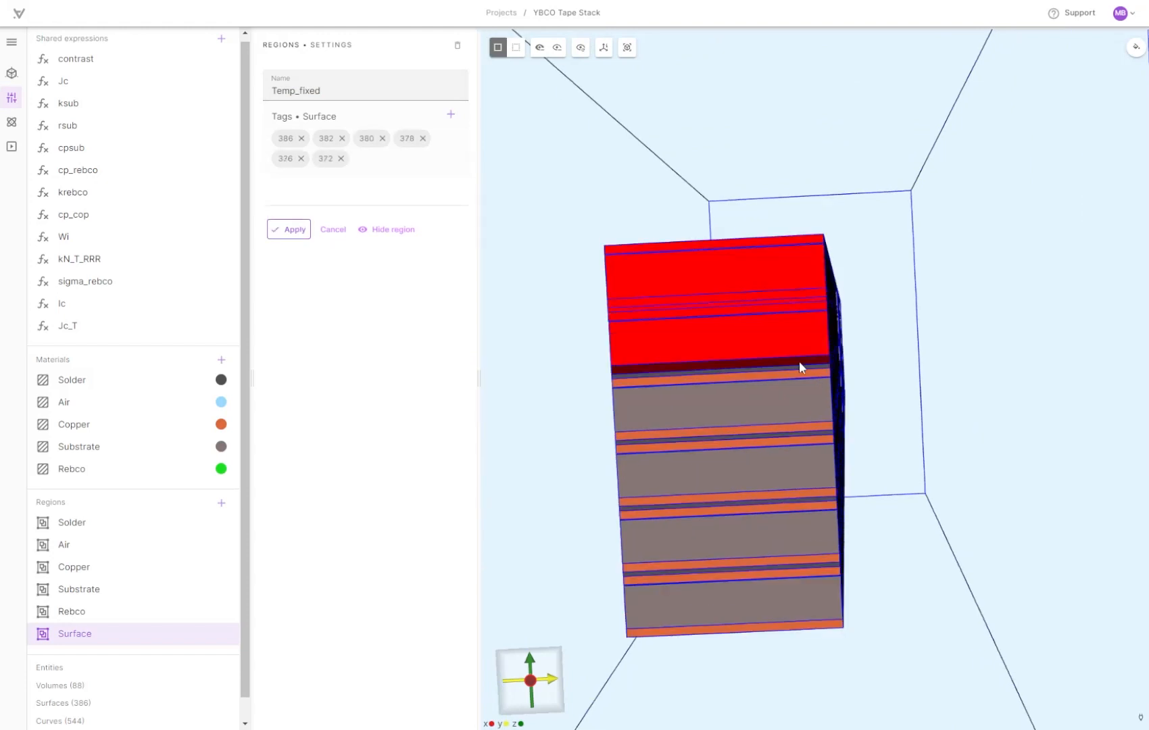
{"action": "left_click", "coordinate": [799, 365]}
{"action": "left_click", "coordinate": [800, 371]}
Add the remaining layer faces at both ends of the stack to Temp_fixed and apply the region
{"action": "mouse_move", "coordinate": [800, 372]}
{"action": "left_mouse_down"}
{"action": "mouse_move", "coordinate": [805, 623]}
{"action": "mouse_move", "coordinate": [755, 115]}
{"action": "mouse_move", "coordinate": [713, 497]}
{"action": "mouse_move", "coordinate": [770, 259]}
{"action": "mouse_move", "coordinate": [803, 406]}
{"action": "mouse_move", "coordinate": [828, 625]}
{"action": "mouse_move", "coordinate": [757, 345]}
{"action": "mouse_move", "coordinate": [739, 185]}
{"action": "mouse_move", "coordinate": [757, 411]}
{"action": "left_mouse_up"}
{"action": "scroll", "coordinate": [801, 541], "scroll_direction": "up", "scroll_amount": 5}
{"action": "scroll", "coordinate": [819, 517], "scroll_direction": "up", "scroll_amount": 5}
{"action": "scroll", "coordinate": [744, 203], "scroll_direction": "down", "scroll_amount": 5}
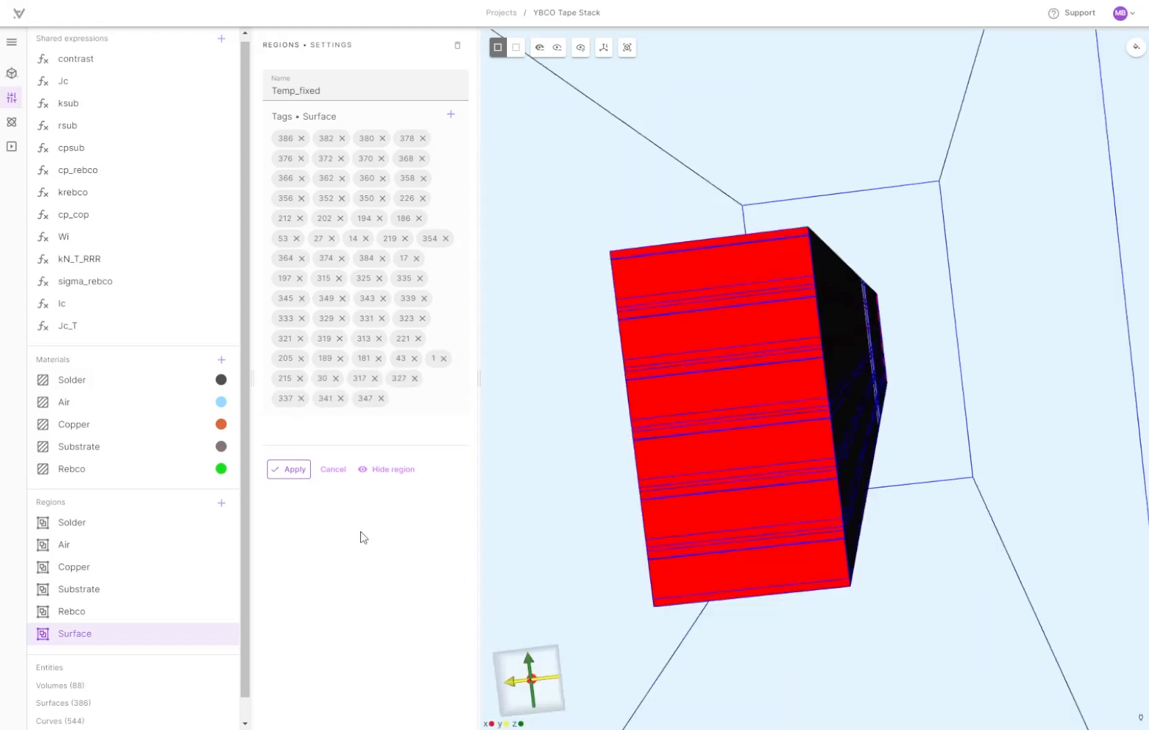
{"action": "left_click", "coordinate": [300, 473]}
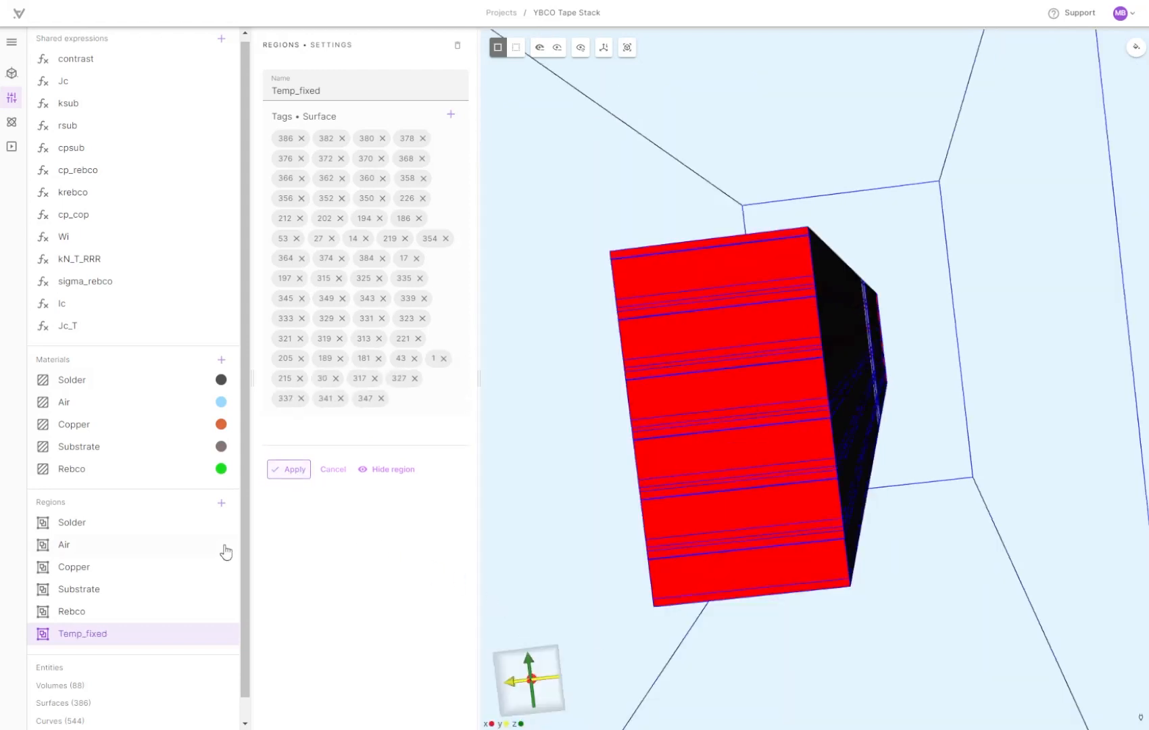
Add a new volume region and name it Cond
{"action": "left_click", "coordinate": [221, 504]}
{"action": "left_click", "coordinate": [236, 609]}
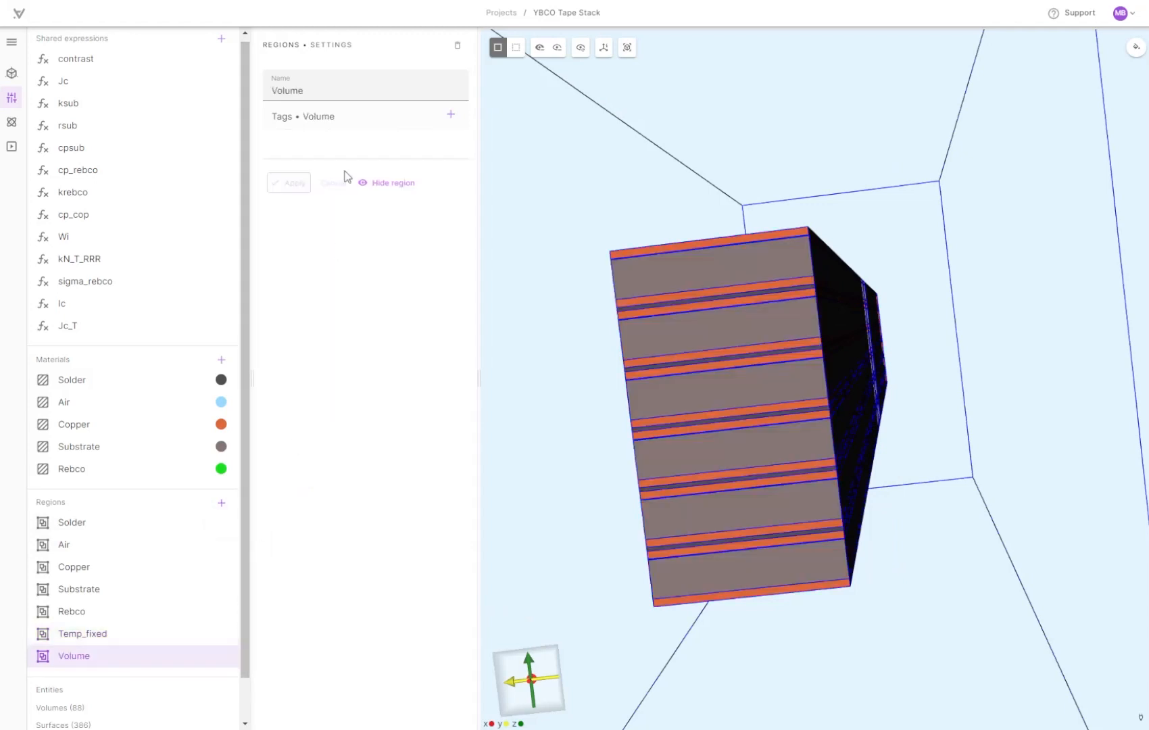
{"action": "double_click", "coordinate": [332, 89]}
{"action": "type", "text": "Cond"}
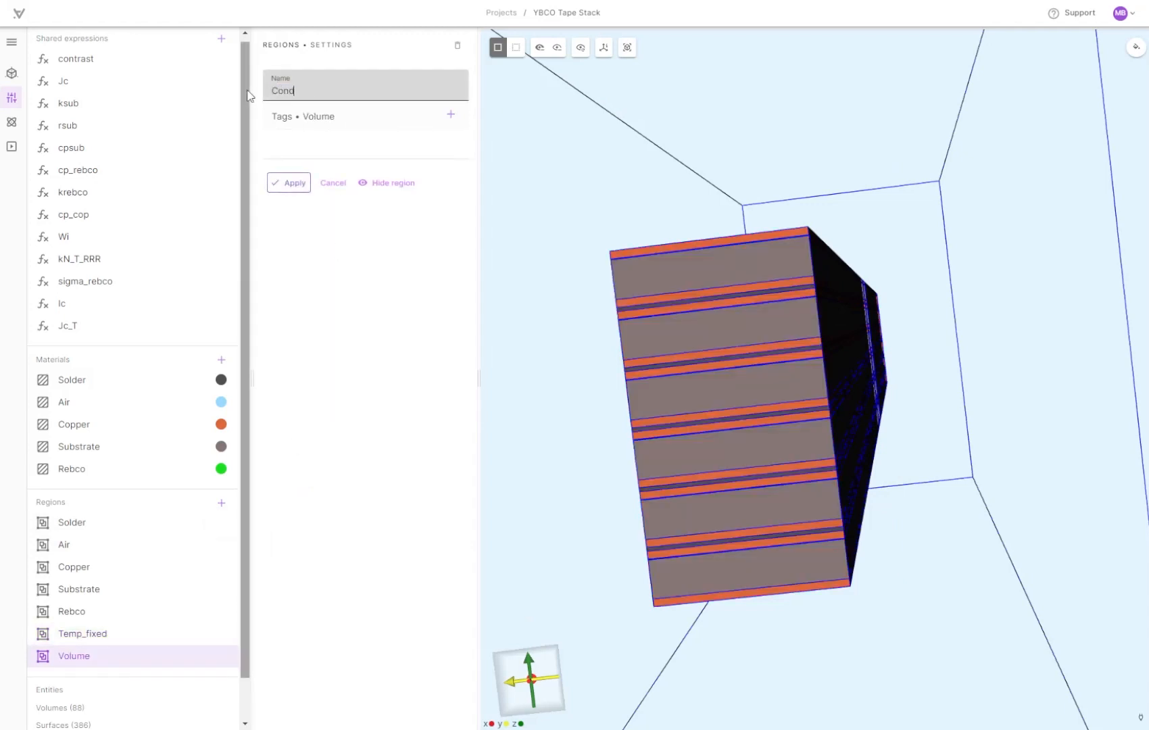
Add all the model's volumes to the Cond region and unhide the surrounding air volume
{"action": "left_click_drag", "start_coordinate": [745, 421], "coordinate": [528, 331]}
{"action": "left_click", "coordinate": [447, 122]}
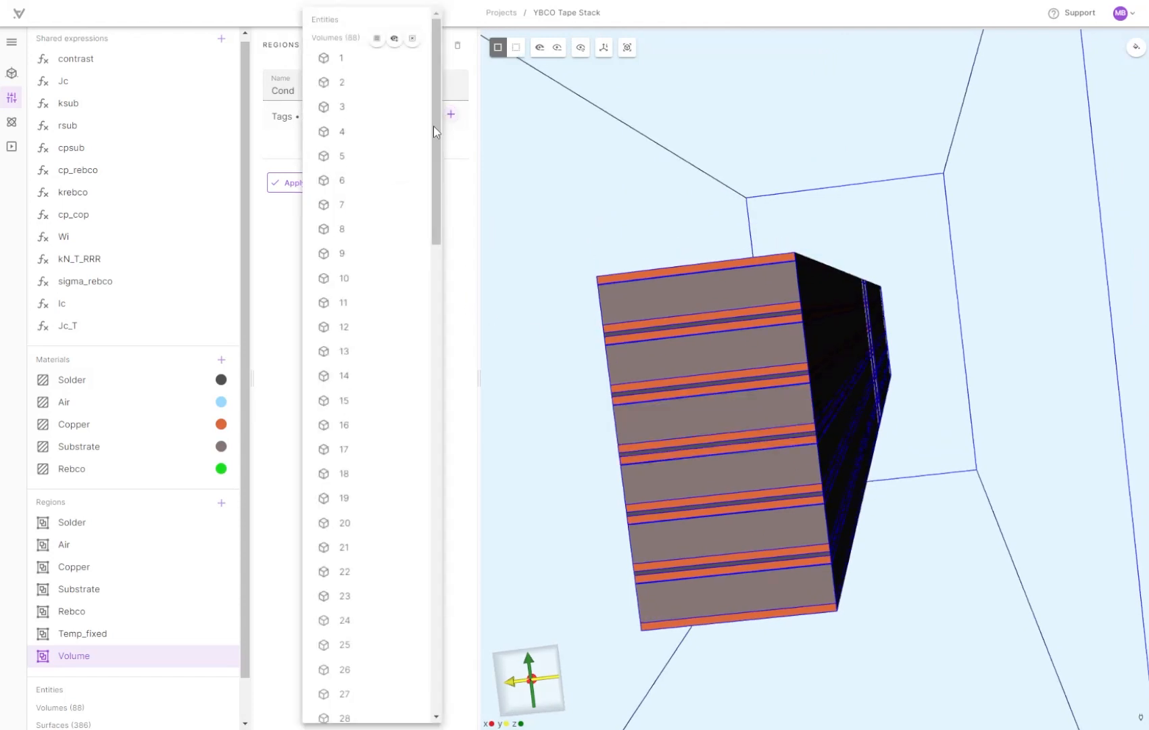
{"action": "left_click", "coordinate": [376, 38]}
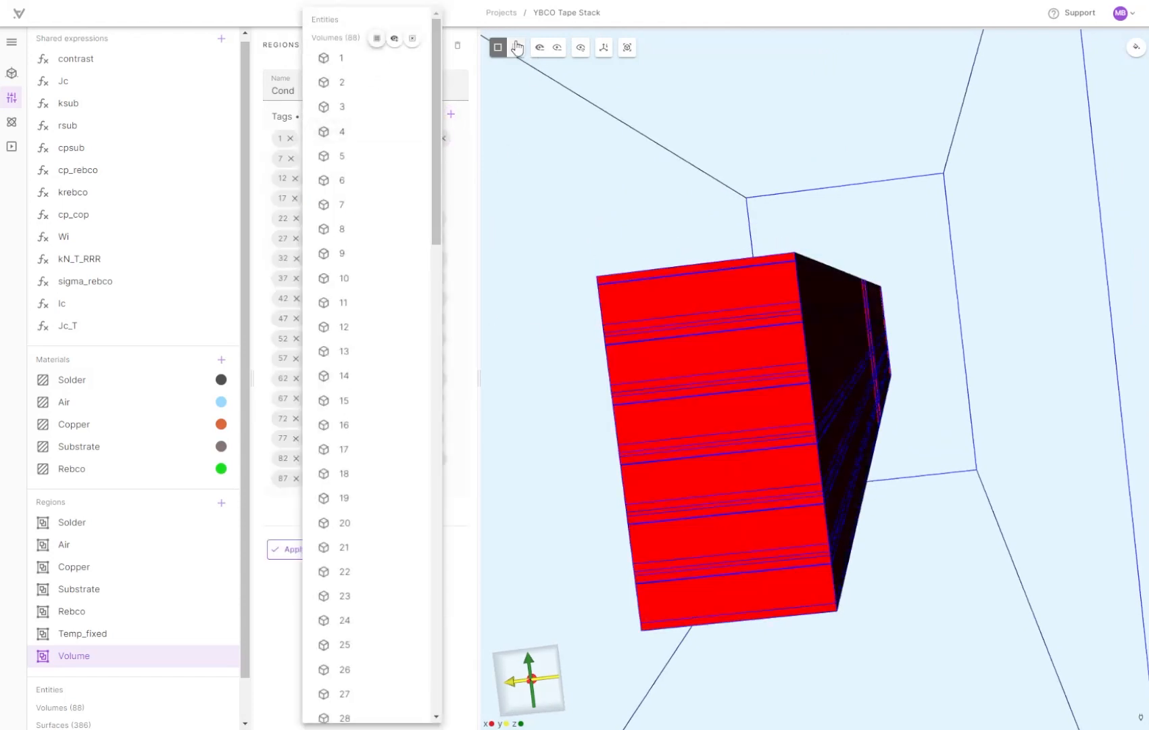
{"action": "left_click", "coordinate": [585, 50]}
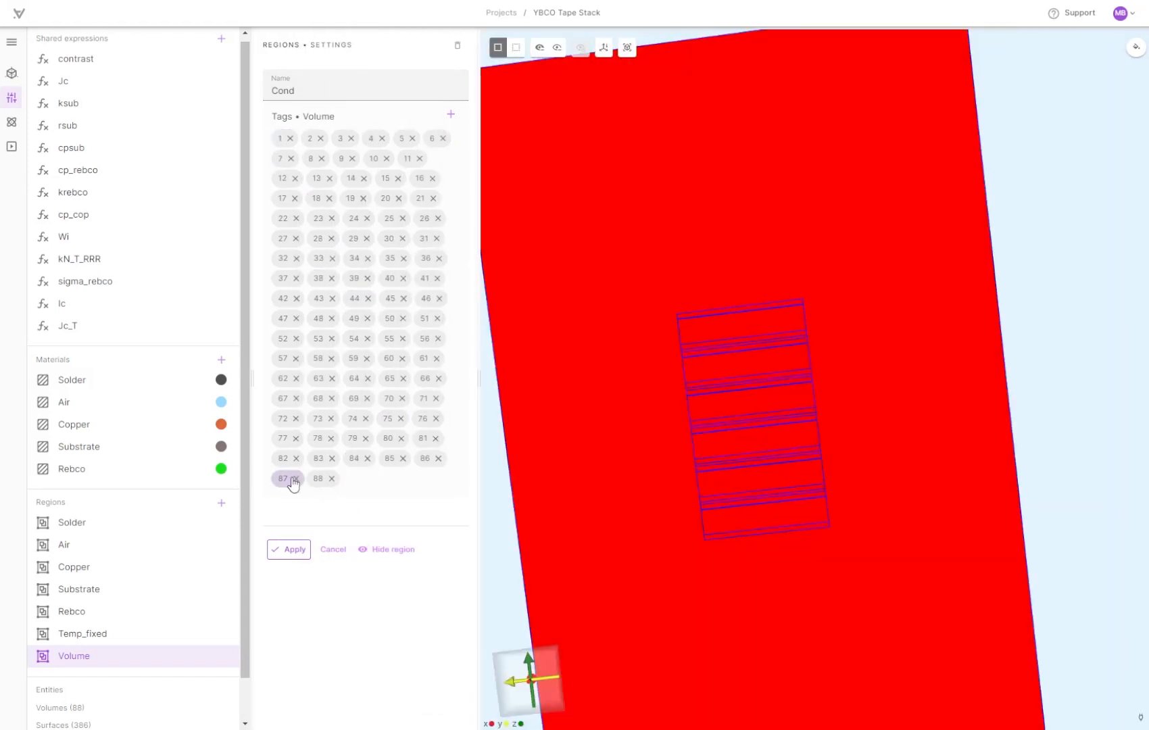
Exclude the surrounding air volume from Cond, keep volume 88 with the other tape stack volumes, and apply the region
{"action": "left_click", "coordinate": [330, 480]}
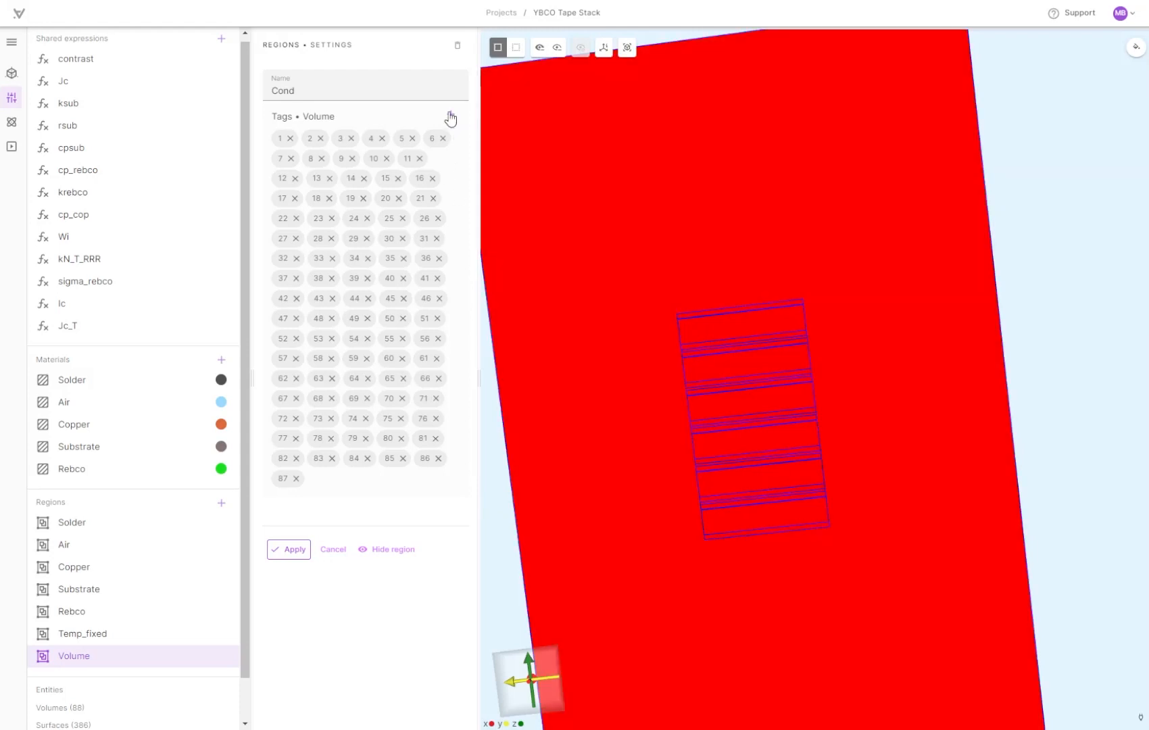
{"action": "left_click", "coordinate": [450, 114]}
{"action": "scroll", "coordinate": [401, 536], "scroll_direction": "down", "scroll_amount": 5}
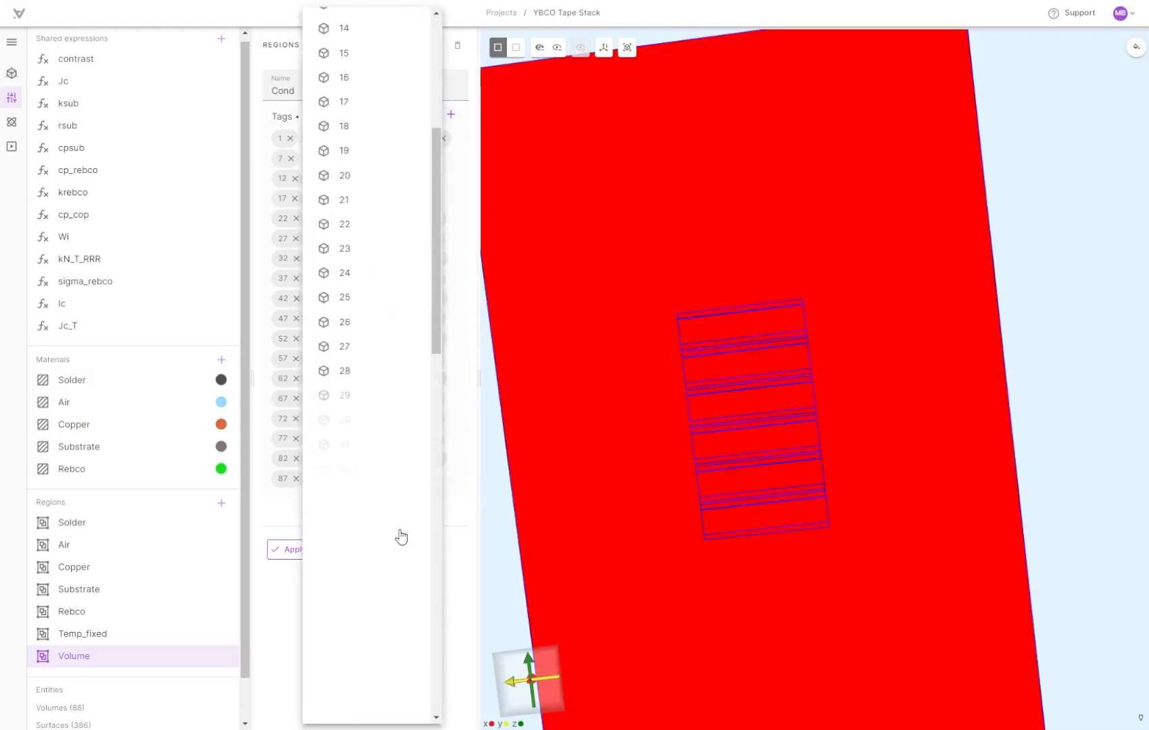
{"action": "scroll", "coordinate": [401, 536], "scroll_direction": "down", "scroll_amount": 15}
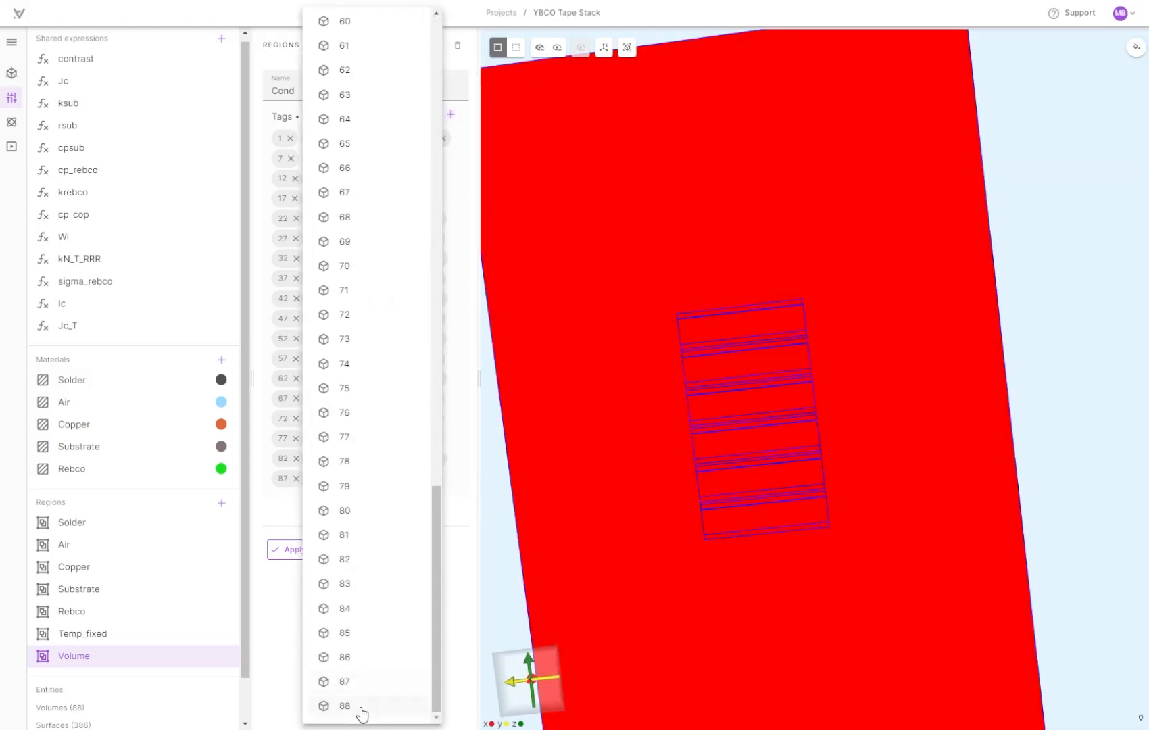
{"action": "left_click", "coordinate": [363, 711]}
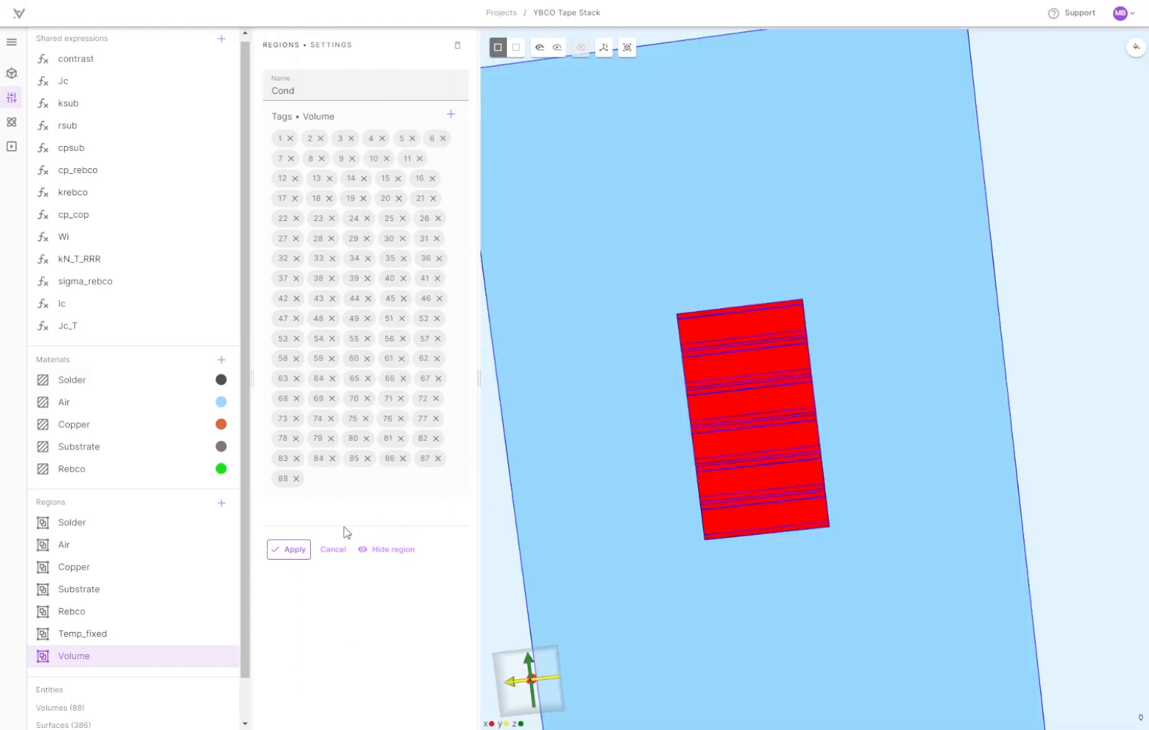
{"action": "left_click", "coordinate": [287, 547]}
Switch the model display to transparent, add a new volume region and name it Heater
{"action": "scroll", "coordinate": [733, 519], "scroll_direction": "down", "scroll_amount": 3}
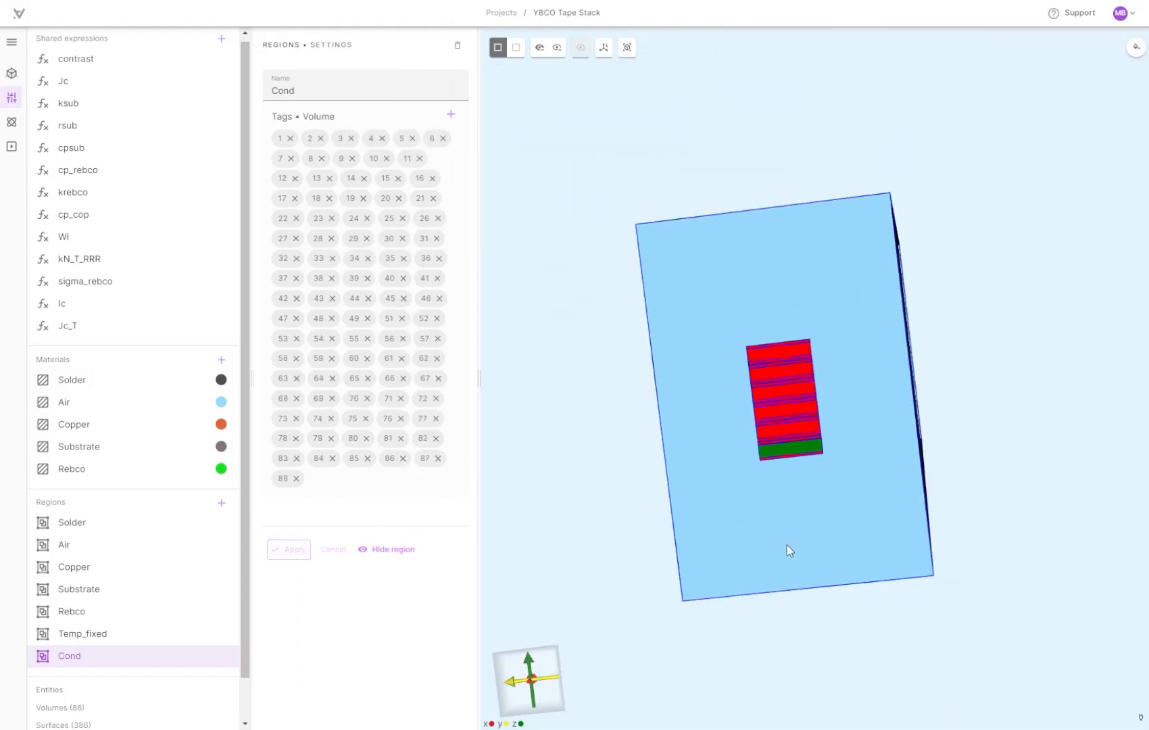
{"action": "left_click_drag", "start_coordinate": [786, 545], "coordinate": [828, 663]}
{"action": "left_click", "coordinate": [517, 48]}
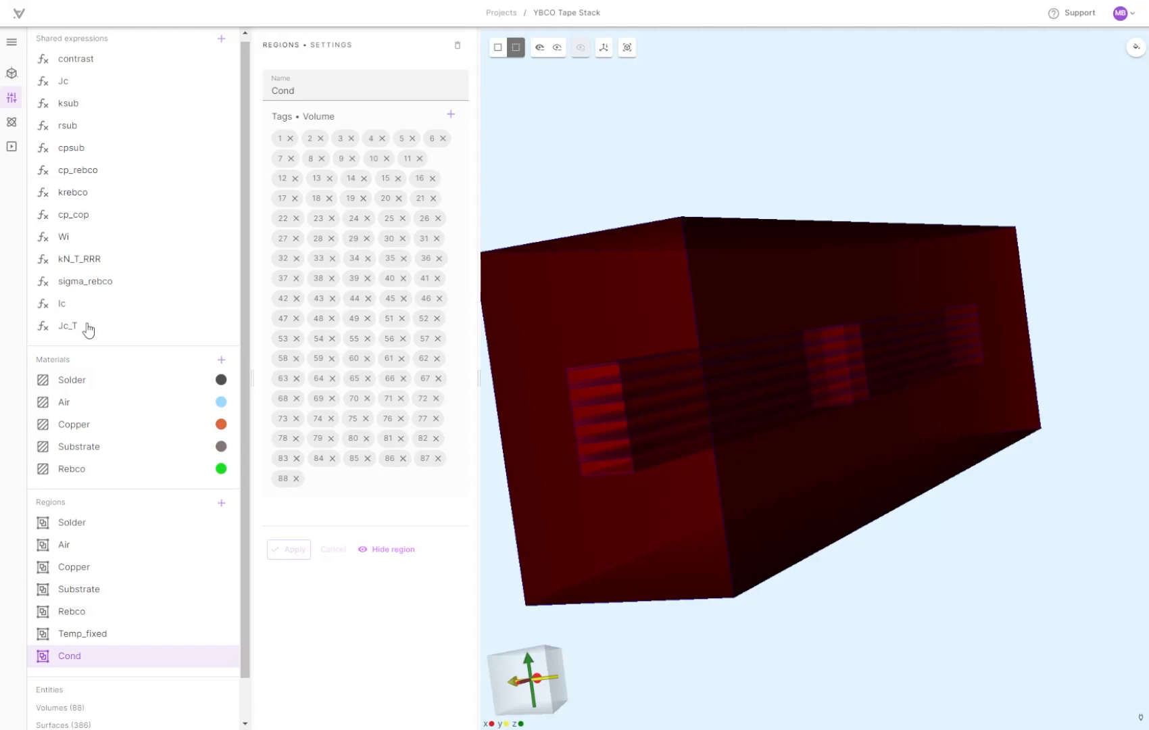
{"action": "left_click", "coordinate": [221, 503]}
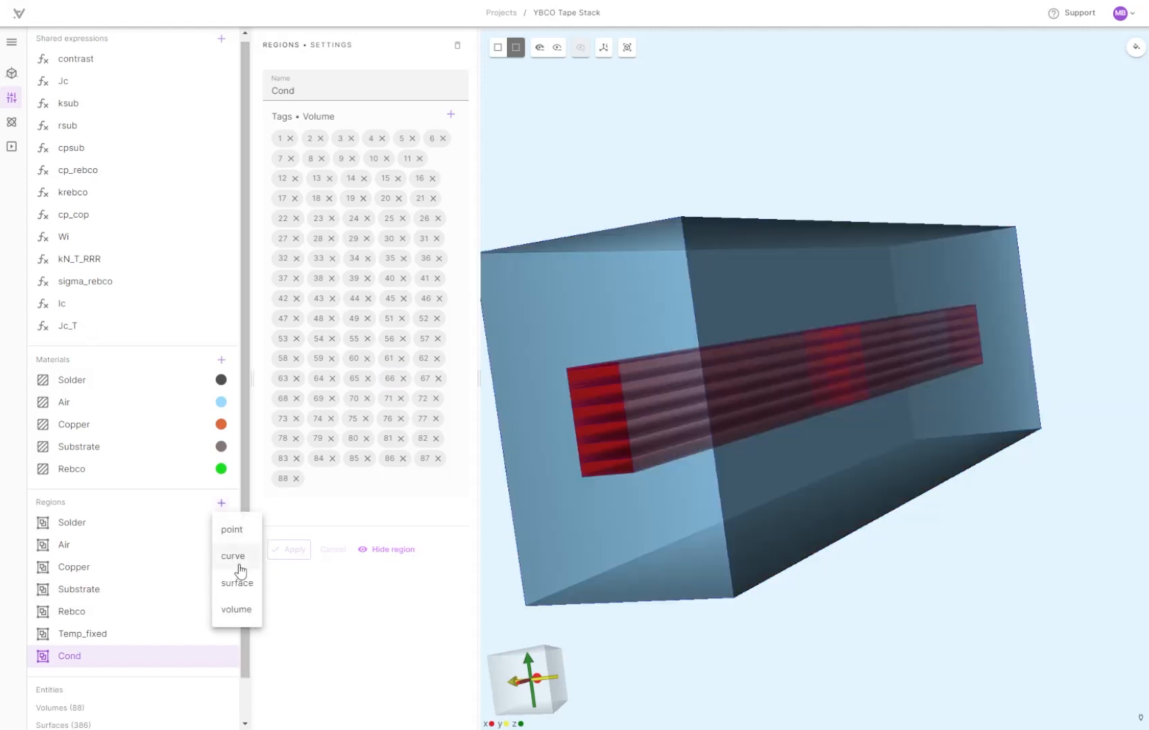
{"action": "left_click", "coordinate": [243, 612]}
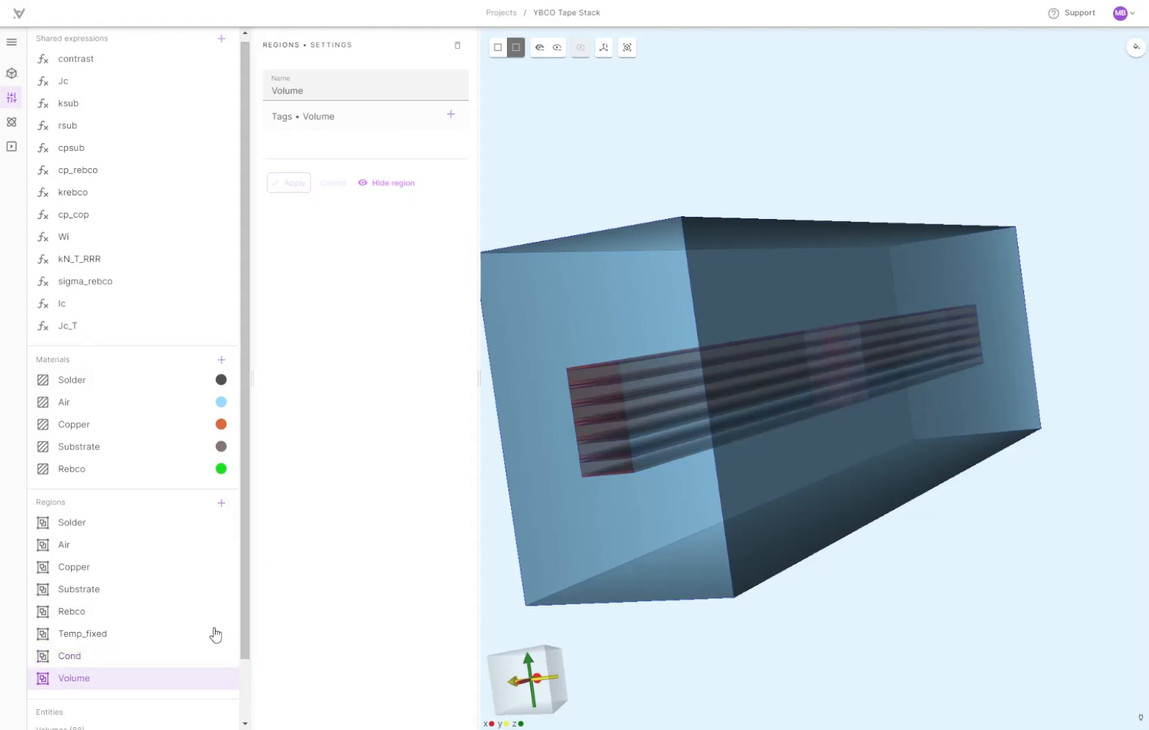
{"action": "double_click", "coordinate": [317, 75]}
{"action": "type", "text": "Heater"}
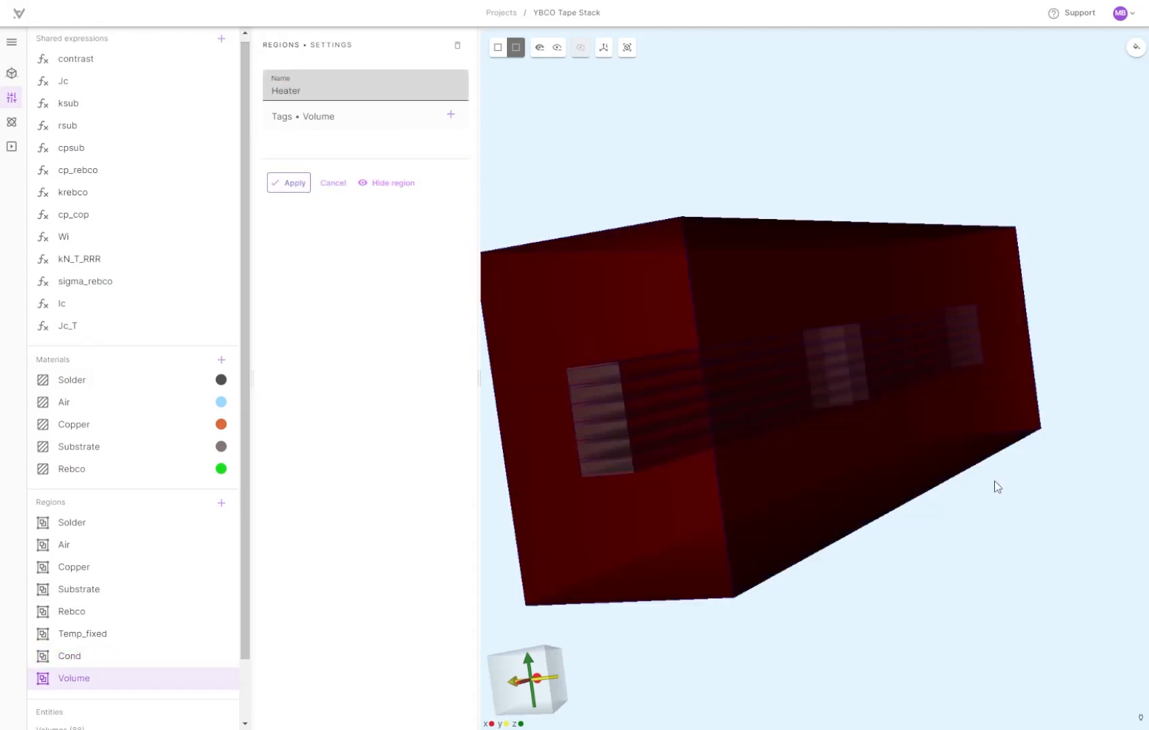
Hide the surrounding air volume to expose the tape stack
{"action": "left_click_drag", "start_coordinate": [985, 565], "coordinate": [854, 562]}
{"action": "scroll", "coordinate": [892, 382], "scroll_direction": "up", "scroll_amount": 3}
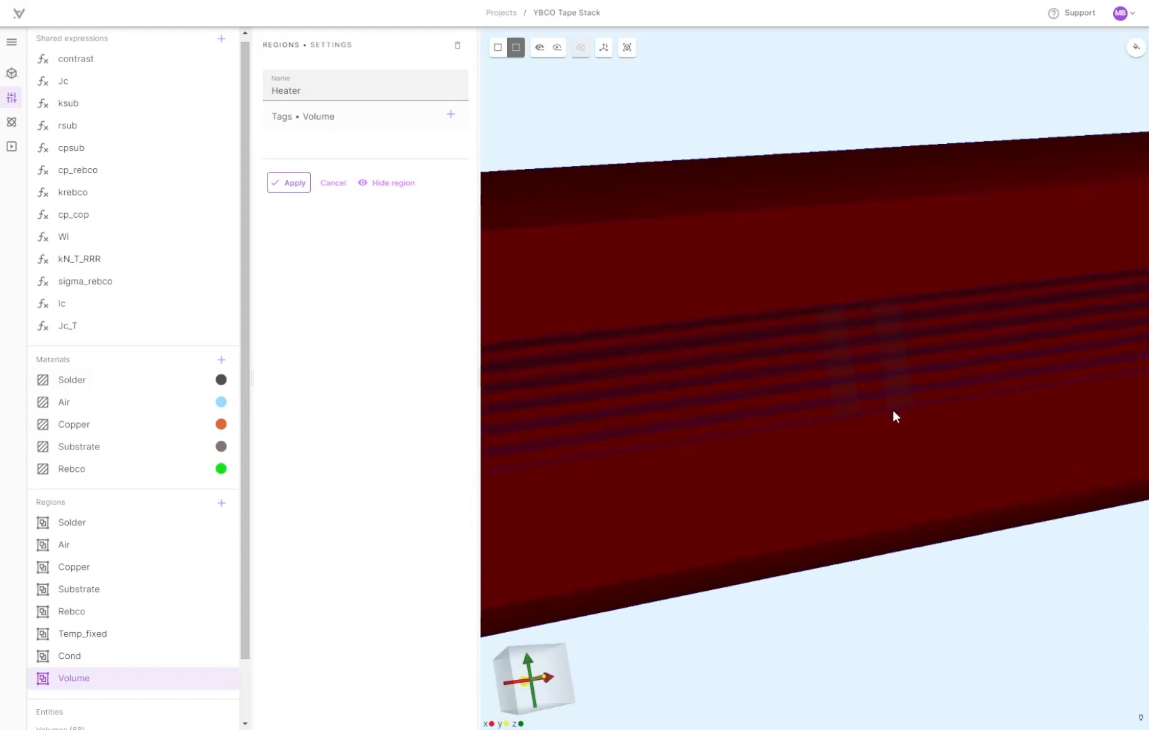
{"action": "left_click", "coordinate": [557, 48]}
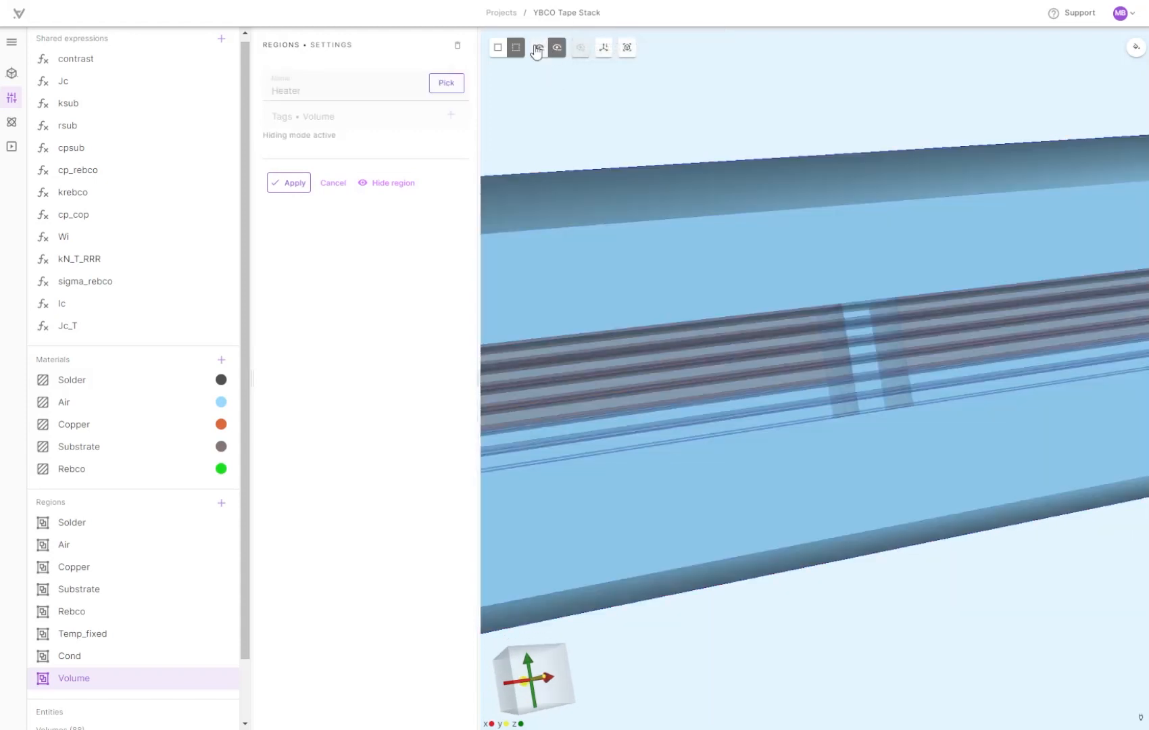
{"action": "left_click", "coordinate": [540, 48]}
{"action": "left_click", "coordinate": [594, 260]}
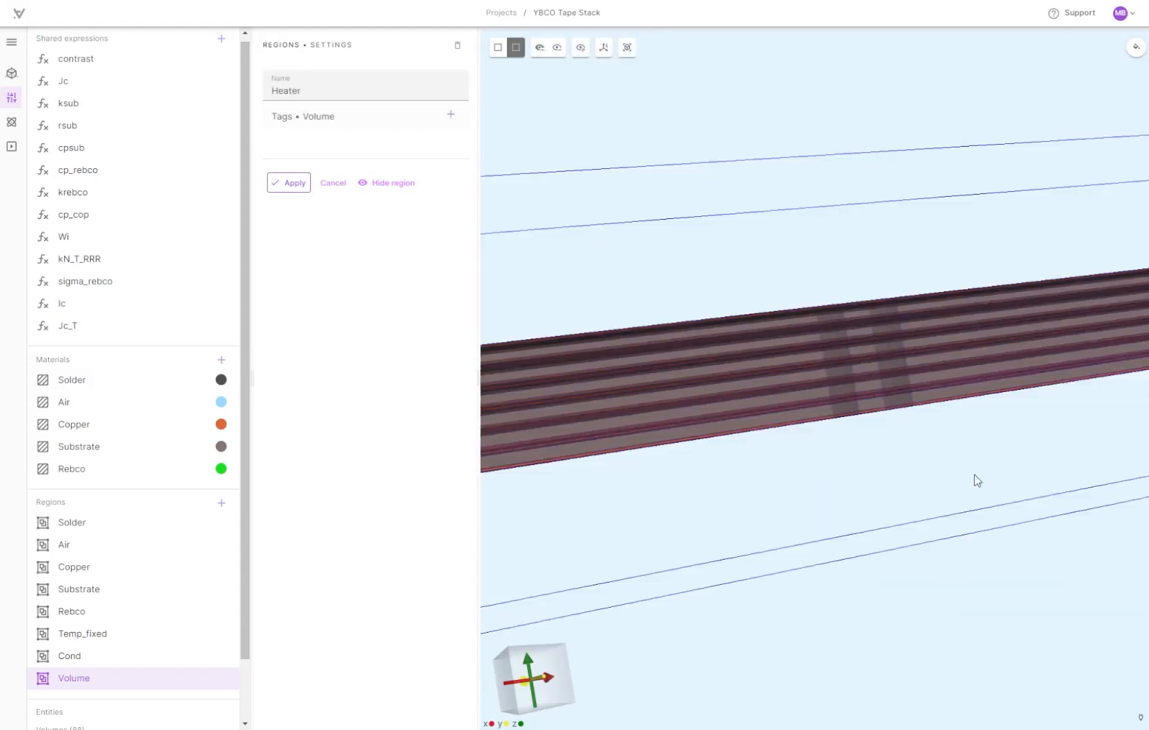
Return to the opaque display and add the top two thin superconducting layer volumes of the stack's central segment (36 and 31) to Heater
{"action": "scroll", "coordinate": [975, 477], "scroll_direction": "up", "scroll_amount": 3}
{"action": "middle_click_drag", "start_coordinate": [945, 498], "coordinate": [735, 568]}
{"action": "scroll", "coordinate": [744, 583], "scroll_direction": "up", "scroll_amount": 3}
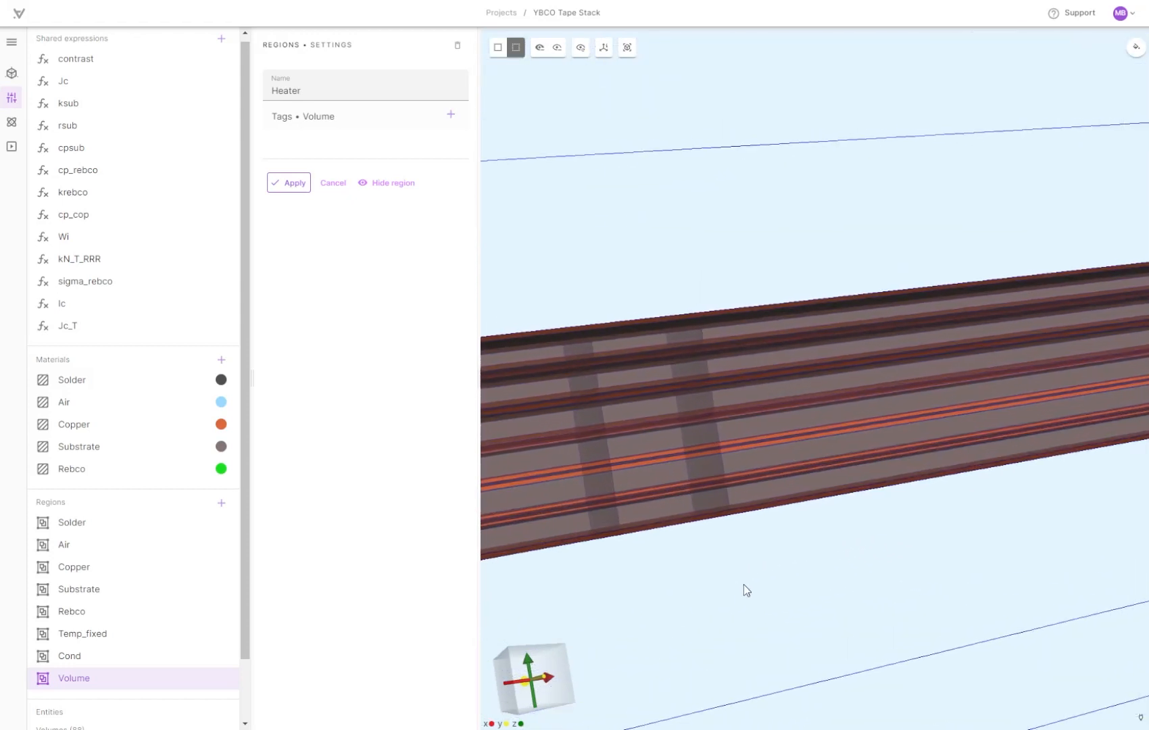
{"action": "left_click_drag", "start_coordinate": [743, 585], "coordinate": [697, 596]}
{"action": "scroll", "coordinate": [698, 595], "scroll_direction": "up", "scroll_amount": 3}
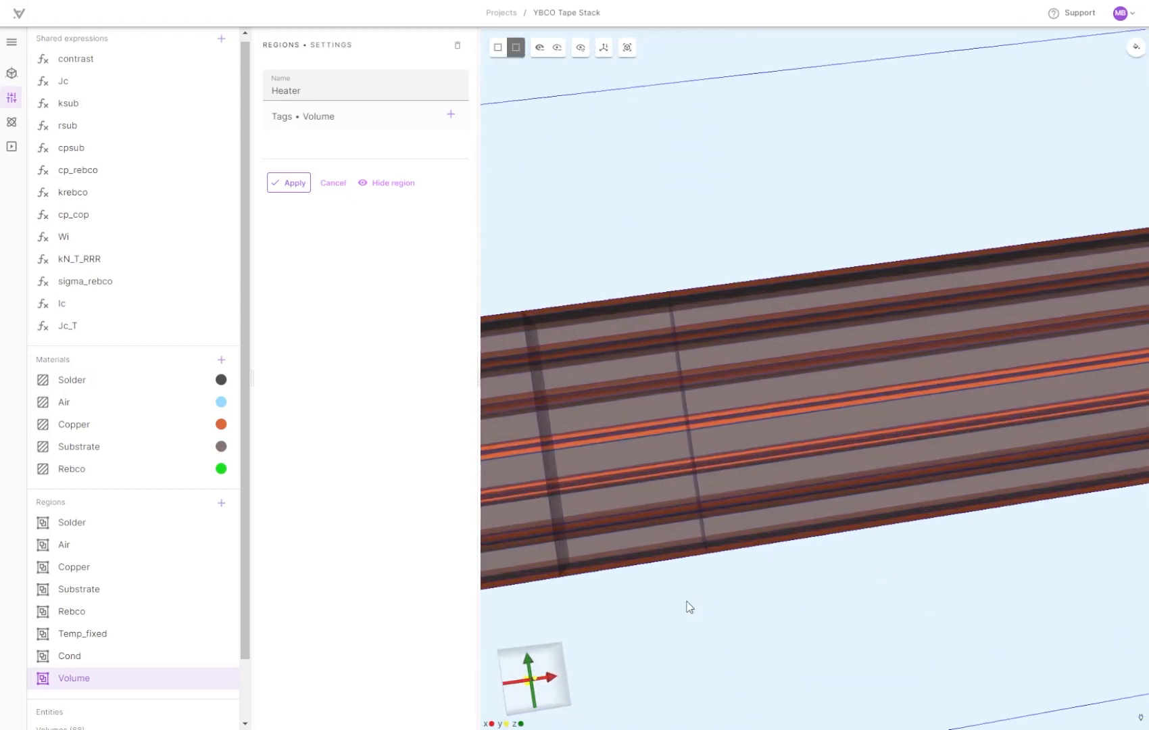
{"action": "left_click", "coordinate": [498, 47]}
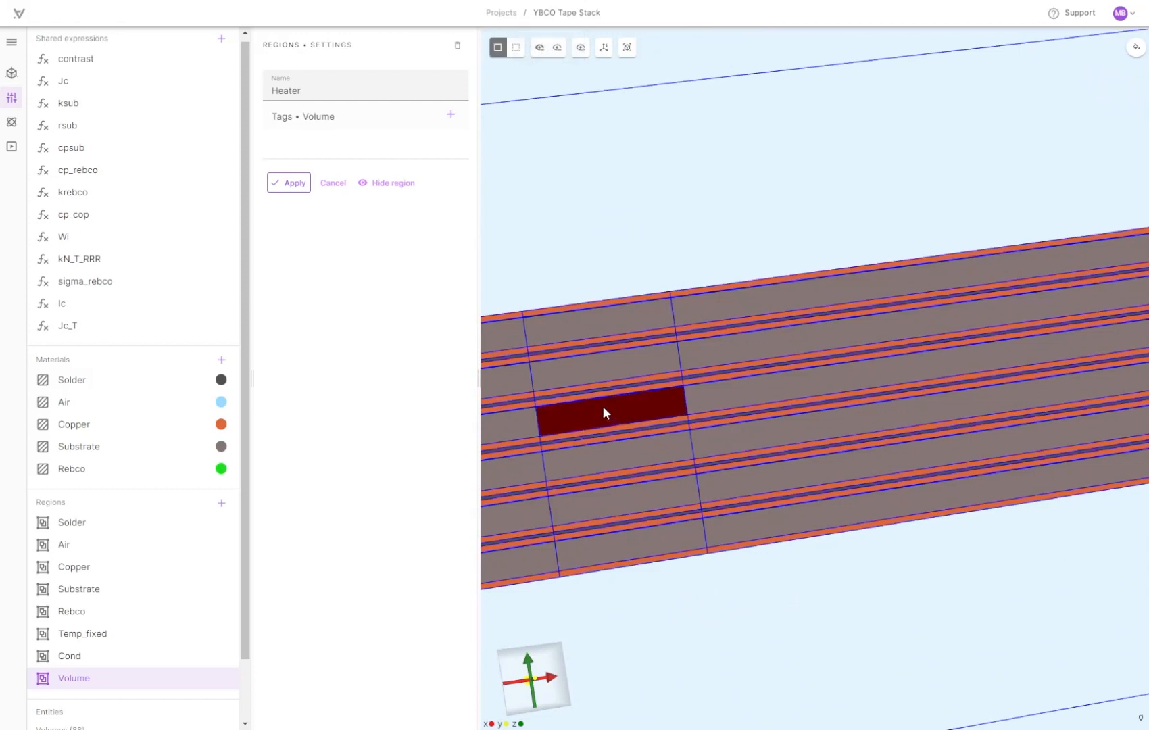
{"action": "scroll", "coordinate": [602, 406], "scroll_direction": "up", "scroll_amount": 3}
{"action": "middle_click_drag", "start_coordinate": [624, 367], "coordinate": [720, 401]}
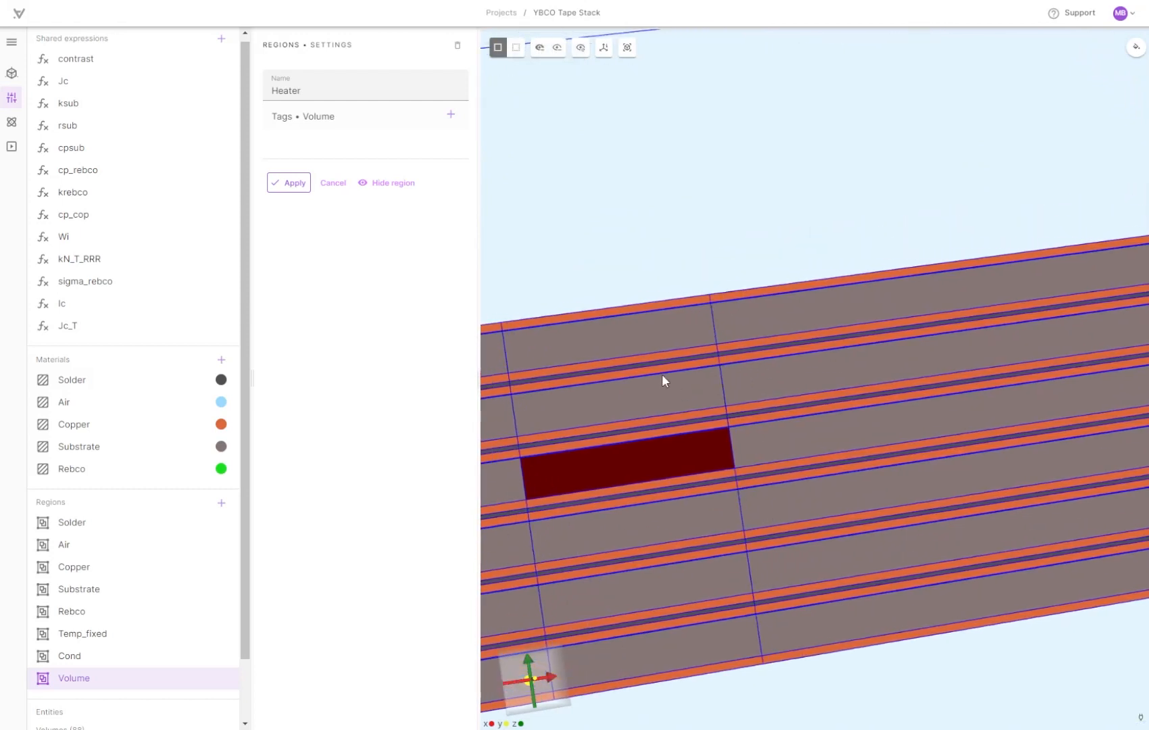
{"action": "scroll", "coordinate": [662, 373], "scroll_direction": "up", "scroll_amount": 5}
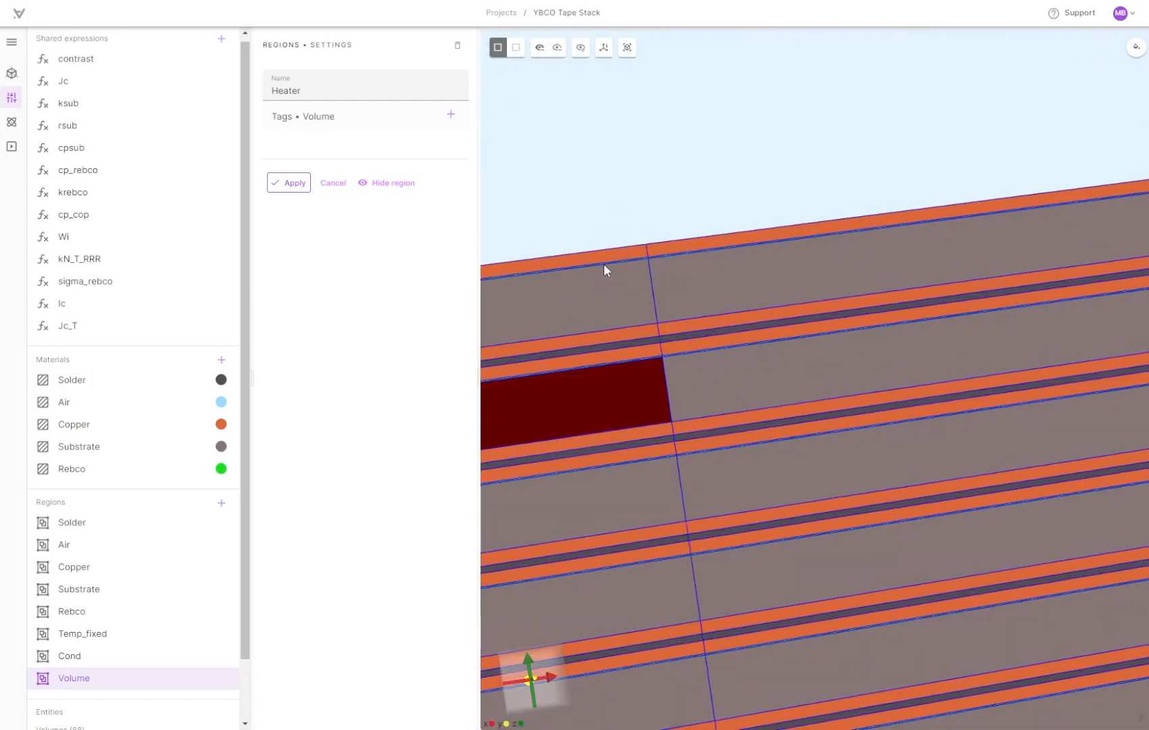
{"action": "left_click", "coordinate": [603, 268]}
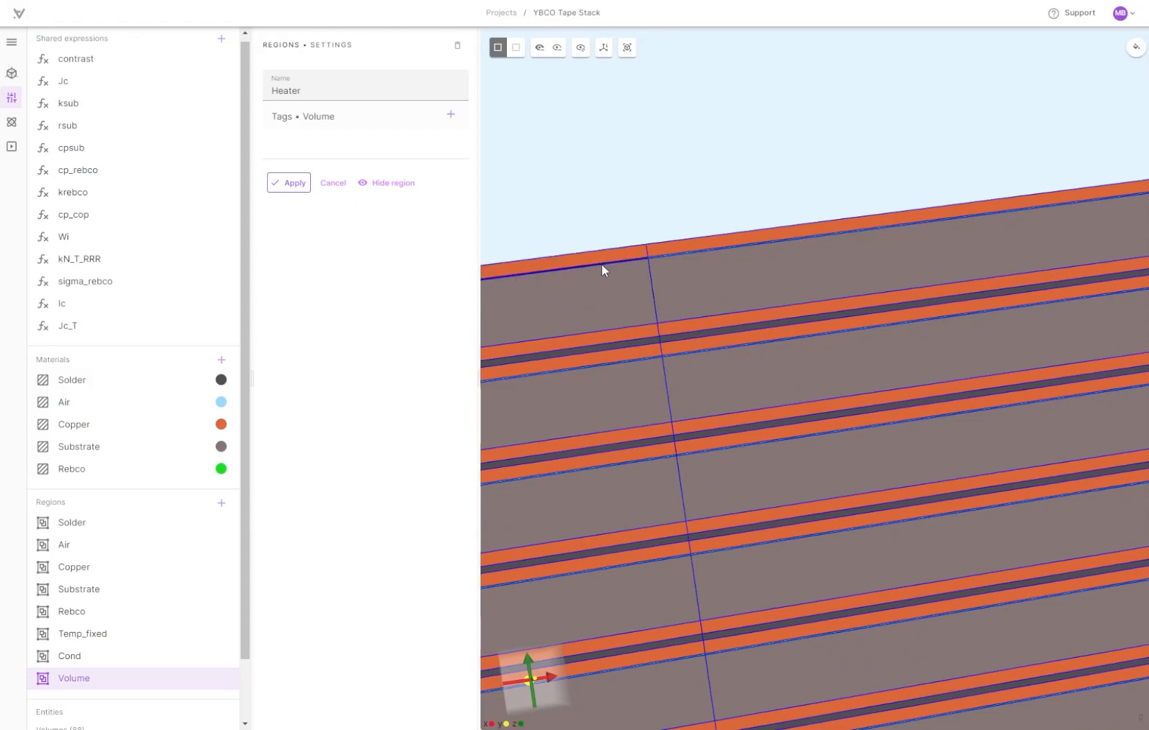
{"action": "left_click", "coordinate": [611, 364]}
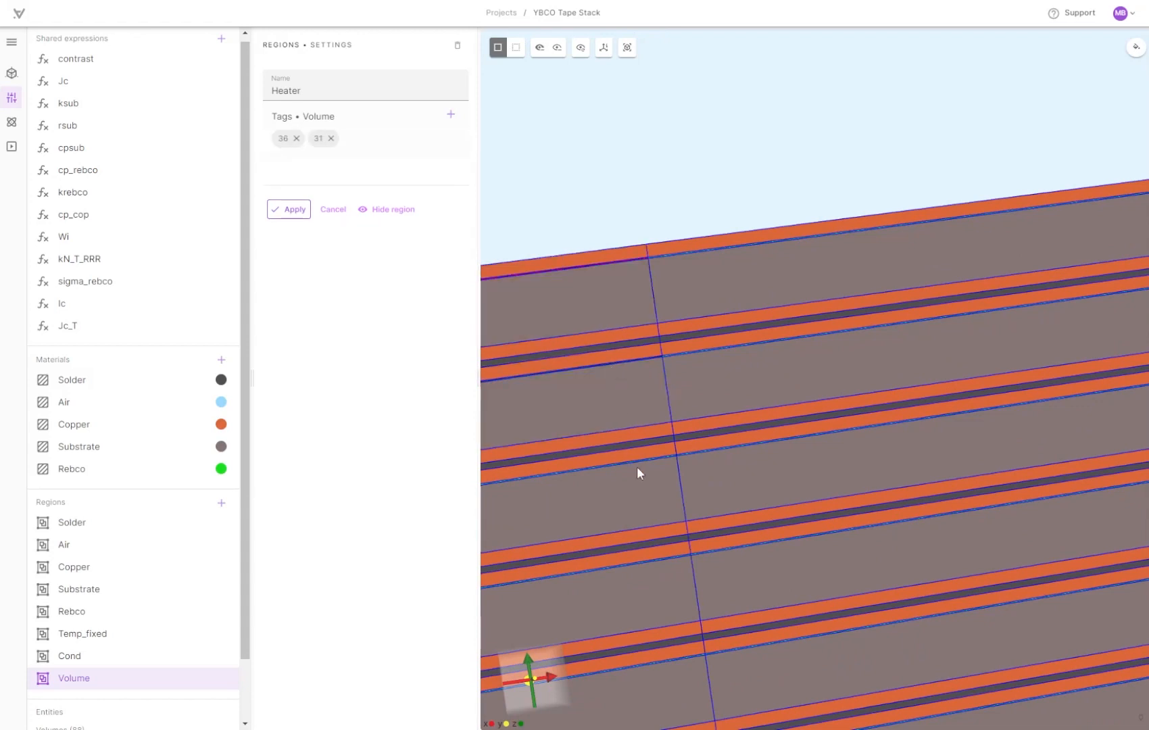
Add the central segment's four remaining thin superconducting layer volumes (26, 21, 16 and 8) to Heater and apply the region
{"action": "left_click", "coordinate": [636, 461]}
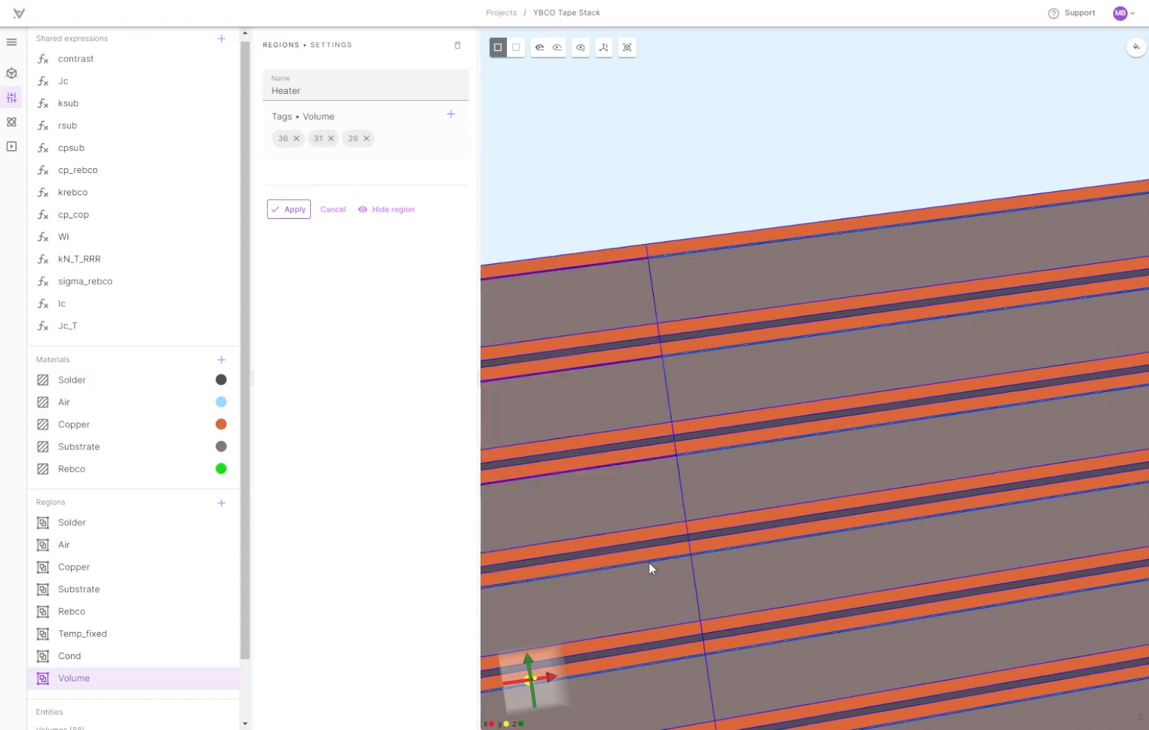
{"action": "left_click", "coordinate": [639, 576]}
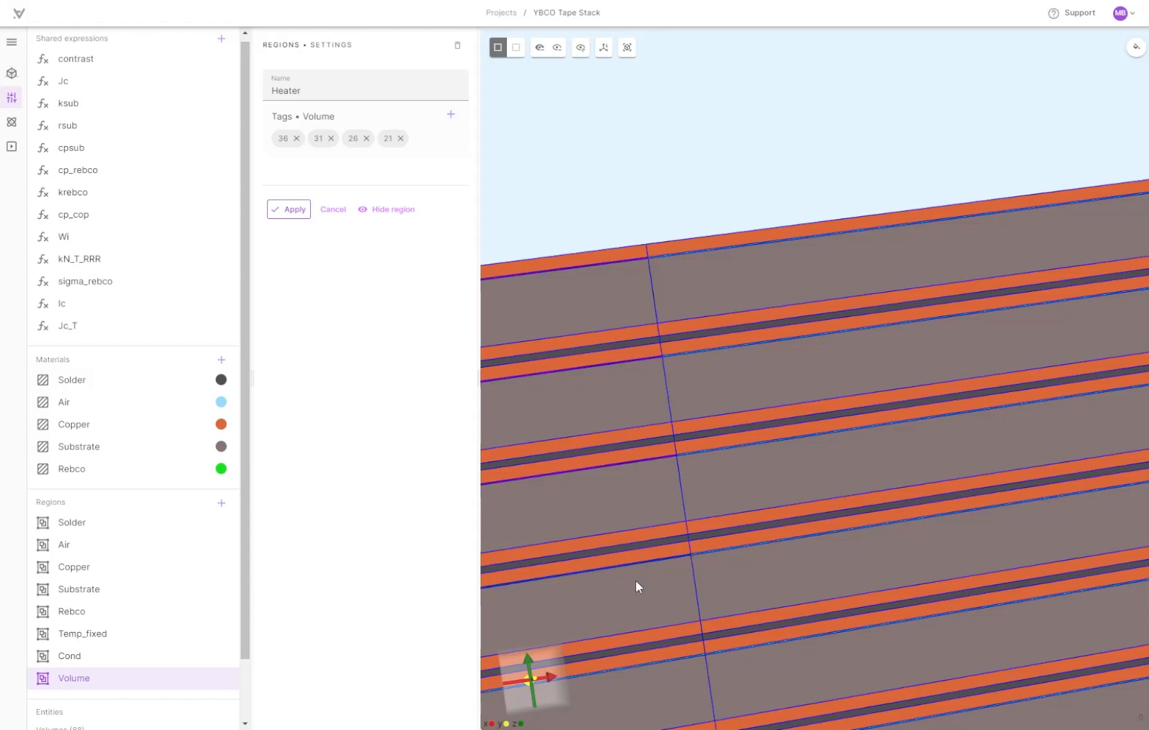
{"action": "left_click", "coordinate": [661, 661]}
{"action": "right_click_drag", "start_coordinate": [681, 687], "coordinate": [717, 561]}
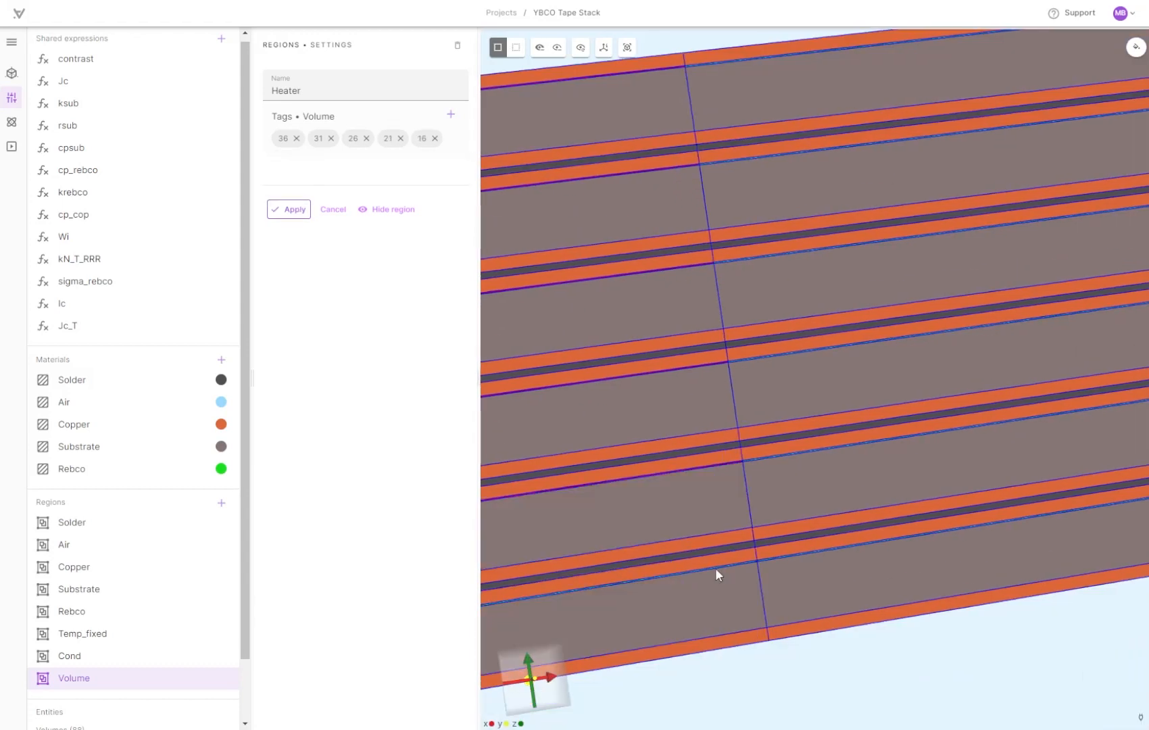
{"action": "left_click", "coordinate": [717, 569]}
{"action": "scroll", "coordinate": [732, 651], "scroll_direction": "down", "scroll_amount": 1}
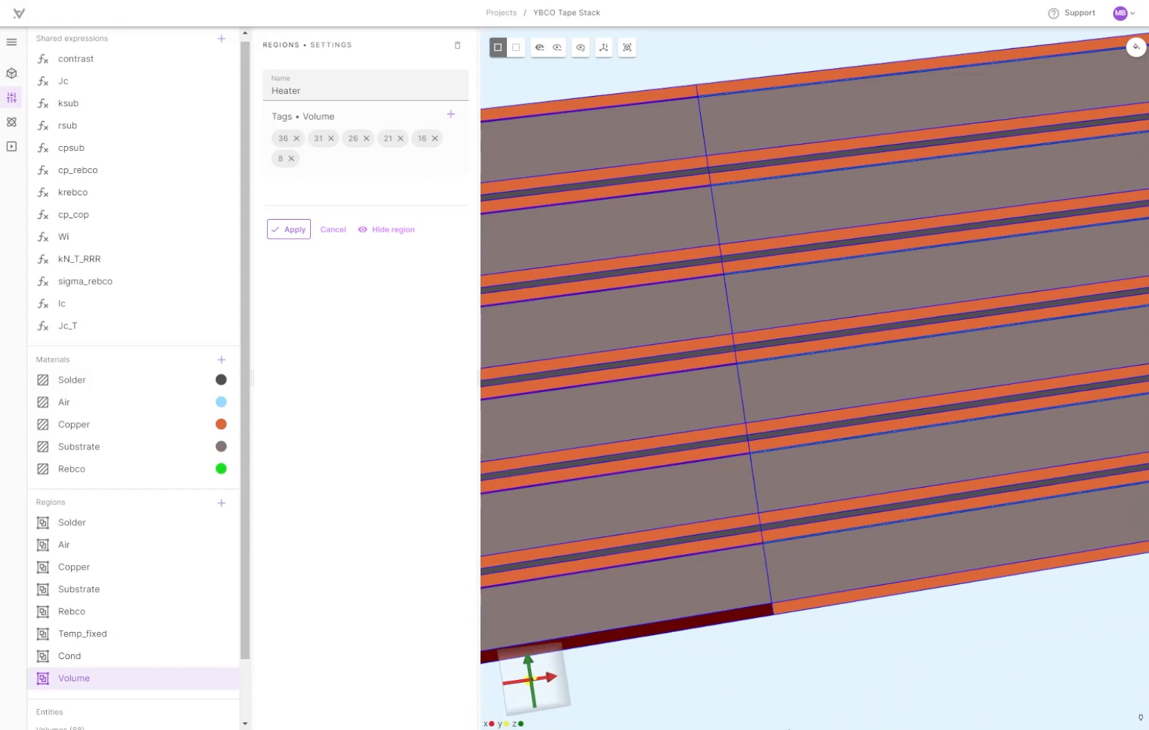
{"action": "left_click", "coordinate": [301, 233]}
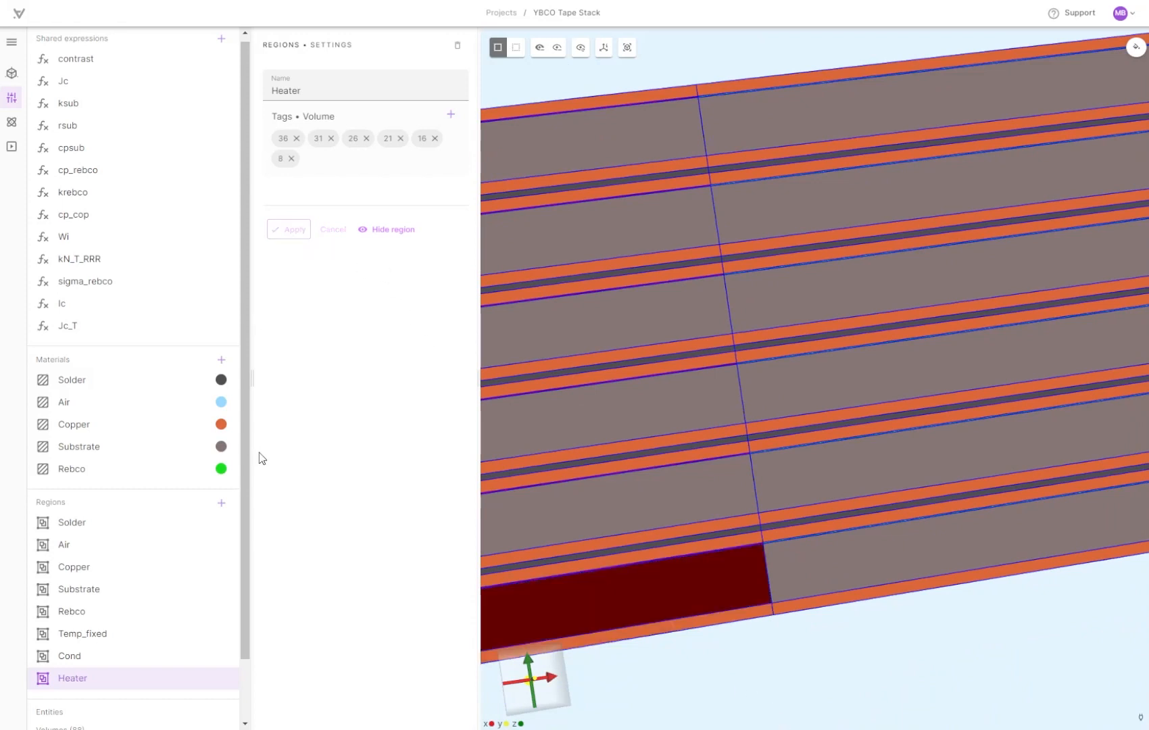
Unhide the surrounding air volume and reset the view, then face the end of the stack
{"action": "left_click", "coordinate": [579, 49]}
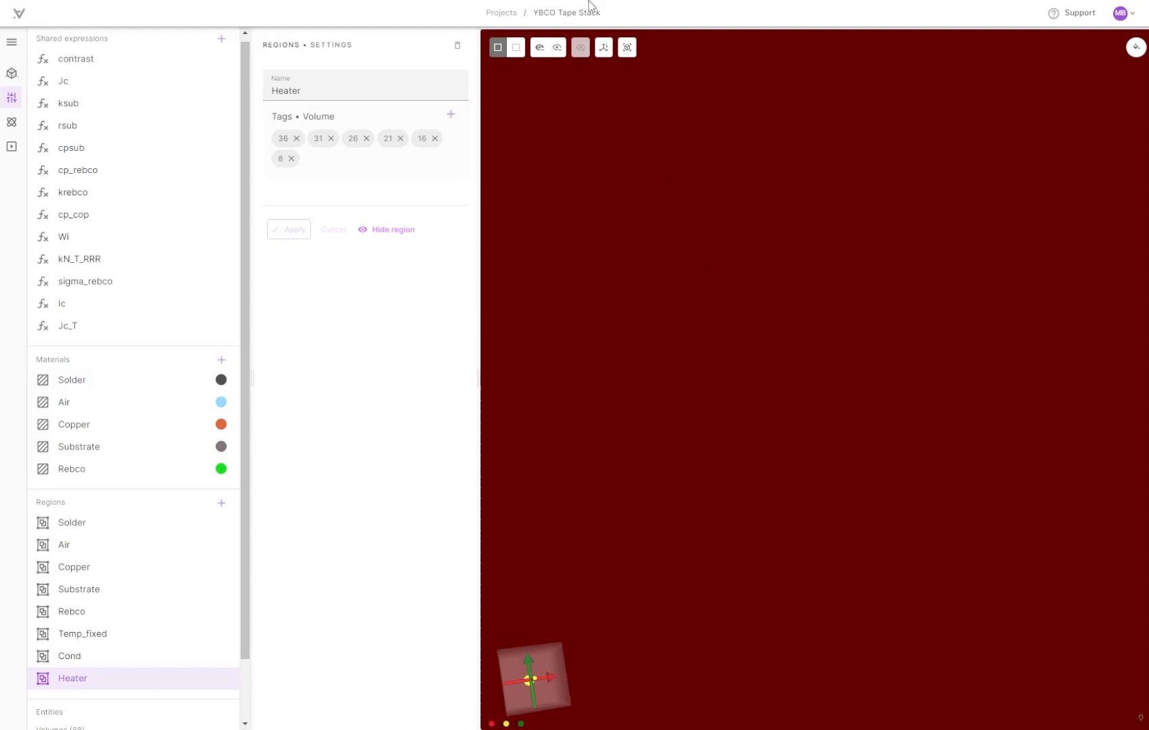
{"action": "left_click", "coordinate": [604, 48]}
{"action": "left_click", "coordinate": [625, 50]}
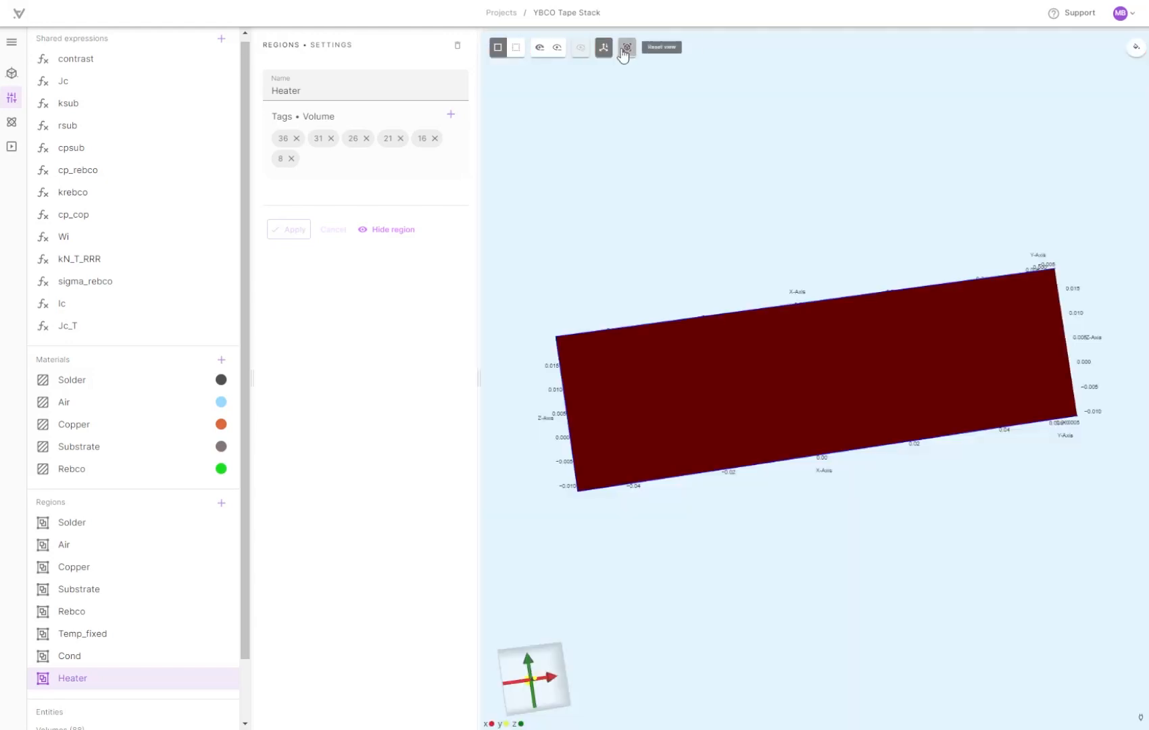
{"action": "left_click", "coordinate": [605, 49]}
{"action": "left_click_drag", "start_coordinate": [706, 526], "coordinate": [893, 533]}
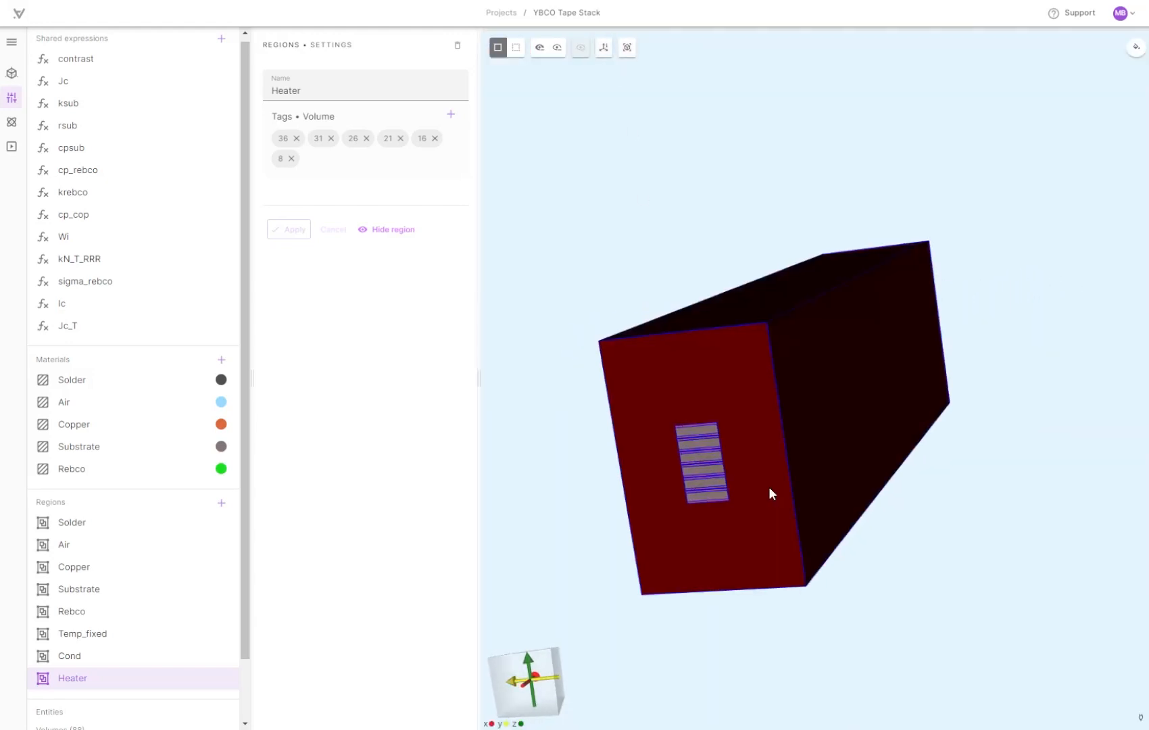
{"action": "left_click_drag", "start_coordinate": [770, 493], "coordinate": [841, 477]}
{"action": "scroll", "coordinate": [845, 478], "scroll_direction": "up", "scroll_amount": 3}
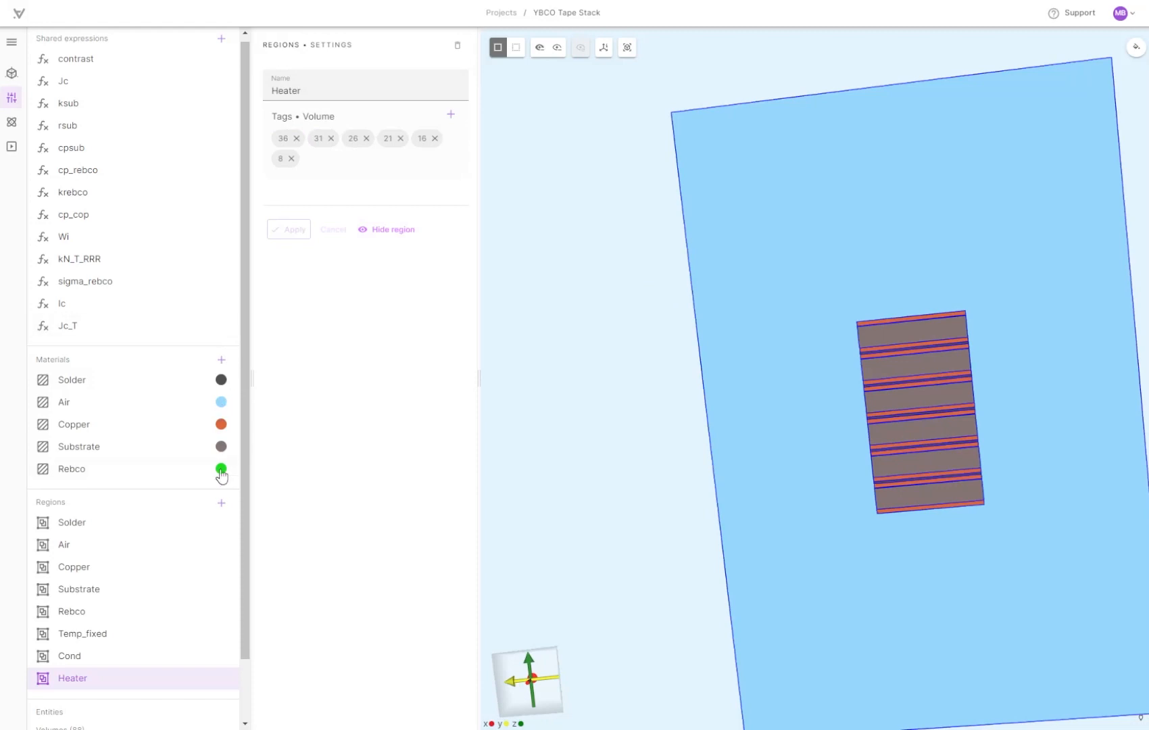
Add a new curve region and name it Circulation Loop
{"action": "left_click", "coordinate": [221, 504]}
{"action": "left_click", "coordinate": [233, 554]}
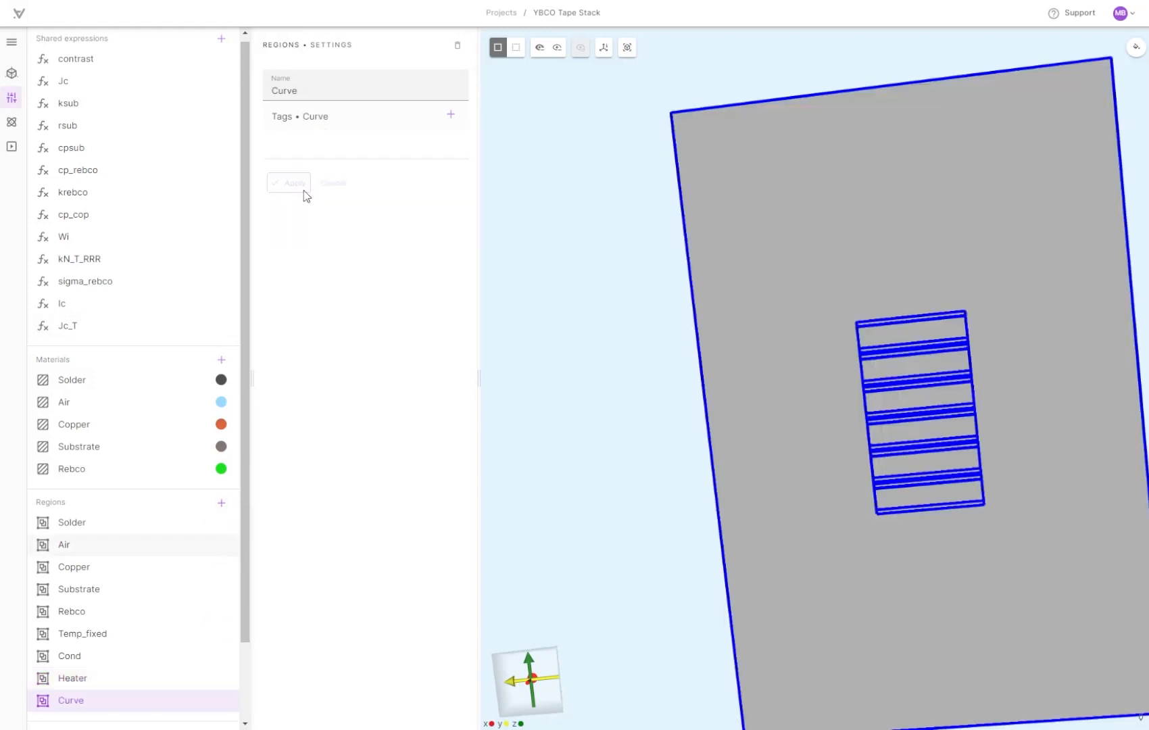
{"action": "left_click_drag", "start_coordinate": [298, 91], "coordinate": [266, 92]}
{"action": "type", "text": "Circulation Loop"}
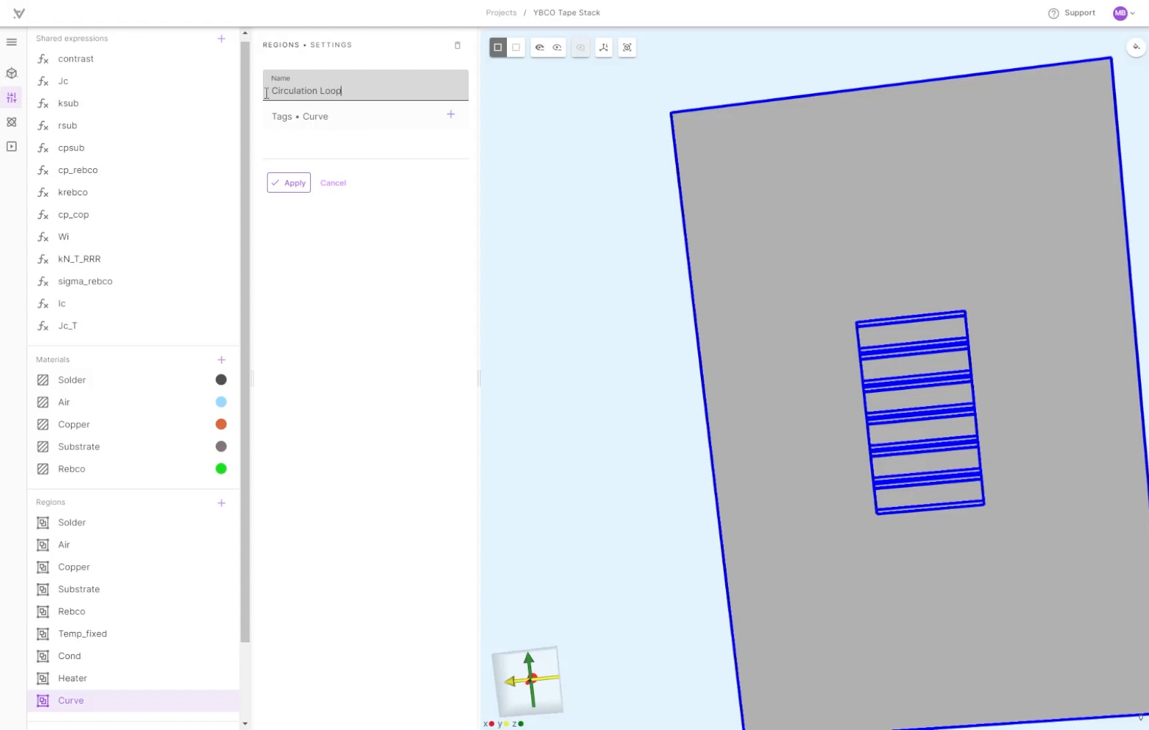
Add the stack end's bottom edge (4) to Circulation Loop, then hide the surrounding air volume and add the lower right side edges
{"action": "scroll", "coordinate": [798, 419], "scroll_direction": "up", "scroll_amount": 5}
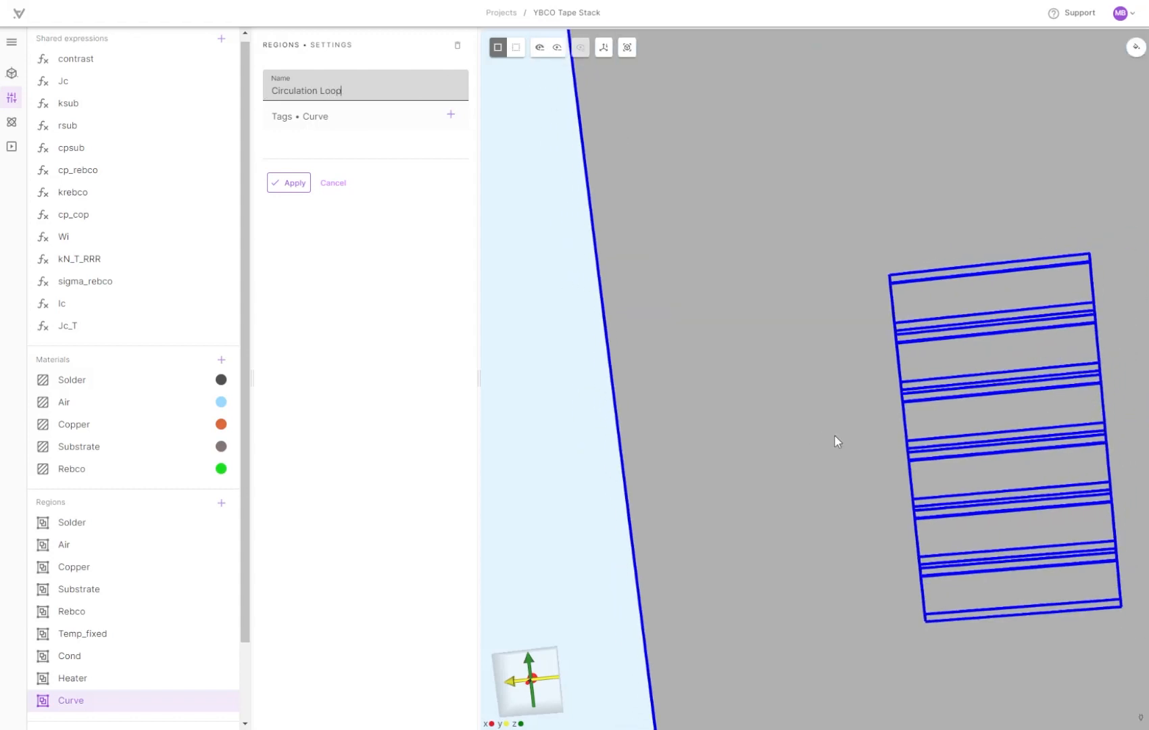
{"action": "middle_click_drag", "start_coordinate": [834, 437], "coordinate": [711, 419]}
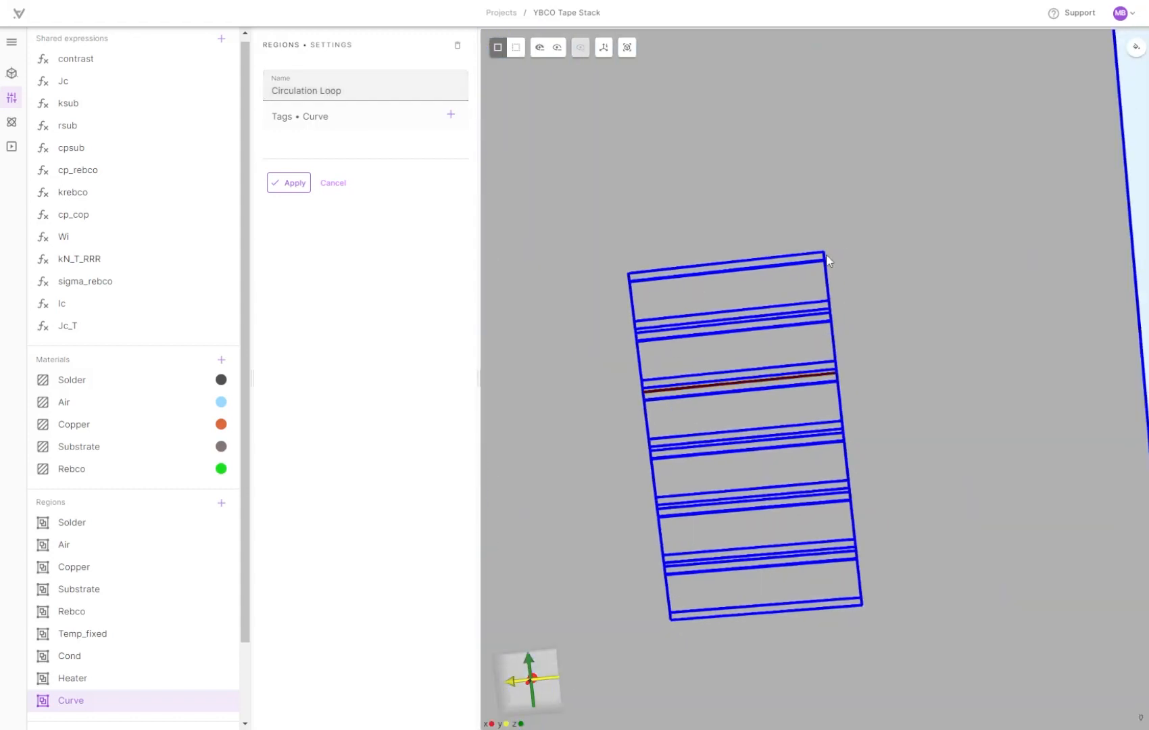
{"action": "left_click", "coordinate": [689, 623]}
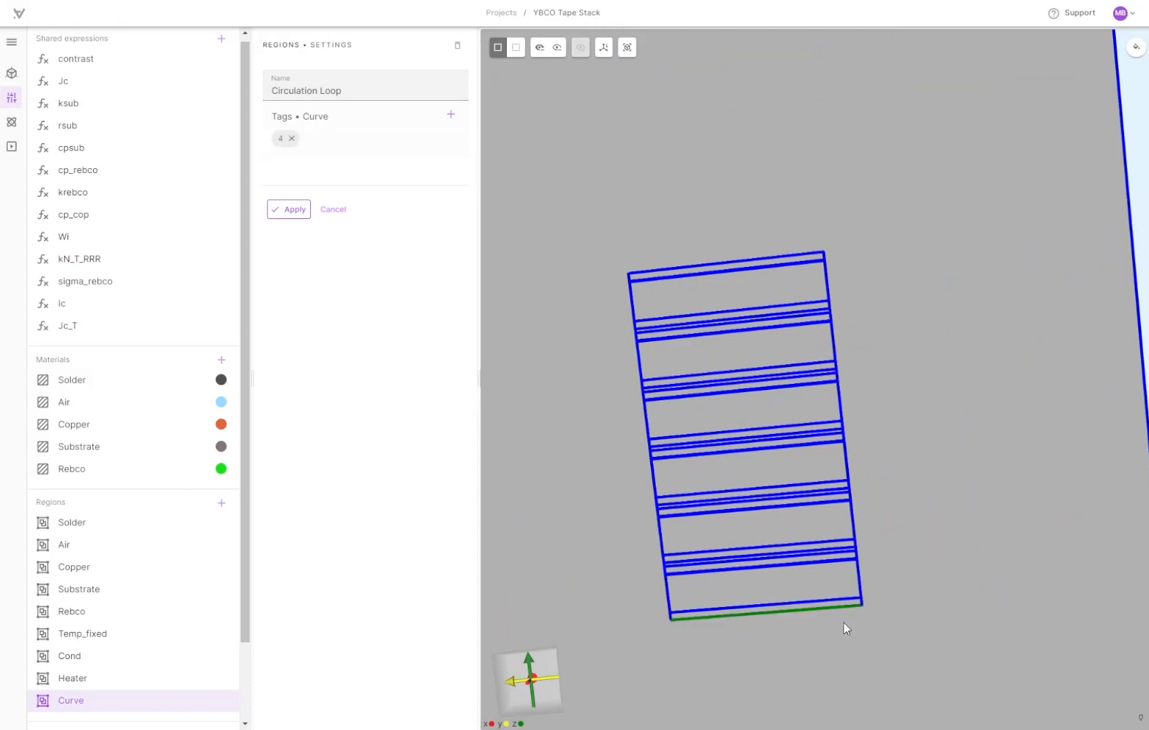
{"action": "left_click", "coordinate": [539, 47]}
{"action": "left_click", "coordinate": [993, 397]}
{"action": "left_click", "coordinate": [981, 429]}
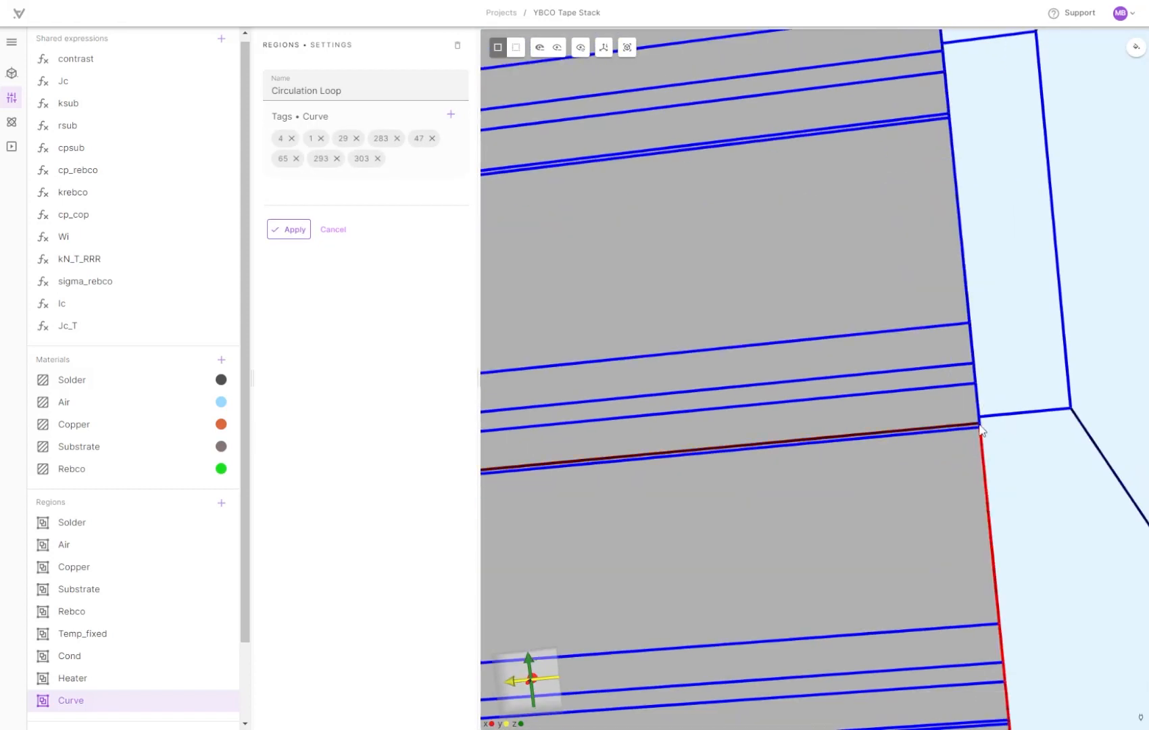
Continue Circulation Loop up the right side of the stack end by adding each layer's outer edge through curve 369
{"action": "left_click", "coordinate": [980, 414]}
{"action": "left_click", "coordinate": [981, 246]}
{"action": "left_click", "coordinate": [975, 247]}
{"action": "left_click", "coordinate": [997, 466]}
{"action": "left_click", "coordinate": [981, 306]}
{"action": "left_click", "coordinate": [978, 284]}
{"action": "left_click", "coordinate": [975, 250]}
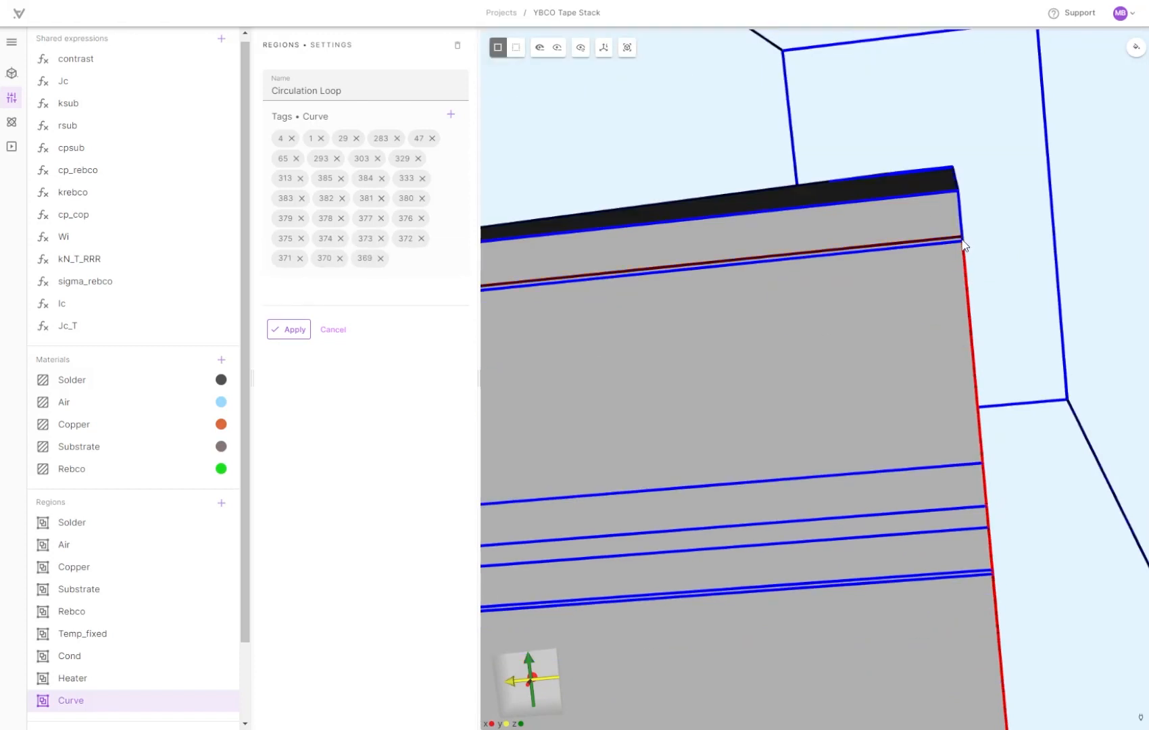
Extend Circulation Loop around the top right corner, across the stack end's top edge, and onto the upper left side edges
{"action": "left_click", "coordinate": [965, 243]}
{"action": "left_click", "coordinate": [944, 193]}
{"action": "left_click", "coordinate": [650, 204]}
{"action": "left_click", "coordinate": [662, 318]}
{"action": "scroll", "coordinate": [863, 187], "scroll_direction": "up", "scroll_amount": 5}
{"action": "left_click", "coordinate": [886, 220]}
{"action": "left_click", "coordinate": [899, 355]}
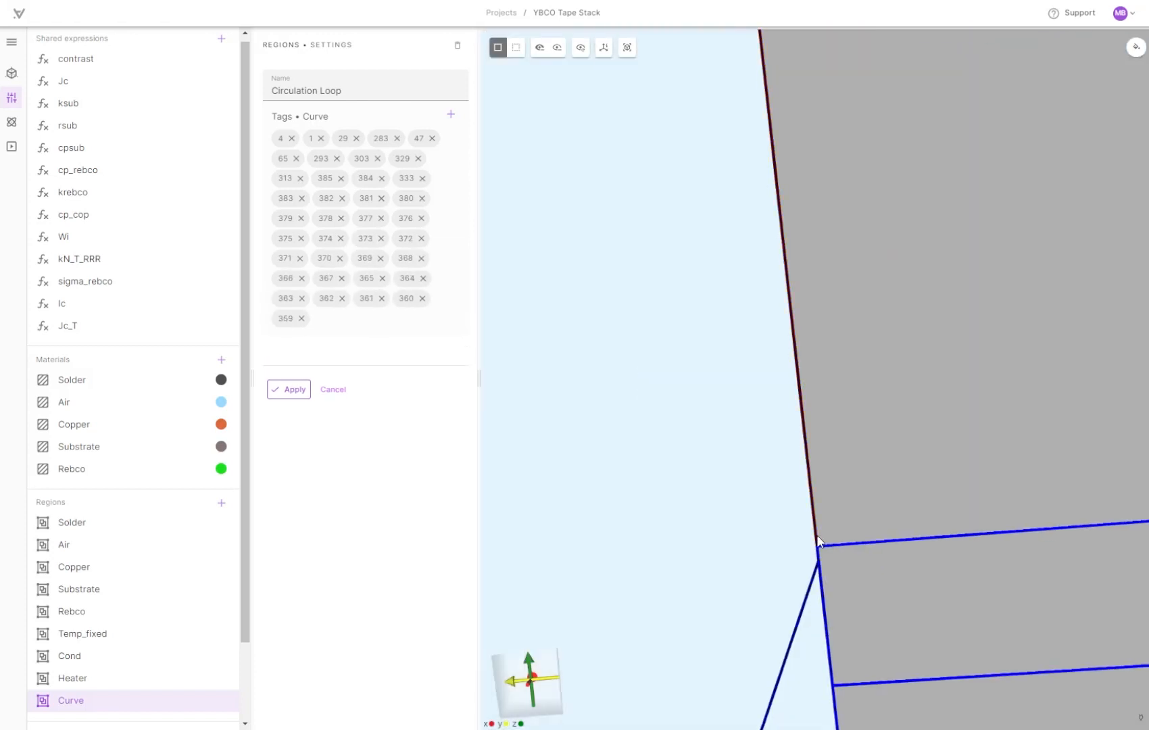
Continue Circulation Loop down the left side of the stack end by adding the layers' outer edges through curve 315
{"action": "left_click", "coordinate": [818, 535]}
{"action": "scroll", "coordinate": [818, 535], "scroll_direction": "down", "scroll_amount": 5}
{"action": "left_click", "coordinate": [788, 194]}
{"action": "left_click", "coordinate": [814, 411]}
{"action": "left_click", "coordinate": [822, 486]}
{"action": "scroll", "coordinate": [818, 450], "scroll_direction": "up", "scroll_amount": 4}
{"action": "left_click", "coordinate": [817, 561]}
{"action": "left_click", "coordinate": [822, 587]}
{"action": "scroll", "coordinate": [825, 587], "scroll_direction": "down", "scroll_amount": 4}
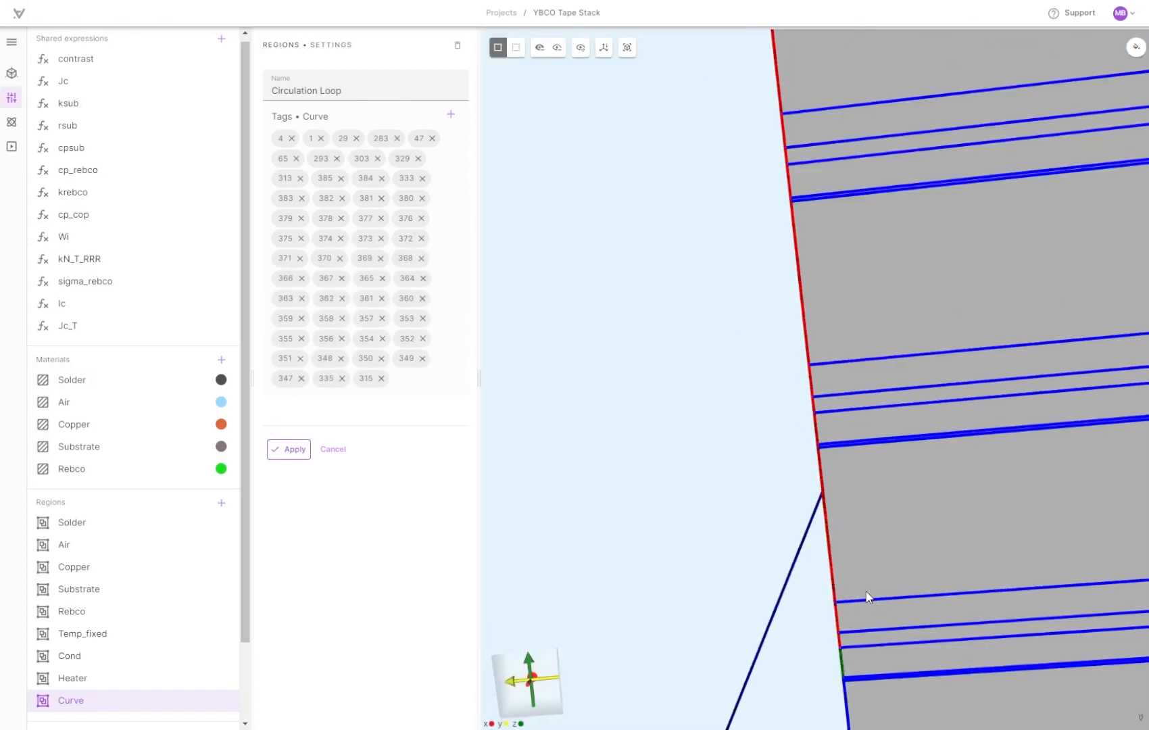
Close Circulation Loop with the remaining lower left edges of the stack end and apply the region
{"action": "scroll", "coordinate": [839, 595], "scroll_direction": "up", "scroll_amount": 4}
{"action": "left_click", "coordinate": [772, 577]}
{"action": "scroll", "coordinate": [775, 575], "scroll_direction": "down", "scroll_amount": 4}
{"action": "left_click", "coordinate": [776, 513]}
{"action": "scroll", "coordinate": [777, 473], "scroll_direction": "down", "scroll_amount": 3}
{"action": "scroll", "coordinate": [776, 465], "scroll_direction": "down", "scroll_amount": 3}
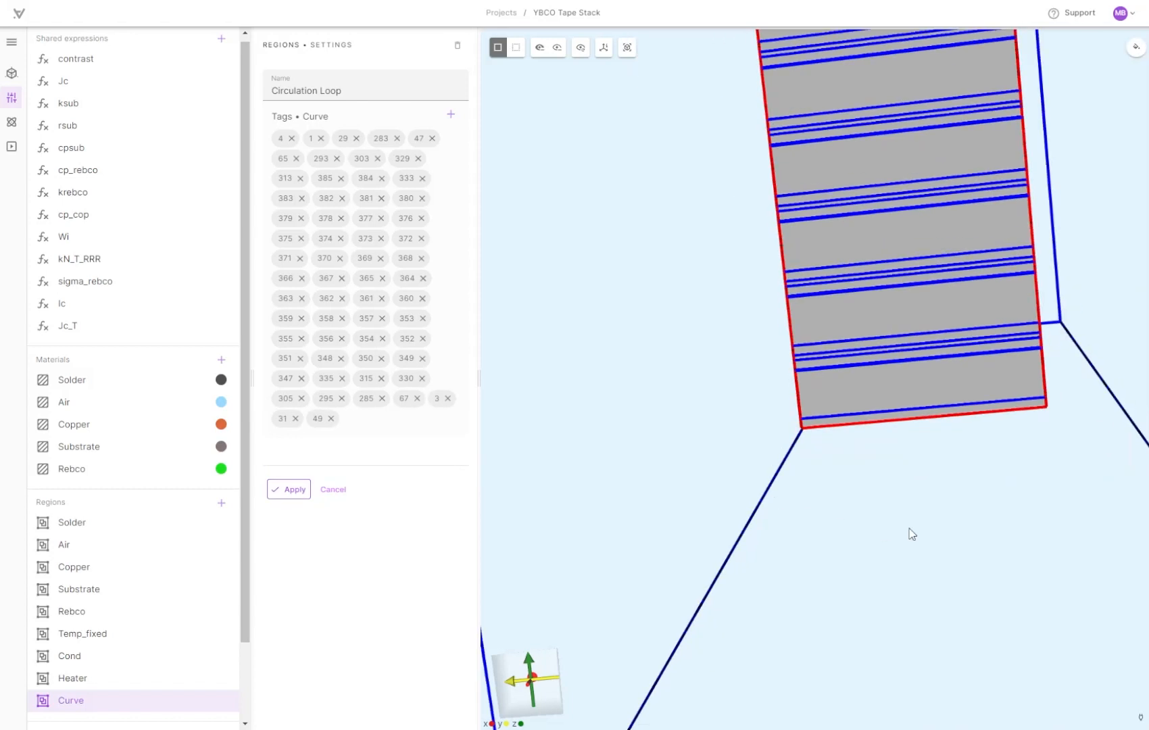
{"action": "scroll", "coordinate": [926, 536], "scroll_direction": "down", "scroll_amount": 2}
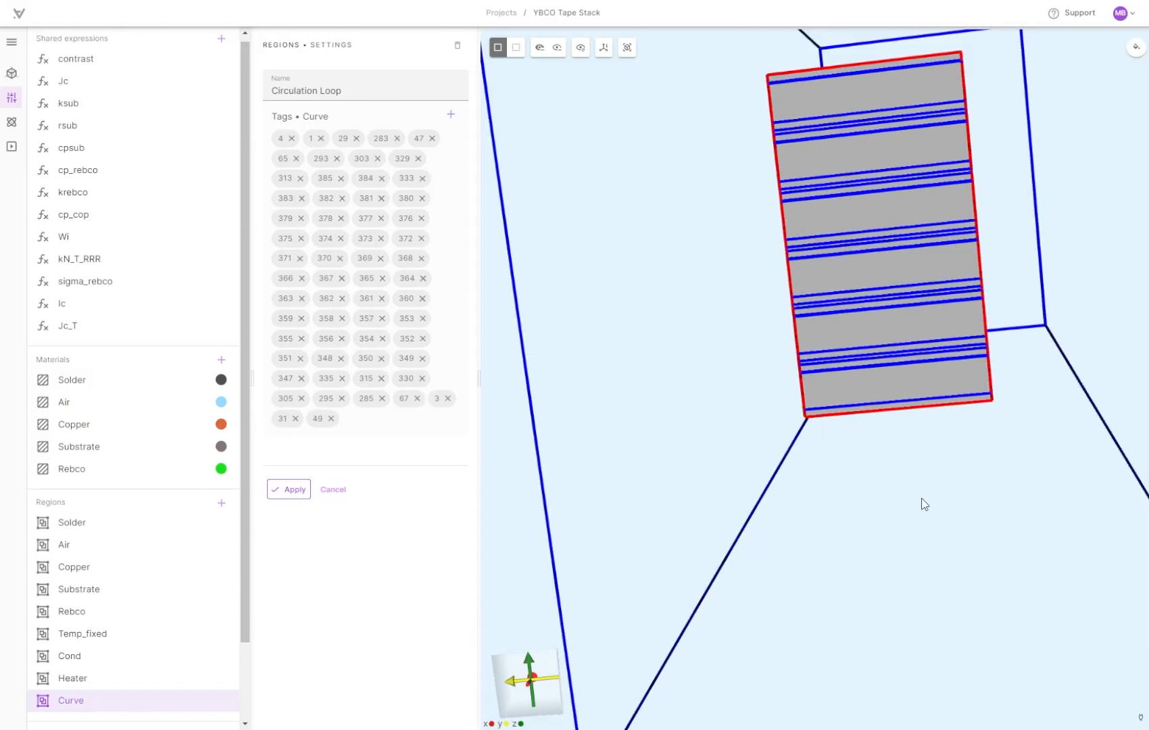
{"action": "left_click", "coordinate": [298, 490]}
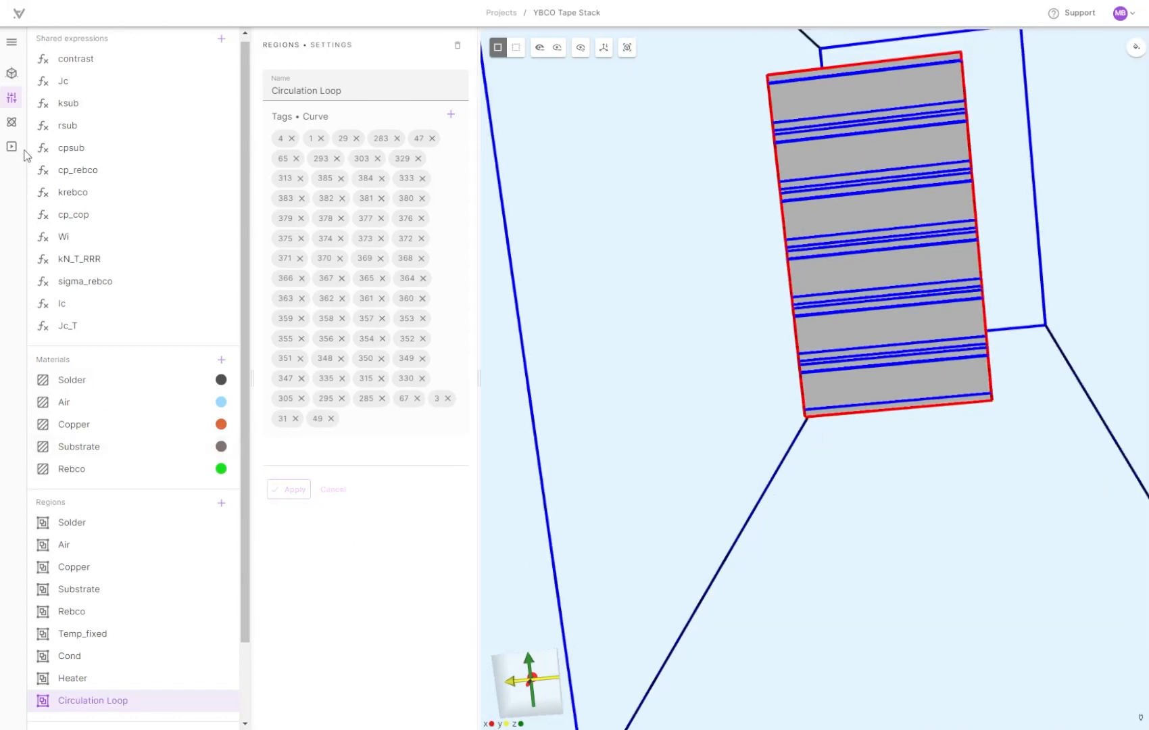
Switch to the physics setup and add Magnetism H and Magnetism φ
{"action": "left_click", "coordinate": [11, 122]}
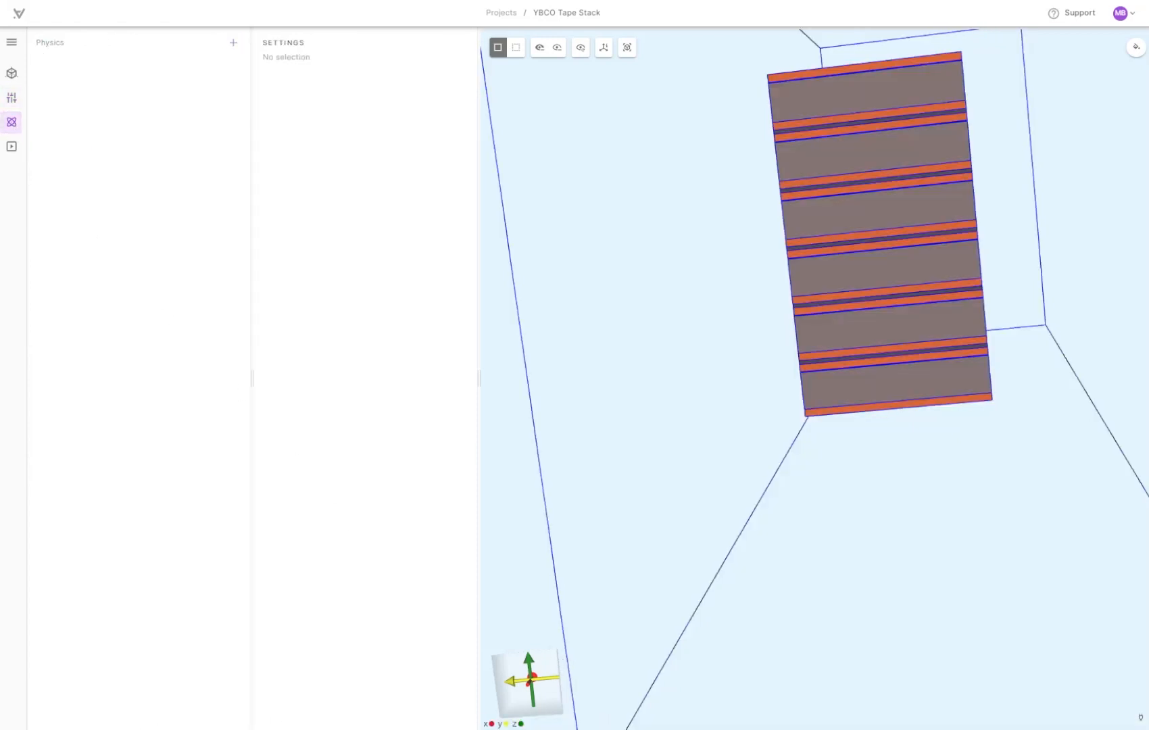
{"action": "scroll", "coordinate": [744, 503], "scroll_direction": "down", "scroll_amount": 5}
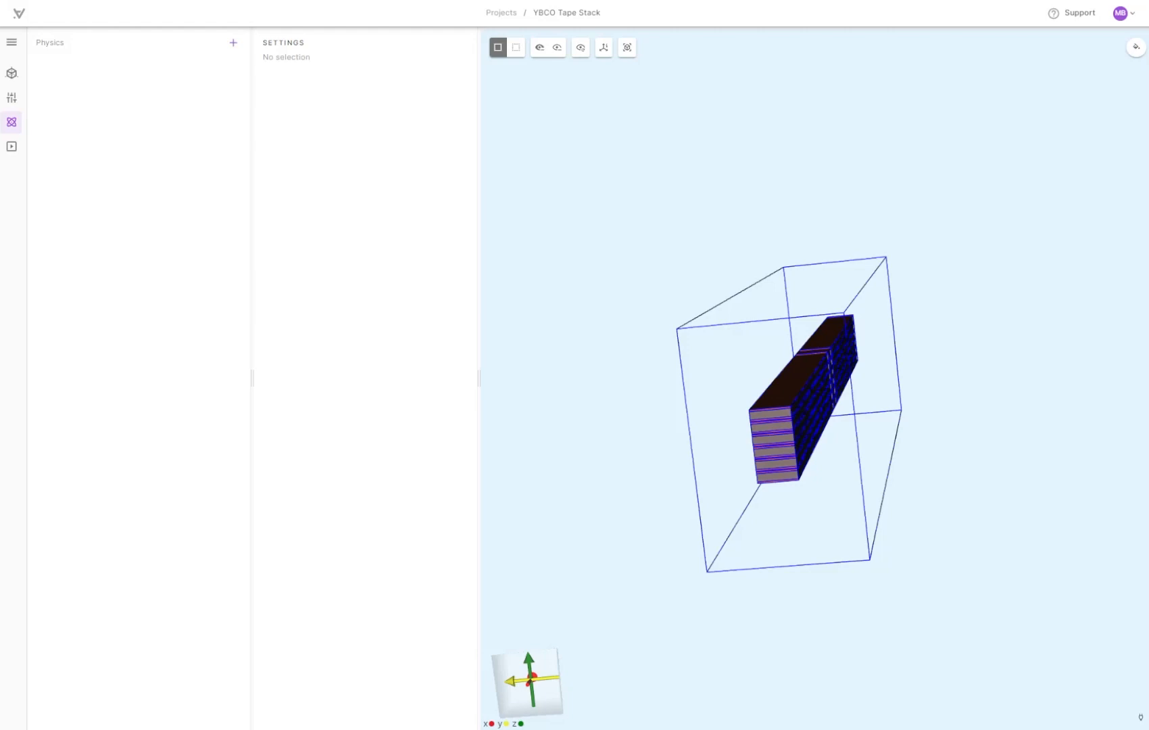
{"action": "left_click", "coordinate": [234, 43]}
{"action": "left_click", "coordinate": [275, 284]}
{"action": "left_click", "coordinate": [234, 42]}
{"action": "left_click", "coordinate": [287, 257]}
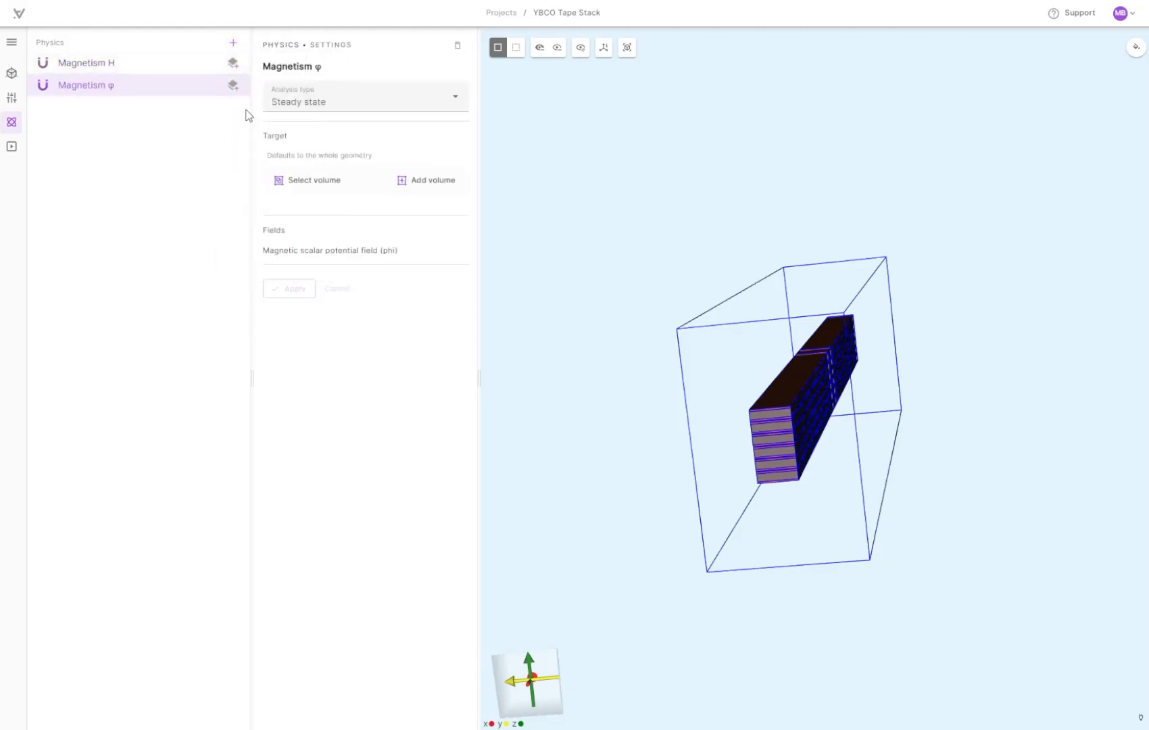
Add an H-φ coupling interaction under Magnetism H and apply it
{"action": "left_click", "coordinate": [234, 86]}
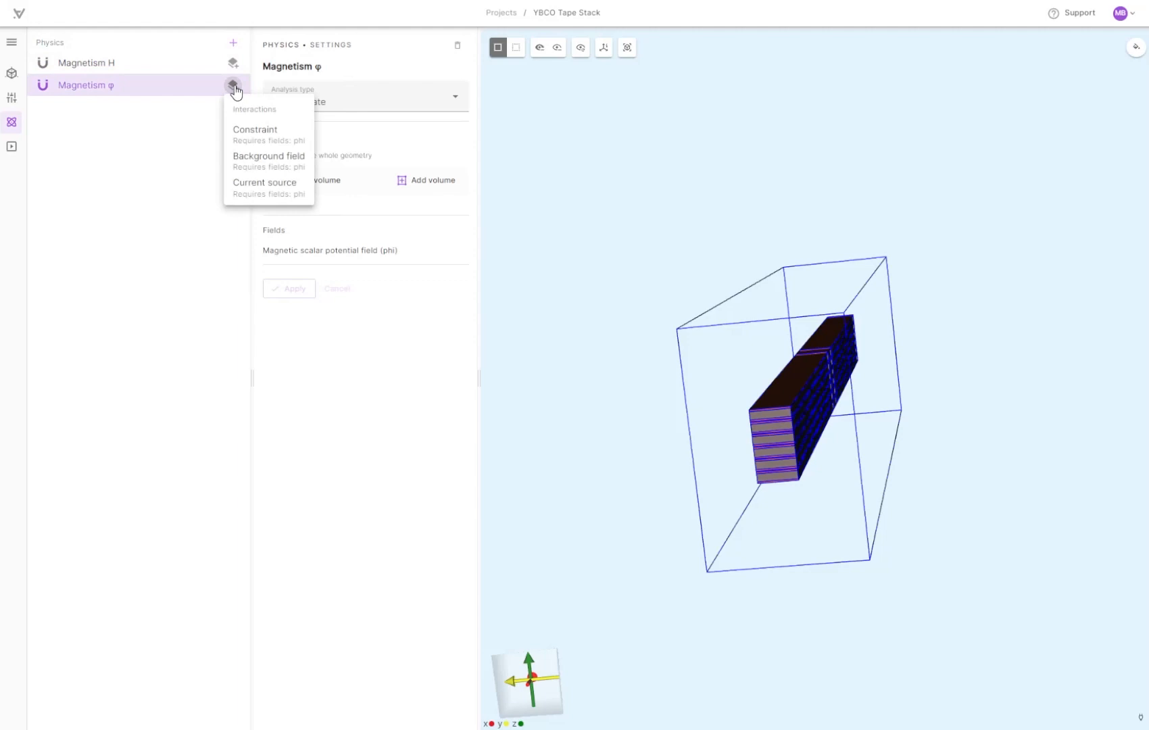
{"action": "left_click", "coordinate": [233, 62]}
{"action": "left_click", "coordinate": [260, 135]}
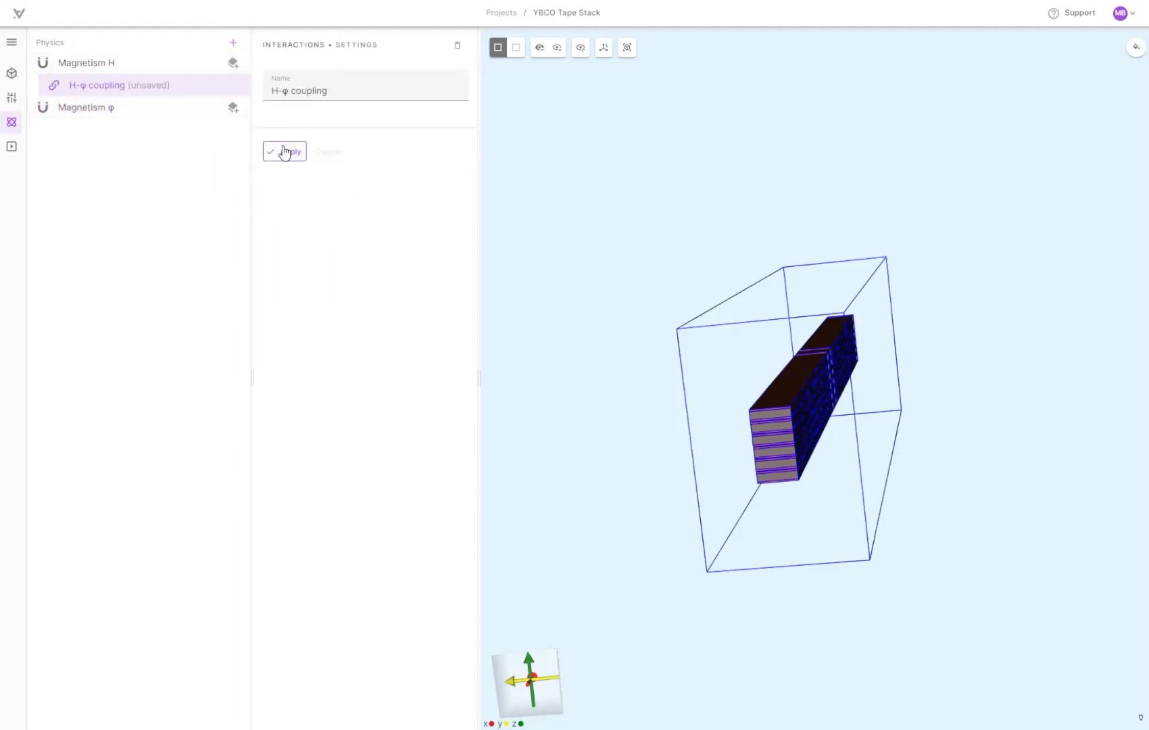
{"action": "left_click", "coordinate": [284, 152]}
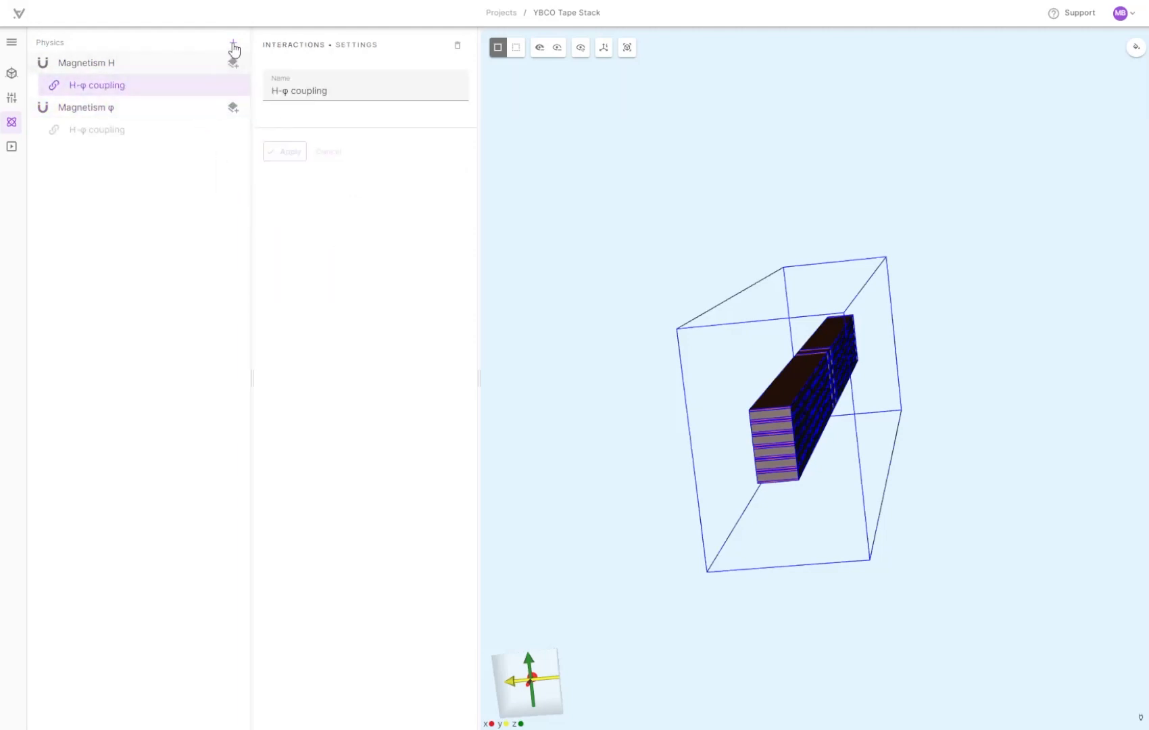
Add the Heat transfer physics with a Joule heating interaction
{"action": "left_click", "coordinate": [233, 44]}
{"action": "left_click", "coordinate": [265, 93]}
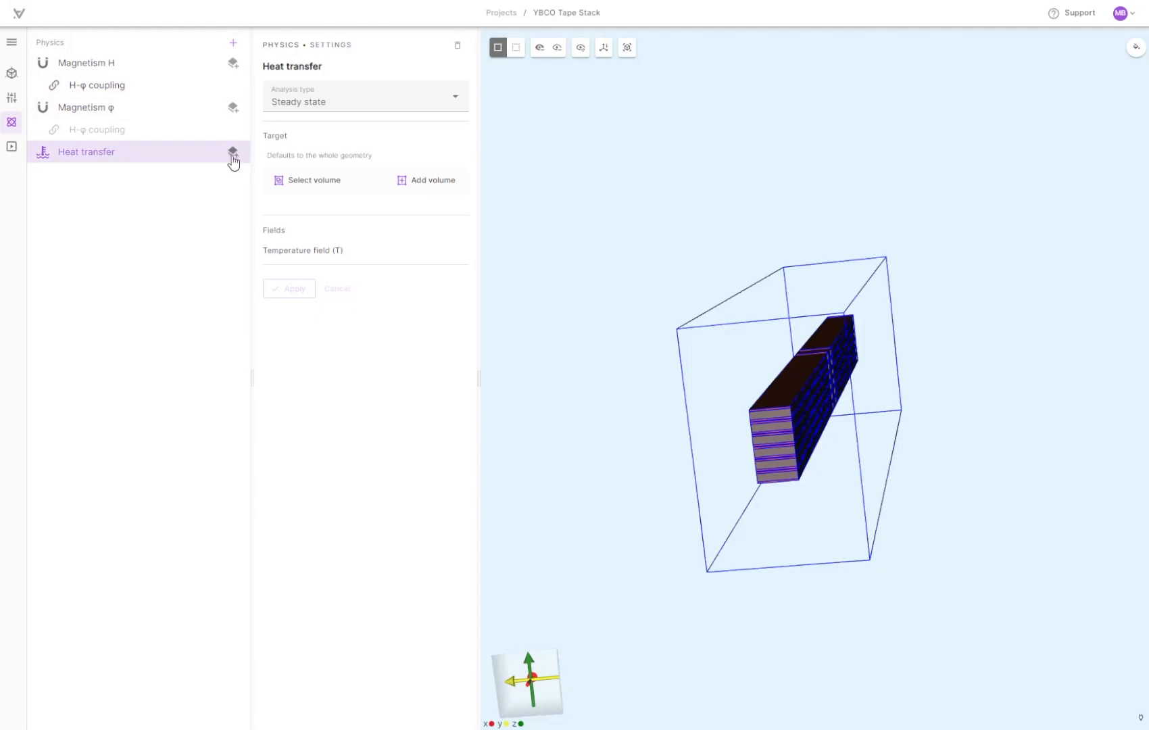
{"action": "left_click", "coordinate": [233, 152]}
{"action": "left_click", "coordinate": [248, 251]}
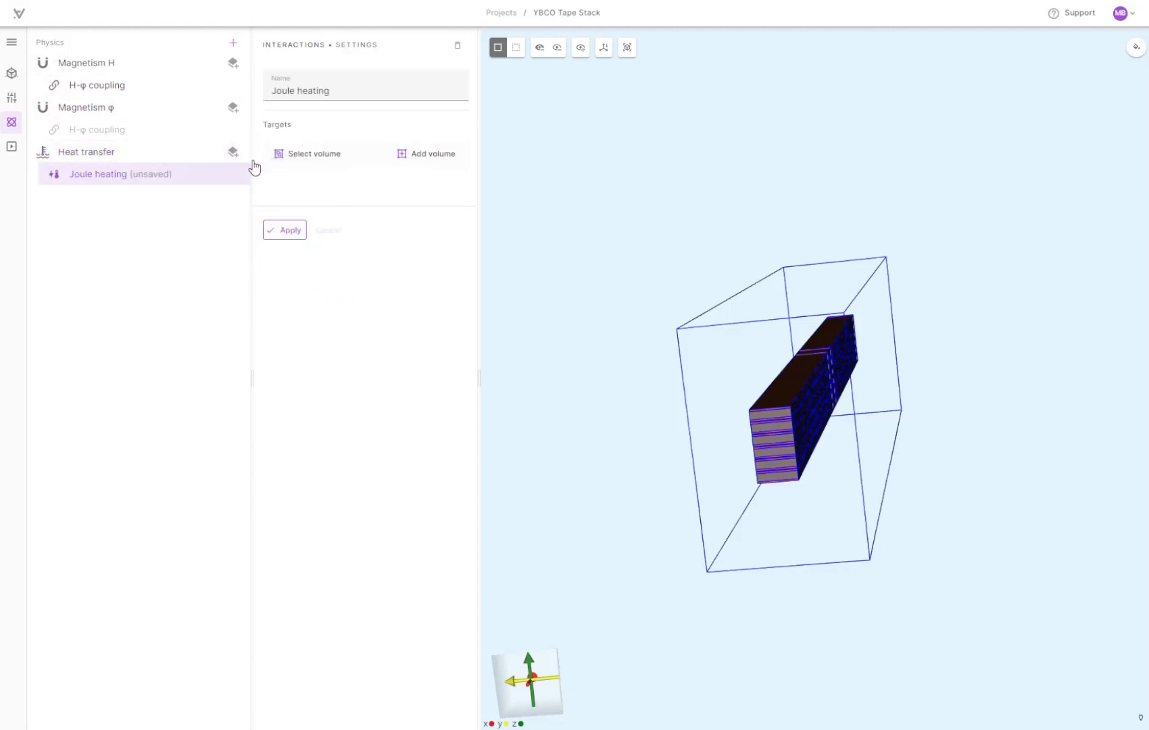
Set the Cond region as the target of both Heat transfer and its Joule heating interaction, and apply both
{"action": "left_click", "coordinate": [169, 159]}
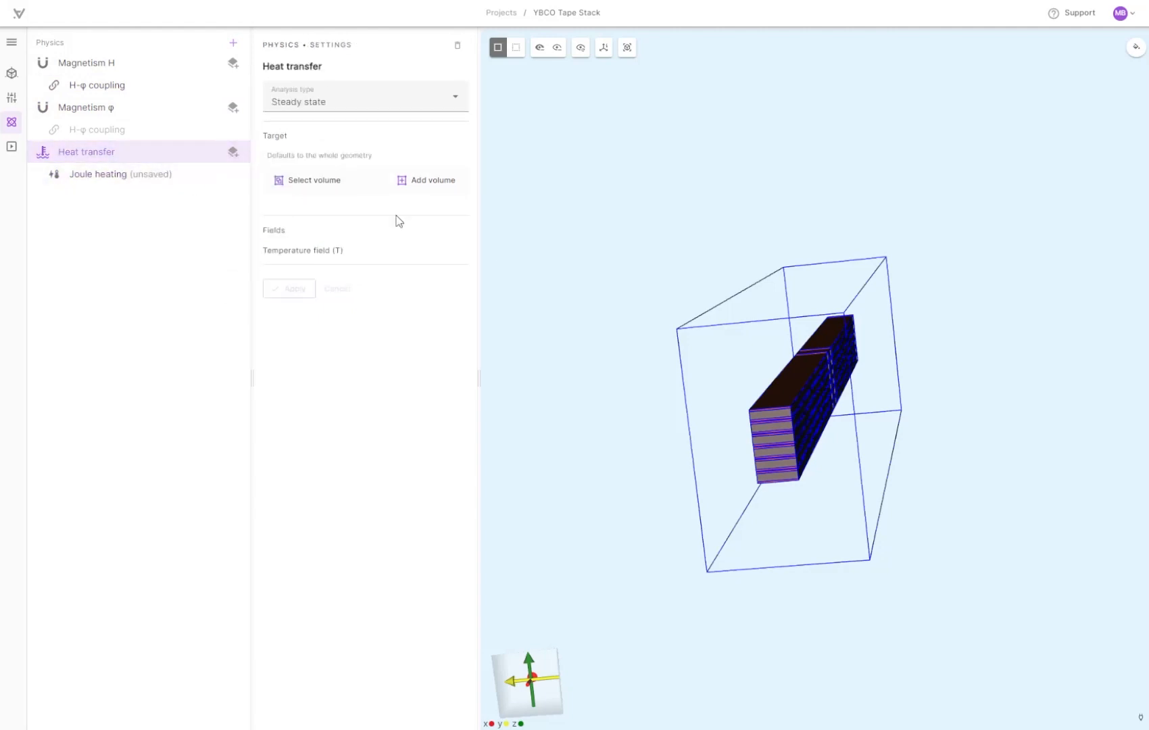
{"action": "left_click", "coordinate": [329, 188]}
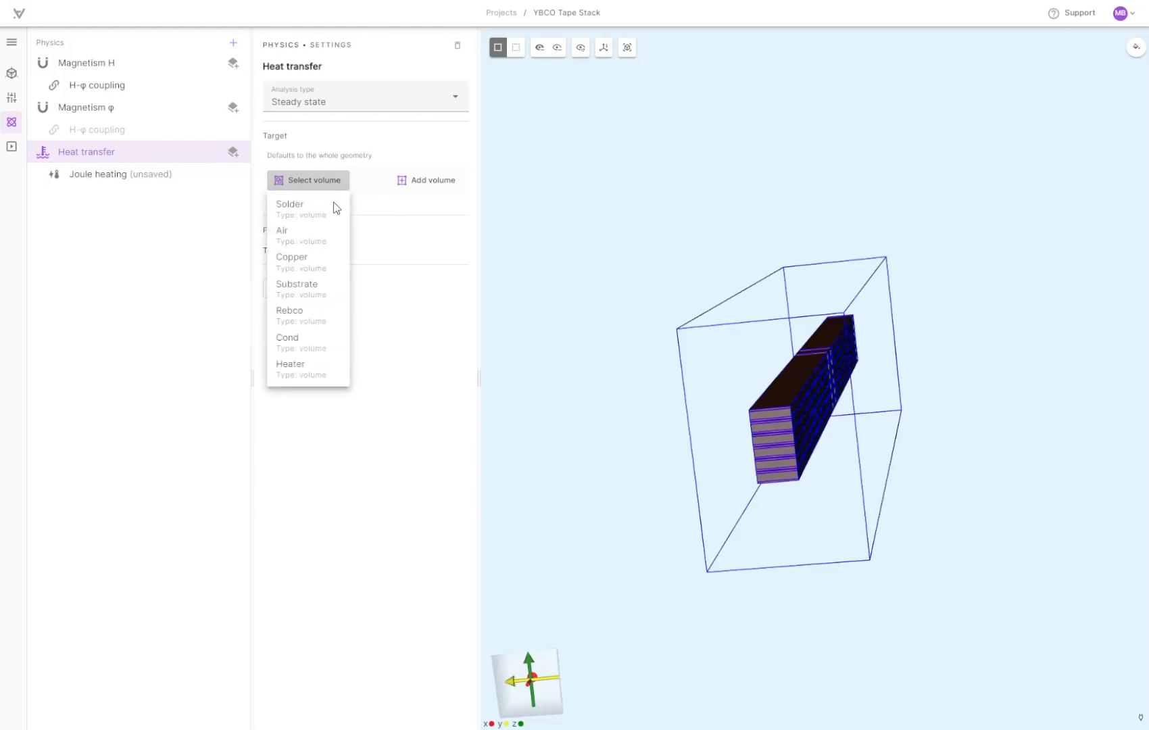
{"action": "left_click", "coordinate": [322, 343]}
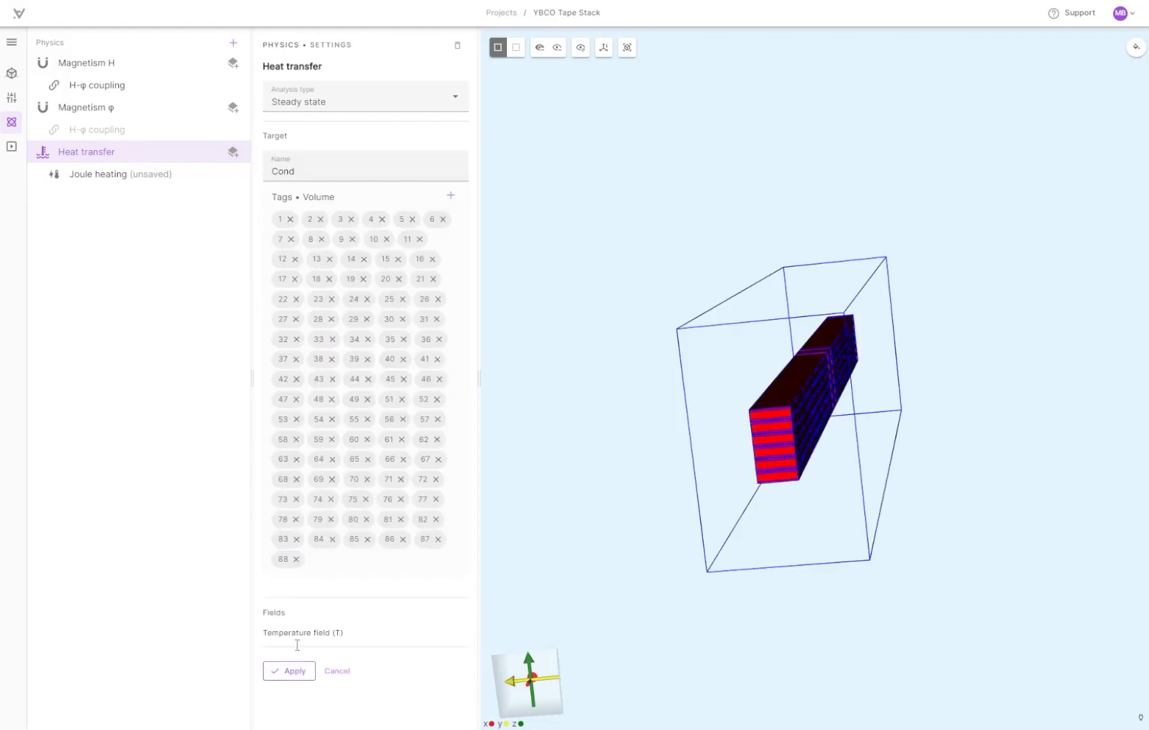
{"action": "left_click", "coordinate": [200, 177]}
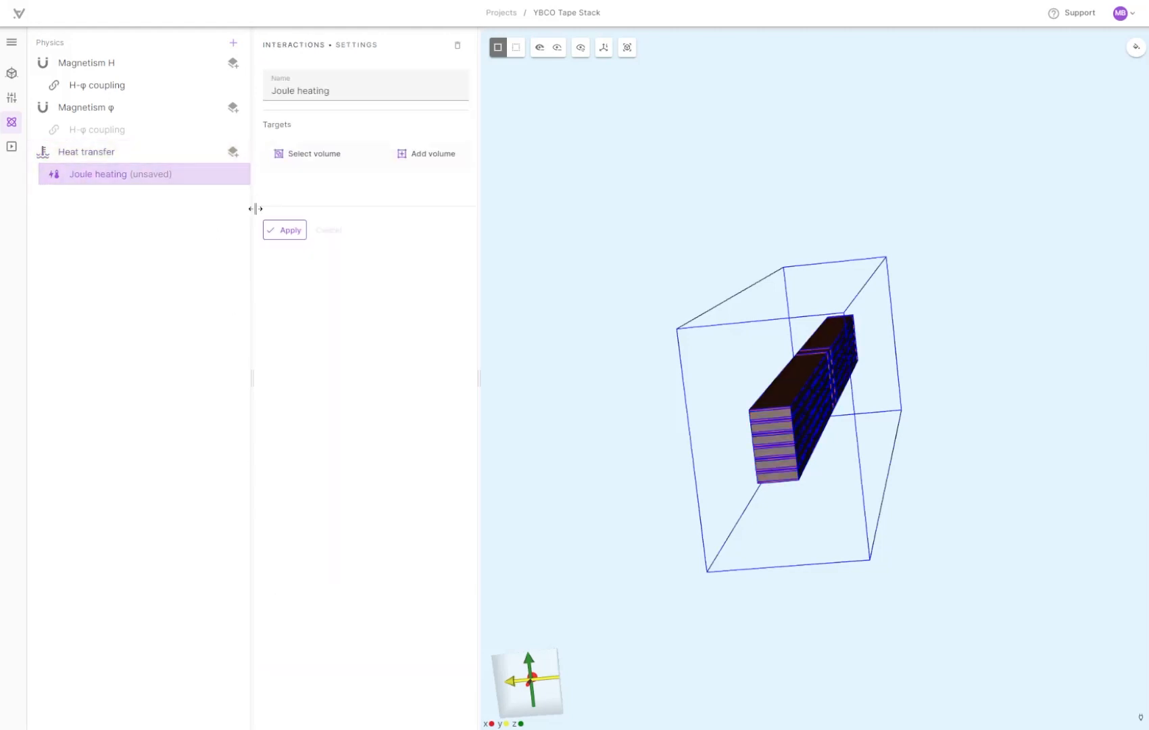
{"action": "left_click", "coordinate": [305, 159]}
{"action": "left_click", "coordinate": [312, 313]}
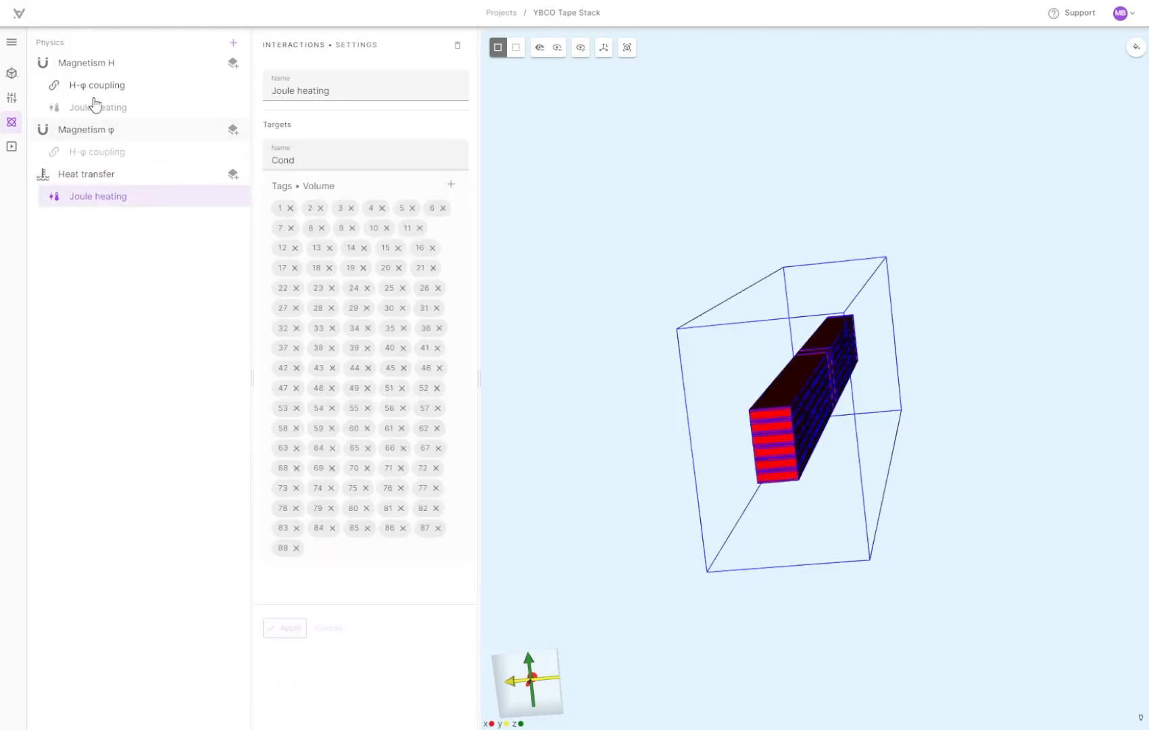
Set the Air region as the target volume of Magnetism φ and apply it
{"action": "left_click", "coordinate": [91, 129]}
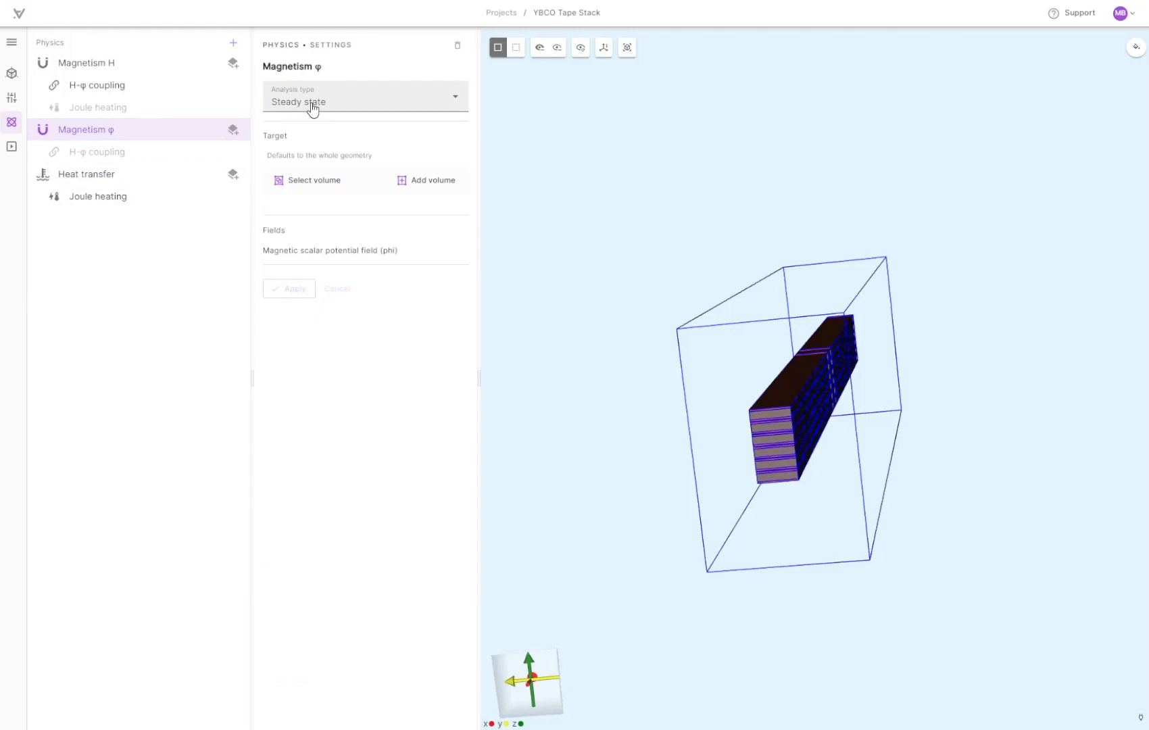
{"action": "left_click", "coordinate": [312, 181]}
{"action": "left_click", "coordinate": [303, 232]}
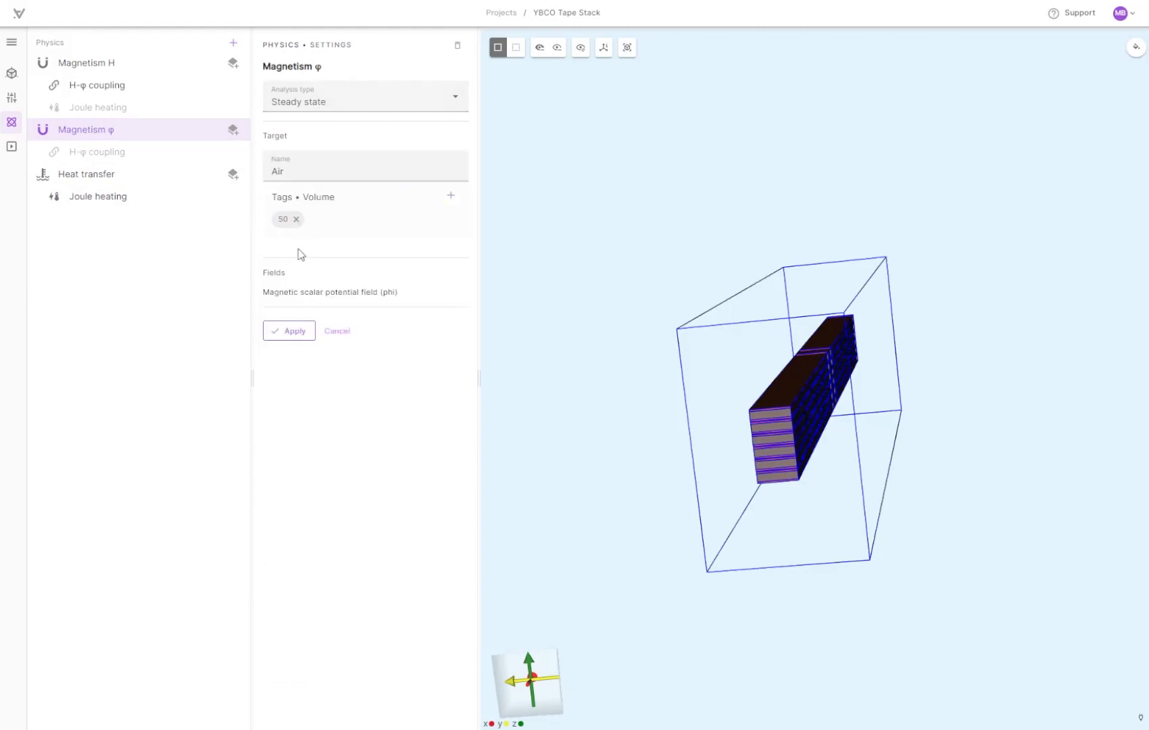
{"action": "left_click", "coordinate": [288, 327]}
Set the Cond region as the target volume of Magnetism H and apply it
{"action": "left_click", "coordinate": [101, 65]}
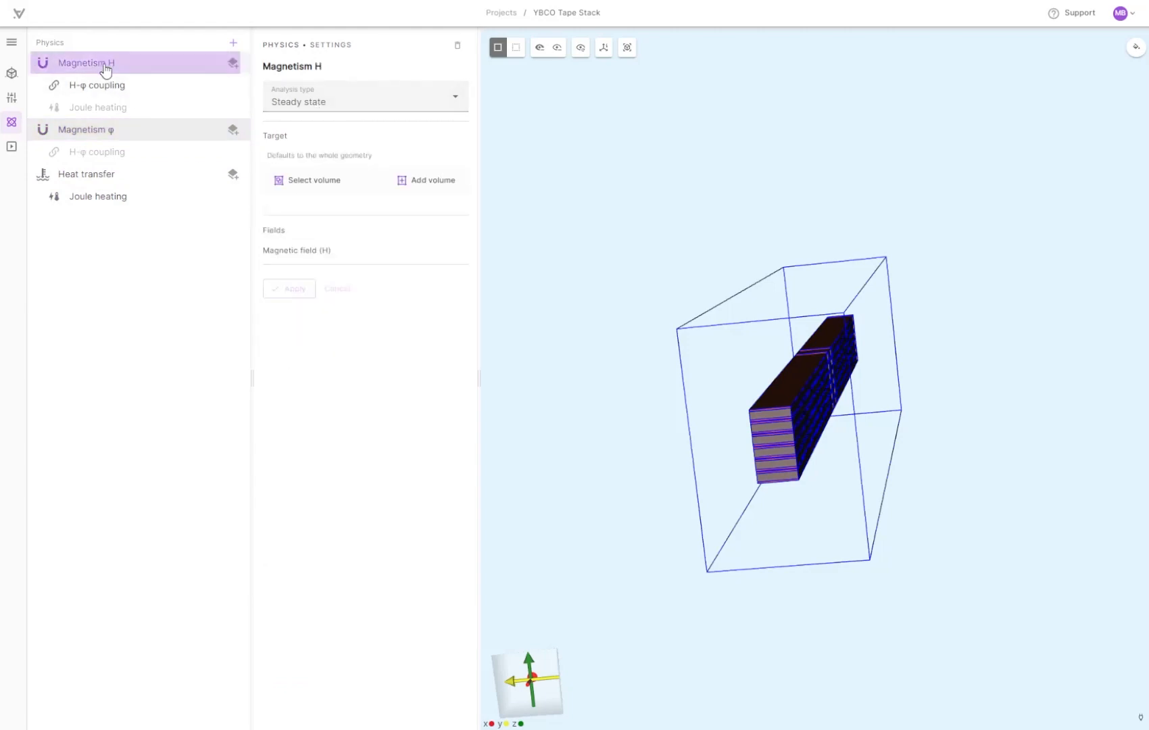
{"action": "left_click", "coordinate": [303, 181]}
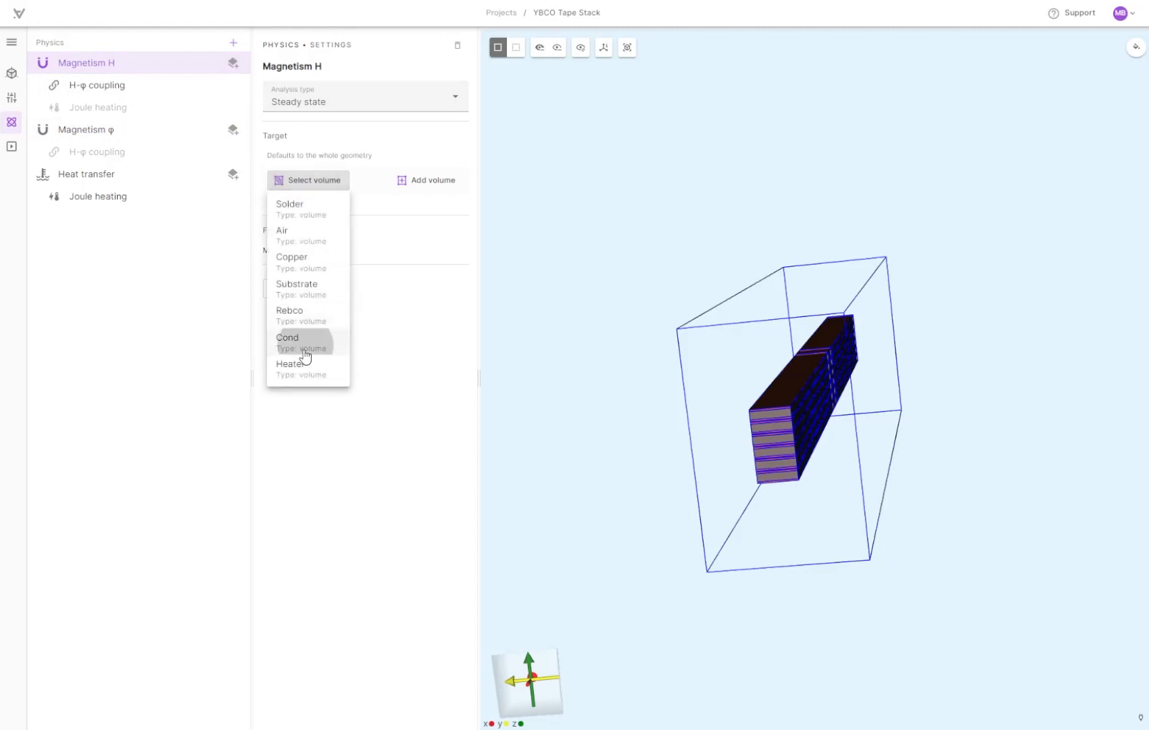
{"action": "left_click", "coordinate": [305, 342]}
{"action": "left_click", "coordinate": [295, 672]}
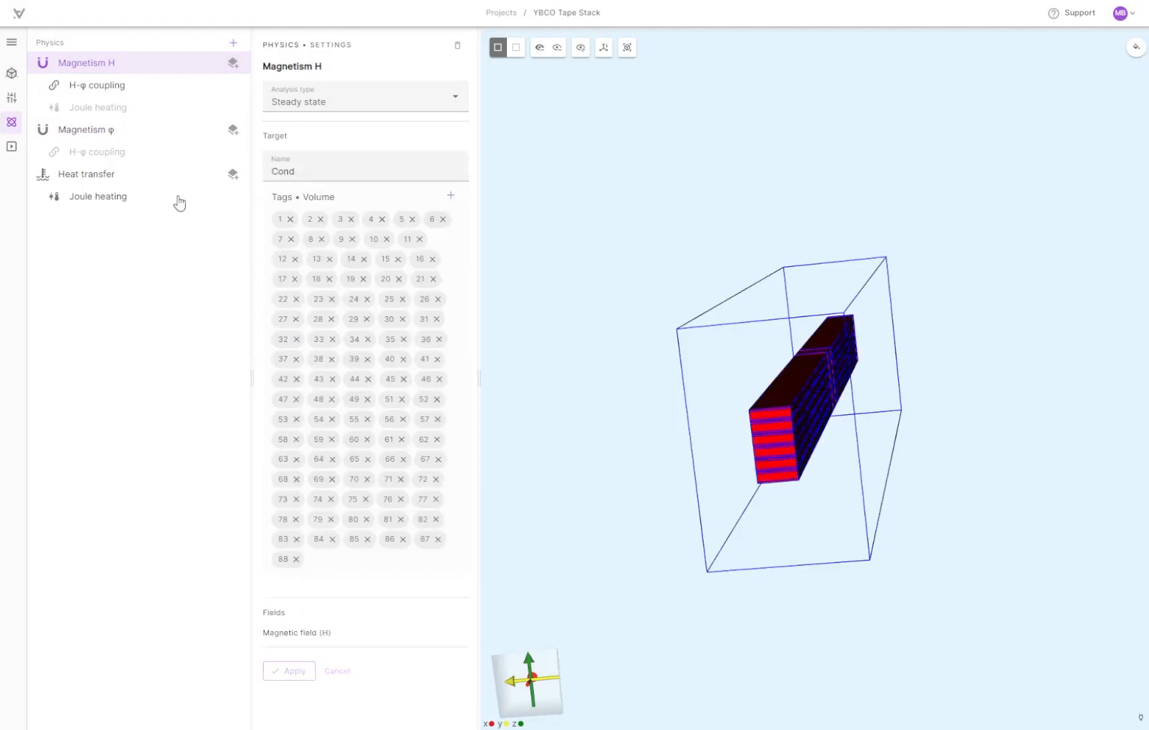
Add a Current source to Magnetism φ on Circulation Loop with total current ifpositive(3-t, 1.5*6*Ic*t/3.0,1.5*6*Ic) and apply it
{"action": "left_click", "coordinate": [232, 132]}
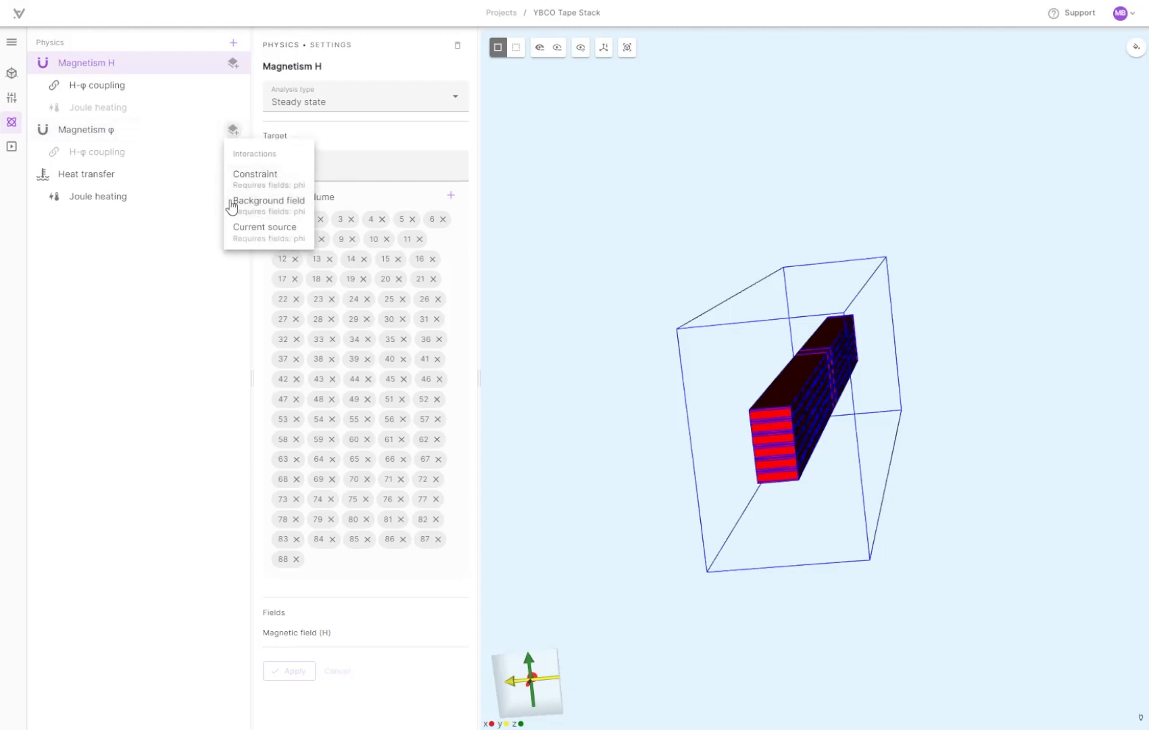
{"action": "left_click", "coordinate": [263, 230]}
{"action": "left_click", "coordinate": [312, 154]}
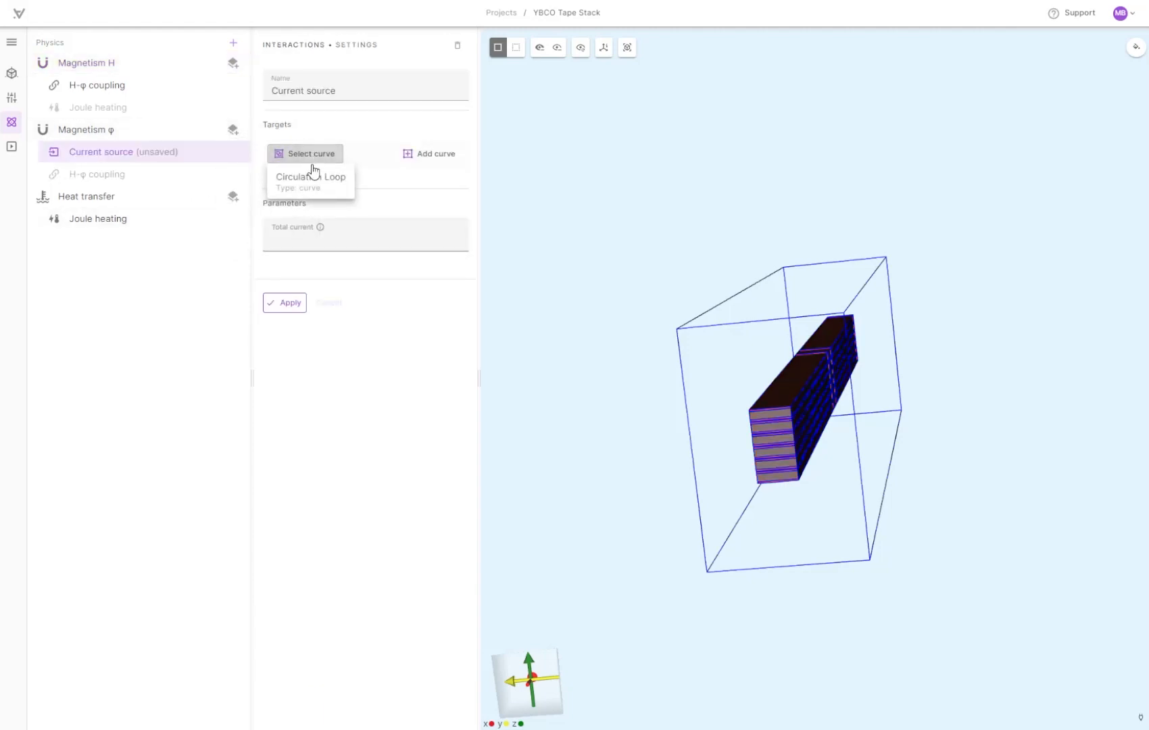
{"action": "left_click", "coordinate": [311, 181]}
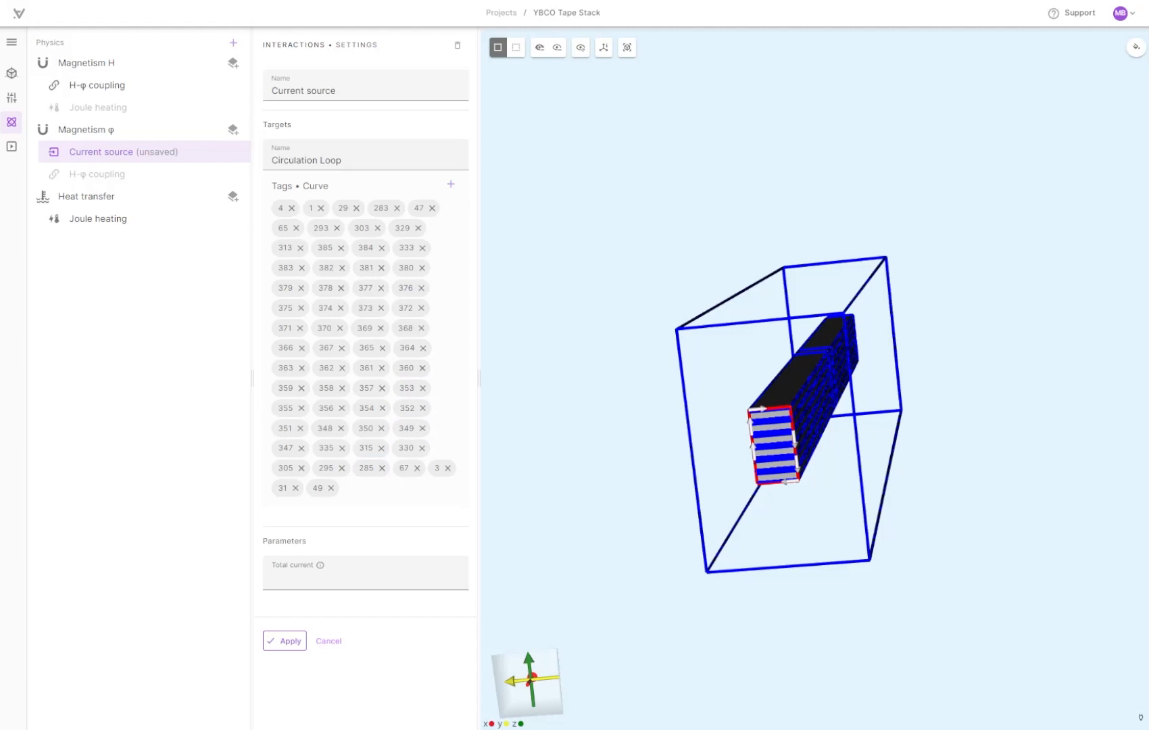
{"action": "left_click", "coordinate": [284, 578]}
{"action": "type", "text": "ifpositive(3-t, 1.5*6*Ic*t/3.0,1.5*6*Ic)"}
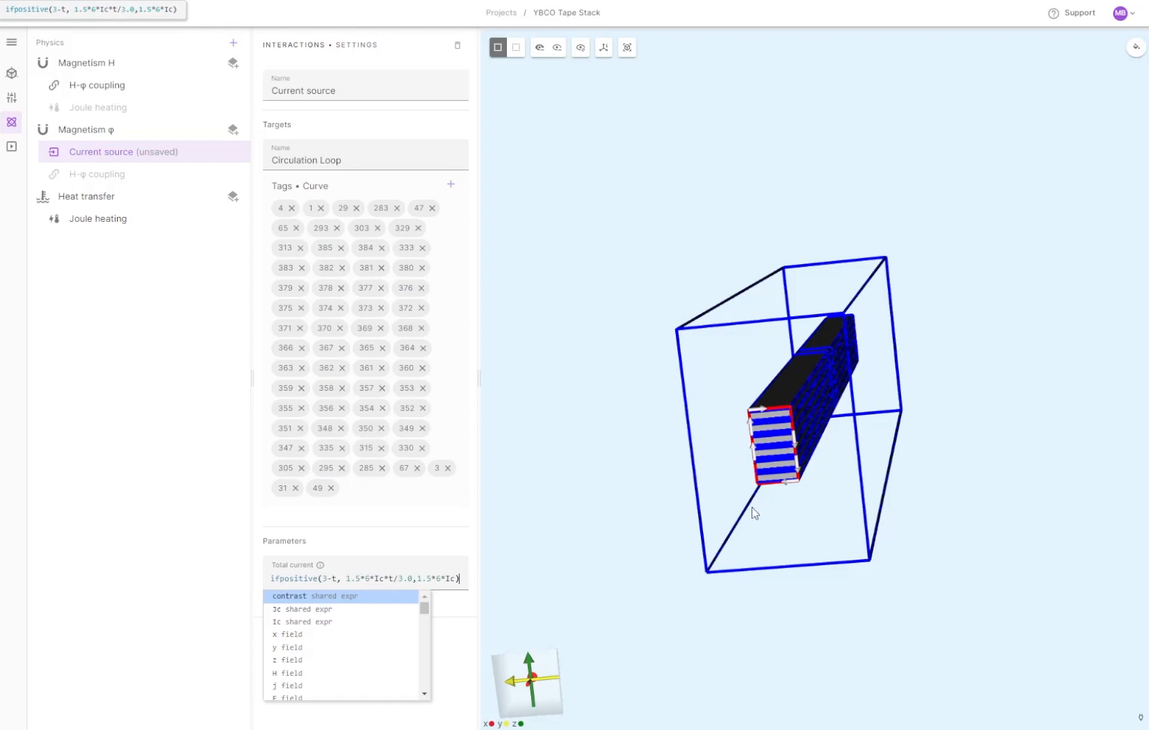
{"action": "left_click", "coordinate": [369, 541]}
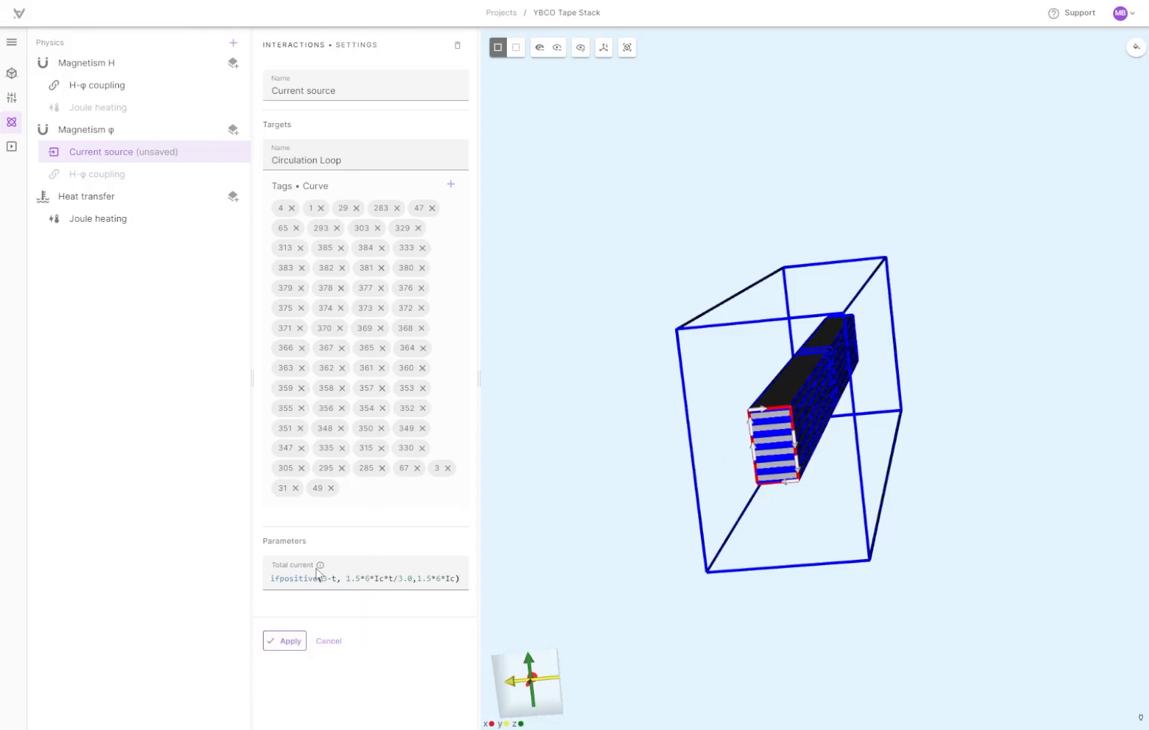
{"action": "left_click", "coordinate": [287, 640]}
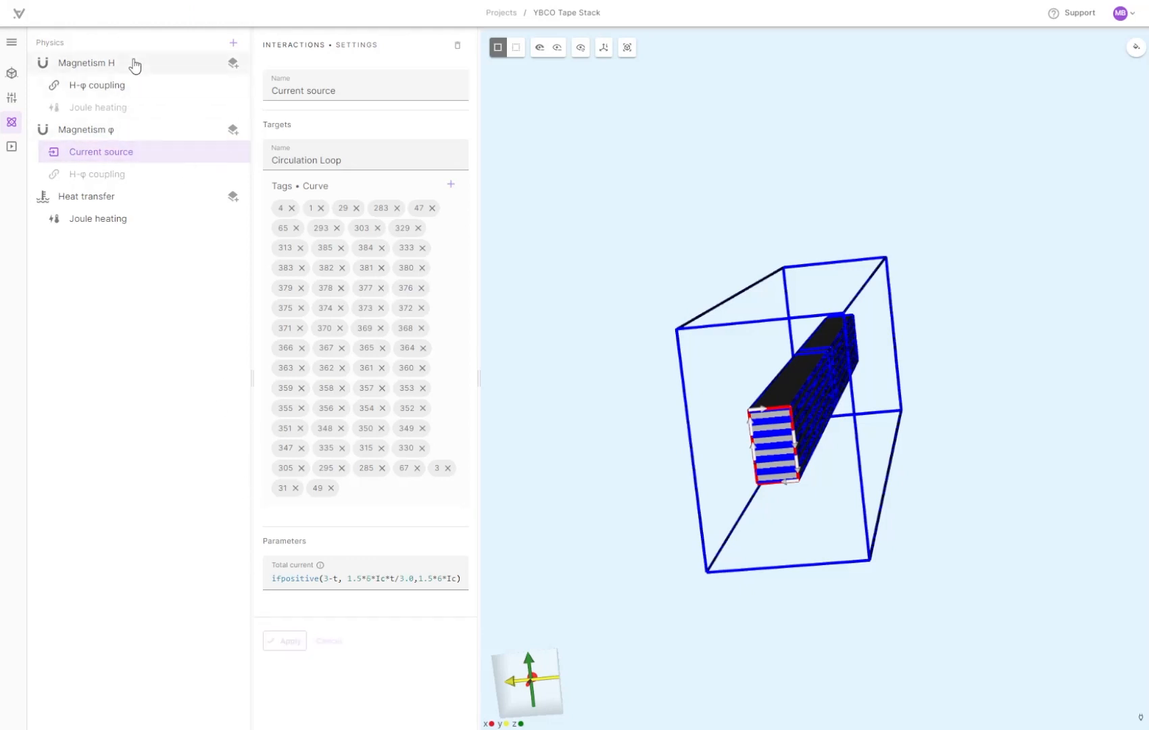
Set the analysis type of Magnetism H to Transient and apply it
{"action": "left_click", "coordinate": [113, 63]}
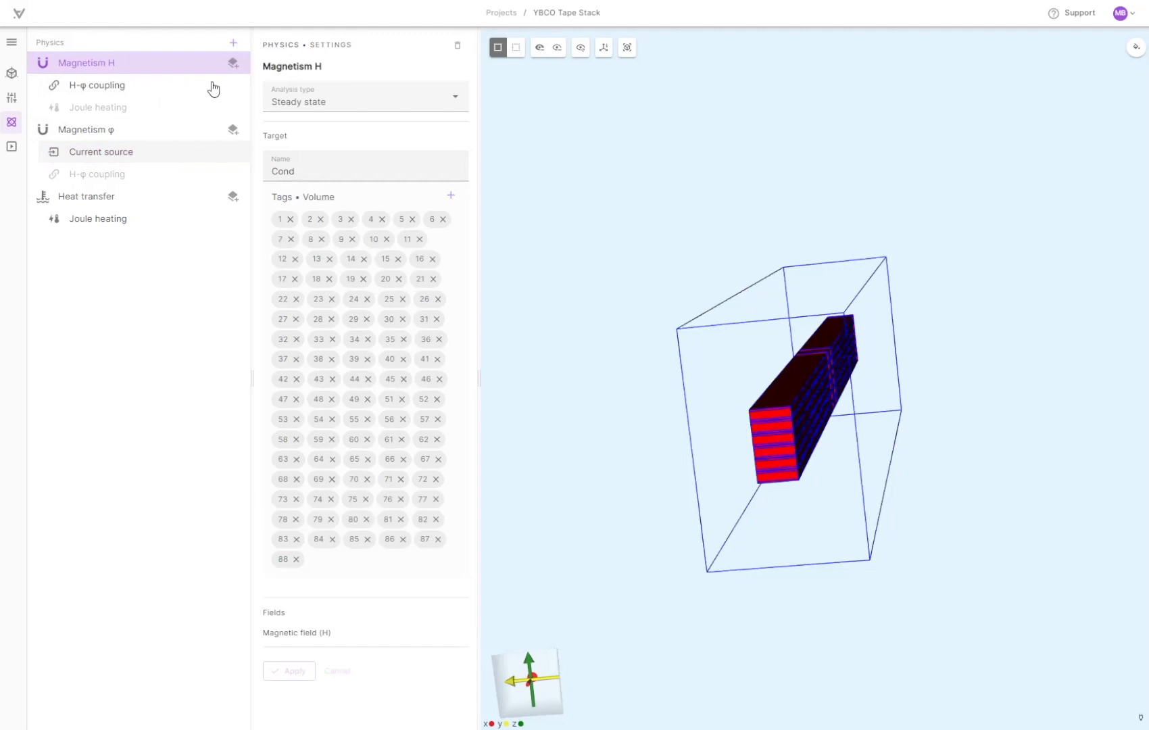
{"action": "left_click", "coordinate": [294, 101]}
{"action": "left_click", "coordinate": [309, 213]}
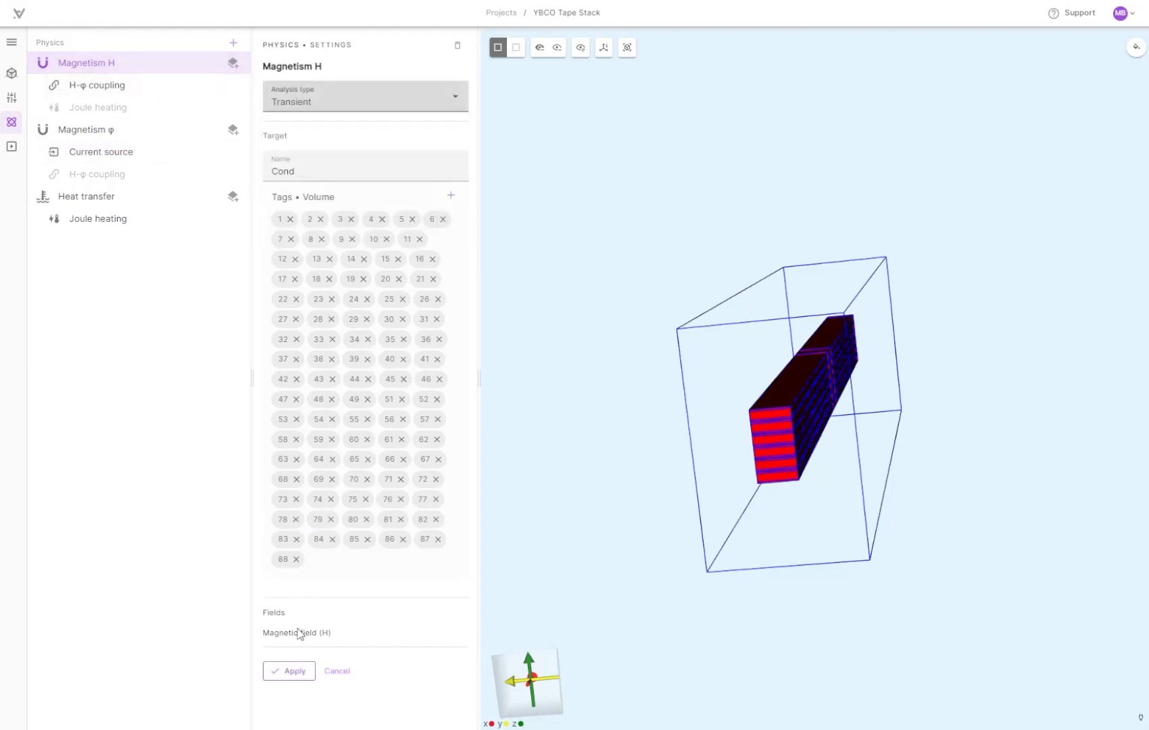
{"action": "left_click", "coordinate": [297, 676]}
Set the analysis type of Magnetism φ to Transient and apply it
{"action": "left_click", "coordinate": [110, 133]}
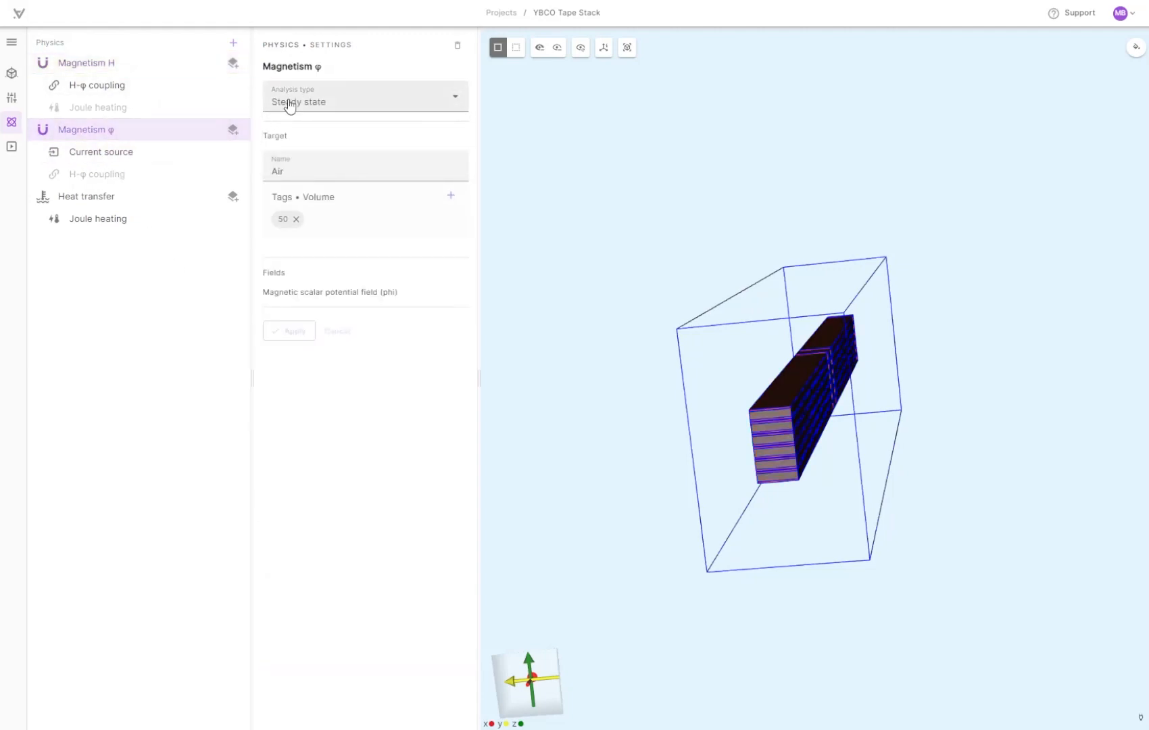
{"action": "left_click", "coordinate": [291, 103]}
{"action": "left_click", "coordinate": [297, 210]}
{"action": "left_click", "coordinate": [296, 333]}
Set the analysis type of Heat transfer to Transient and apply it
{"action": "left_click", "coordinate": [112, 200]}
{"action": "left_click", "coordinate": [318, 99]}
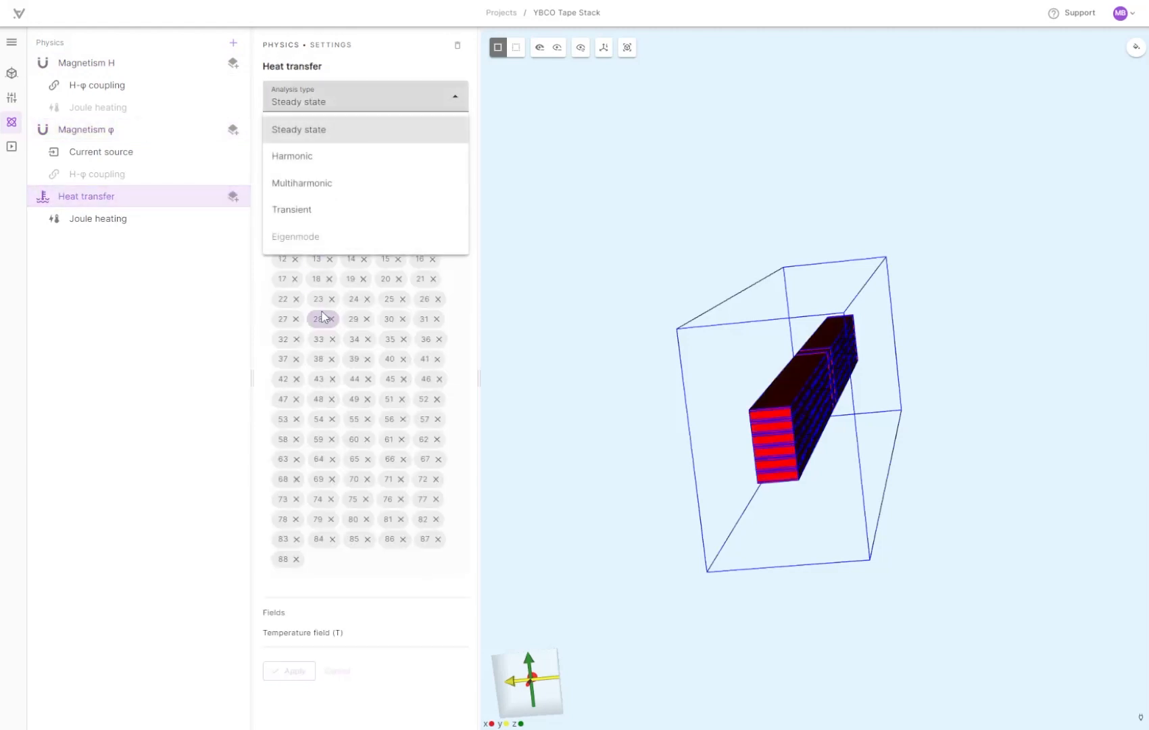
{"action": "left_click", "coordinate": [294, 211]}
{"action": "left_click", "coordinate": [292, 672]}
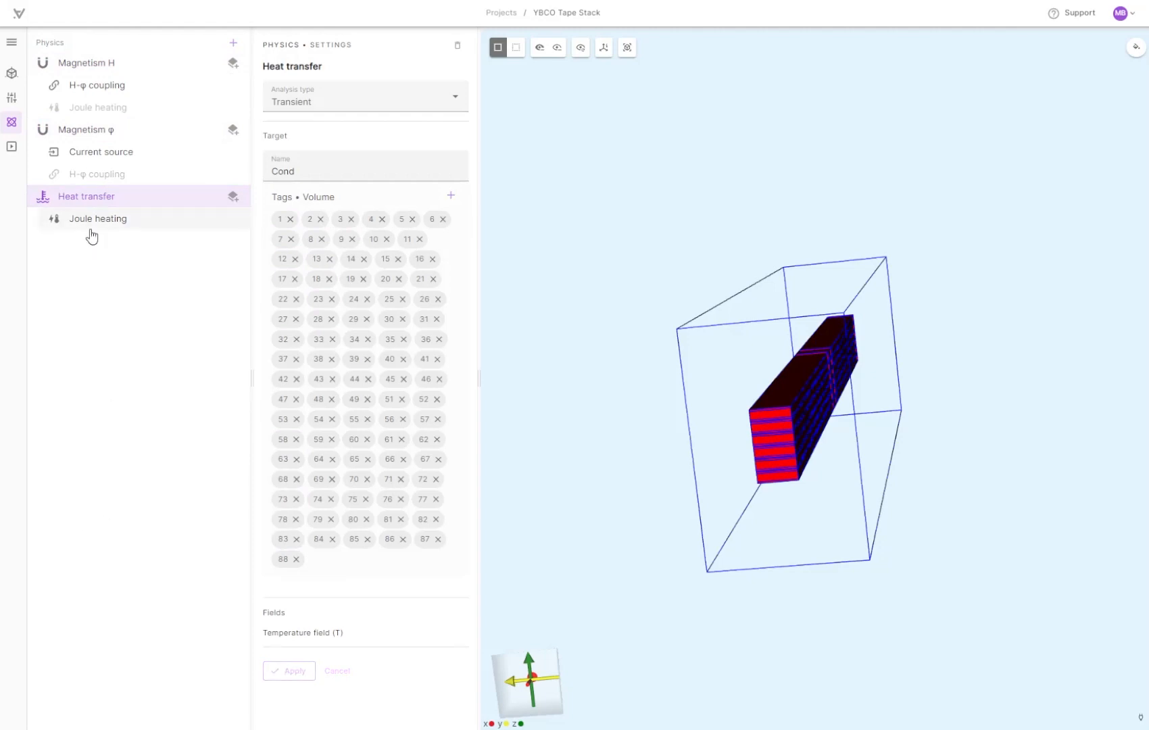
Add a new simulation and set its timestep algorithm to Implicit Euler
{"action": "left_click", "coordinate": [8, 149]}
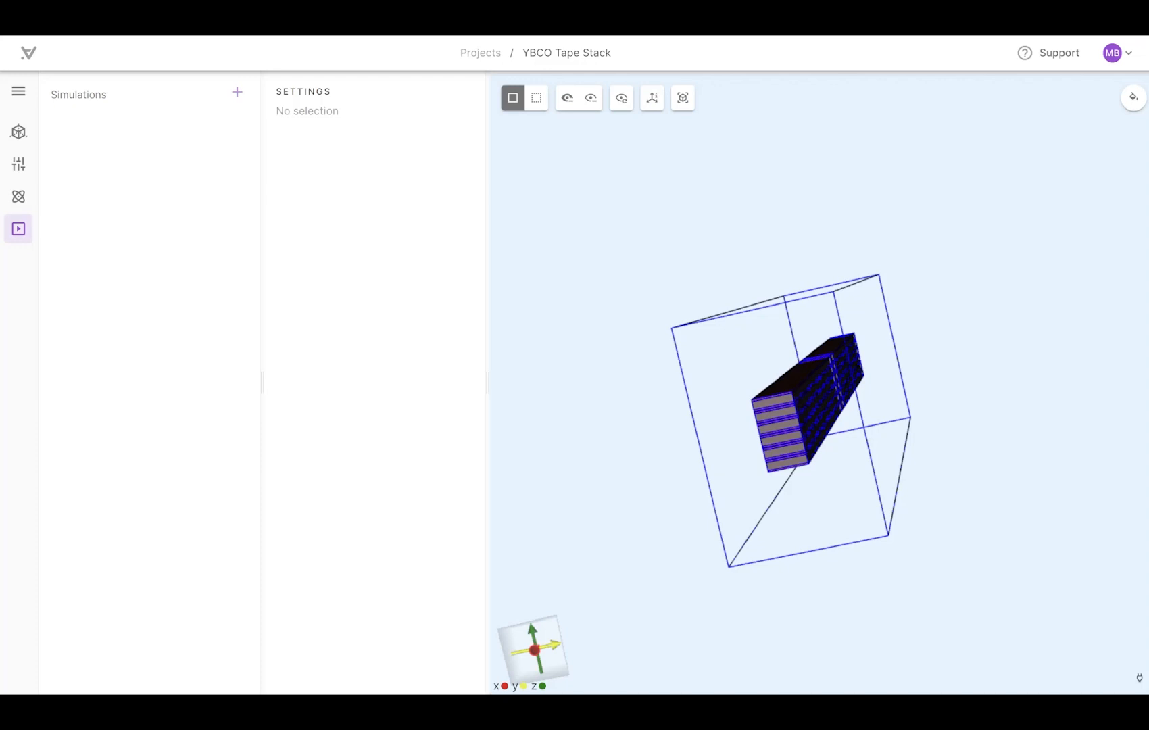
{"action": "left_click", "coordinate": [238, 92]}
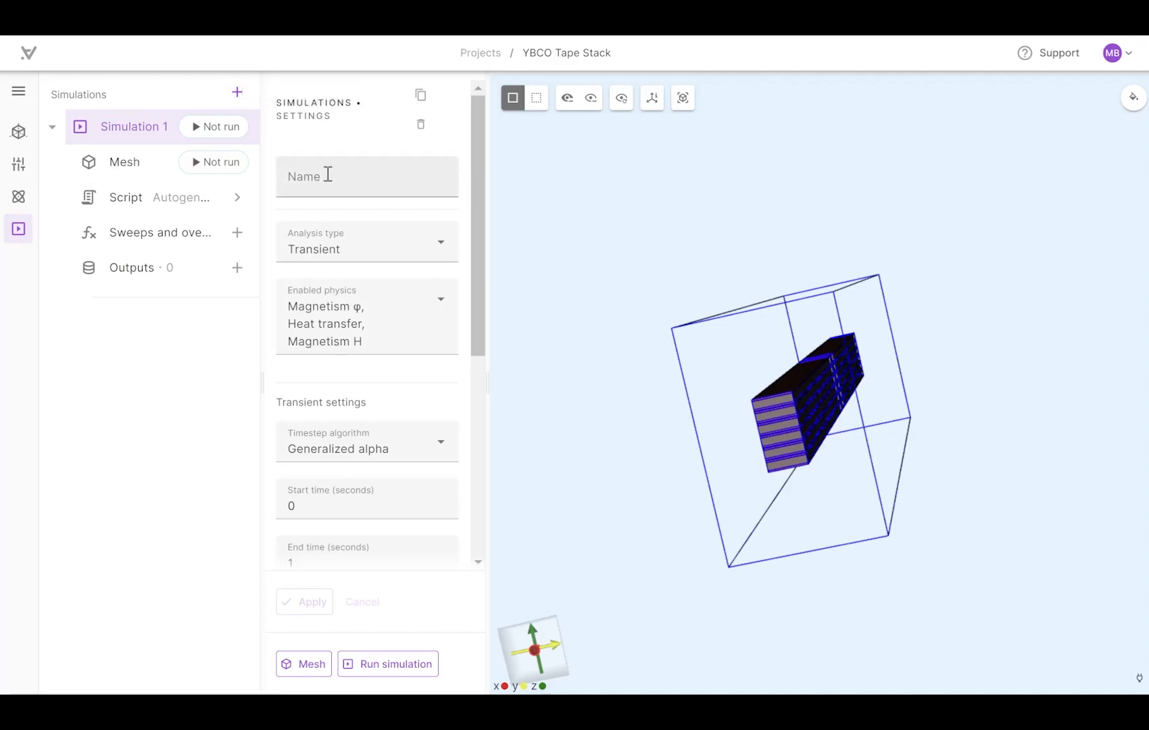
{"action": "scroll", "coordinate": [350, 198], "scroll_direction": "down", "scroll_amount": 2}
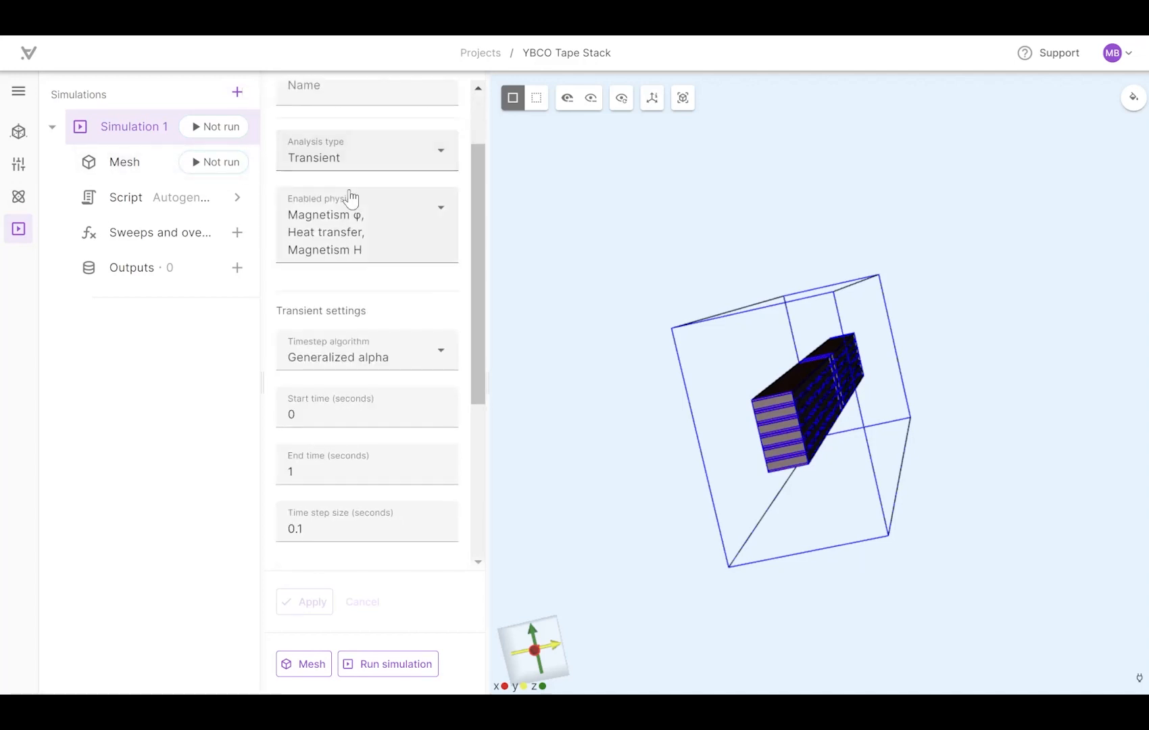
{"action": "scroll", "coordinate": [329, 267], "scroll_direction": "down", "scroll_amount": 2}
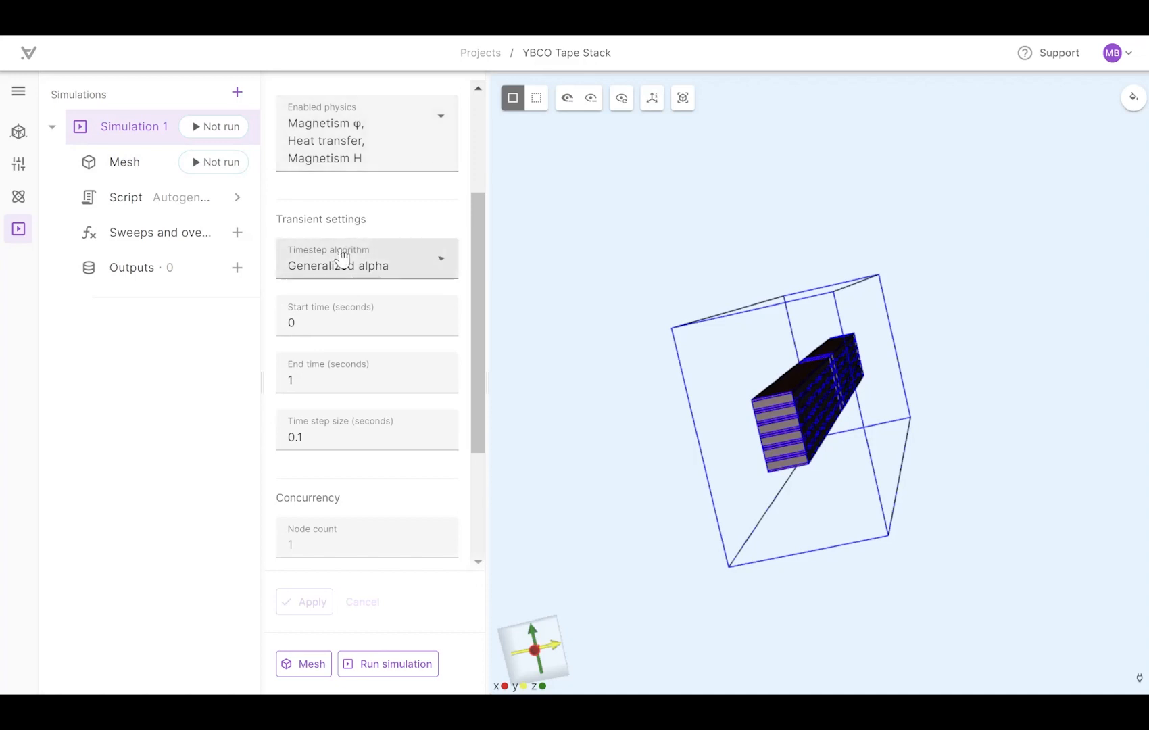
{"action": "left_click", "coordinate": [342, 254]}
{"action": "left_click", "coordinate": [341, 306]}
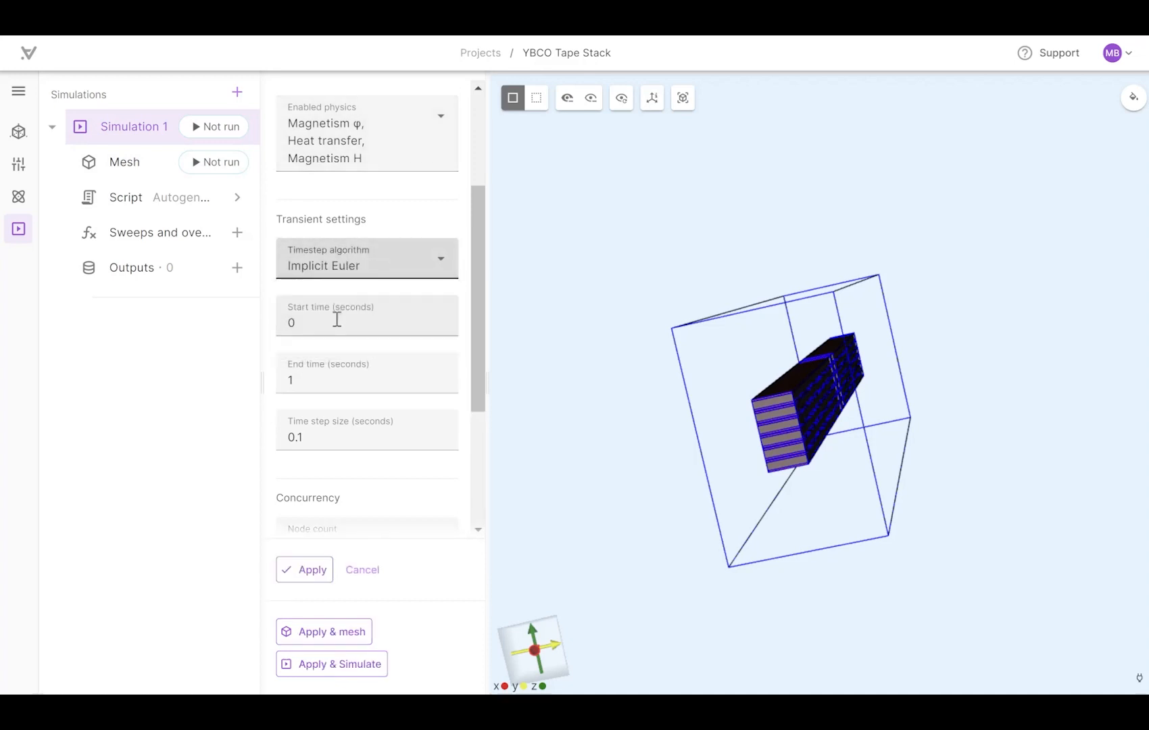
Set the simulation's end time to 5 seconds and its time step size to 0.05 seconds
{"action": "left_click", "coordinate": [332, 377]}
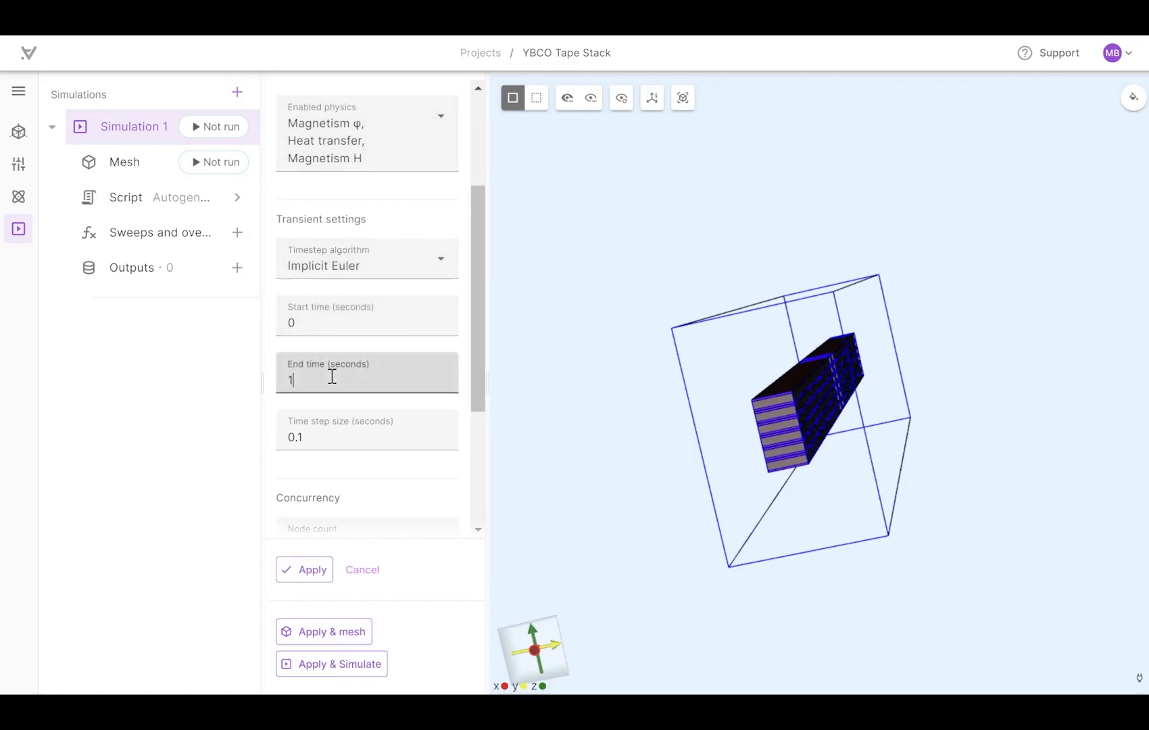
{"action": "left_click", "coordinate": [314, 436]}
{"action": "key", "text": "BackSpace"}
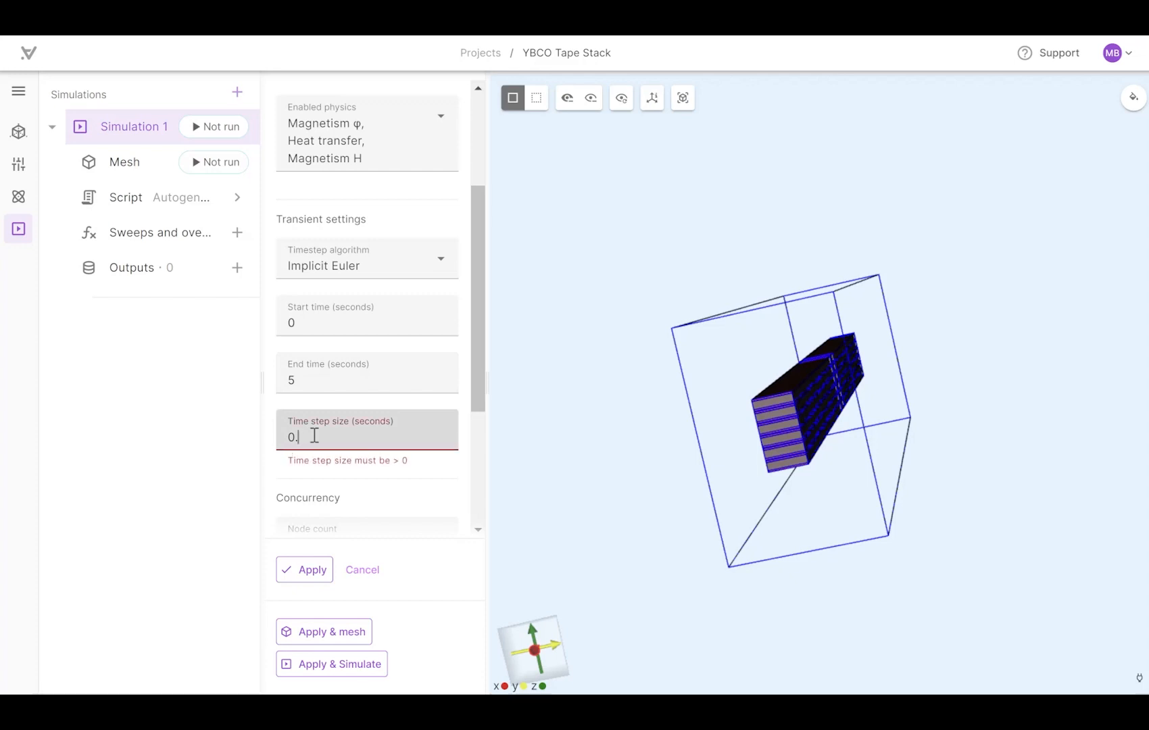
{"action": "type", "text": "05"}
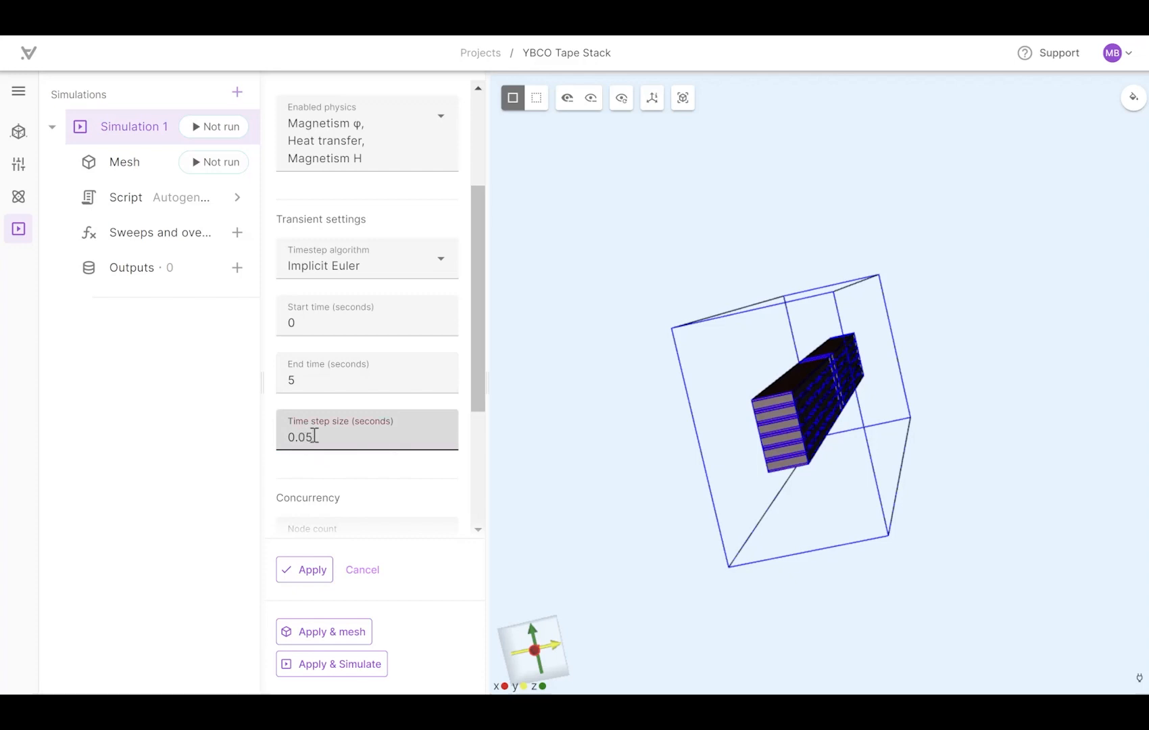
Set the simulation timeout duration to 1200 minutes and apply the simulation settings
{"action": "scroll", "coordinate": [314, 440], "scroll_direction": "down", "scroll_amount": 3}
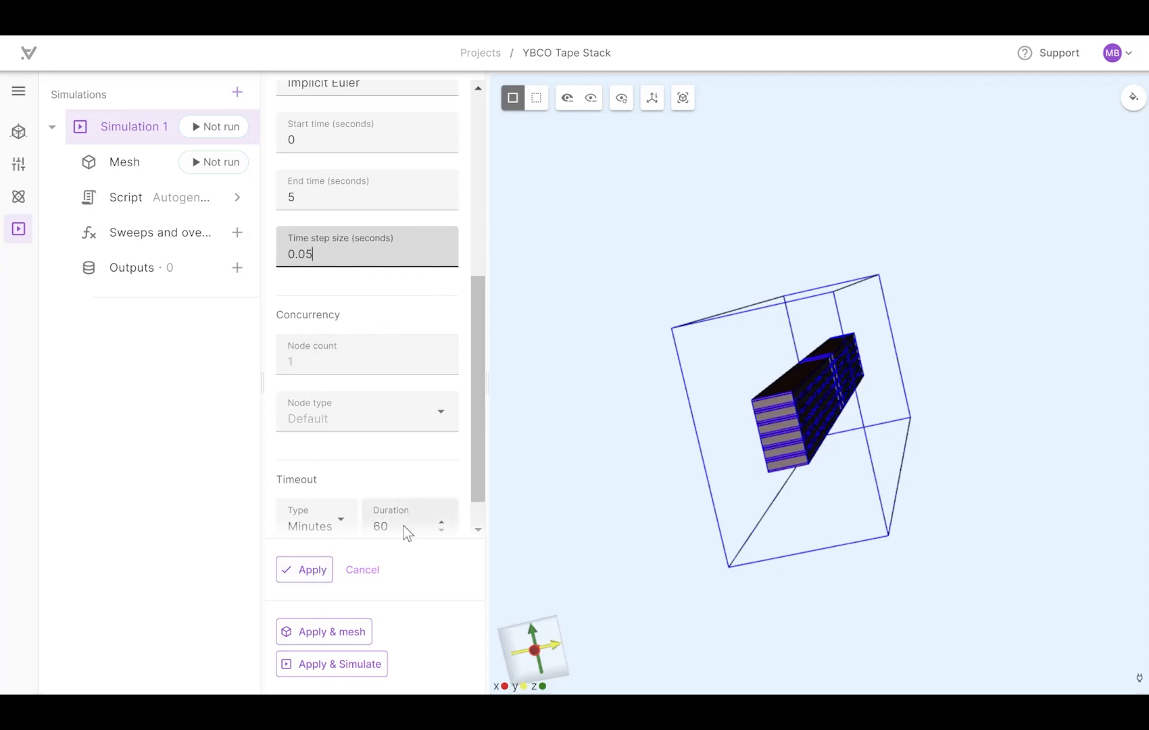
{"action": "left_click", "coordinate": [403, 527]}
{"action": "scroll", "coordinate": [391, 471], "scroll_direction": "down", "scroll_amount": 1}
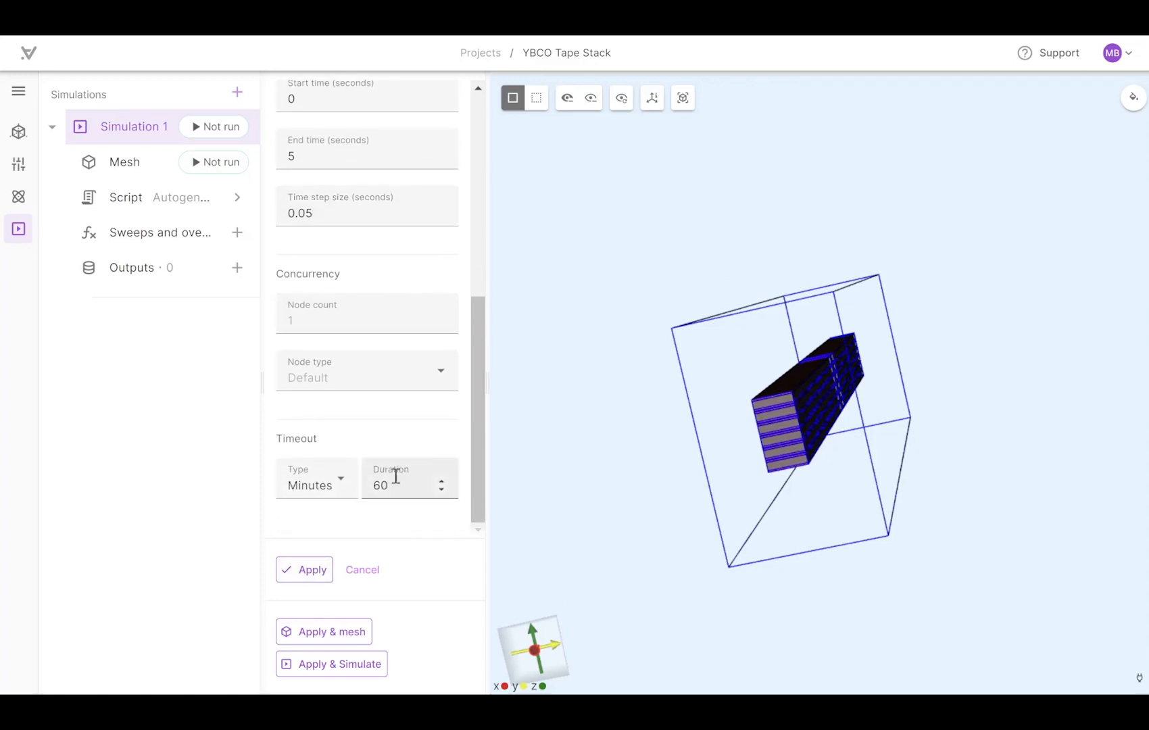
{"action": "double_click", "coordinate": [396, 476]}
{"action": "type", "text": "1200"}
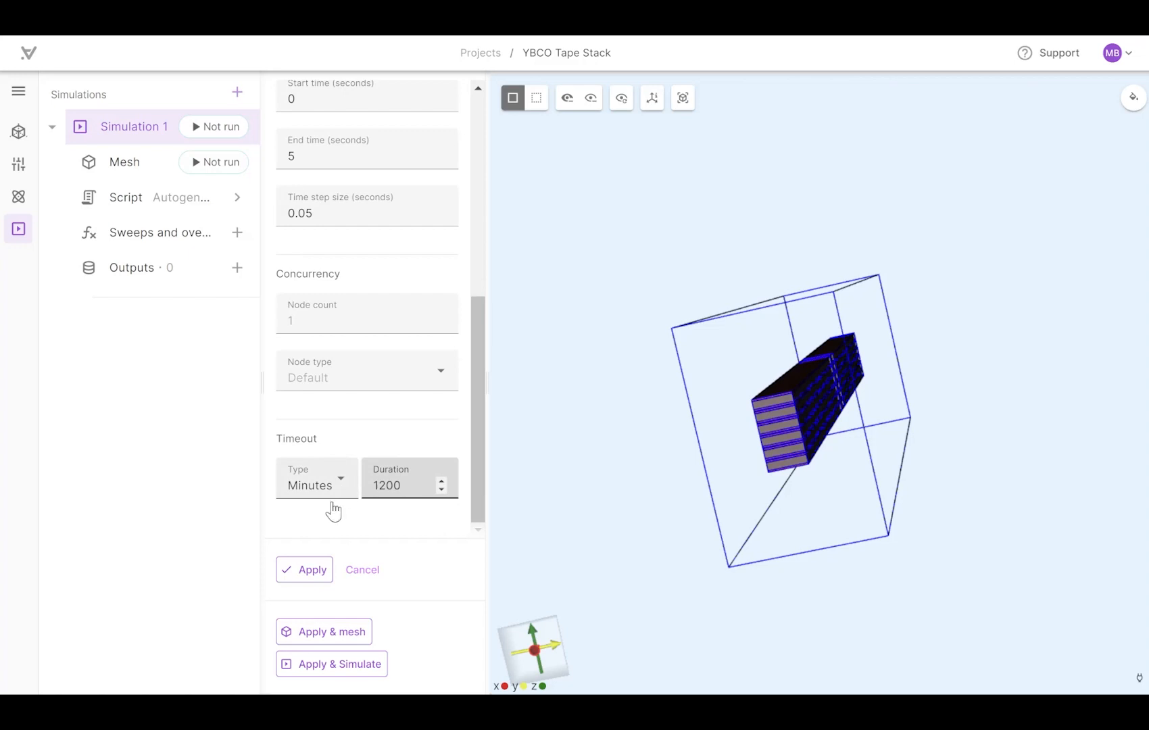
{"action": "left_click", "coordinate": [311, 572]}
{"action": "scroll", "coordinate": [353, 394], "scroll_direction": "up", "scroll_amount": 1}
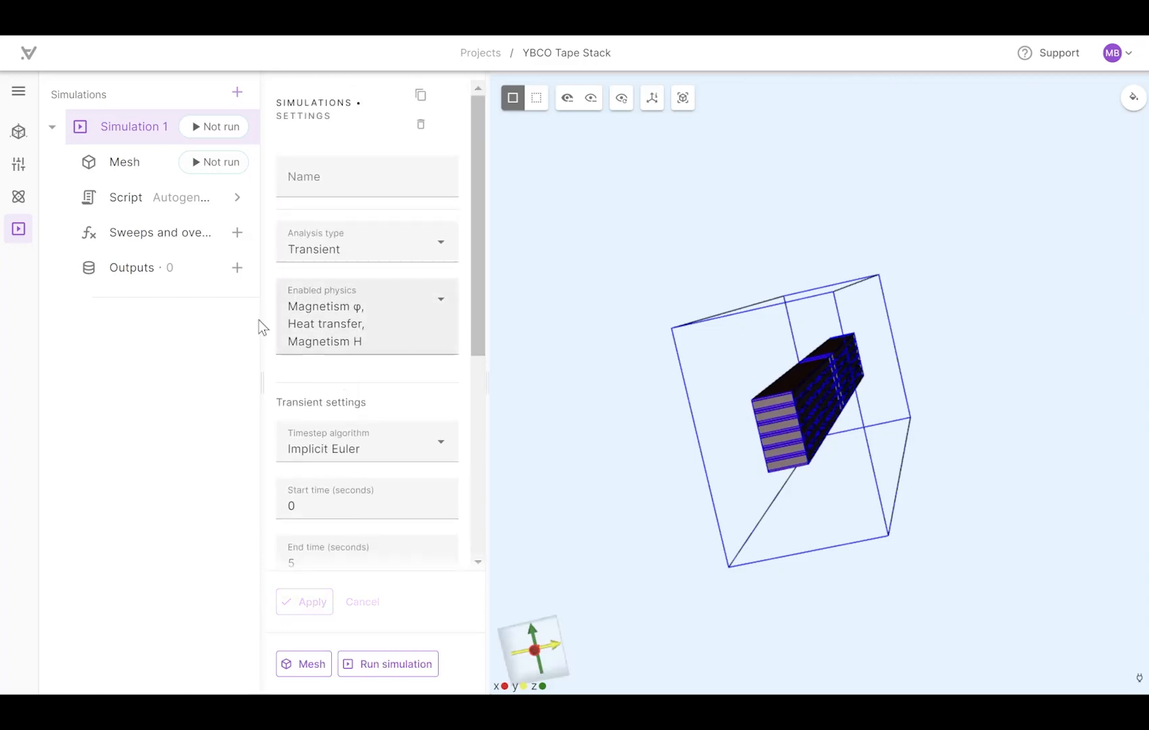
Switch the simulation's mesh quality to Expert settings and set the minimum element size to 1e-6
{"action": "left_click", "coordinate": [131, 166]}
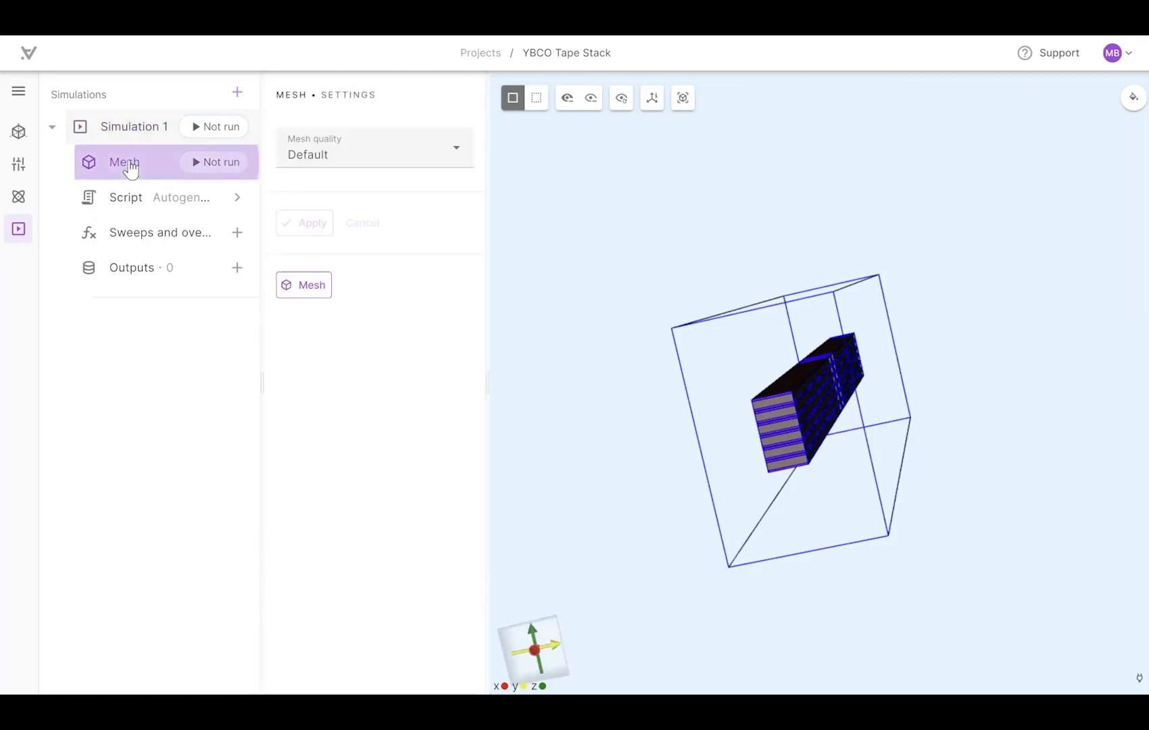
{"action": "left_click", "coordinate": [361, 154]}
{"action": "left_click", "coordinate": [346, 196]}
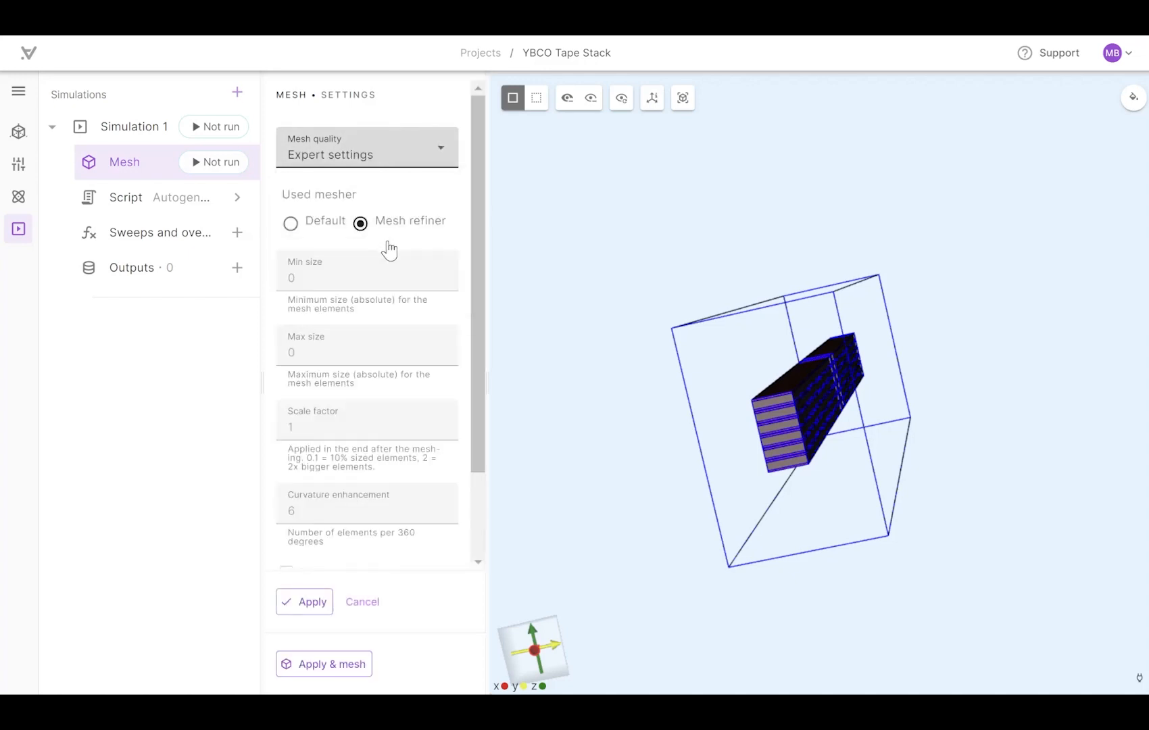
{"action": "left_click", "coordinate": [380, 270]}
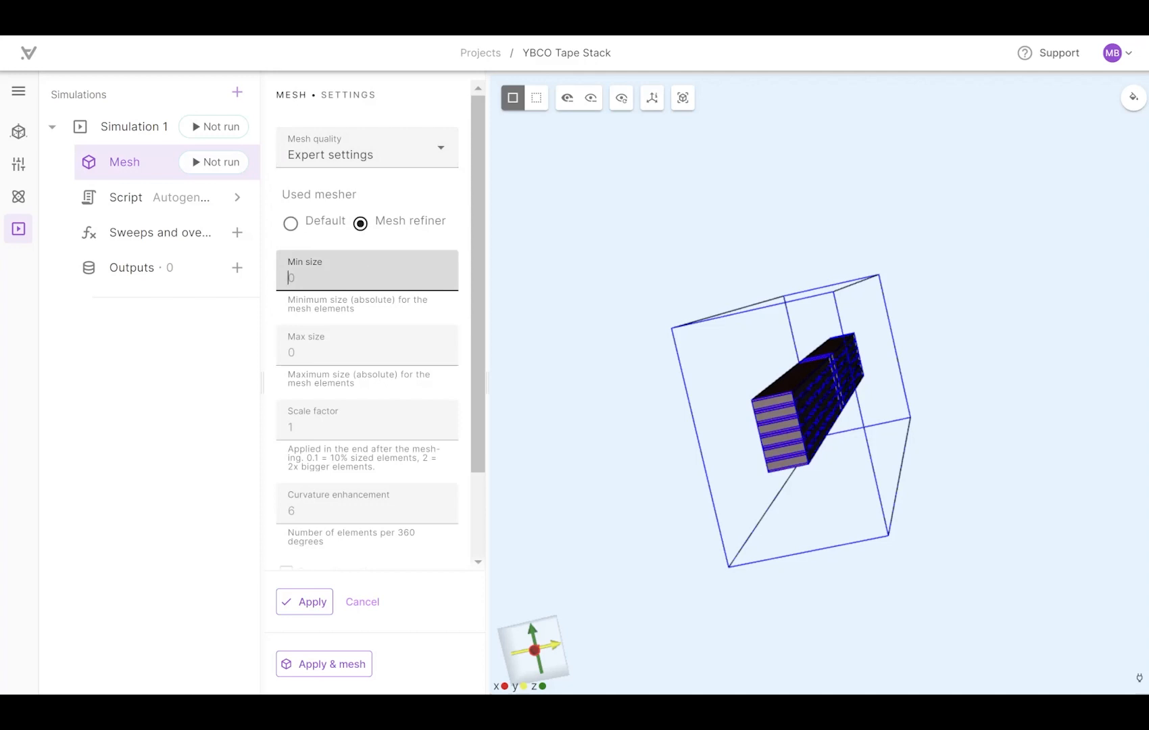
{"action": "type", "text": "1e-6"}
{"action": "key", "text": "Tab"}
Set the maximum mesh element size to 2e-4
{"action": "type", "text": "1e-4"}
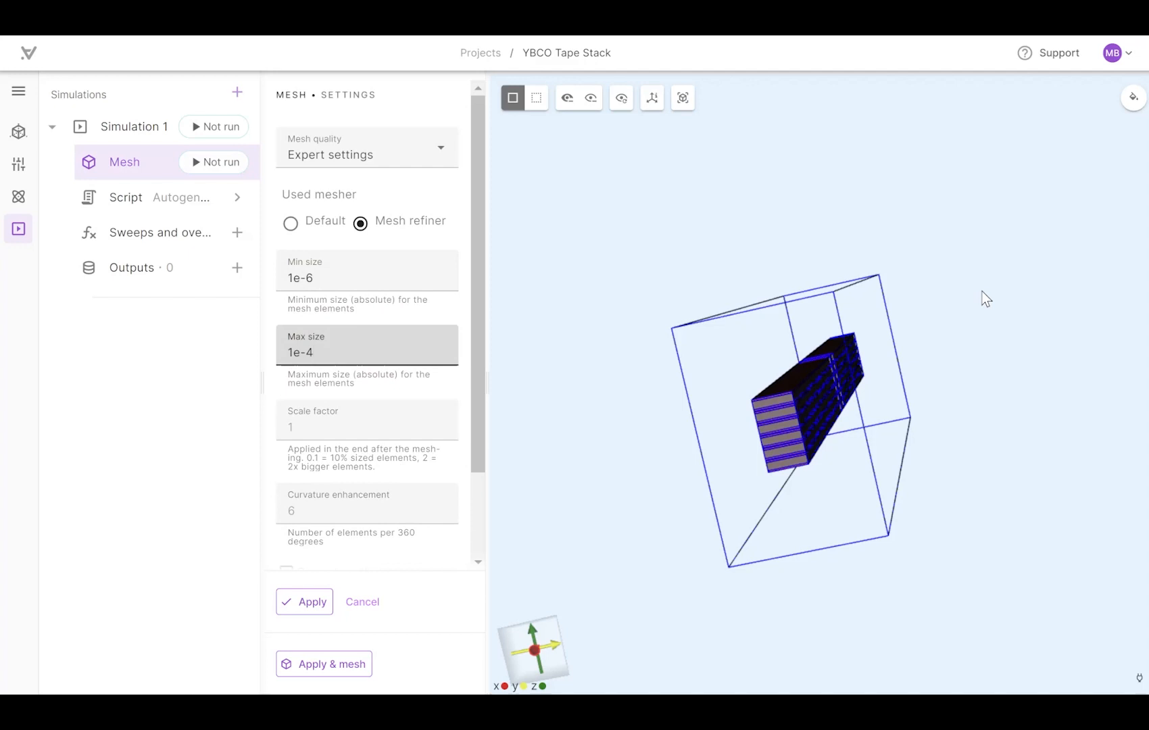
{"action": "key", "text": "BackSpace"}
{"action": "key", "text": "BackSpace"}
{"action": "key", "text": "BackSpace"}
{"action": "key", "text": "BackSpace"}
{"action": "type", "text": "2e-4"}
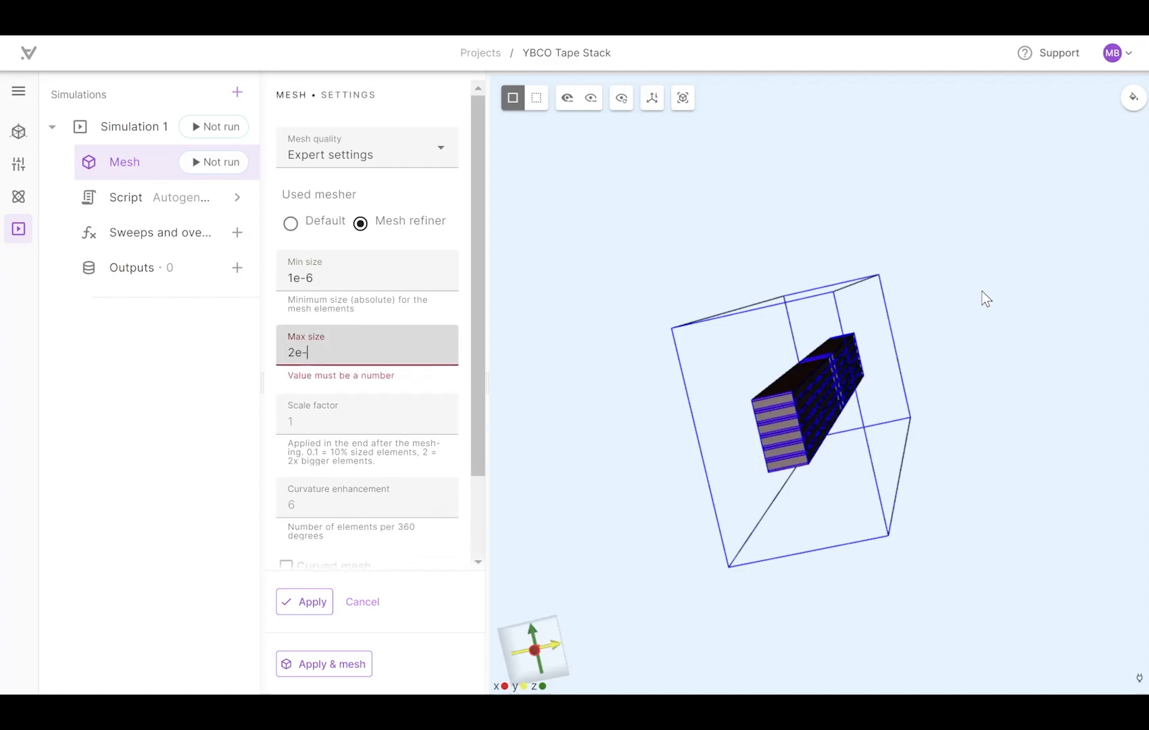
{"action": "key", "text": "Tab"}
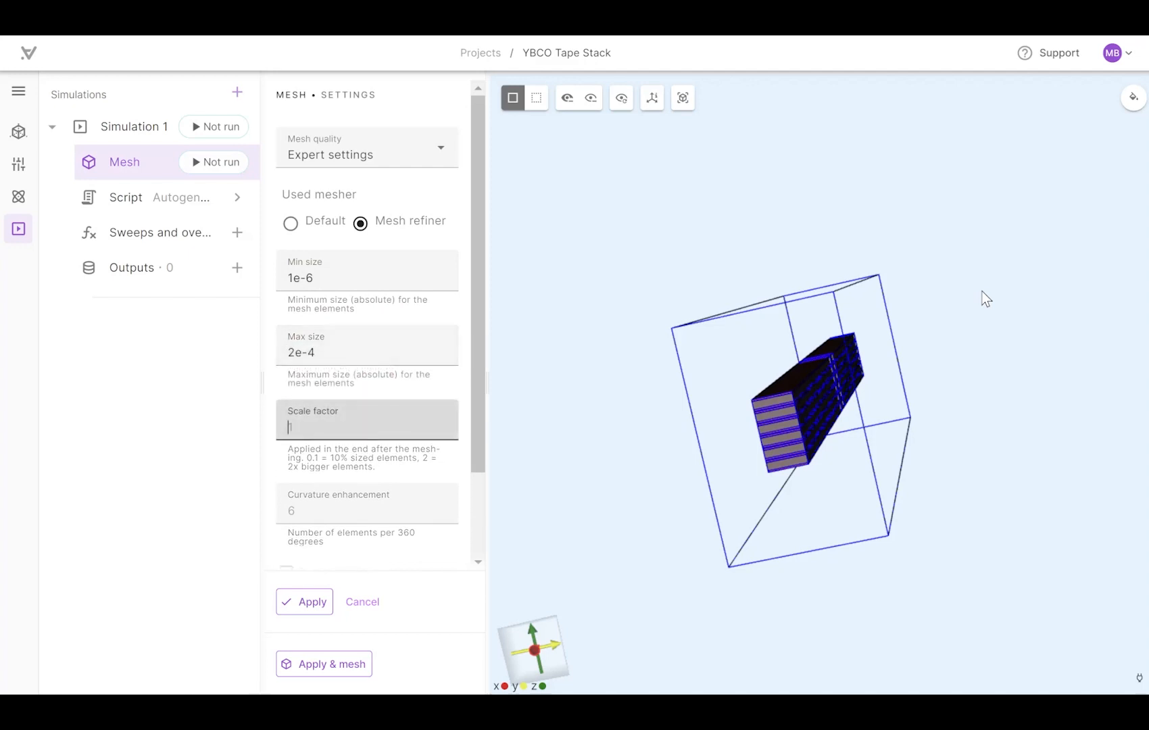
Set the mesh scale factor to 0.8, apply the mesh settings and start meshing
{"action": "type", "text": "0.8"}
{"action": "scroll", "coordinate": [384, 419], "scroll_direction": "down", "scroll_amount": 2}
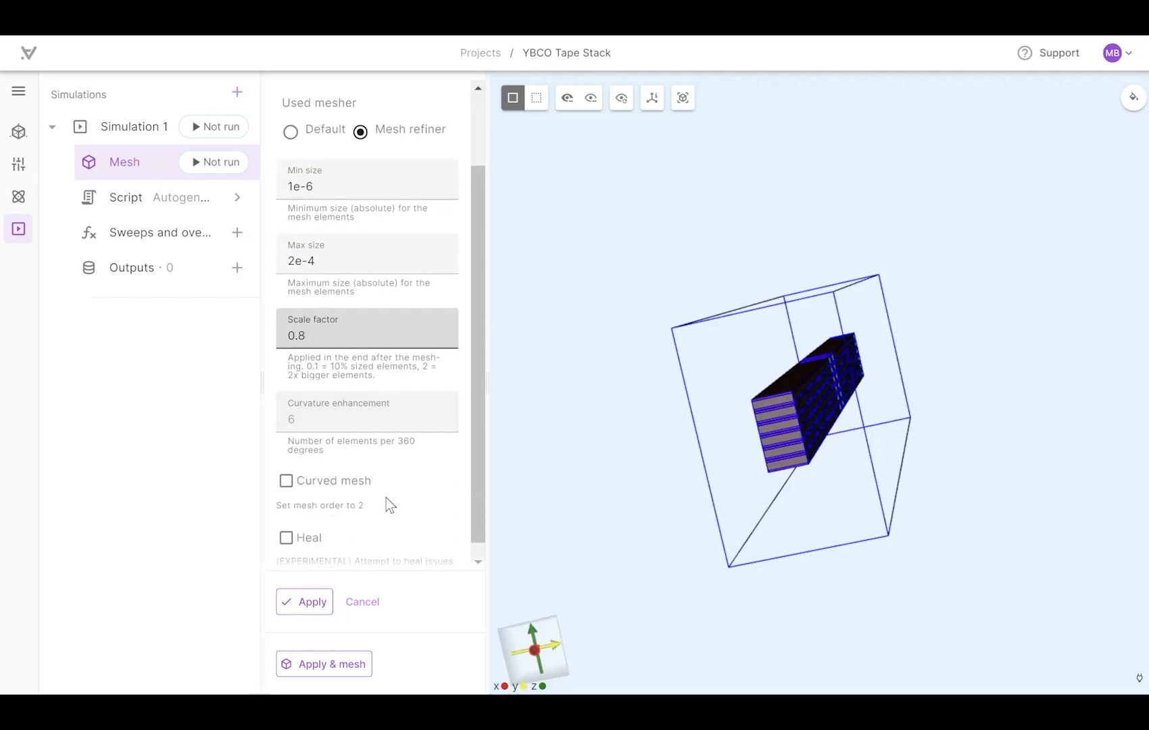
{"action": "left_click", "coordinate": [307, 595]}
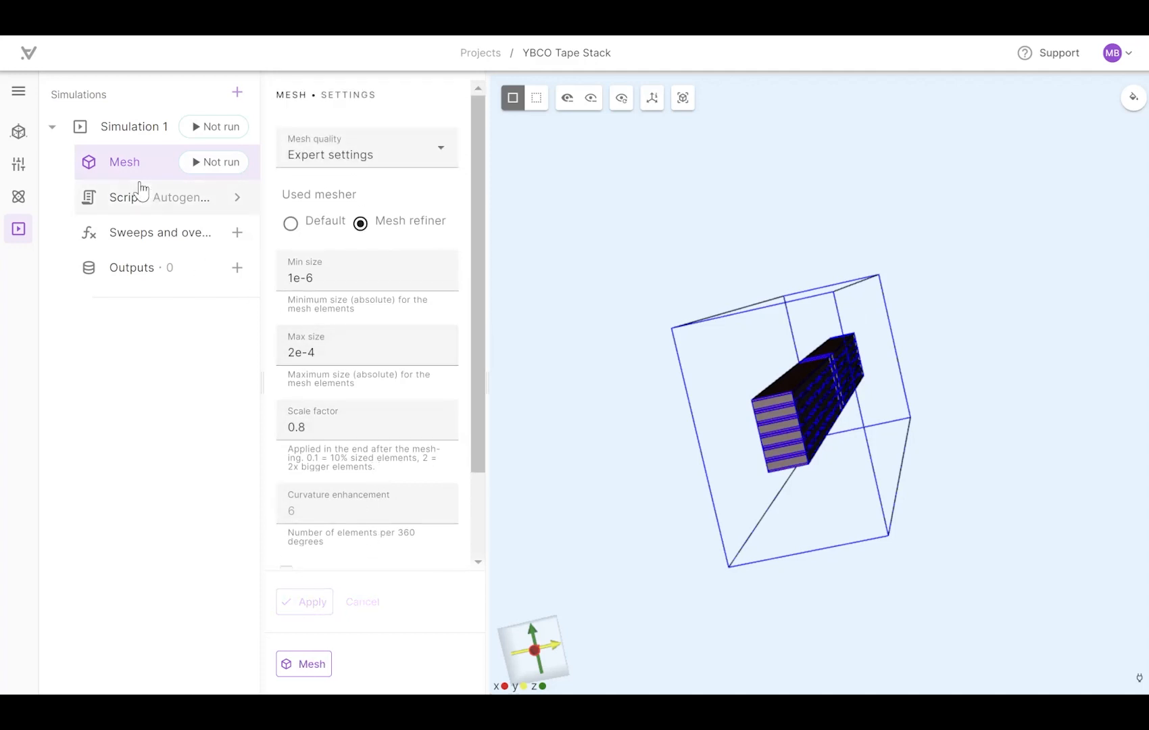
{"action": "left_click", "coordinate": [222, 169]}
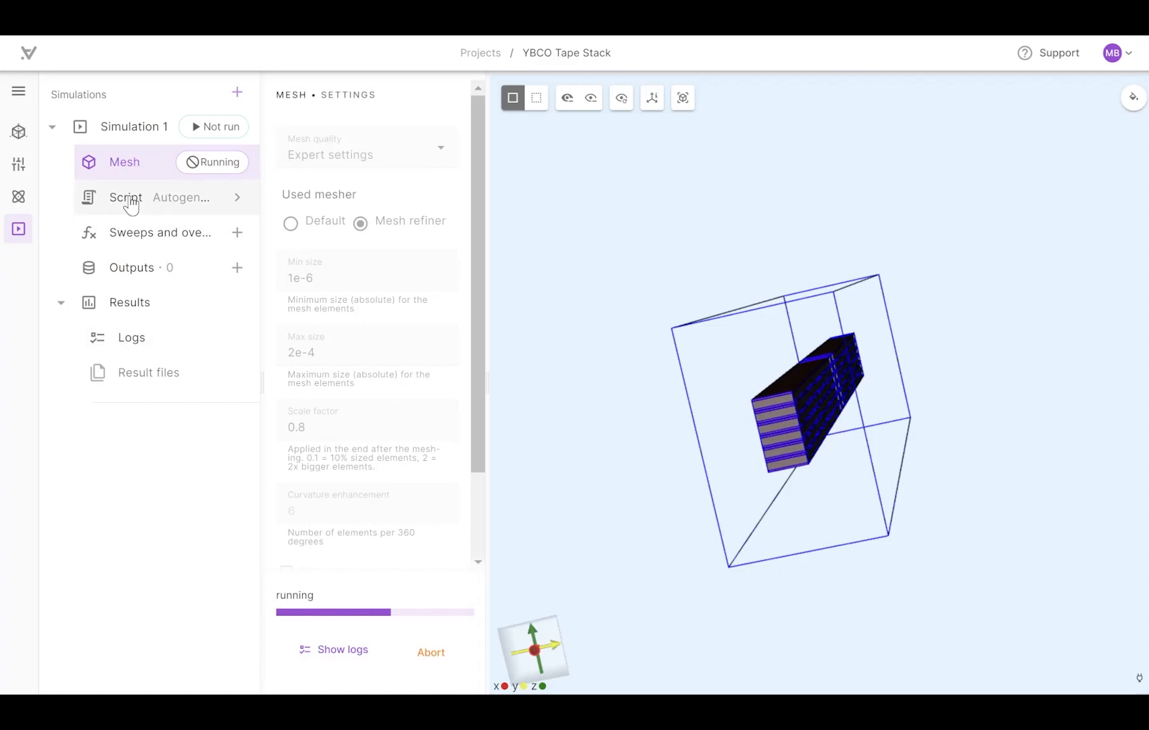
Add a Temperature field output to the simulation, target it to the Rebco volume and apply it
{"action": "left_click", "coordinate": [238, 269]}
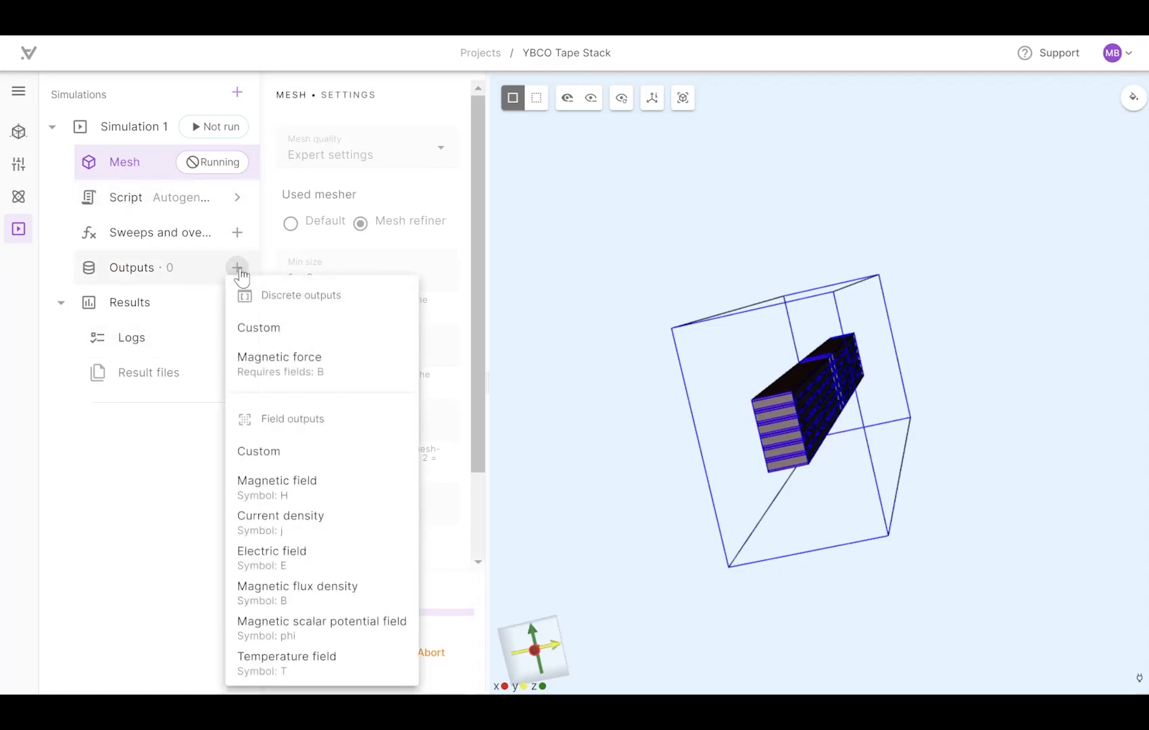
{"action": "left_click", "coordinate": [313, 668]}
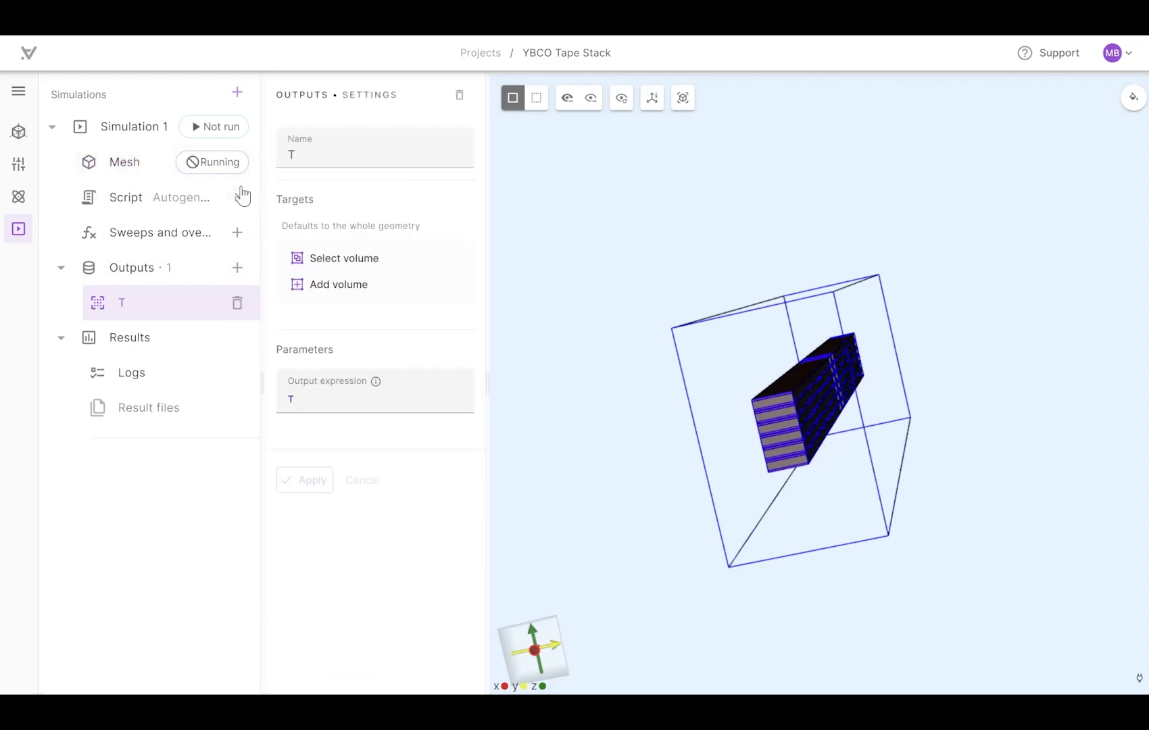
{"action": "left_click", "coordinate": [327, 265]}
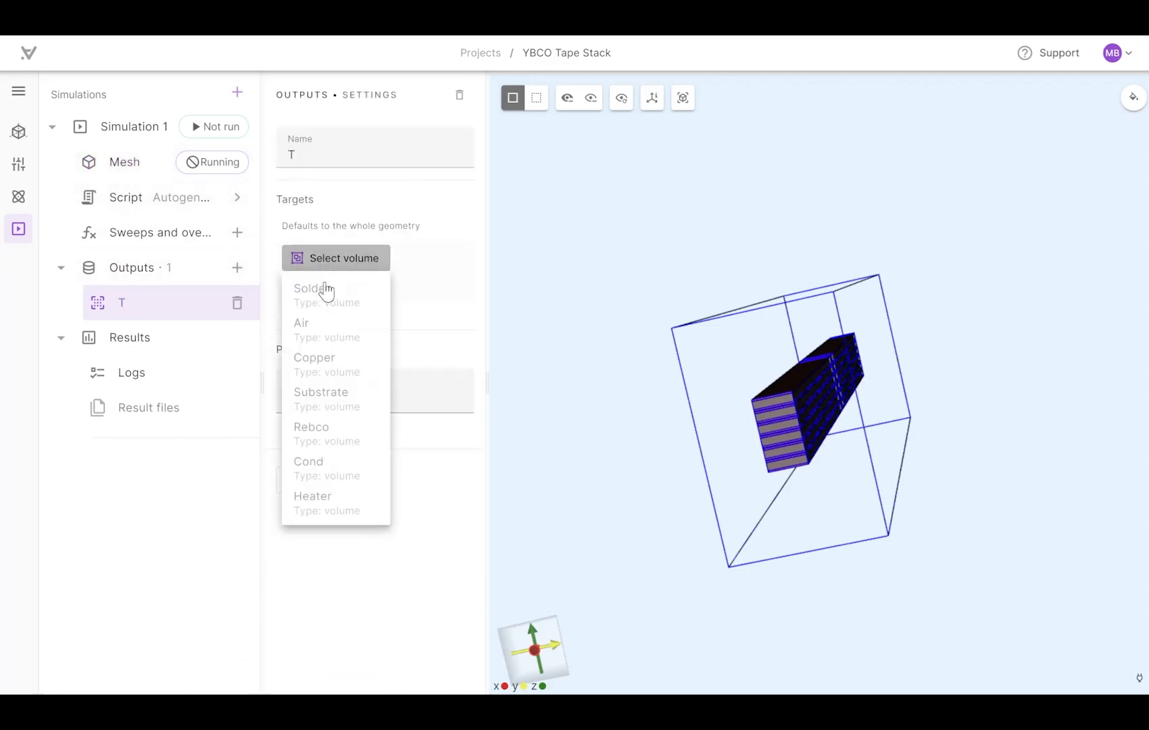
{"action": "left_click", "coordinate": [337, 438]}
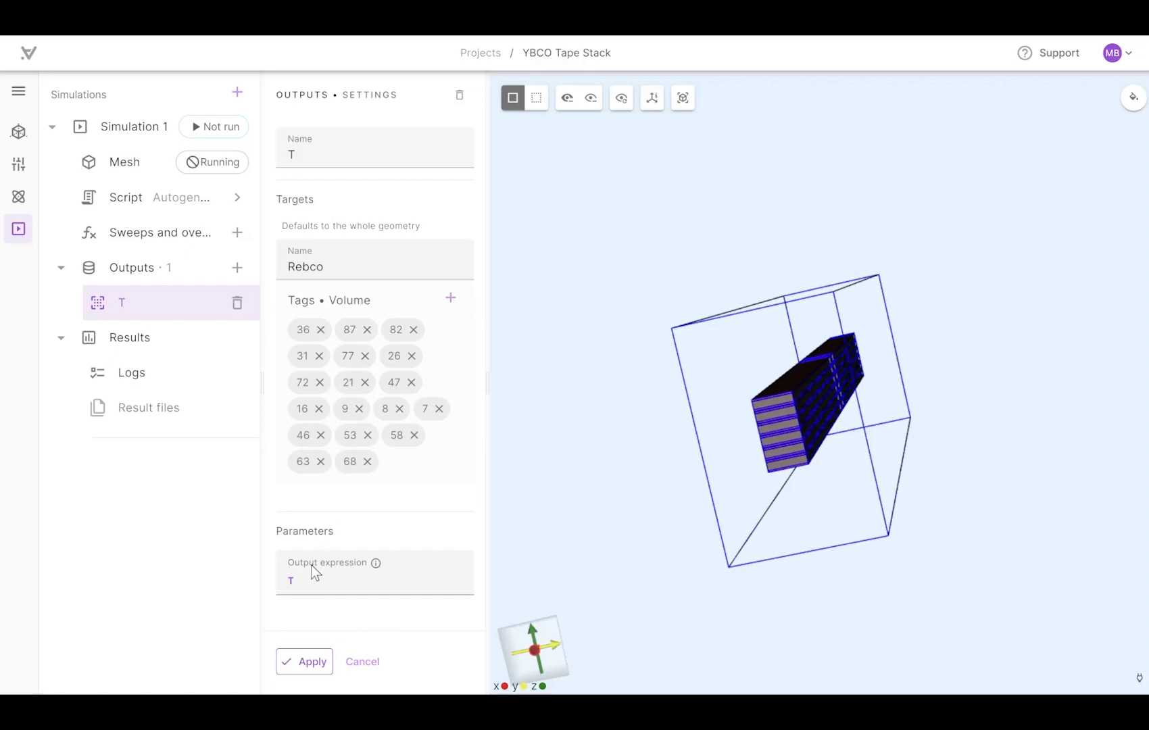
{"action": "left_click", "coordinate": [307, 662]}
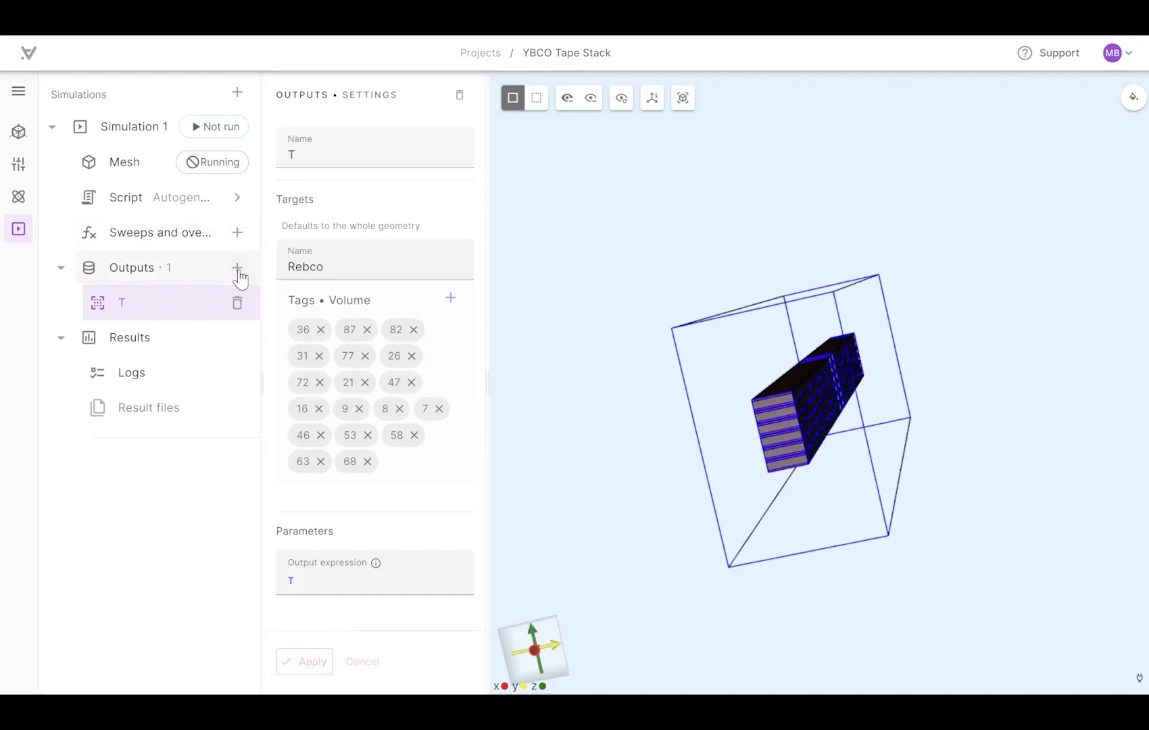
Add a Current density output to the simulation, target it to the Rebco volume and apply it
{"action": "left_click", "coordinate": [239, 272]}
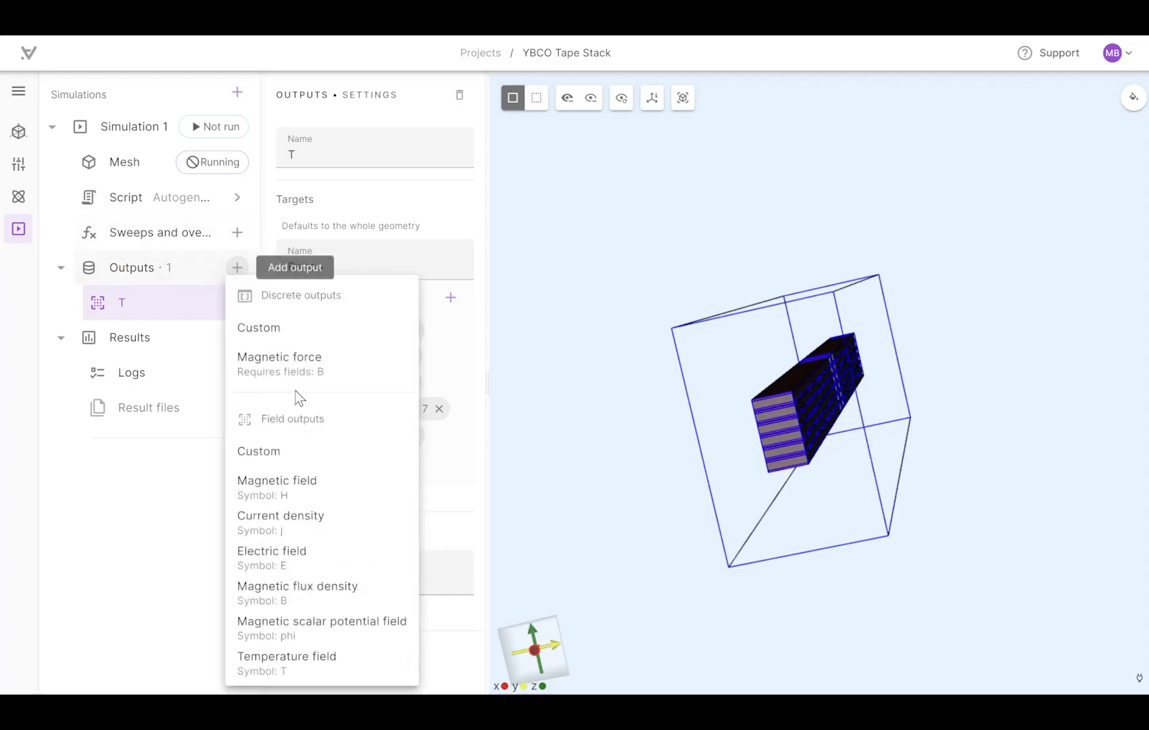
{"action": "left_click", "coordinate": [305, 529]}
{"action": "left_click", "coordinate": [336, 284]}
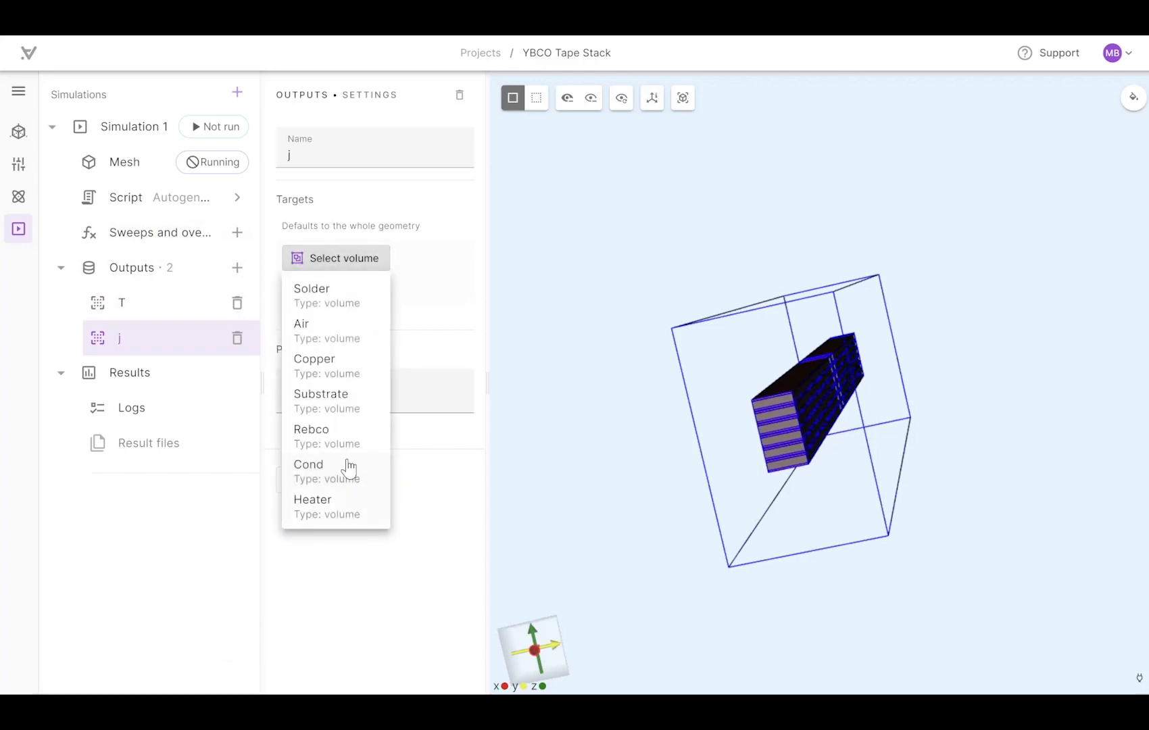
{"action": "left_click", "coordinate": [336, 425]}
{"action": "left_click", "coordinate": [311, 666]}
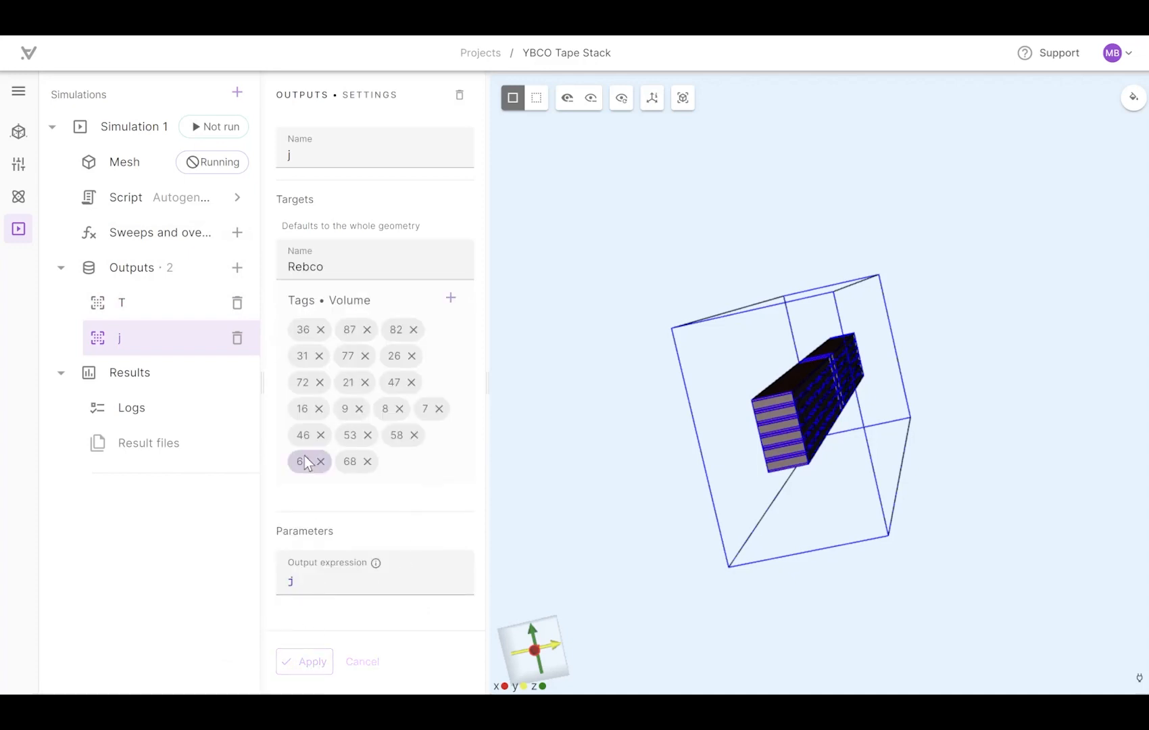
Open the simulation script and add Mesh_Stack.msh as an extra input file
{"action": "left_click", "coordinate": [194, 202]}
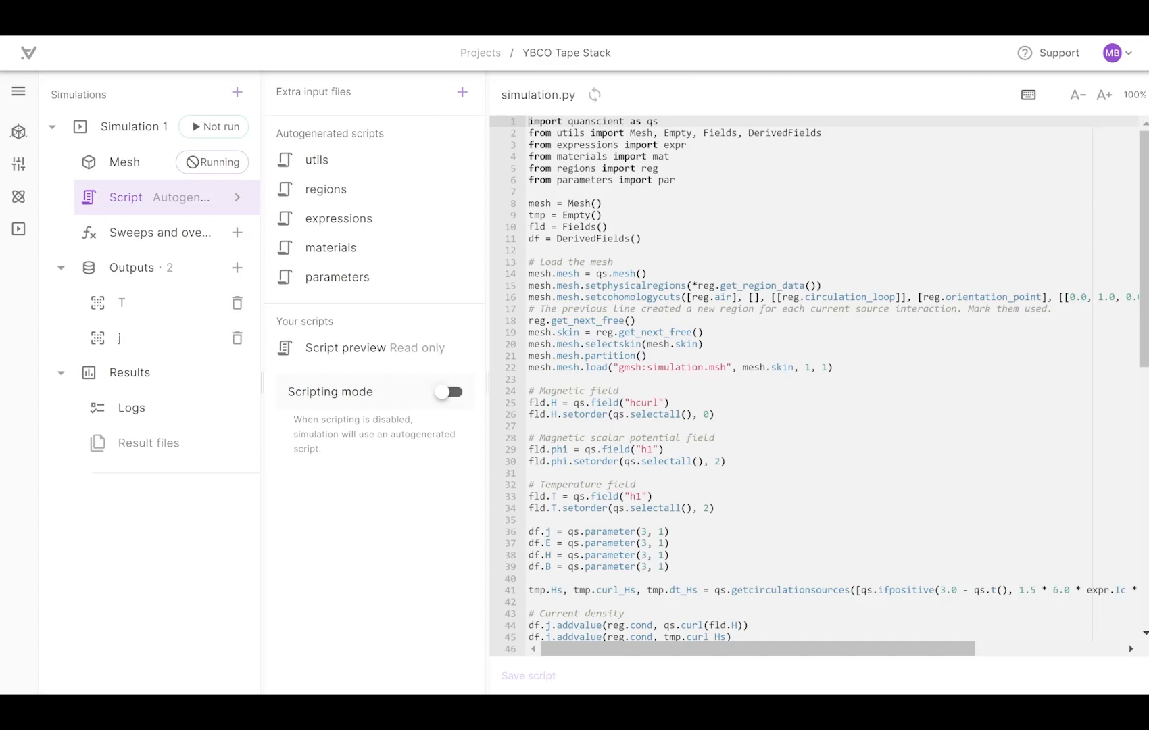
{"action": "left_click_drag", "start_coordinate": [334, 93], "coordinate": [332, 89]}
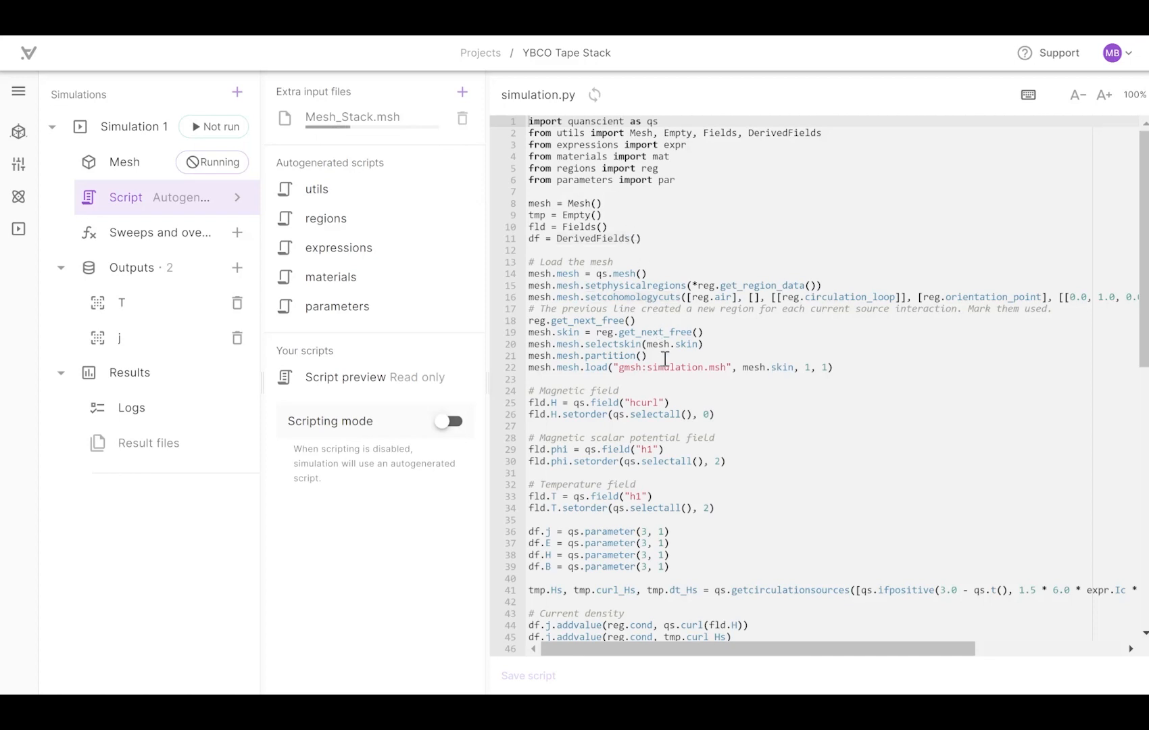
{"action": "mouse_move", "coordinate": [699, 366]}
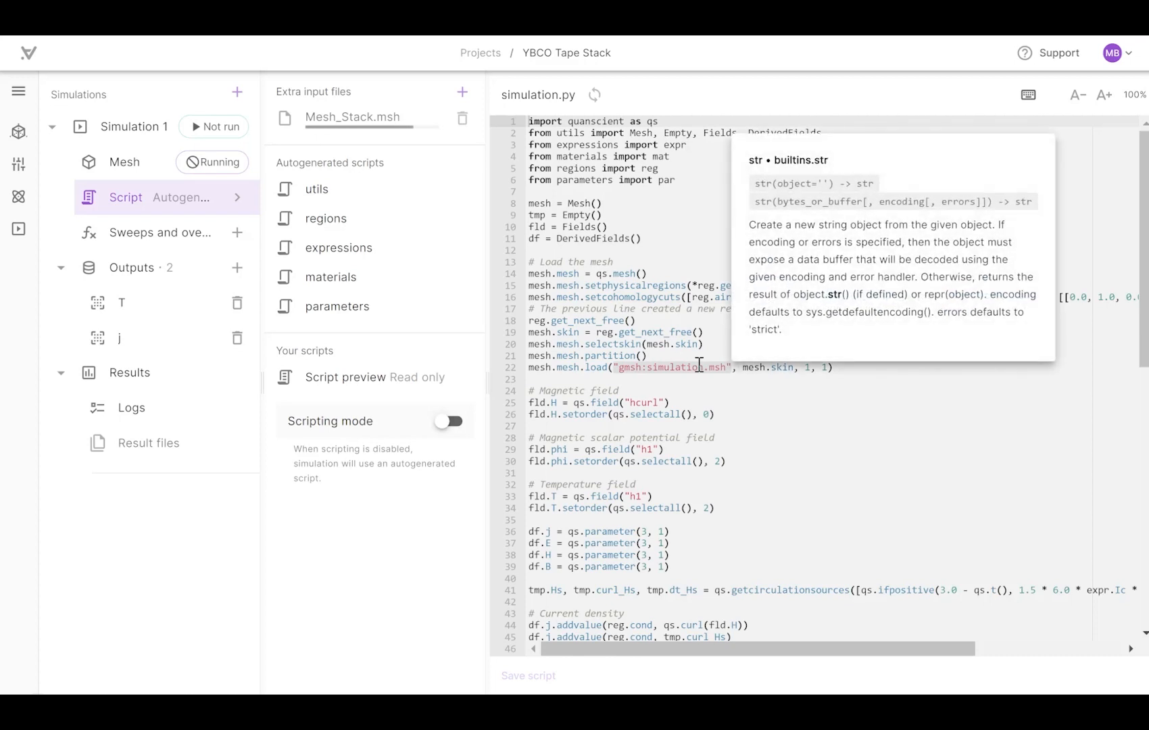
{"action": "left_click", "coordinate": [703, 308]}
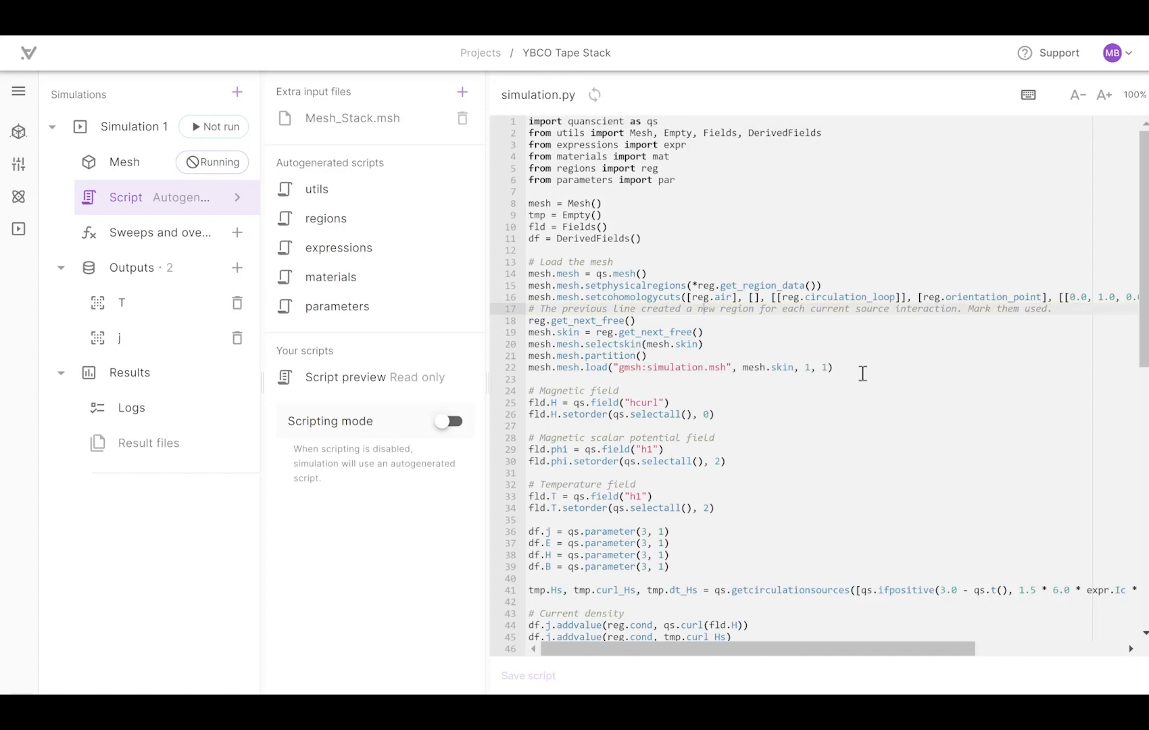
Enable scripting mode for the simulation so that simulation.py can be edited
{"action": "left_click_drag", "start_coordinate": [834, 367], "coordinate": [526, 263]}
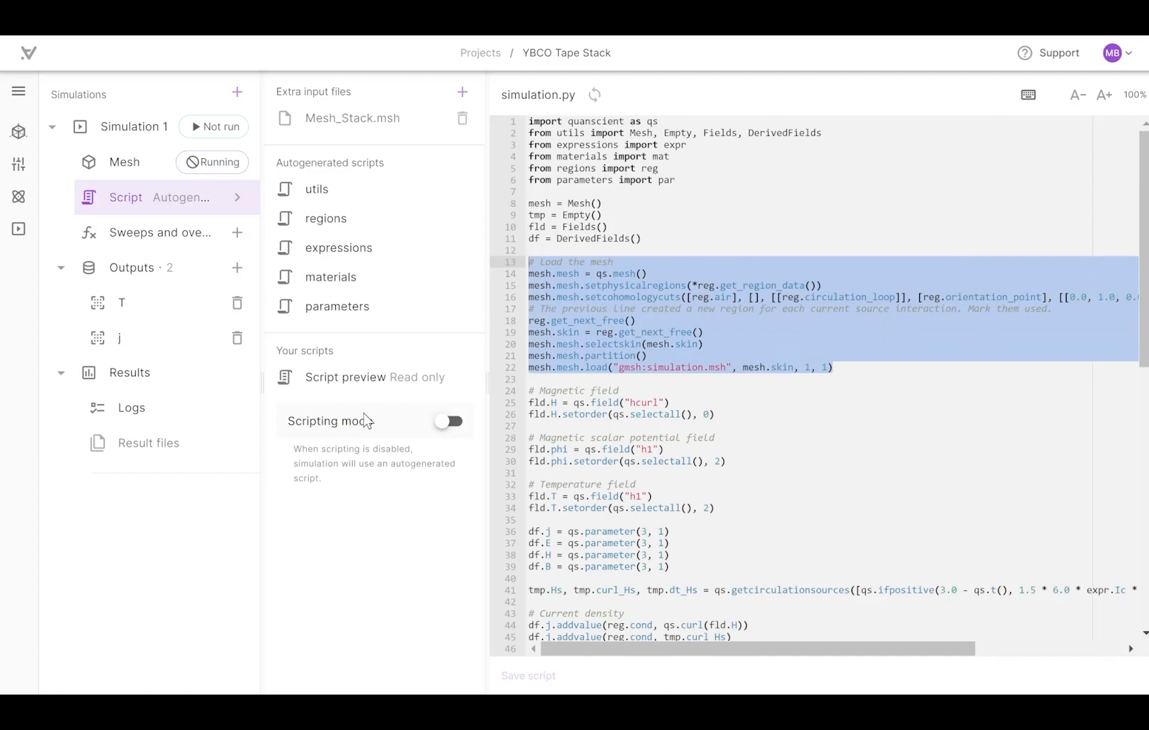
{"action": "left_click", "coordinate": [449, 423]}
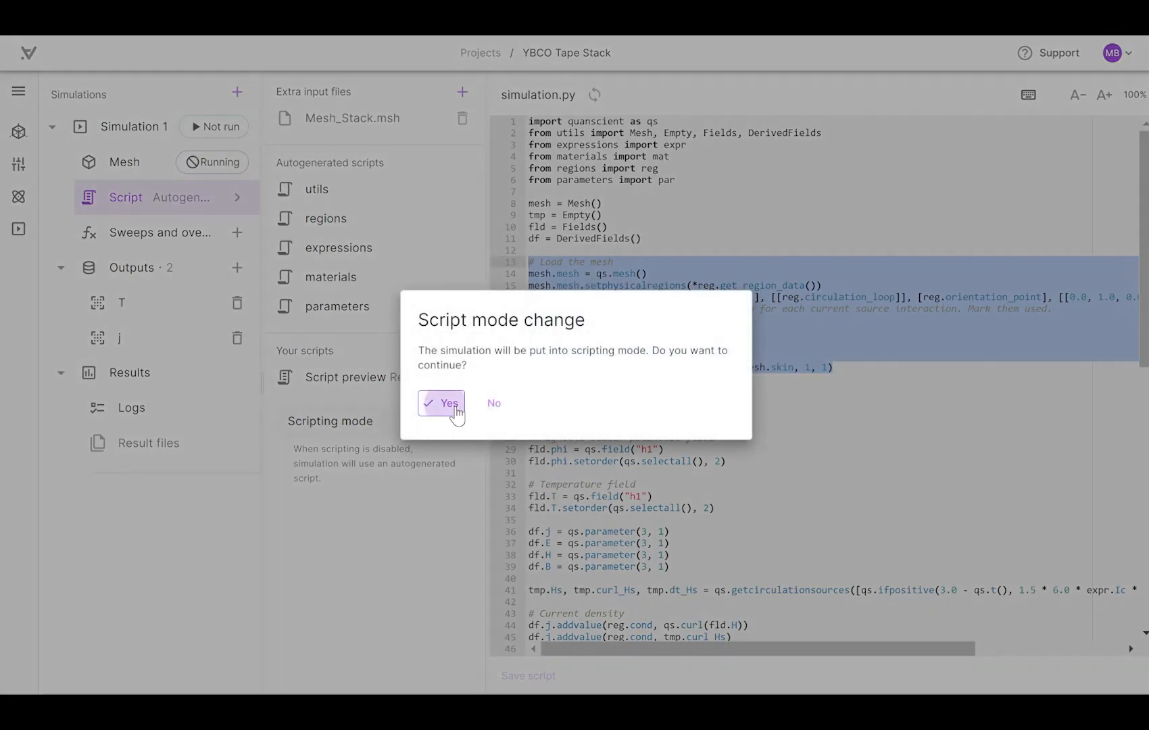
{"action": "left_click", "coordinate": [452, 406]}
Replace the mesh-loading block with mymesh code that loads gmsh:Mesh_Stack.msh, scales all axes by 0.001 and scales z by 0.1
{"action": "left_click_drag", "start_coordinate": [835, 369], "coordinate": [527, 263]}
{"action": "key", "text": "BackSpace"}
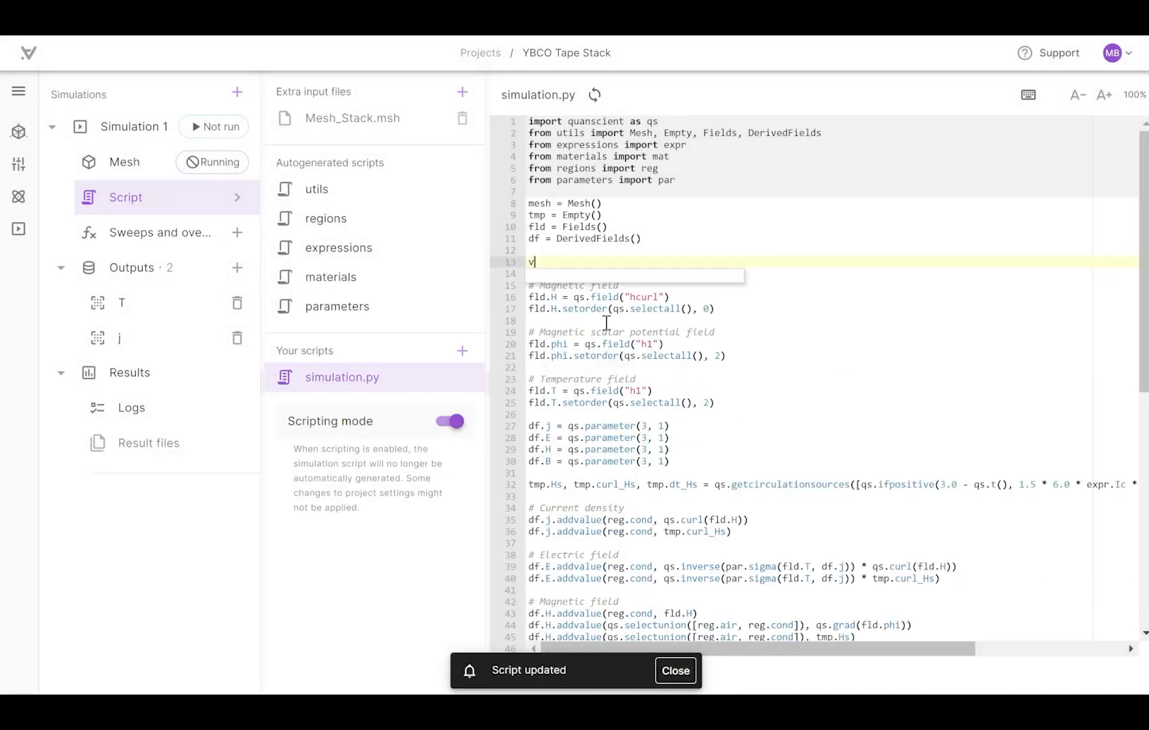
{"action": "type", "text": "v"}
{"action": "key", "text": "ctrl+z"}
{"action": "key", "text": "ctrl+z"}
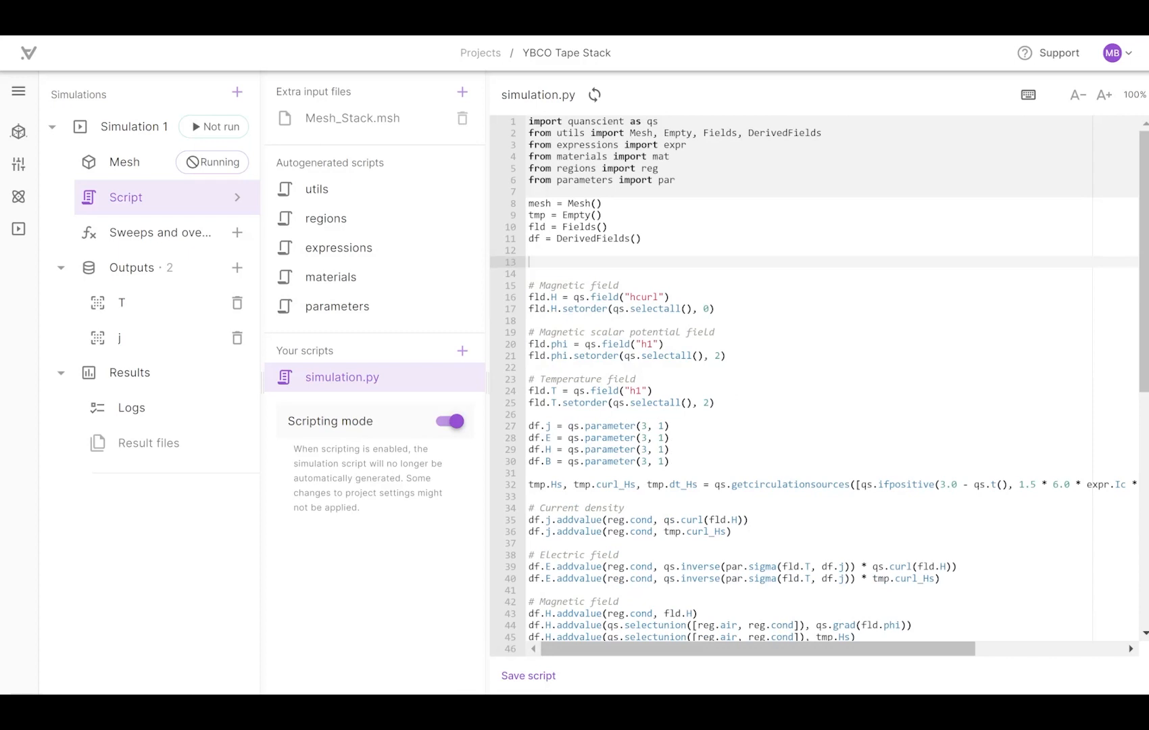
{"action": "left_click", "coordinate": [651, 262]}
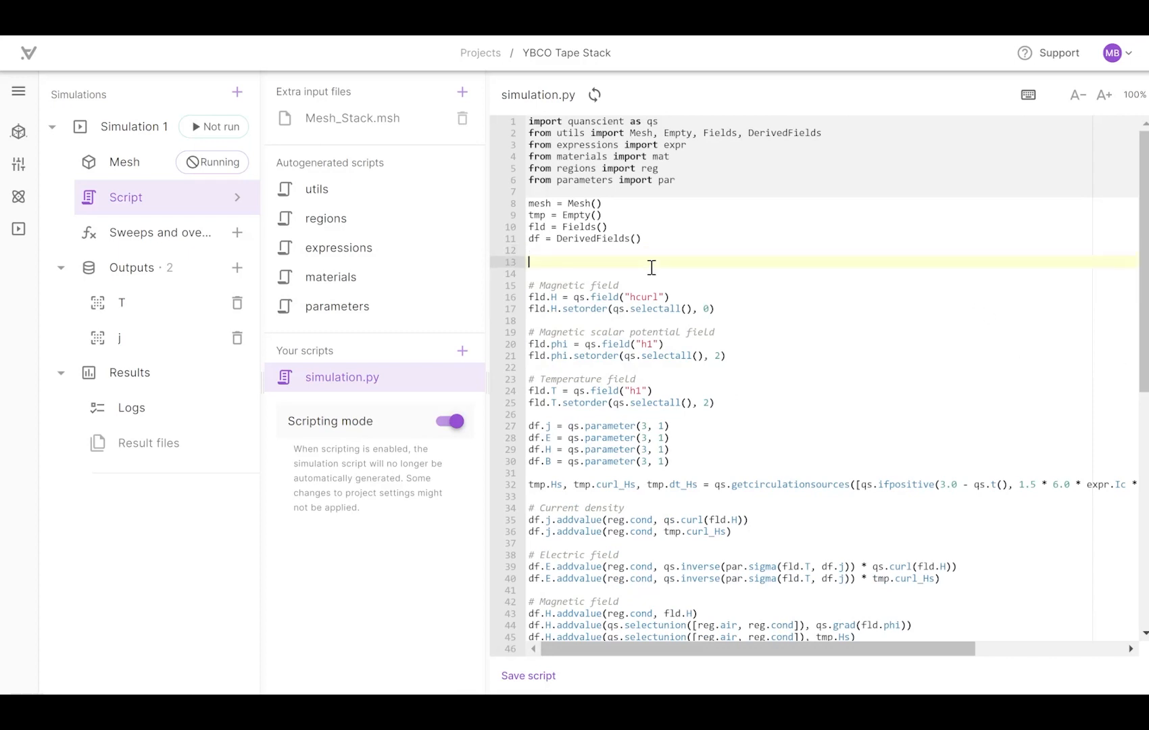
{"action": "type", "text": "# Load the mesh mymesh = qs.mesh() mymesh.setcohomologycuts([air], [], [[circulation_loop_all]], [op_1], [[0.0, 1.0, 0.0]]) mymesh.selectskin(skin) mymesh.selectskin(skin_cond, cond) mymesh.partition() mymesh.load(\"gmsh:Mesh_Stack.msh\", skin, 1, 1) # Convert to millimeters mymesh.scale(0.001, 0.001, 0.001) # Scale in z-direction mymesh.scale(1,1,0.1)"}
{"action": "double_click", "coordinate": [640, 332]}
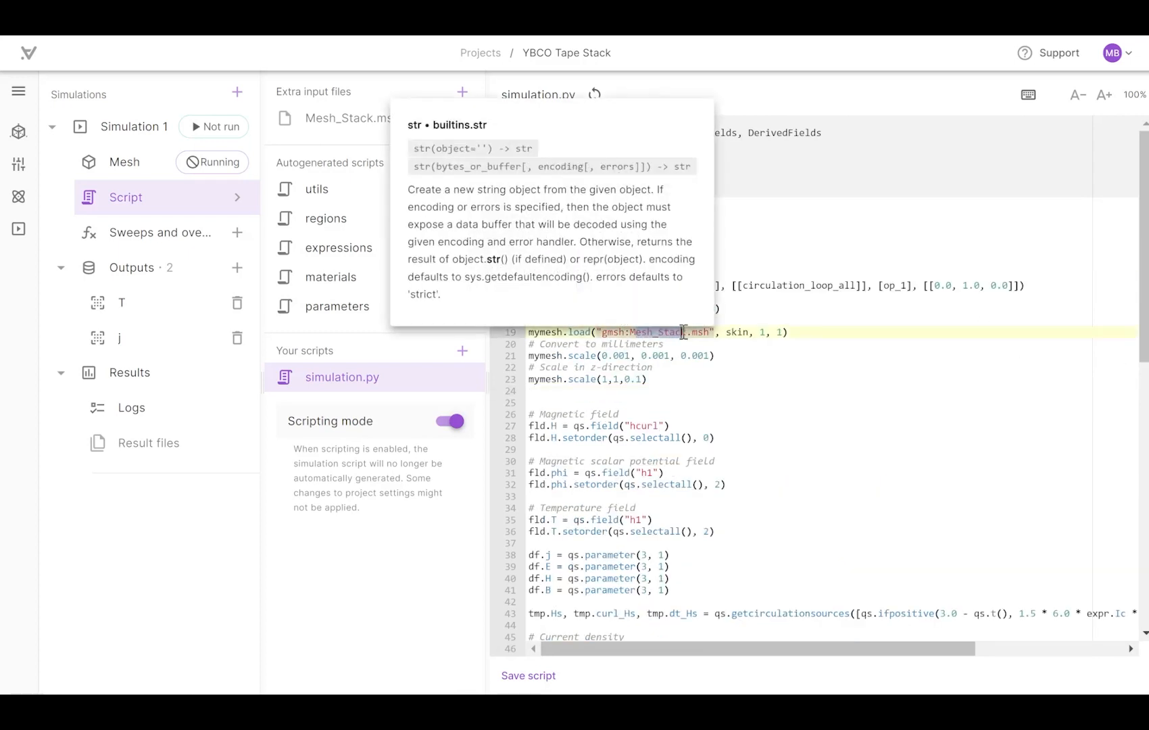
{"action": "left_click", "coordinate": [650, 381]}
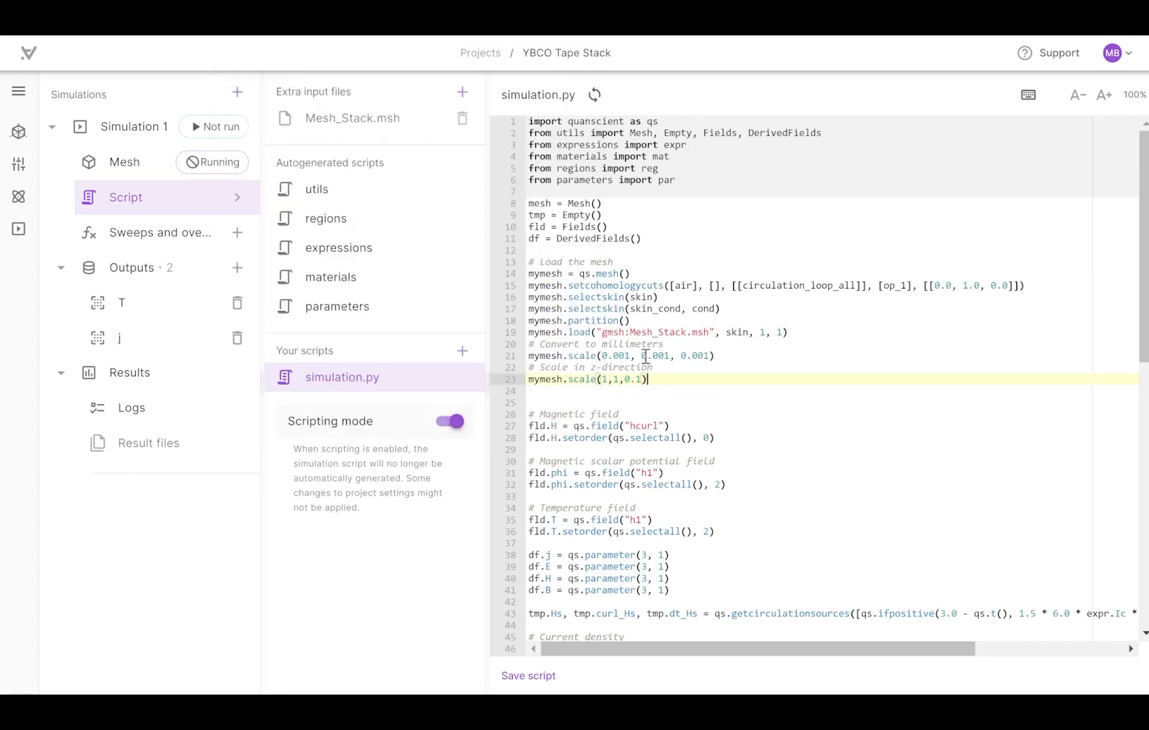
{"action": "left_click", "coordinate": [643, 356]}
{"action": "left_click", "coordinate": [717, 386]}
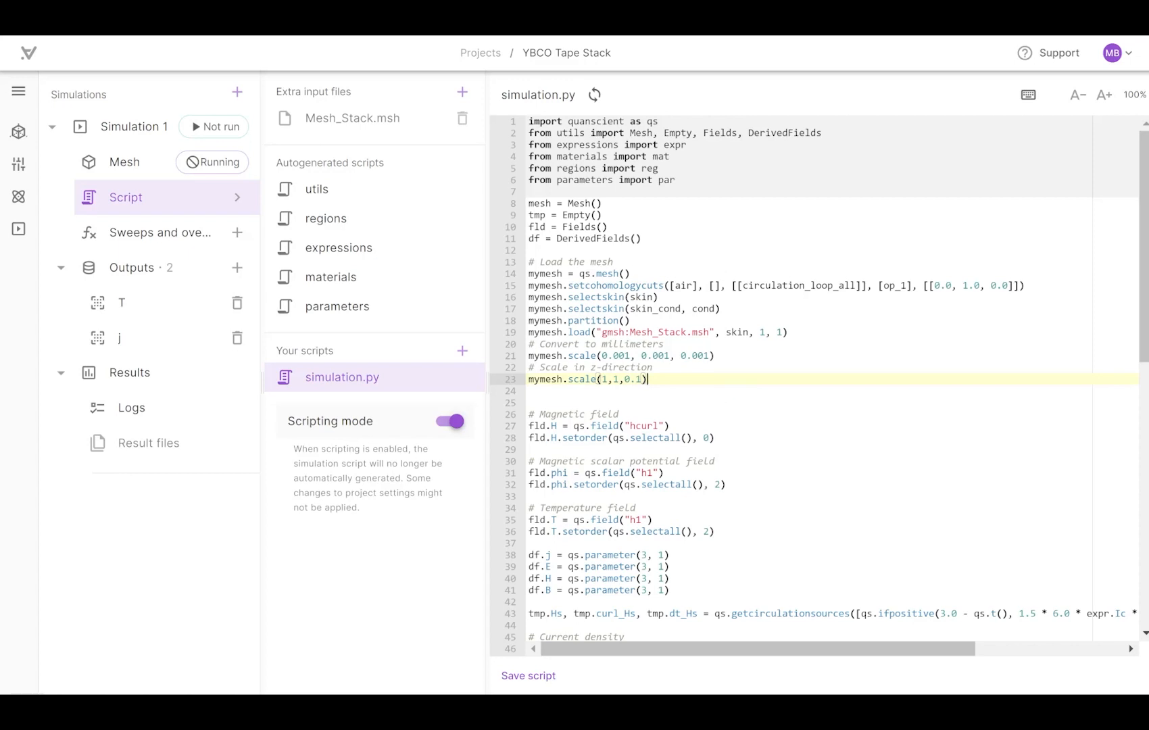
Set the order of the magnetic scalar potential field and of the temperature field to 1
{"action": "left_click", "coordinate": [735, 487]}
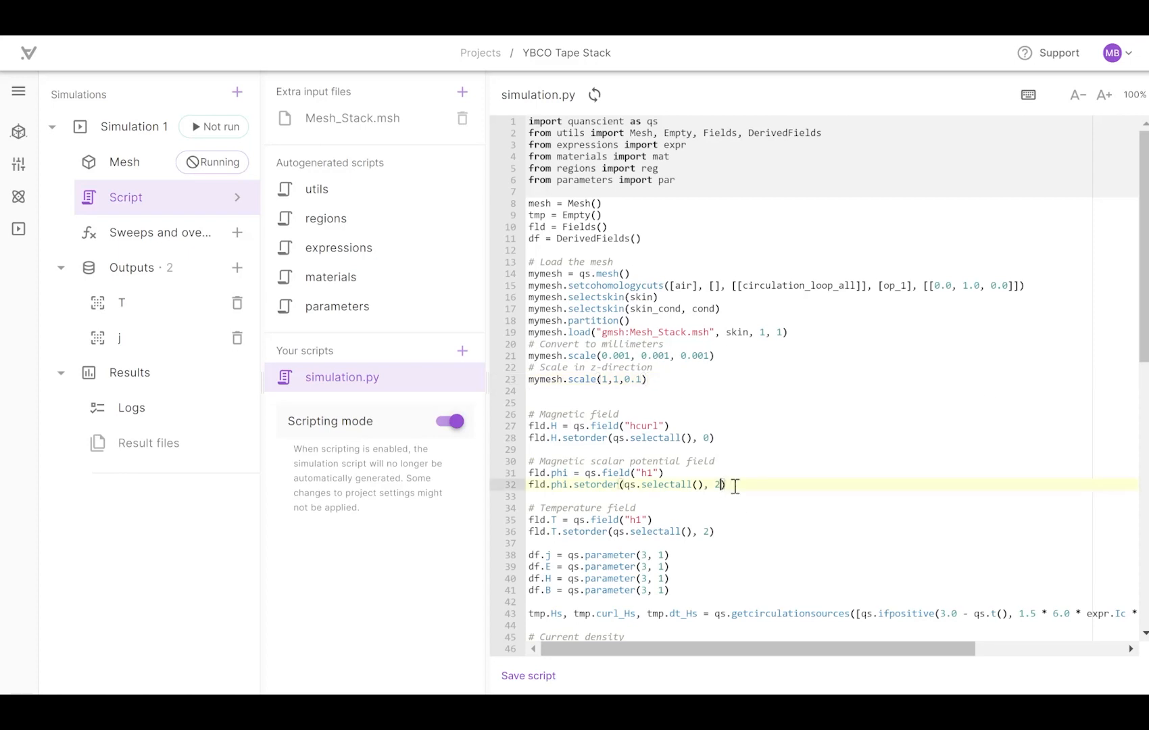
{"action": "key", "text": "BackSpace"}
{"action": "type", "text": "1"}
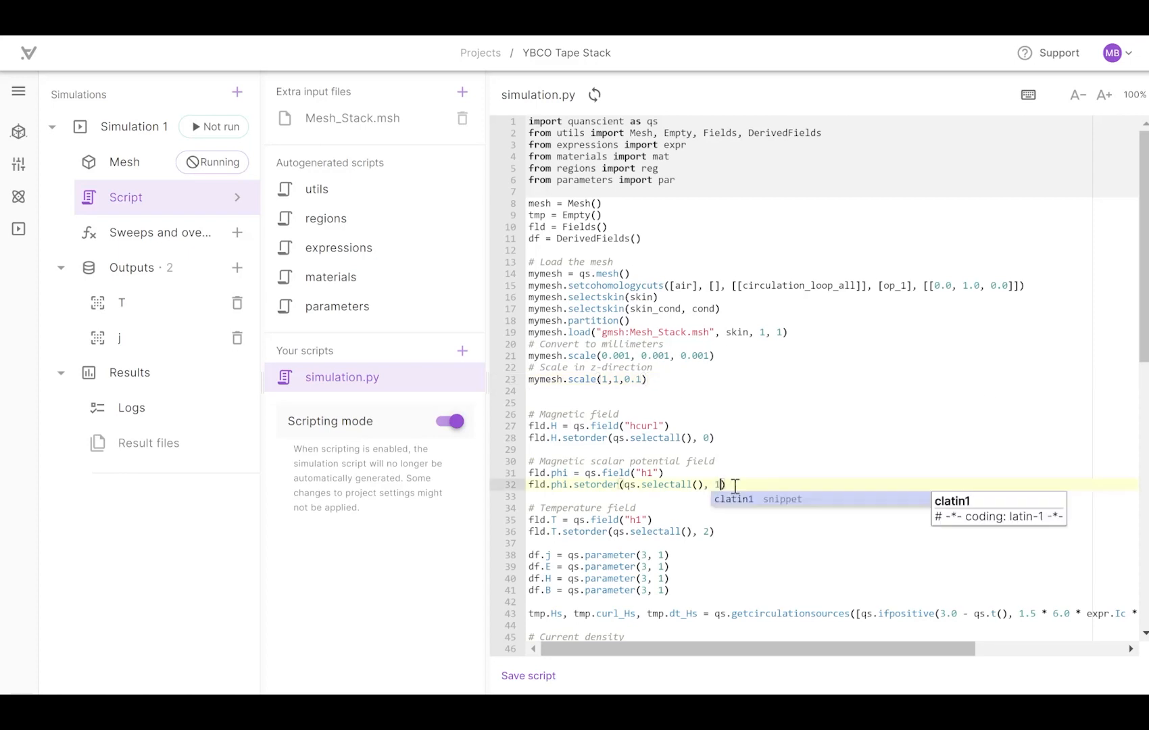
{"action": "left_click", "coordinate": [710, 533]}
{"action": "key", "text": "BackSpace"}
{"action": "type", "text": "1"}
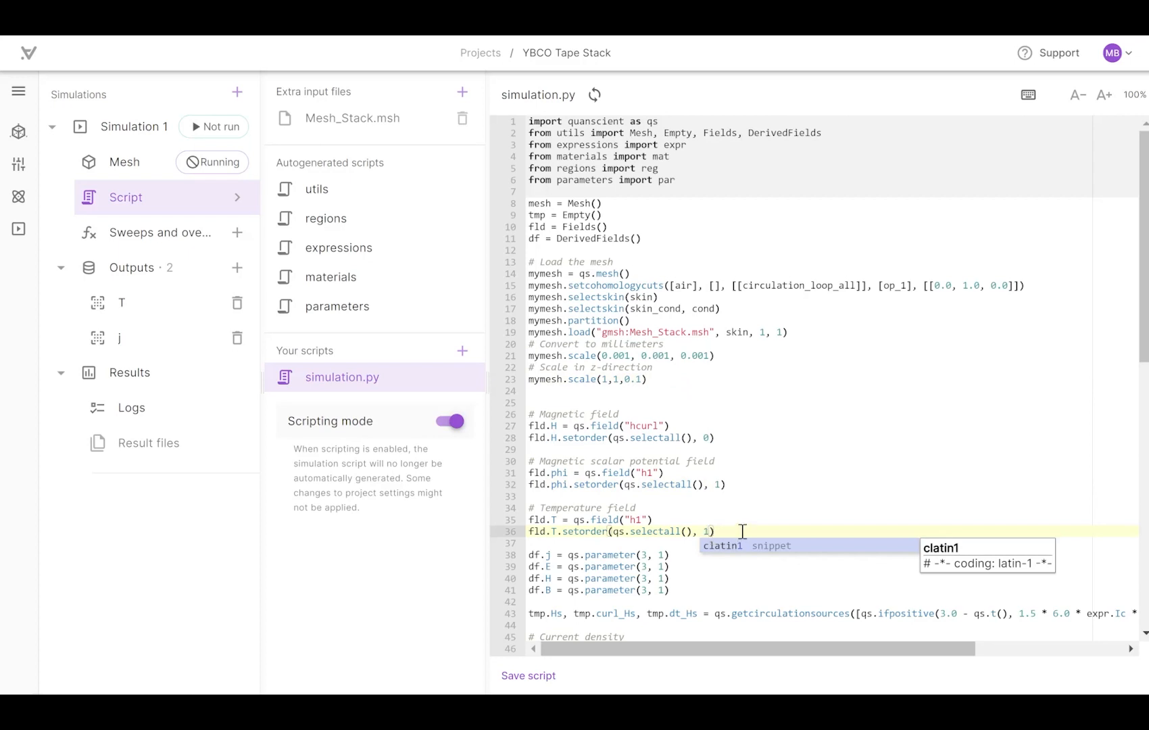
{"action": "left_click", "coordinate": [769, 482]}
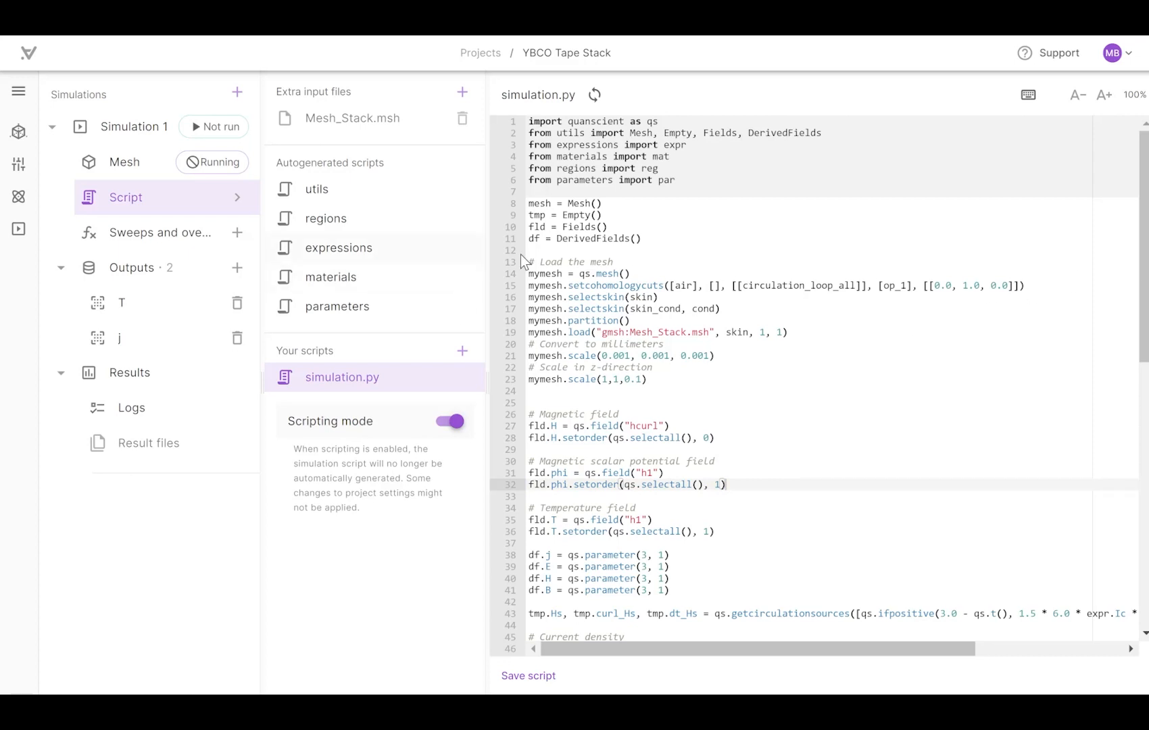
Insert the "Regions from Mesh" definitions, from air = 845 to skin_cond=1002, above the mesh-loading block and save the script
{"action": "left_click", "coordinate": [603, 249]}
{"action": "key", "text": "ctrl+v"}
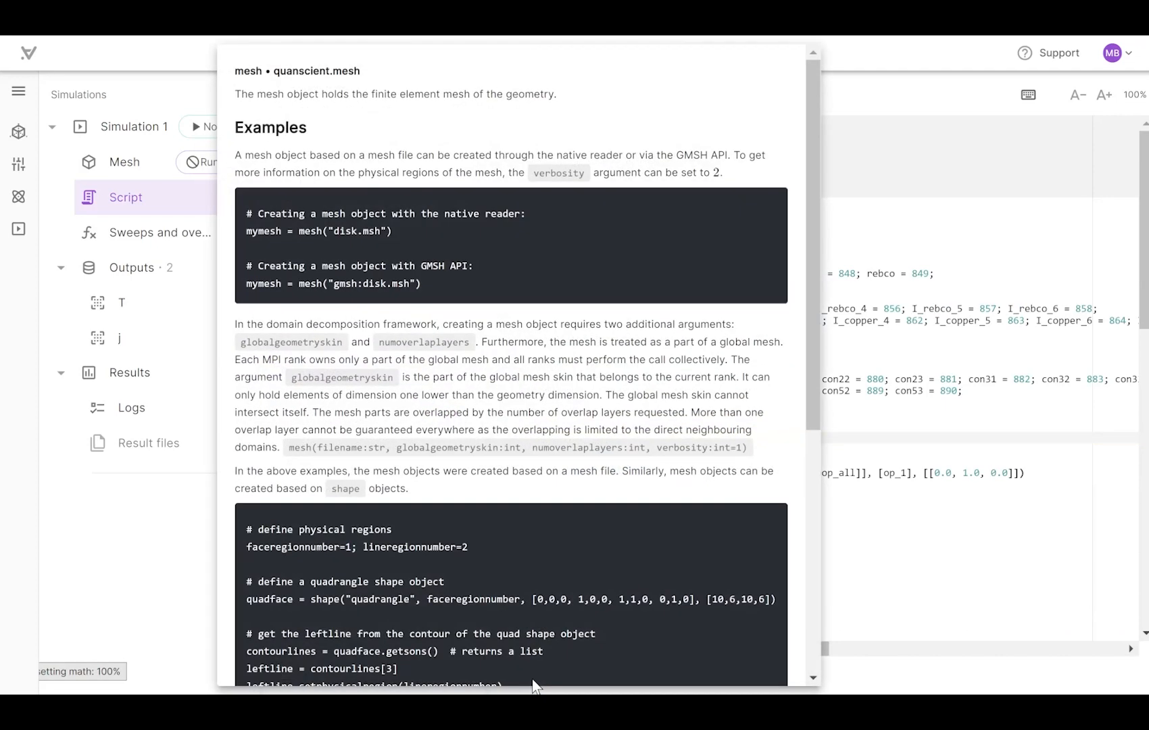
{"action": "left_click", "coordinate": [973, 531]}
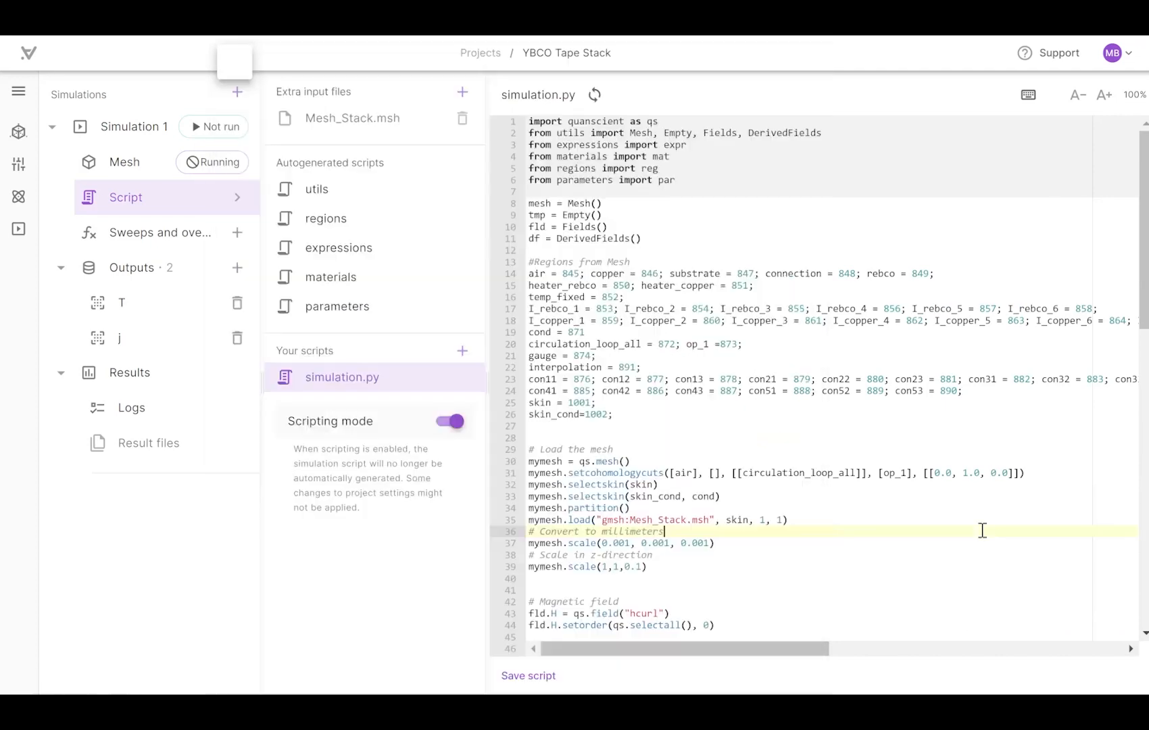
{"action": "left_click", "coordinate": [528, 676]}
Add the line fld.phi.setconstraint(gauge, 0.0) to the magnetic scalar potential field section
{"action": "scroll", "coordinate": [757, 443], "scroll_direction": "down", "scroll_amount": 2}
{"action": "left_click", "coordinate": [757, 447]}
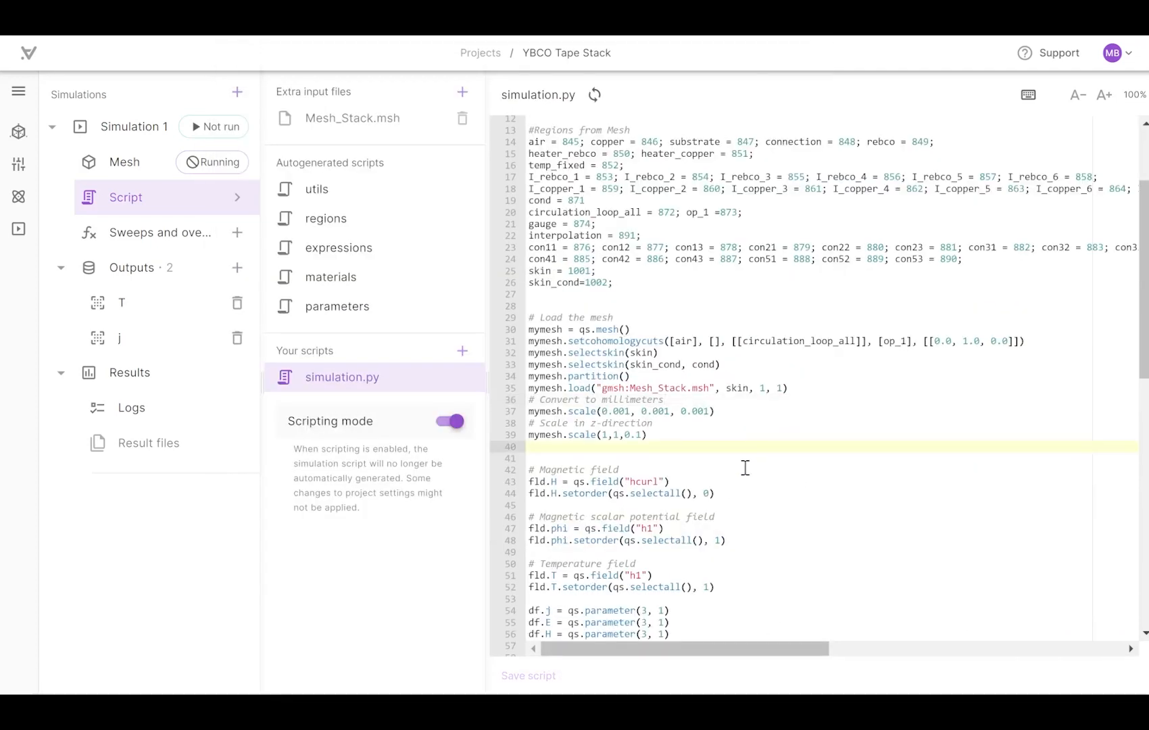
{"action": "scroll", "coordinate": [745, 467], "scroll_direction": "down", "scroll_amount": 2}
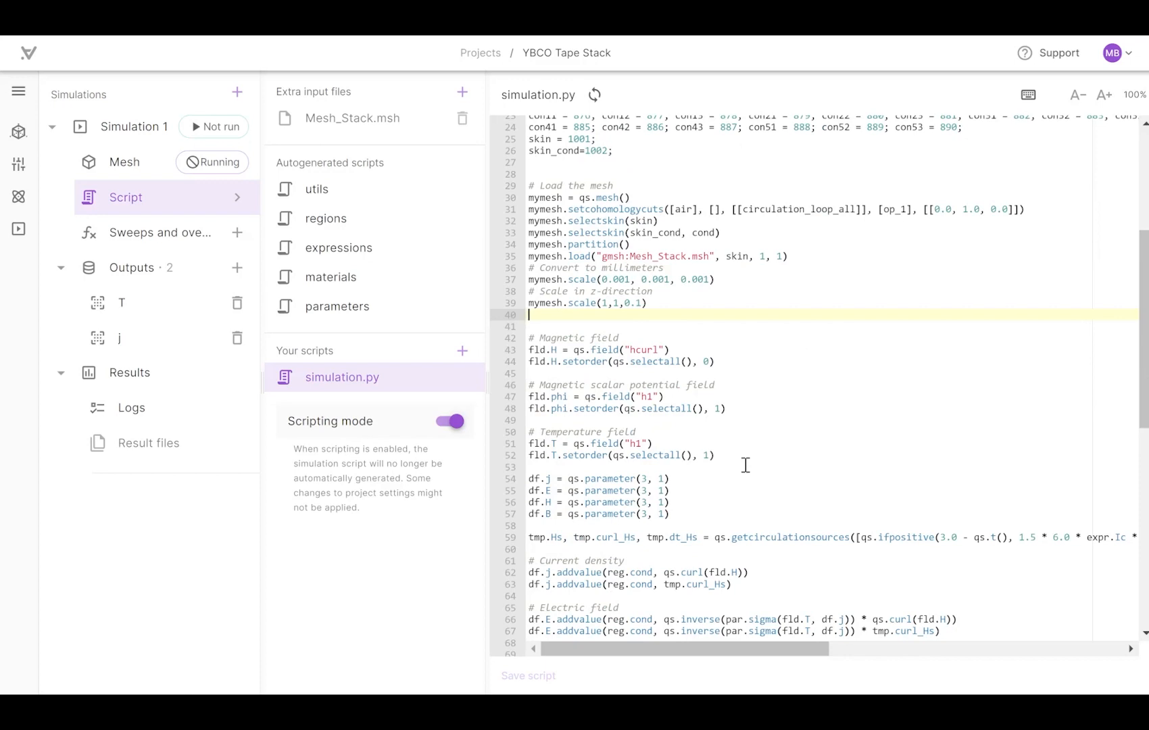
{"action": "left_click", "coordinate": [720, 455]}
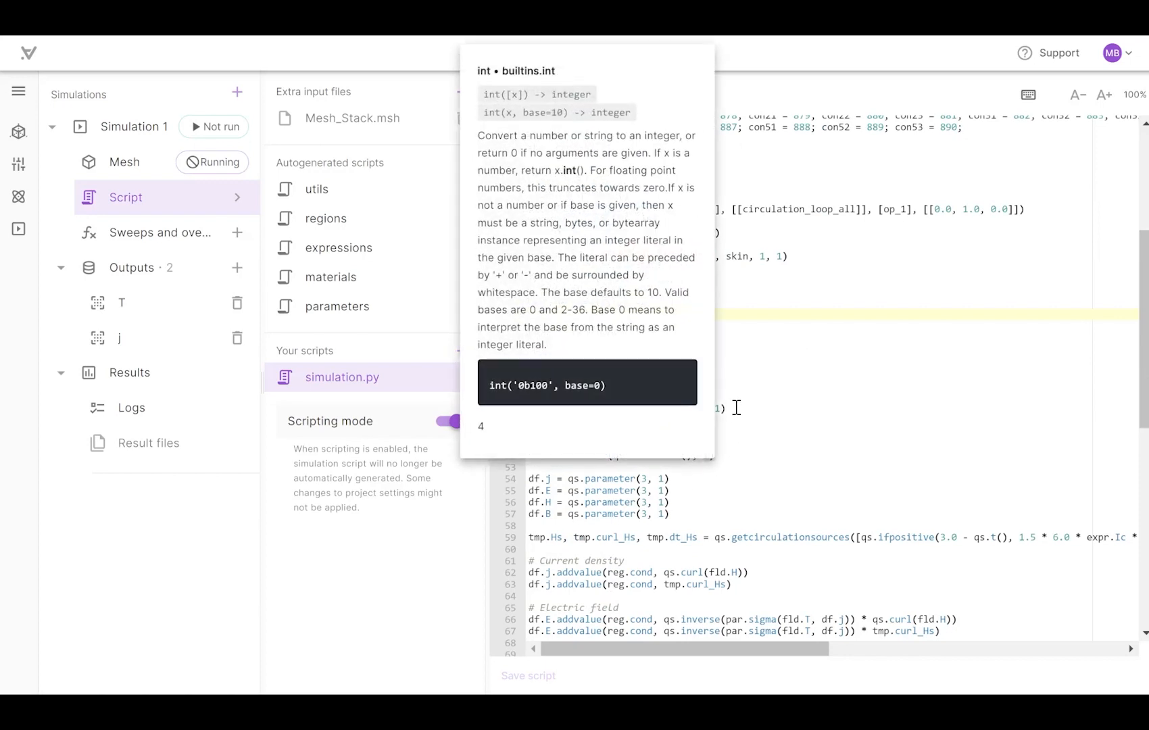
{"action": "left_click", "coordinate": [763, 414]}
{"action": "key", "text": "Return"}
{"action": "type", "text": "fld."}
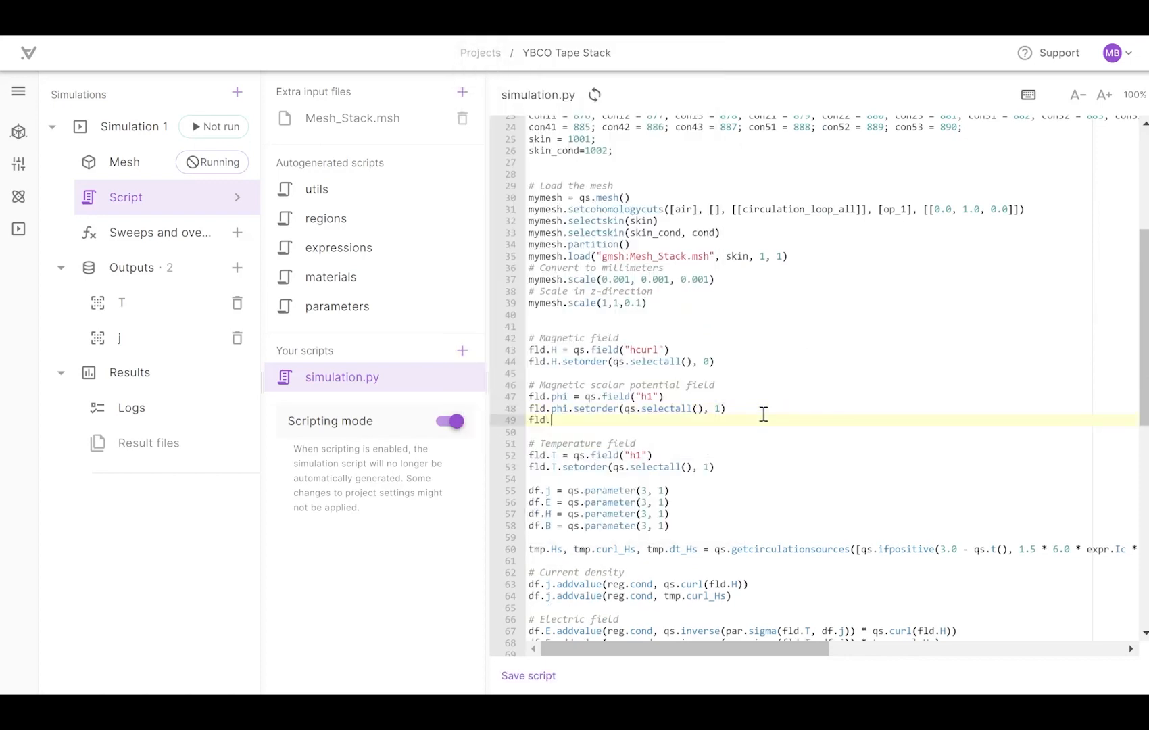
{"action": "type", "text": "phi.setconstraint(gauge, 0.0"}
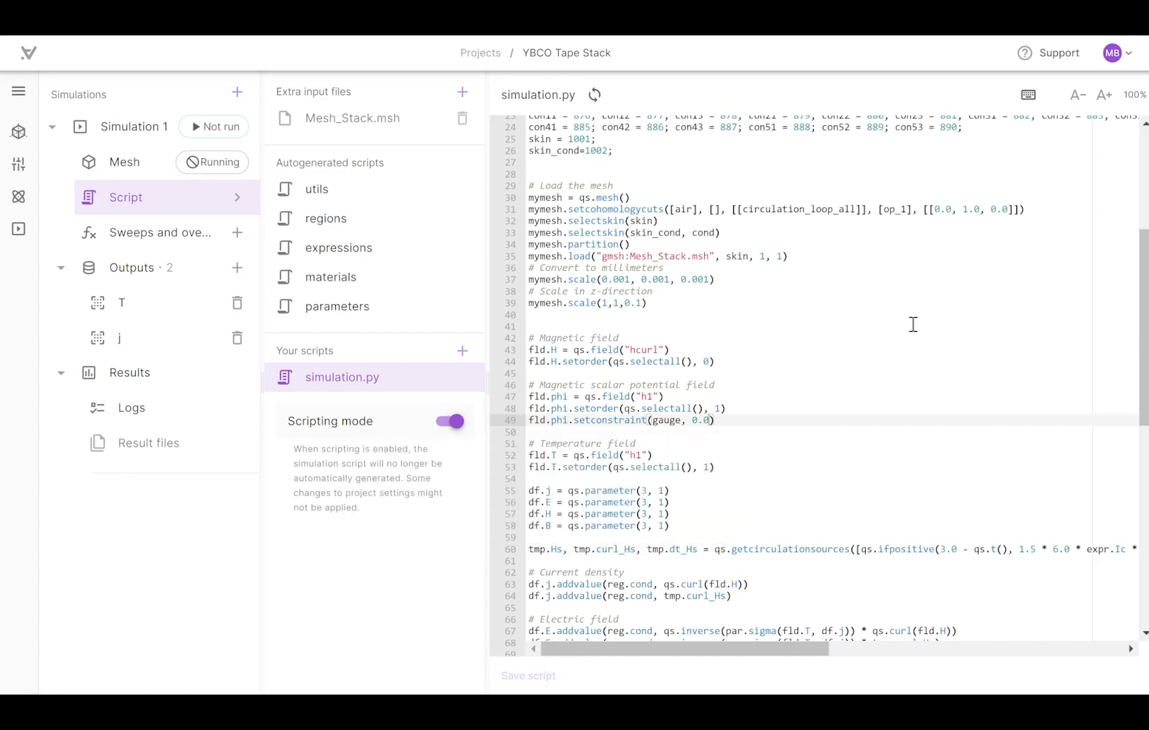
Add the line fld.T.setvalue(qs.selectall(),77.0) to the temperature field section
{"action": "left_click", "coordinate": [752, 466]}
{"action": "key", "text": "Return"}
{"action": "type", "text": "fld"}
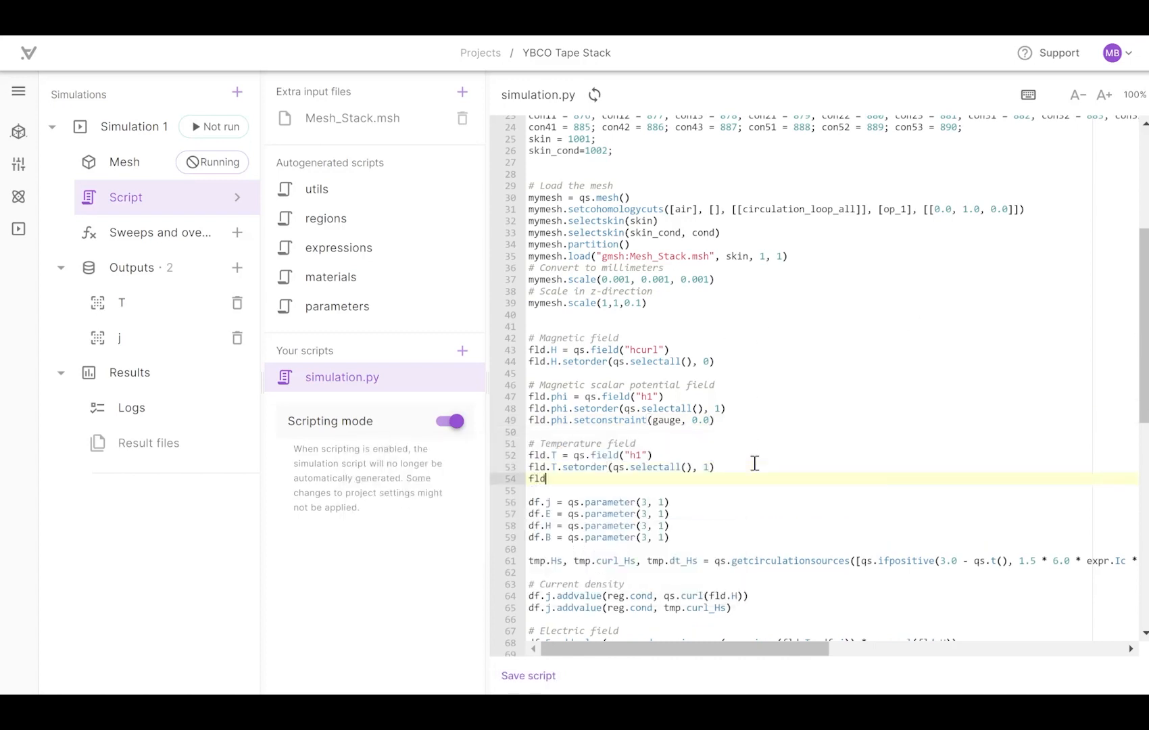
{"action": "type", "text": ".T.setvalue(qs."}
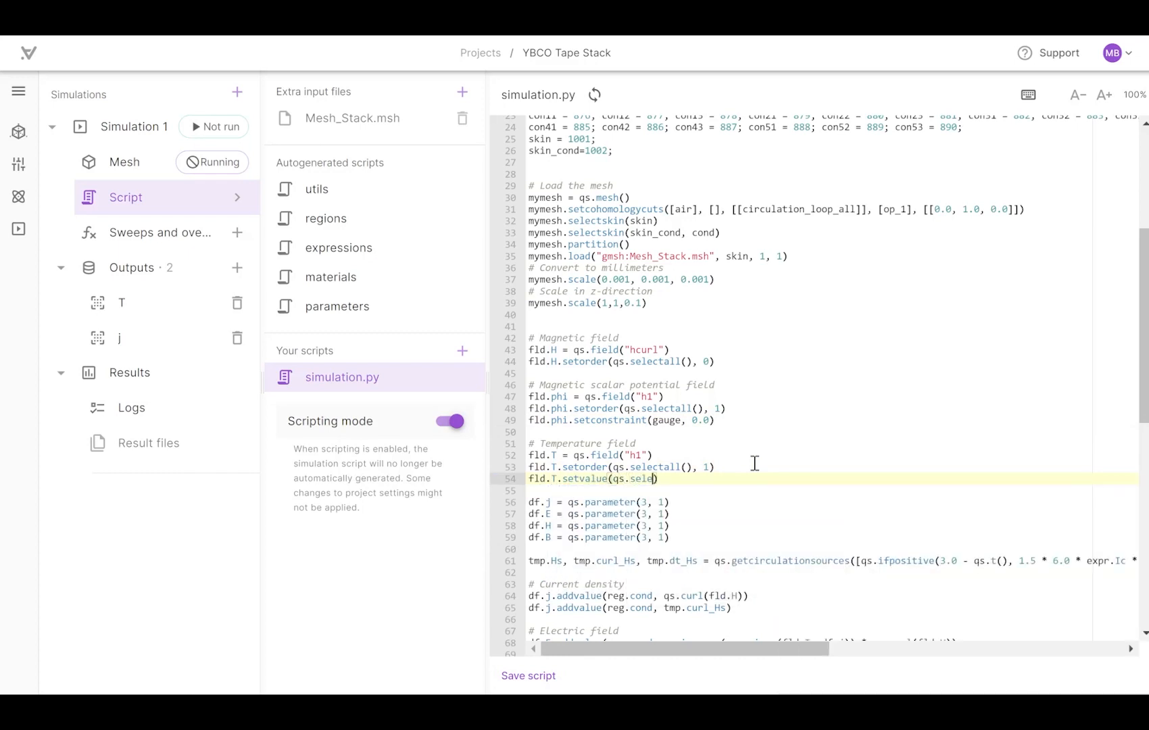
{"action": "type", "text": "sel"}
{"action": "key", "text": "Return"}
{"action": "type", "text": "(),77.0"}
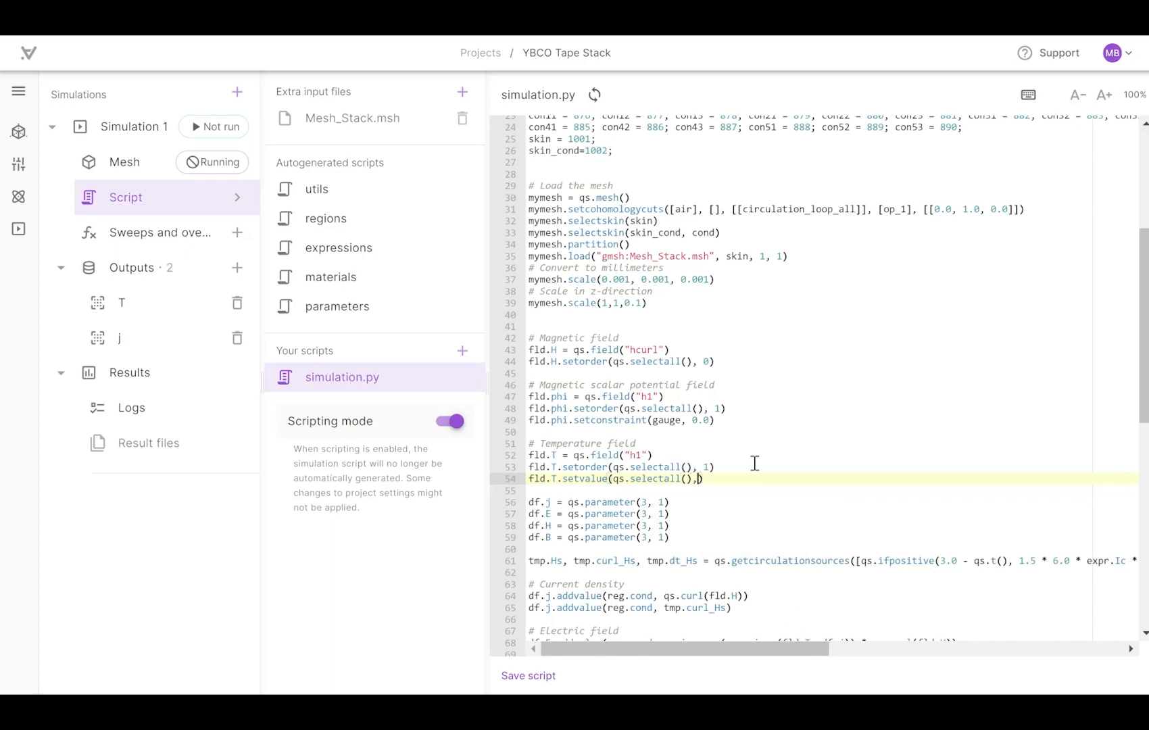
{"action": "left_click", "coordinate": [753, 523]}
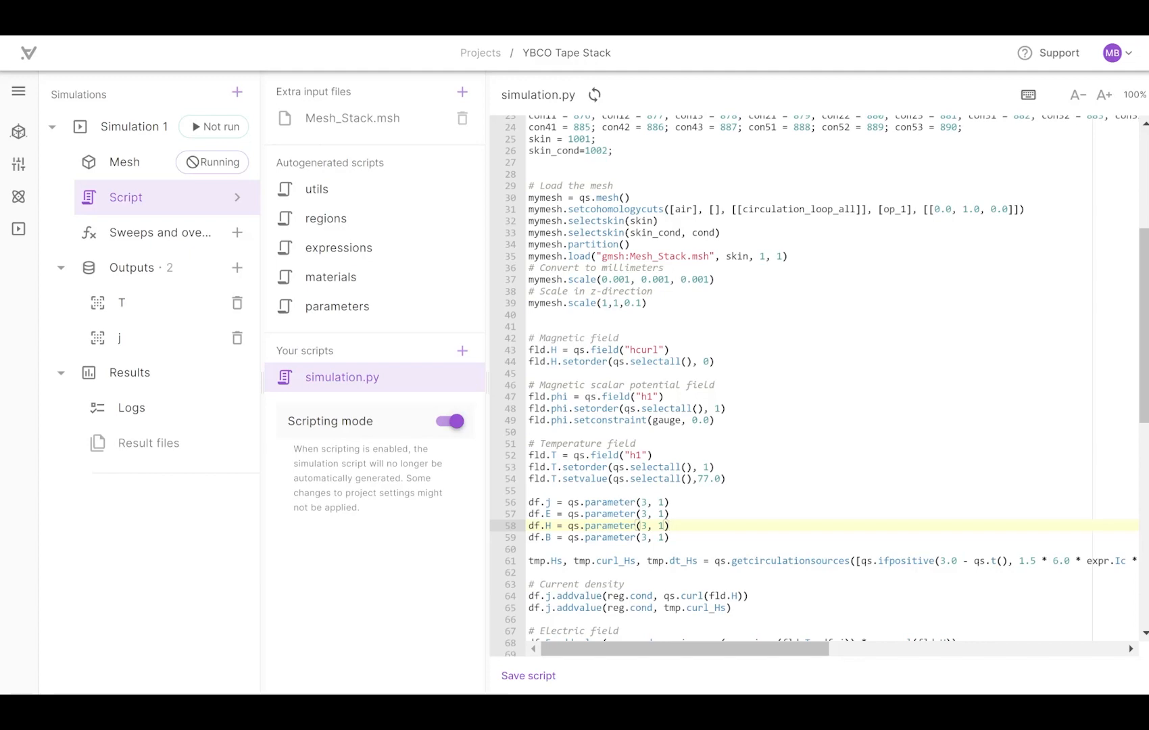
Insert separate form integrals for rebco, copper, substrate and solder under the Magnetism H heading, using dofe for the rebco term
{"action": "scroll", "coordinate": [859, 405], "scroll_direction": "down", "scroll_amount": 5}
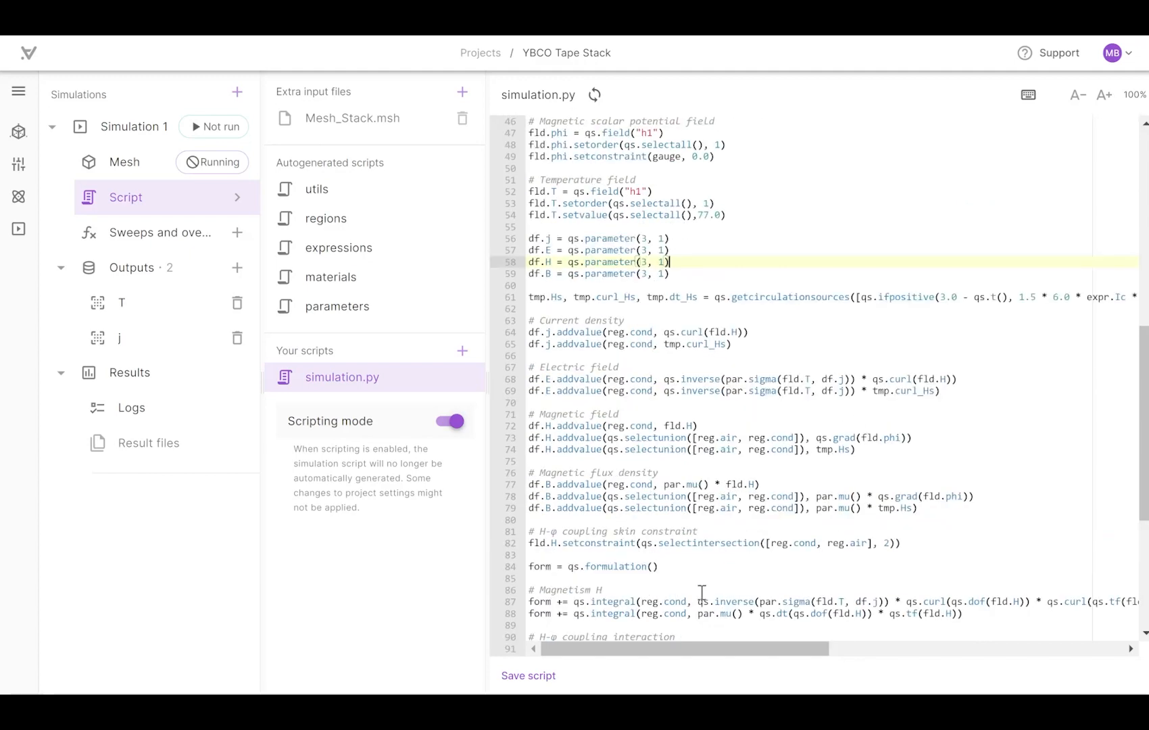
{"action": "scroll", "coordinate": [703, 592], "scroll_direction": "down", "scroll_amount": 4}
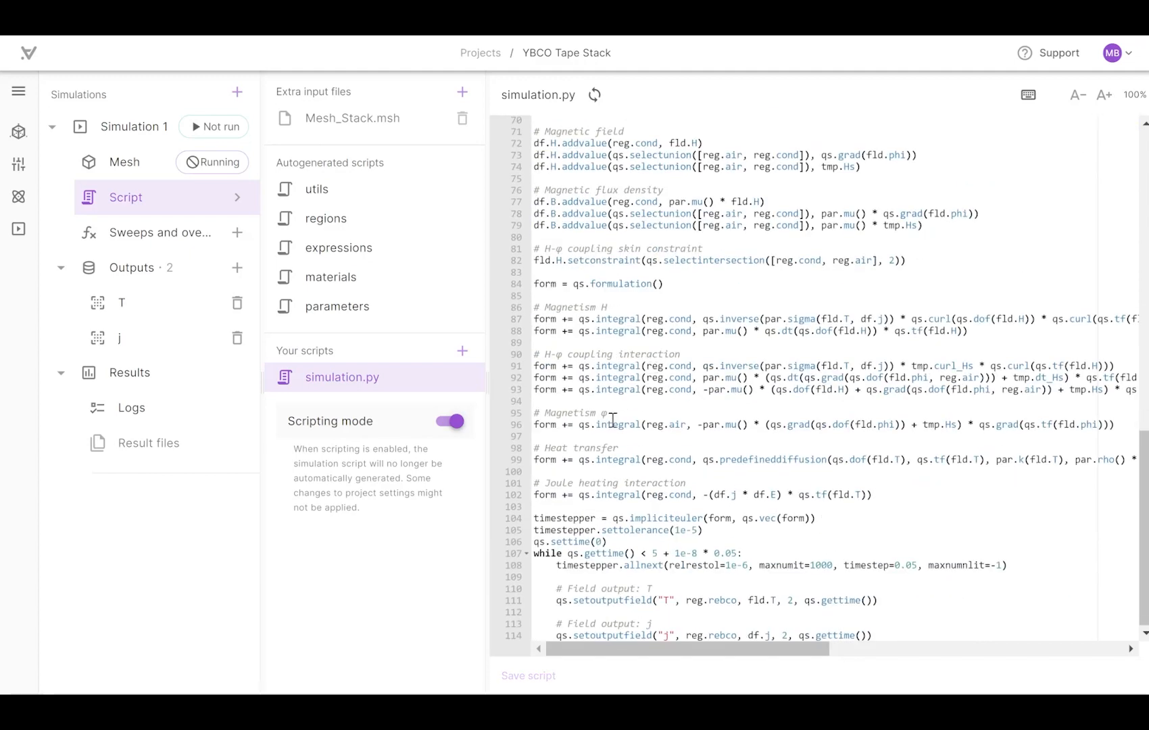
{"action": "left_click", "coordinate": [623, 483]}
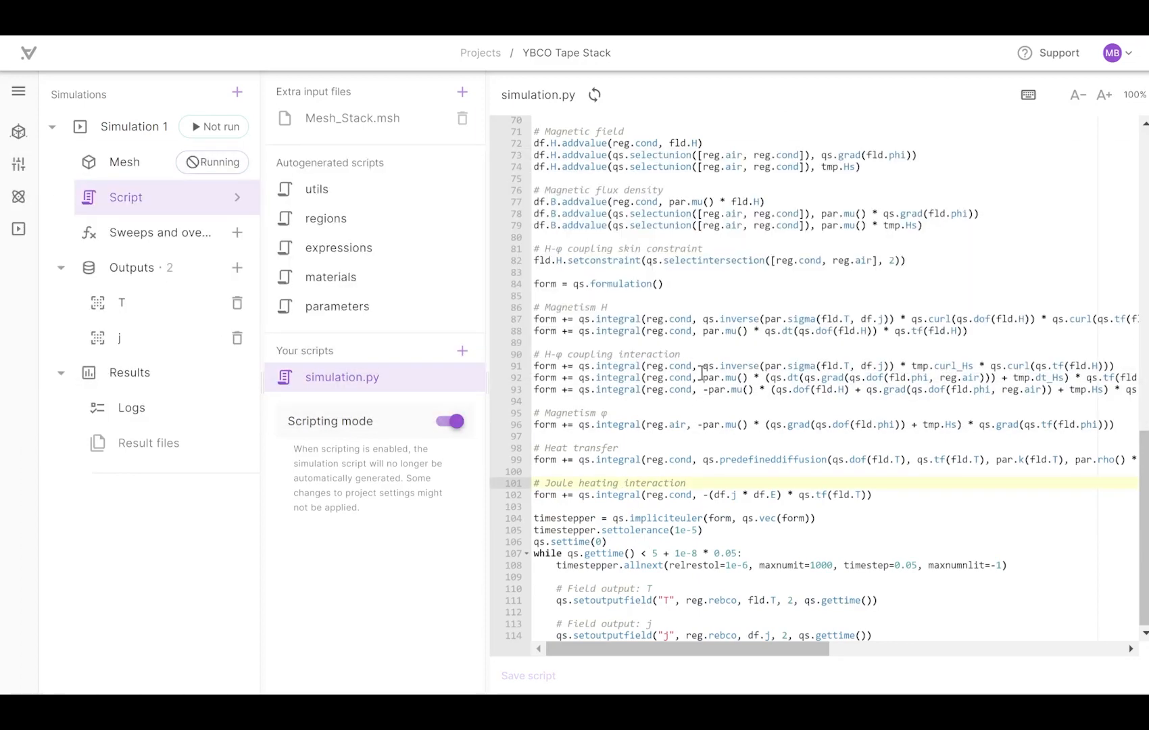
{"action": "left_click", "coordinate": [700, 354]}
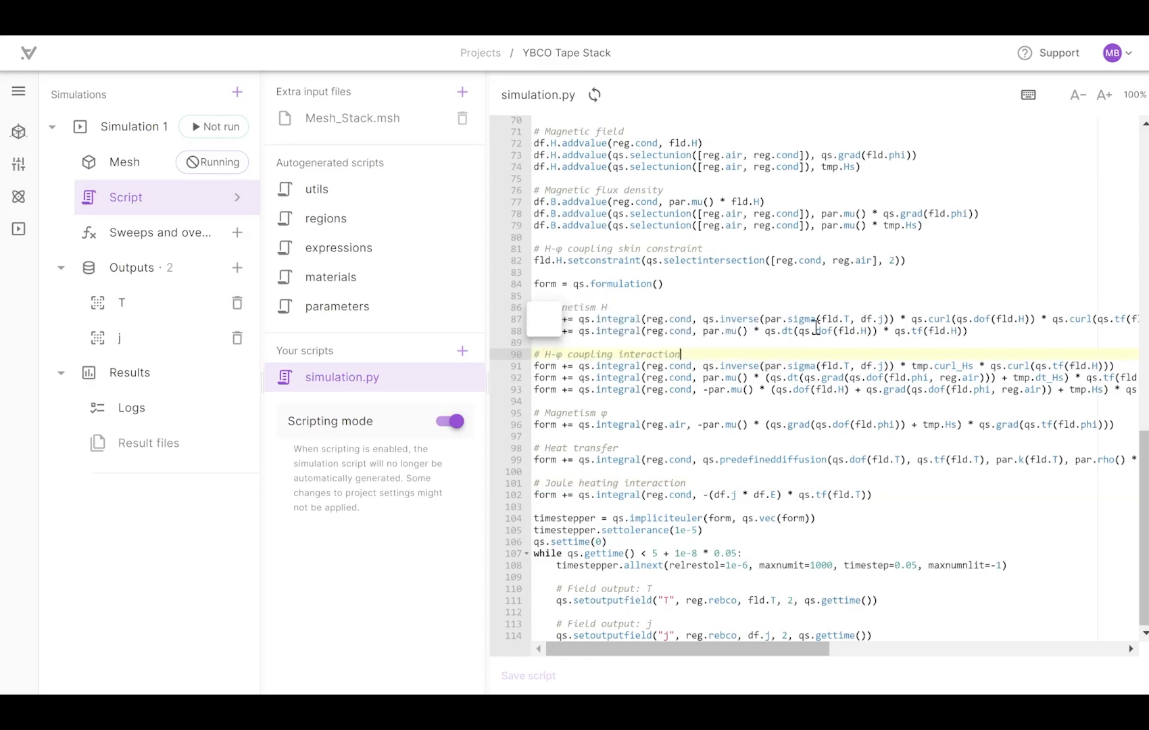
{"action": "left_click", "coordinate": [870, 298]}
{"action": "left_click", "coordinate": [864, 306]}
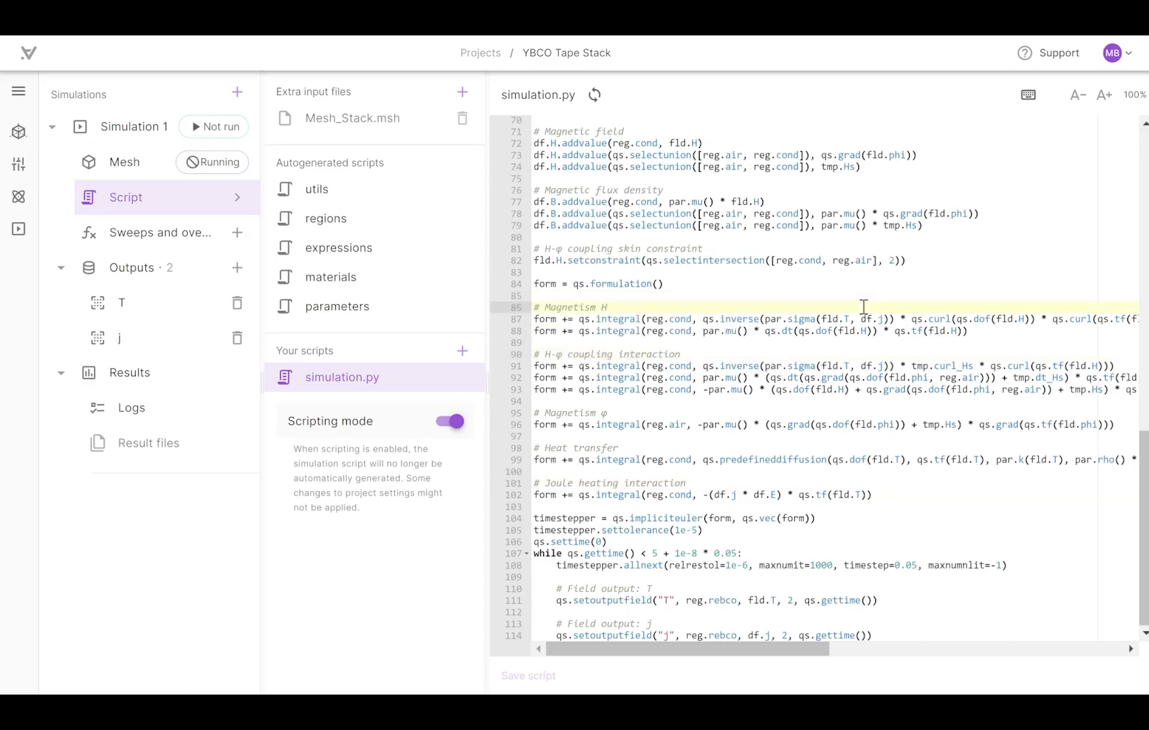
{"action": "key", "text": "Return"}
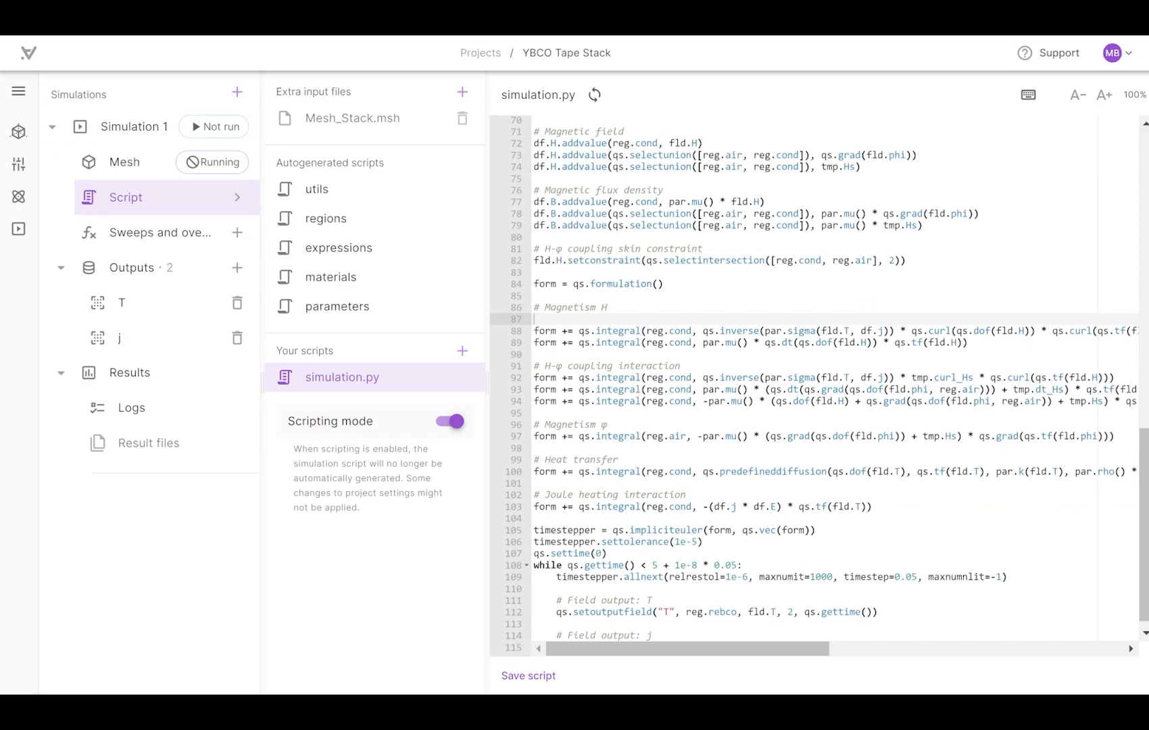
{"action": "key", "text": "ctrl+v"}
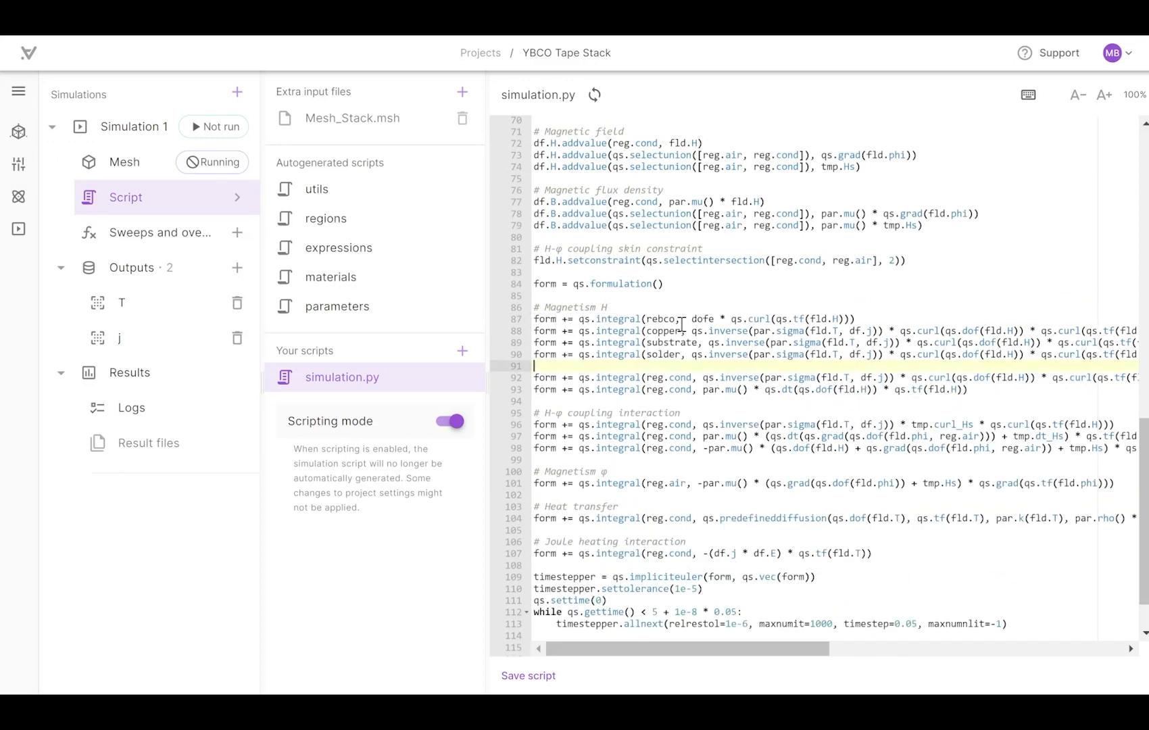
{"action": "left_click", "coordinate": [694, 376]}
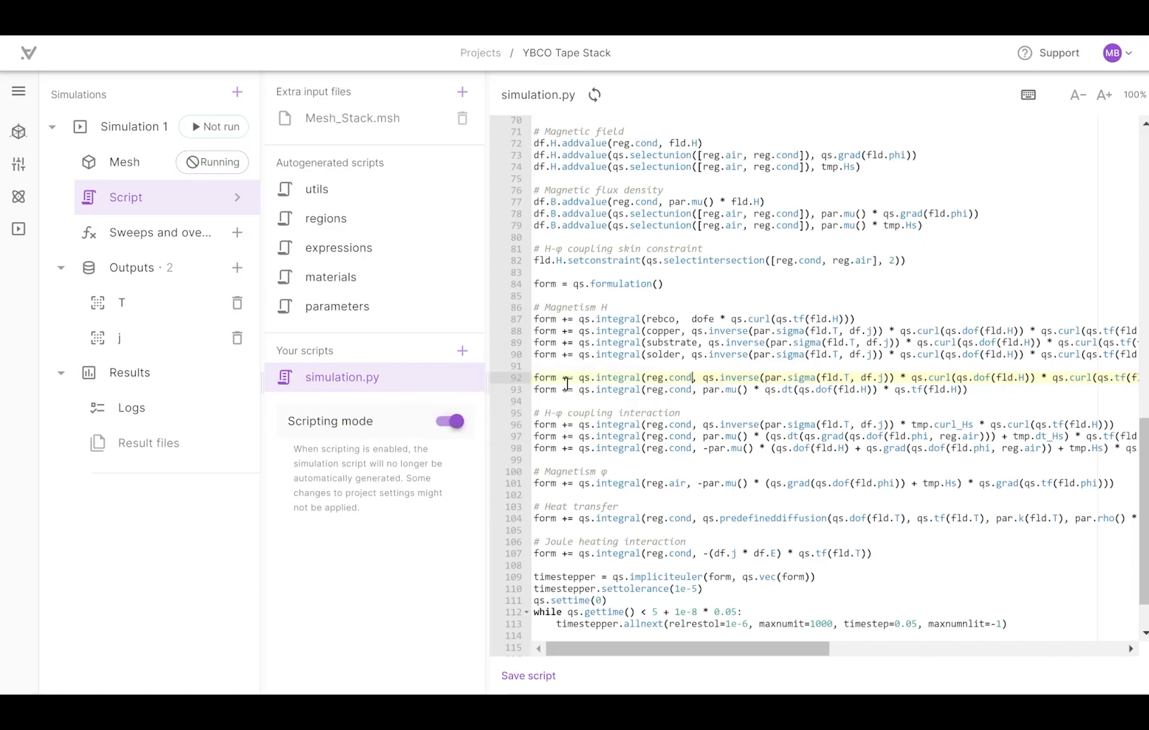
Comment out the combined reg.cond sigma integral, insert the #Linearization block defining rho_sc, dedj and dofe above Magnetism H, and save the script
{"action": "left_click", "coordinate": [537, 378]}
{"action": "type", "text": "#"}
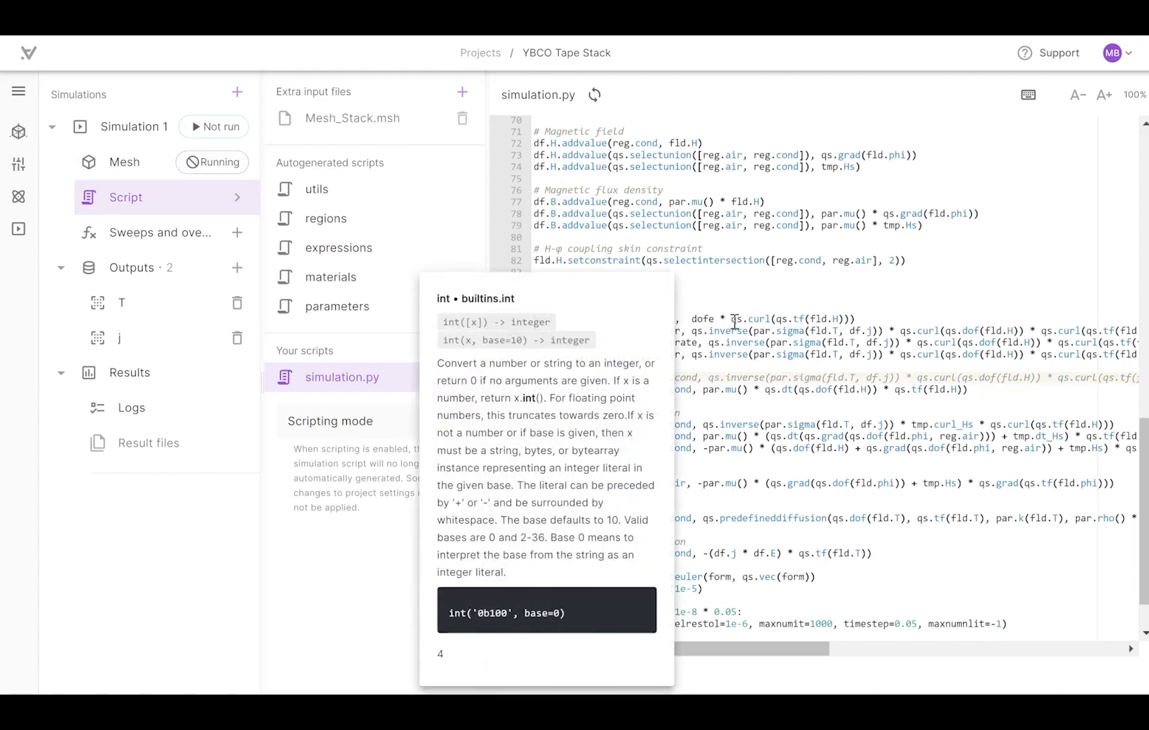
{"action": "left_click", "coordinate": [771, 319]}
{"action": "left_click", "coordinate": [773, 307]}
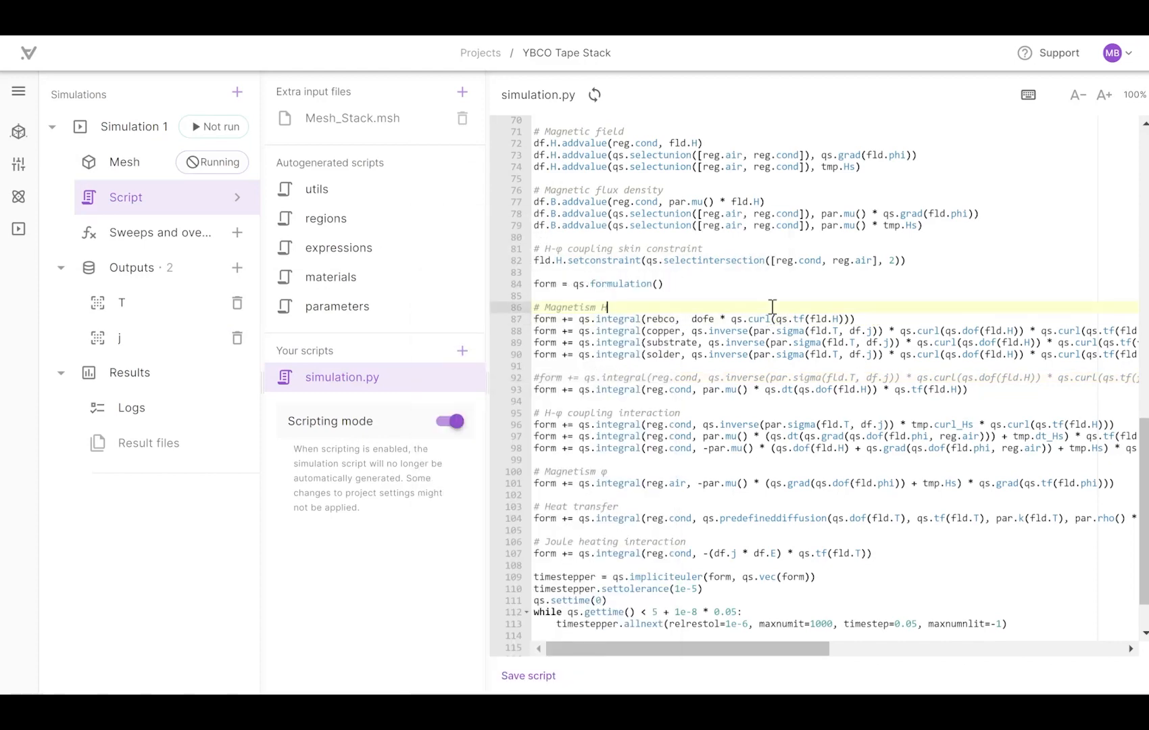
{"action": "key", "text": "Up"}
{"action": "key", "text": "Return"}
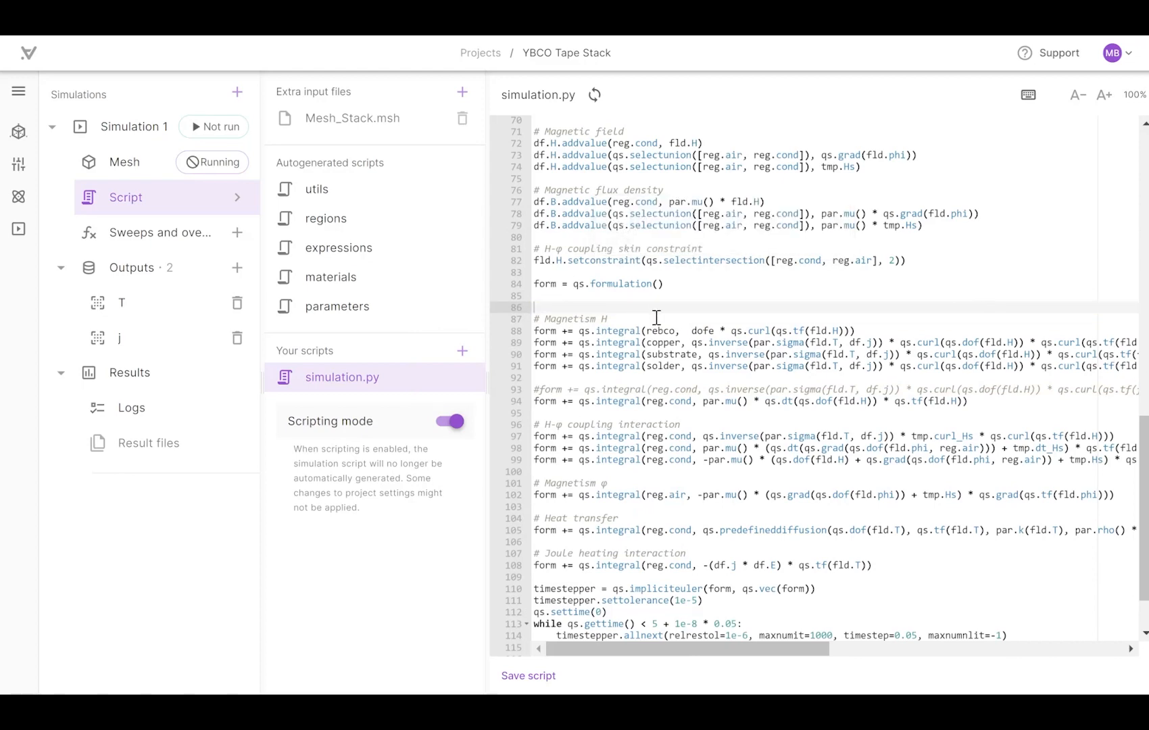
{"action": "key", "text": "ctrl+v"}
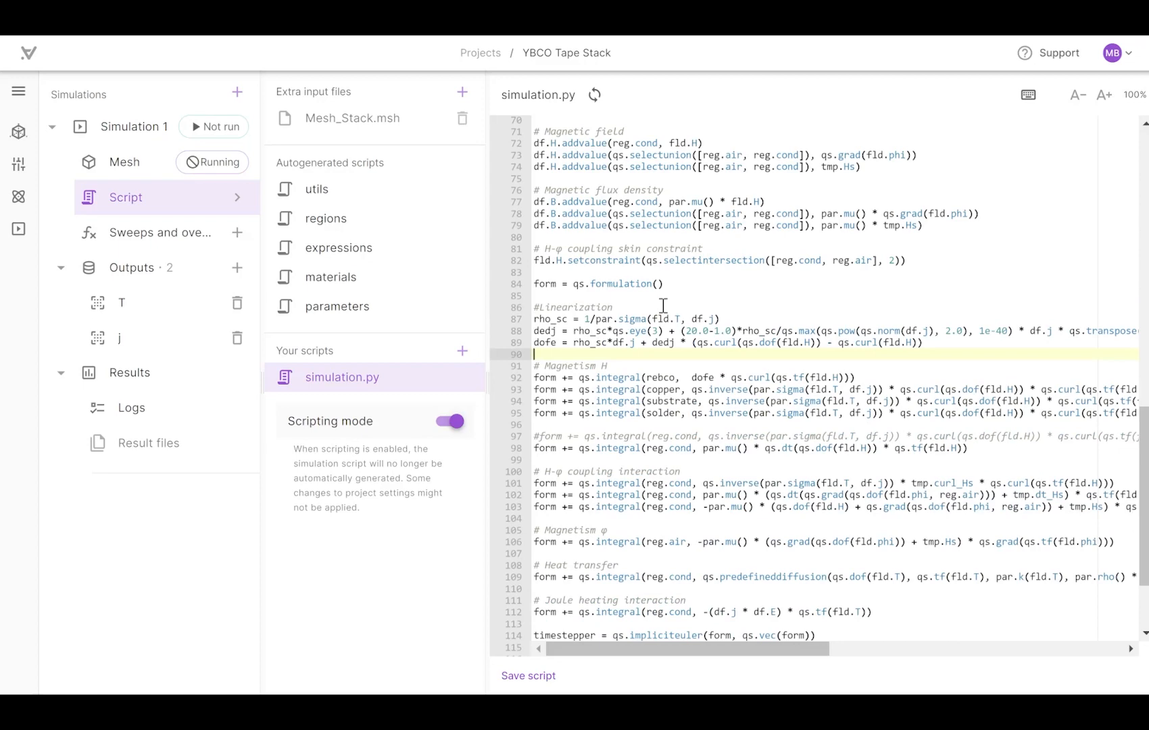
{"action": "left_click", "coordinate": [528, 676]}
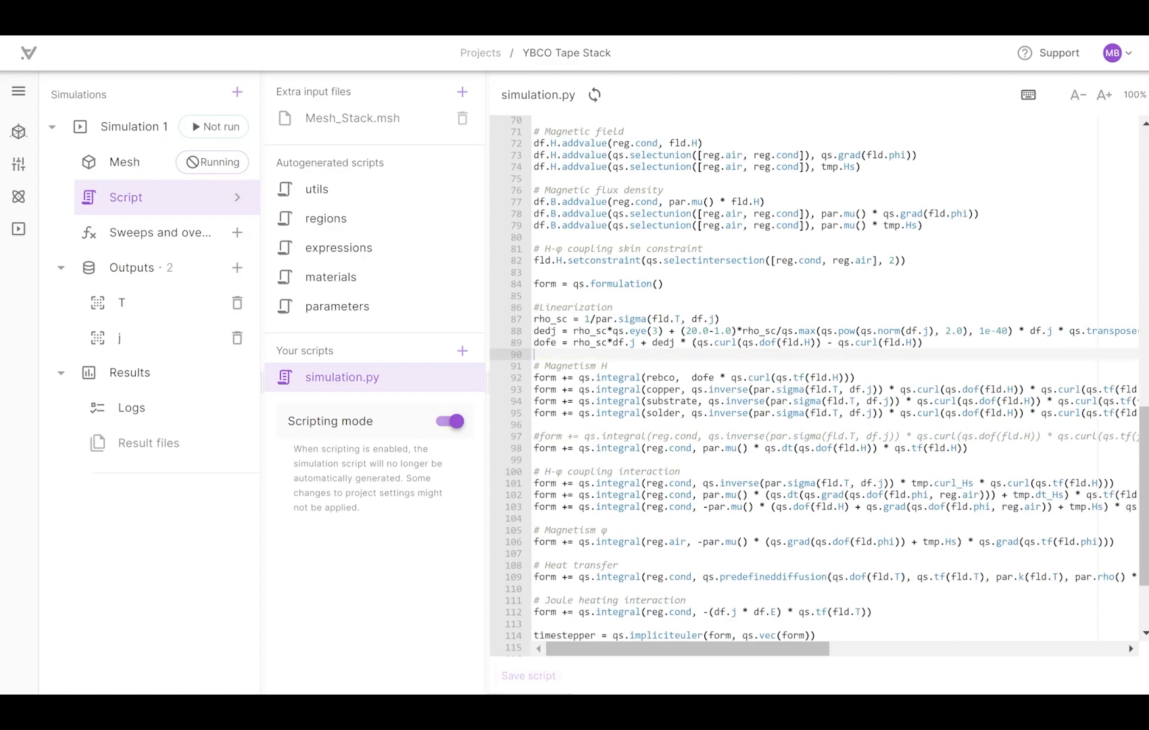
Insert a blank line between qs.settime(0) and the while loop, and save the script
{"action": "scroll", "coordinate": [826, 325], "scroll_direction": "down", "scroll_amount": 3}
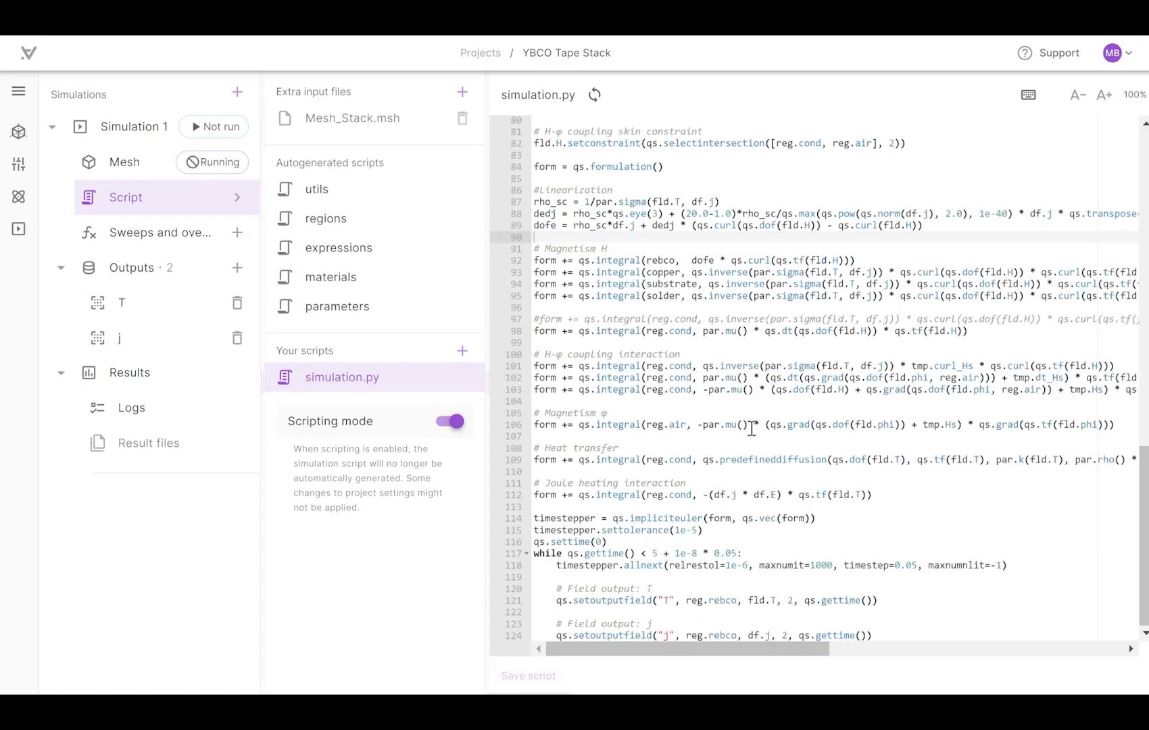
{"action": "left_click", "coordinate": [694, 542]}
{"action": "key", "text": "Return"}
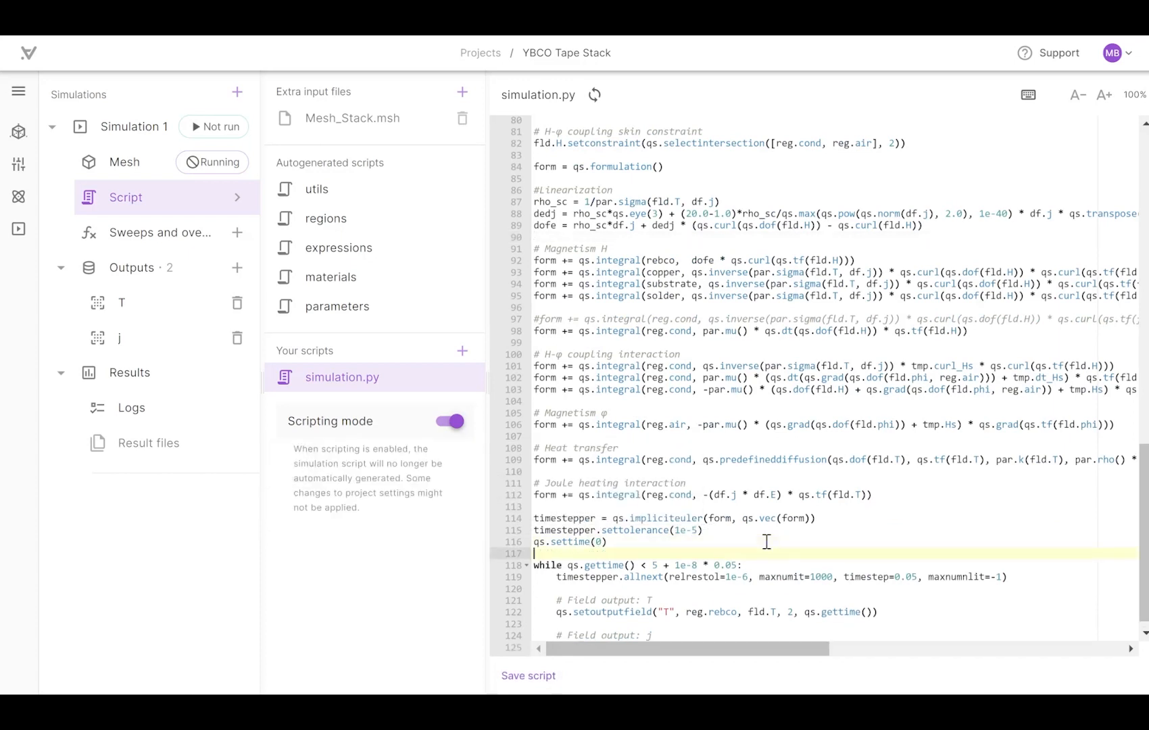
{"action": "left_click", "coordinate": [540, 679]}
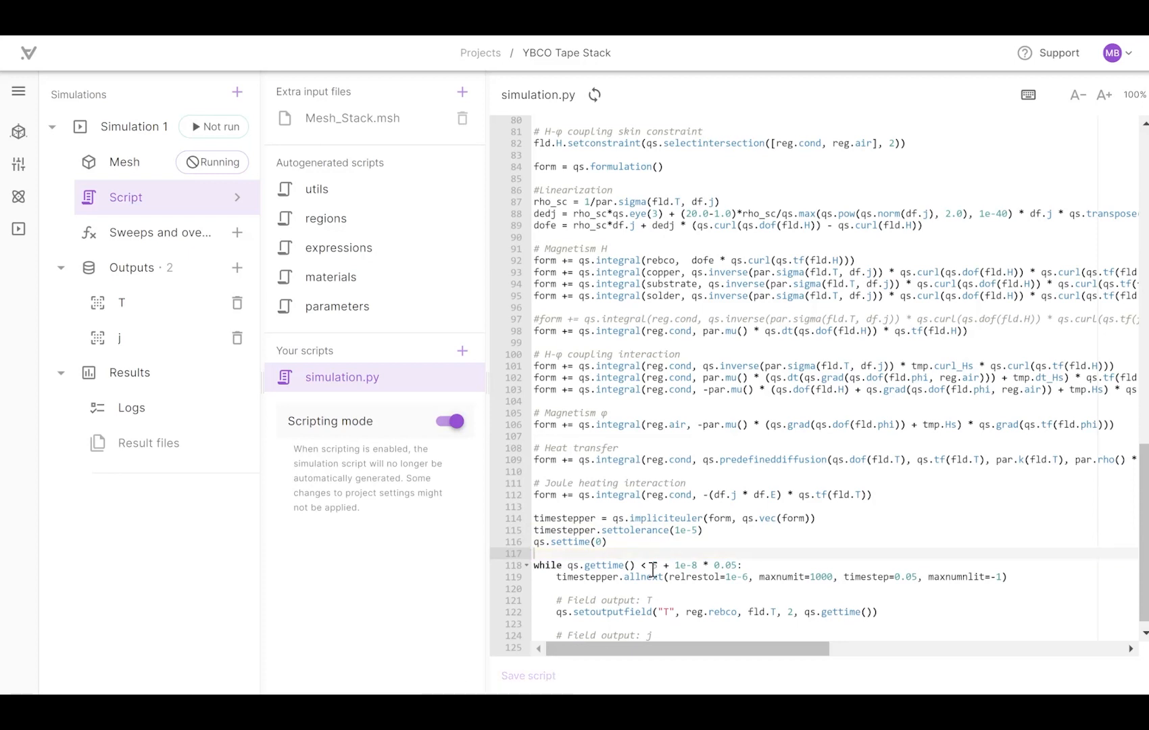
Add the line mymesh.scale(1,1,10) inside the while loop, above the field output for T
{"action": "scroll", "coordinate": [595, 619], "scroll_direction": "down", "scroll_amount": 1}
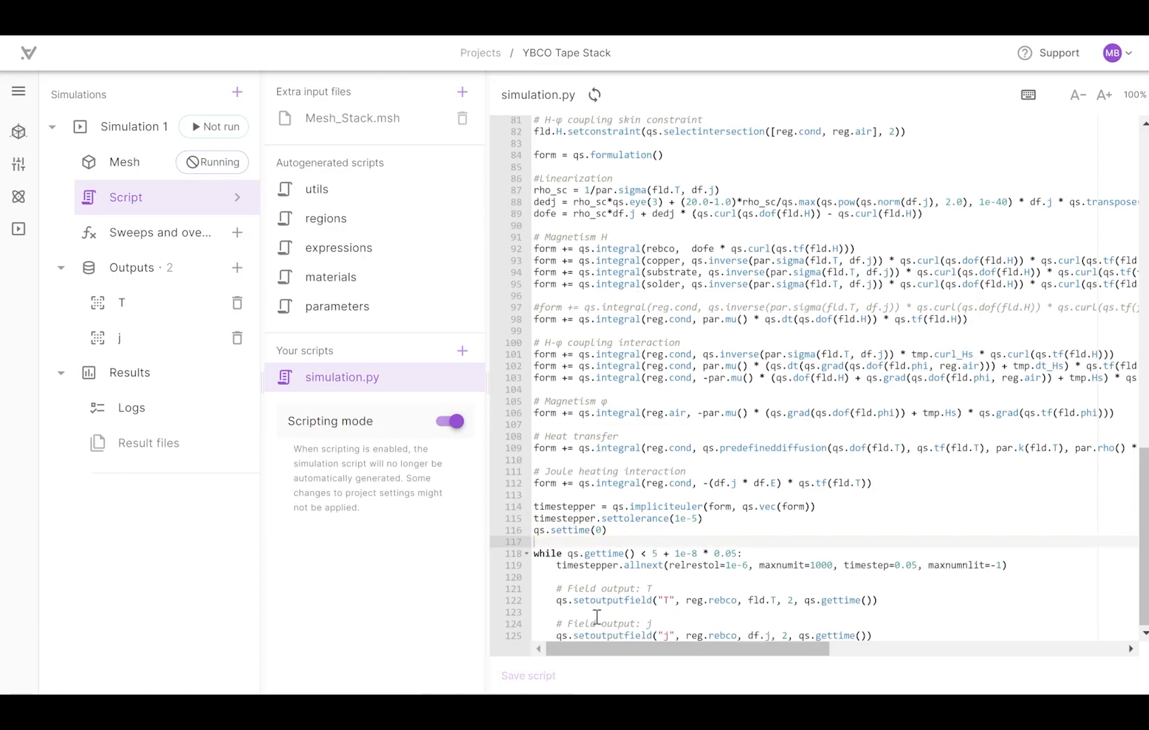
{"action": "mouse_move", "coordinate": [935, 633]}
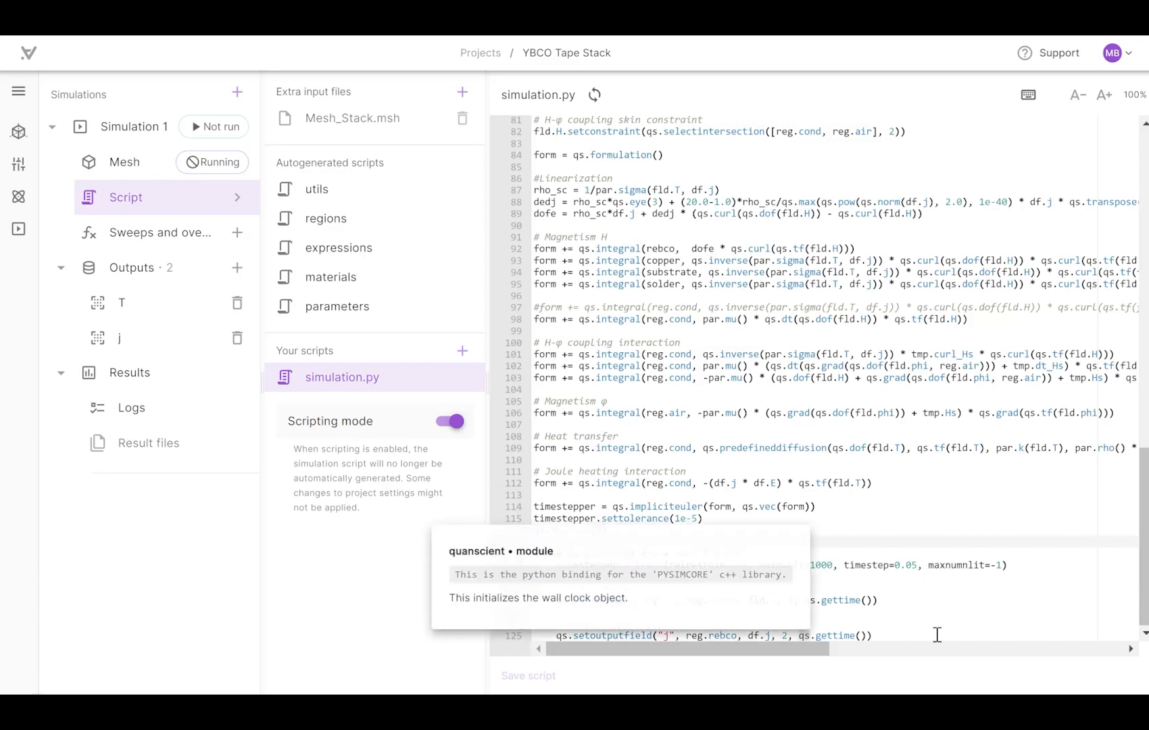
{"action": "left_click", "coordinate": [830, 574]}
{"action": "key", "text": "Return"}
{"action": "mouse_move", "coordinate": [832, 570]}
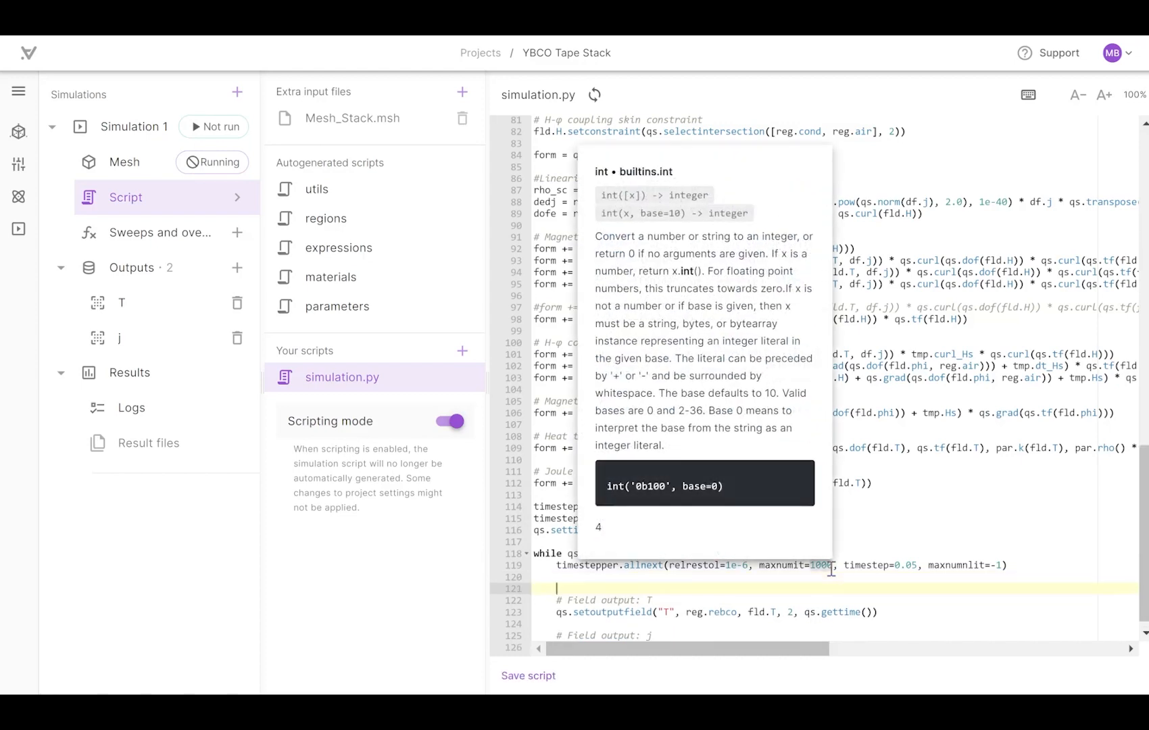
{"action": "type", "text": "mesh"}
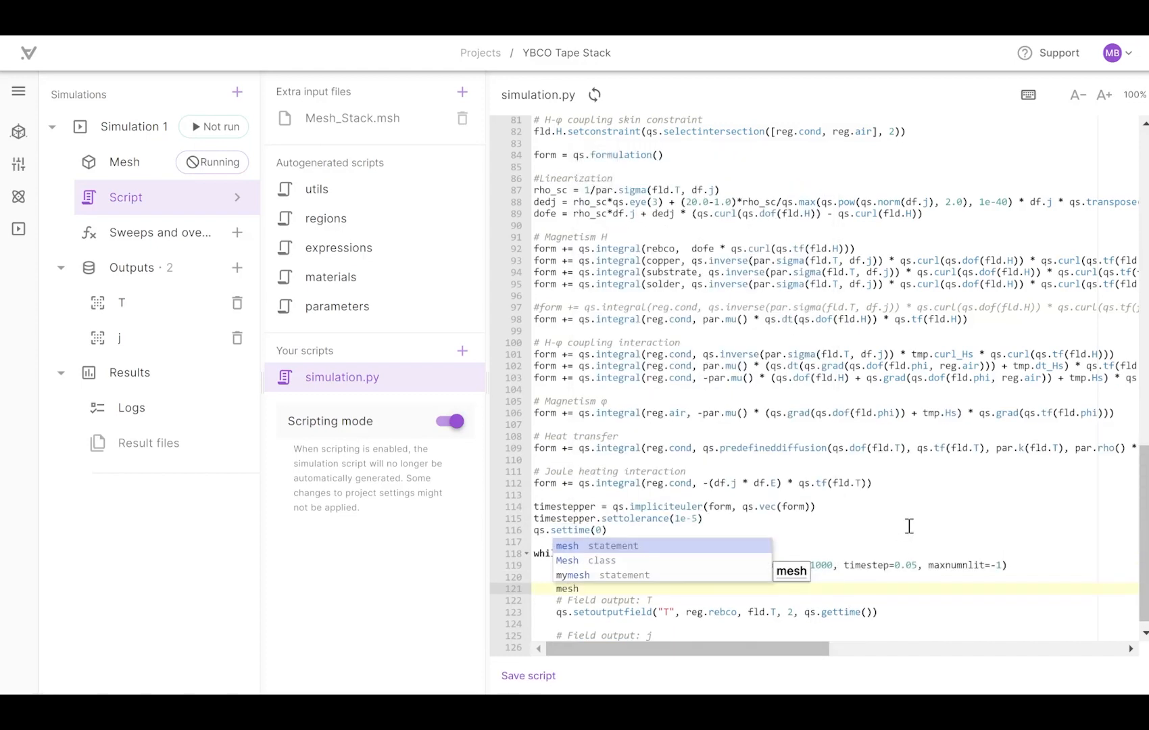
{"action": "key", "text": "Up"}
{"action": "key", "text": "Down"}
{"action": "key", "text": "Up"}
{"action": "key", "text": "Return"}
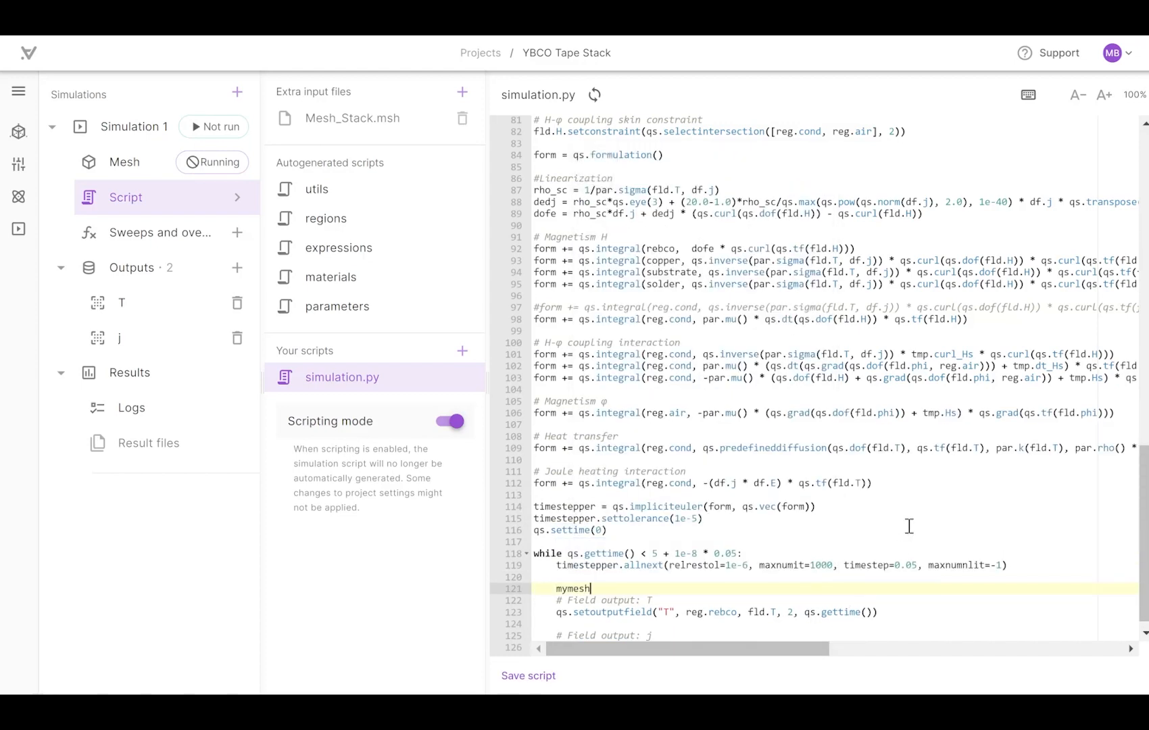
{"action": "type", "text": ".scale(1,1,10"}
Add the line mymesh.scale(1,1,0.1) after the field output for j in the while loop and save the script
{"action": "scroll", "coordinate": [837, 622], "scroll_direction": "down", "scroll_amount": 1}
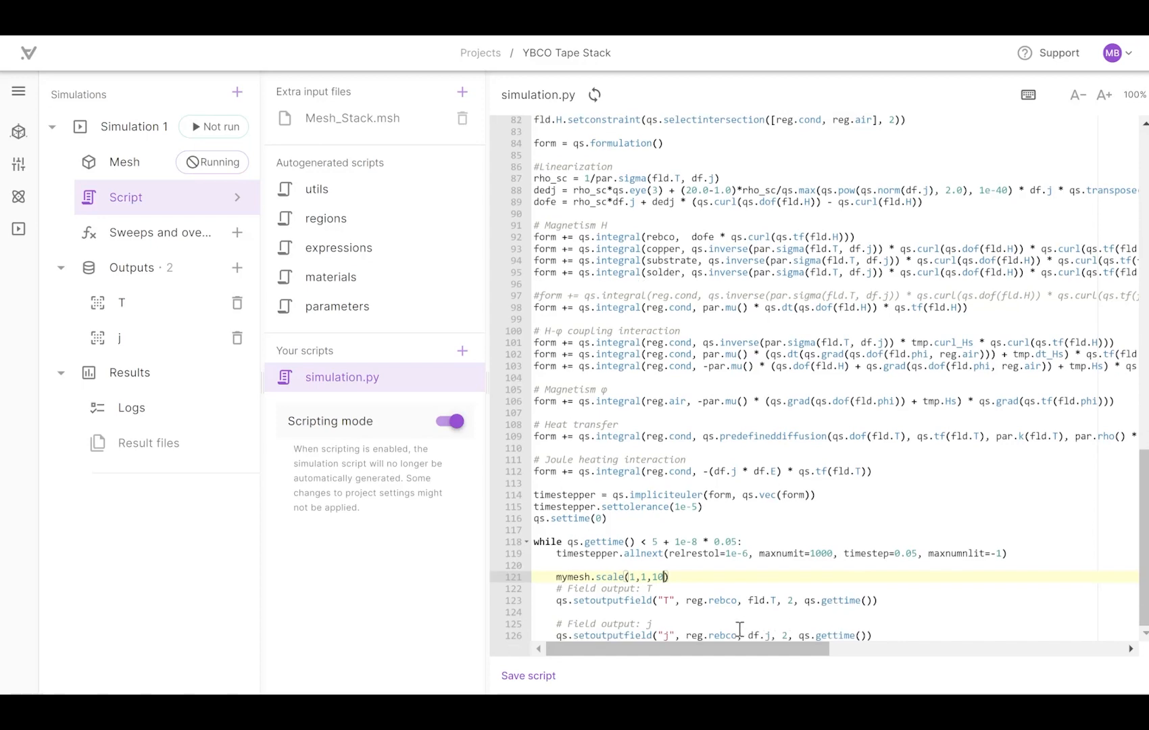
{"action": "left_click", "coordinate": [898, 635]}
{"action": "key", "text": "Return"}
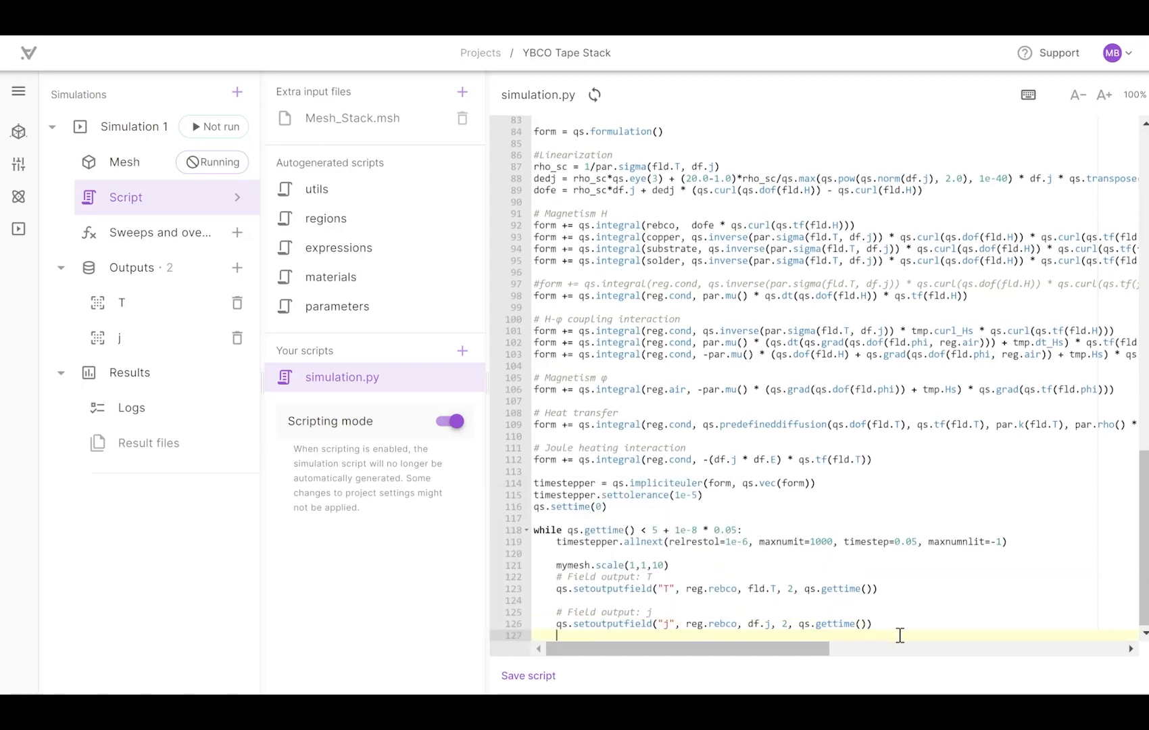
{"action": "type", "text": "mymesh.scale(1,1"}
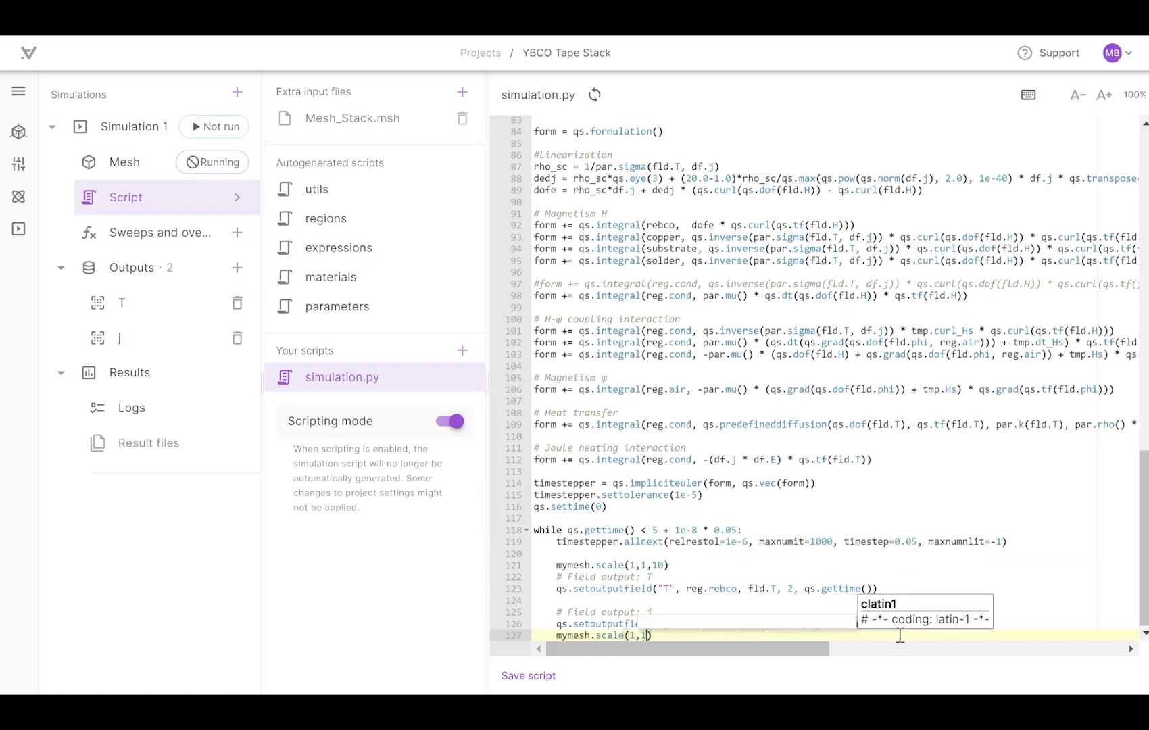
{"action": "type", "text": ",0.1"}
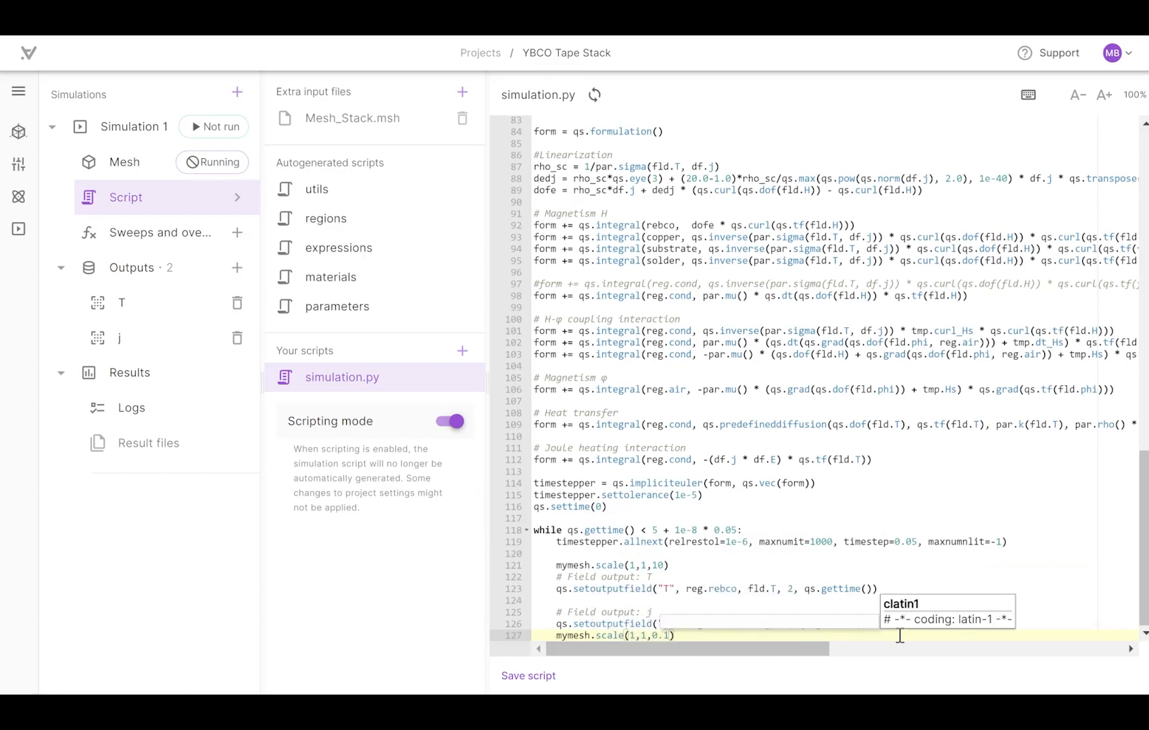
{"action": "left_click", "coordinate": [528, 676]}
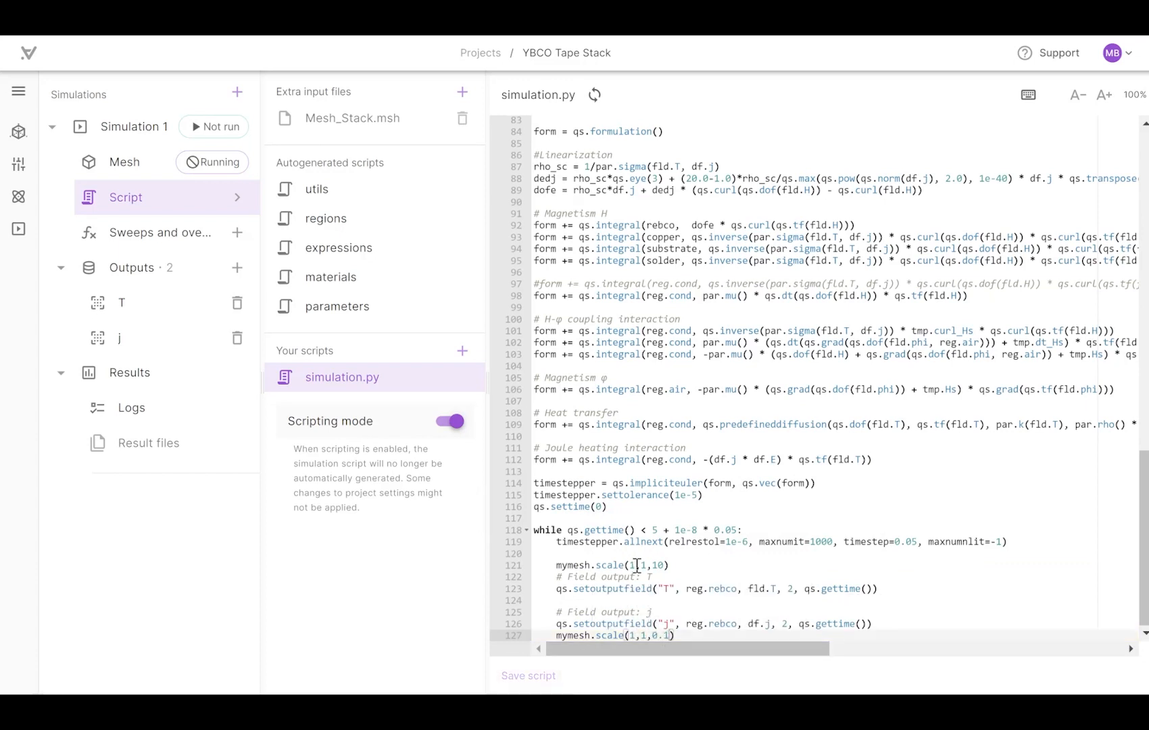
{"action": "left_click", "coordinate": [703, 636]}
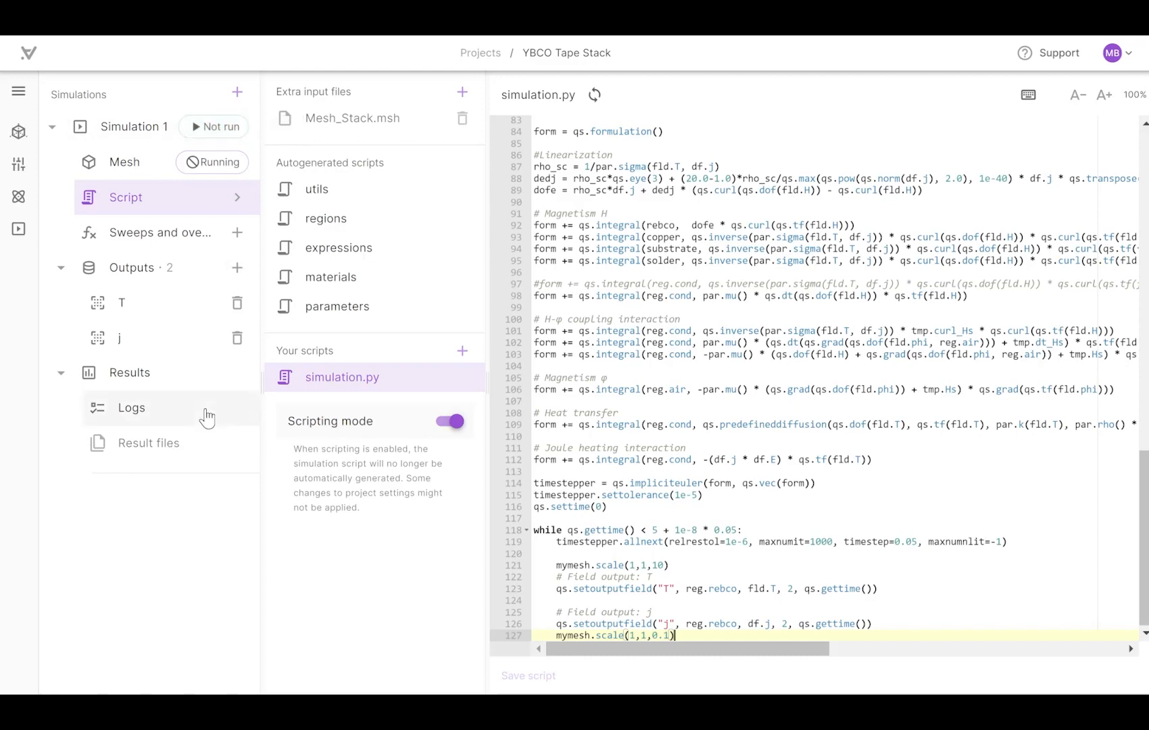
Switch to Gmsh and examine the layered cross-section of the Mesh_inter.msh tape stack viewed along the X axis
{"action": "mouse_move", "coordinate": [618, 425]}
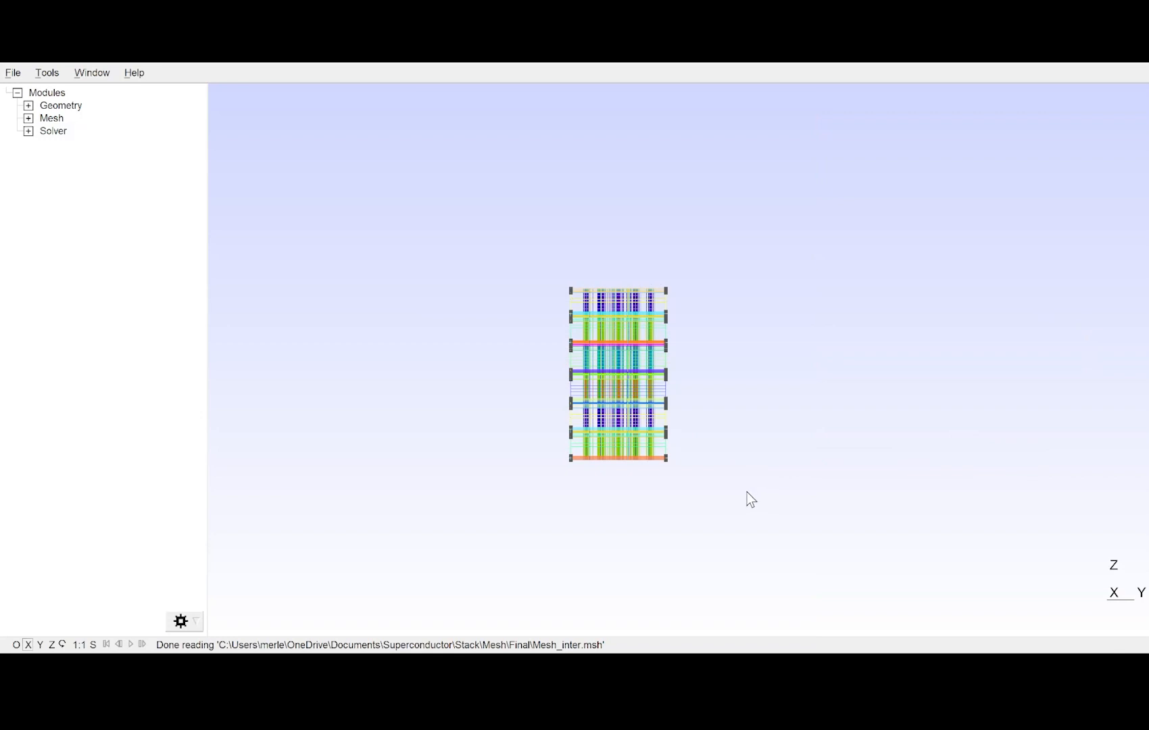
{"action": "left_click_drag", "start_coordinate": [746, 500], "coordinate": [751, 499]}
{"action": "scroll", "coordinate": [746, 500], "scroll_direction": "up", "scroll_amount": 6}
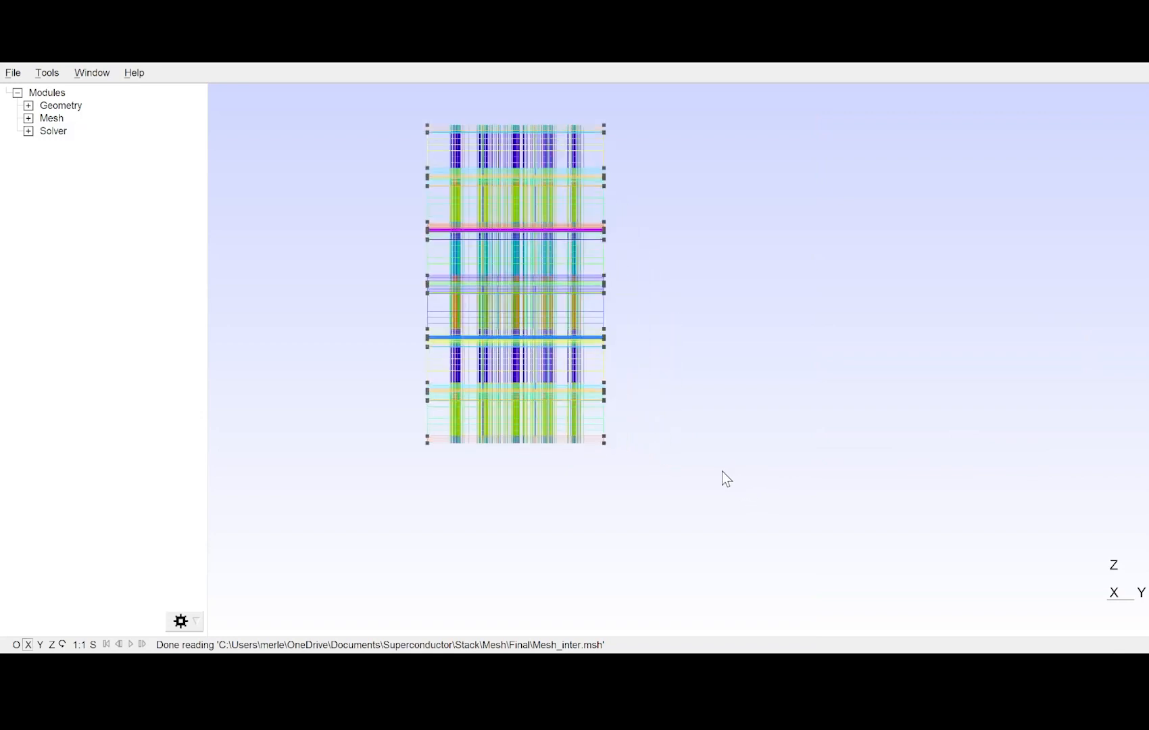
{"action": "right_click_drag", "start_coordinate": [684, 348], "coordinate": [831, 472]}
{"action": "scroll", "coordinate": [825, 451], "scroll_direction": "up", "scroll_amount": 3}
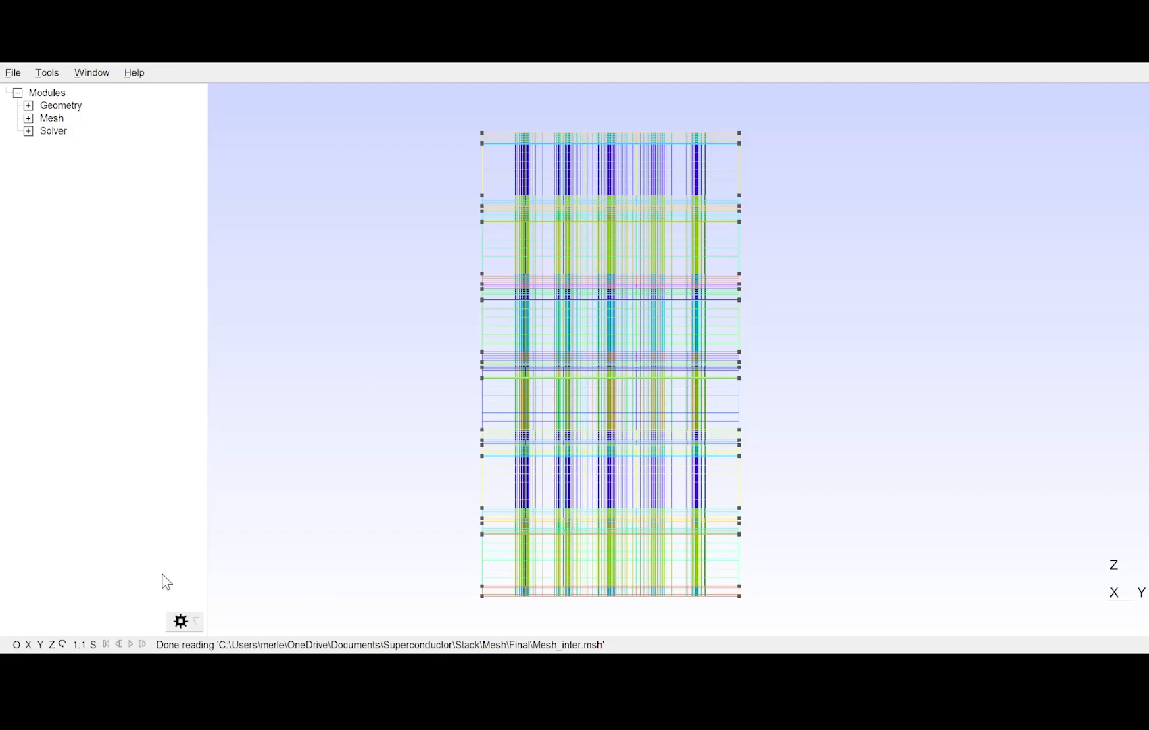
Examine the mesh along the tape length, viewed along the Z axis and then tilted into 3D
{"action": "left_click", "coordinate": [51, 645]}
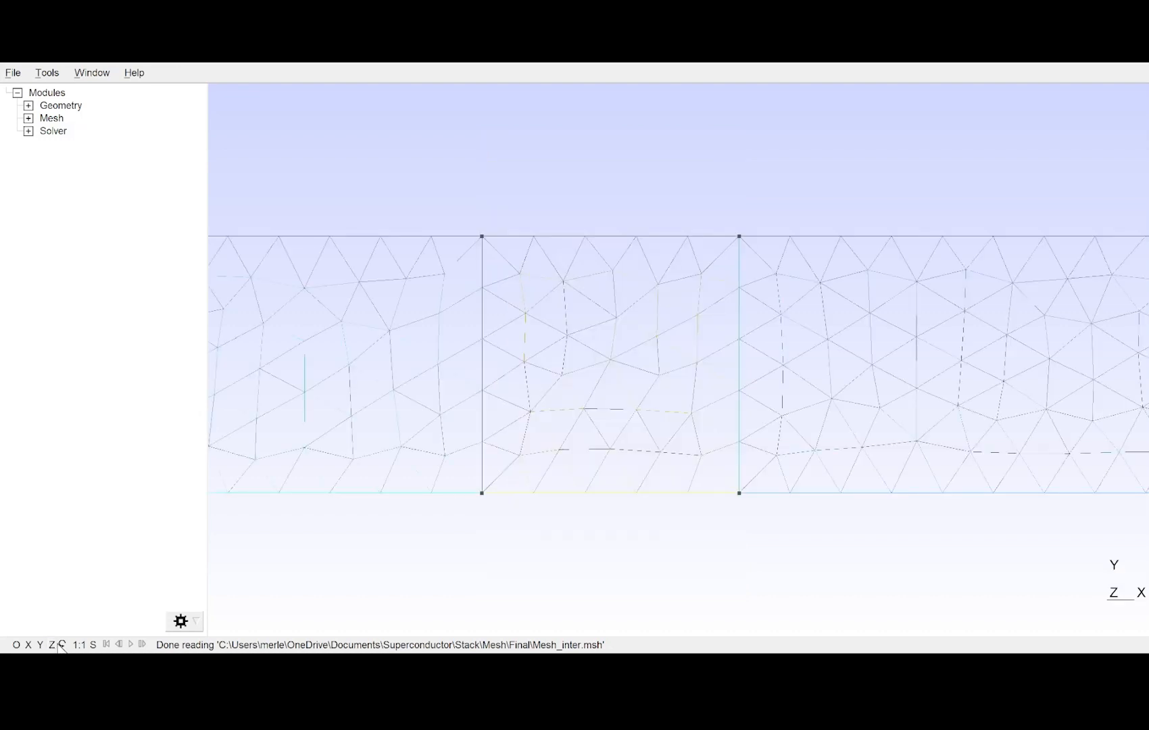
{"action": "scroll", "coordinate": [651, 538], "scroll_direction": "down", "scroll_amount": 4}
{"action": "scroll", "coordinate": [652, 536], "scroll_direction": "down", "scroll_amount": 5}
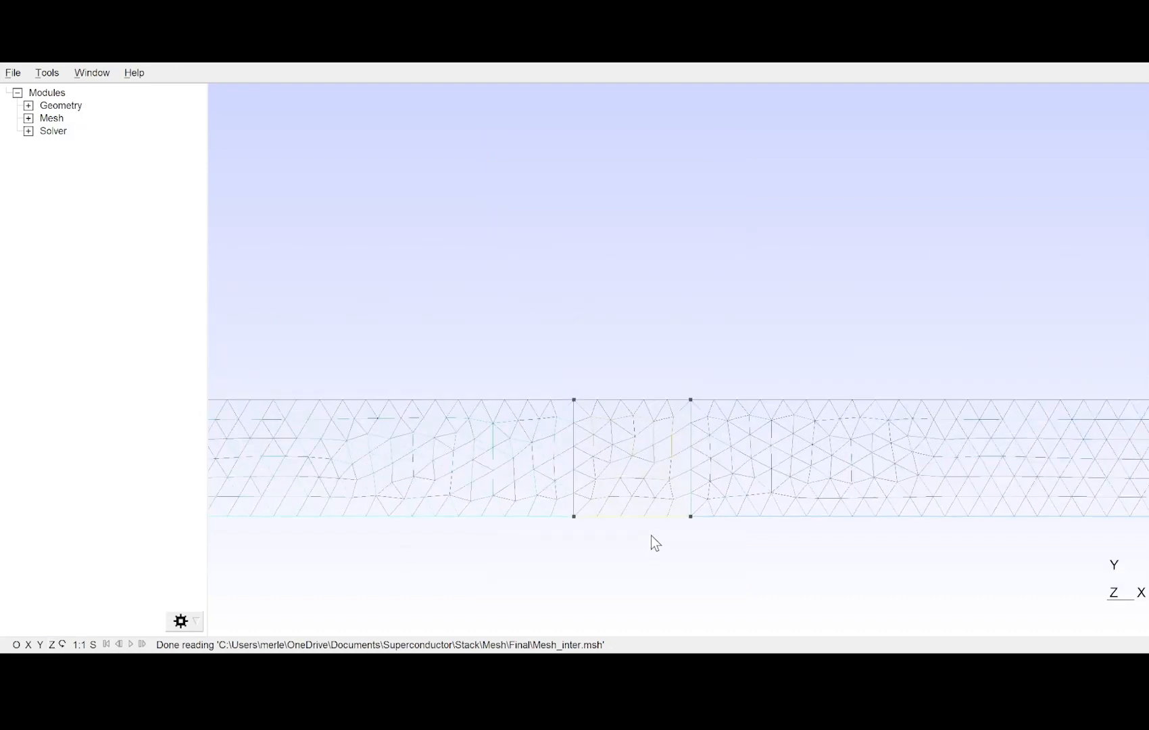
{"action": "scroll", "coordinate": [515, 555], "scroll_direction": "down", "scroll_amount": 3}
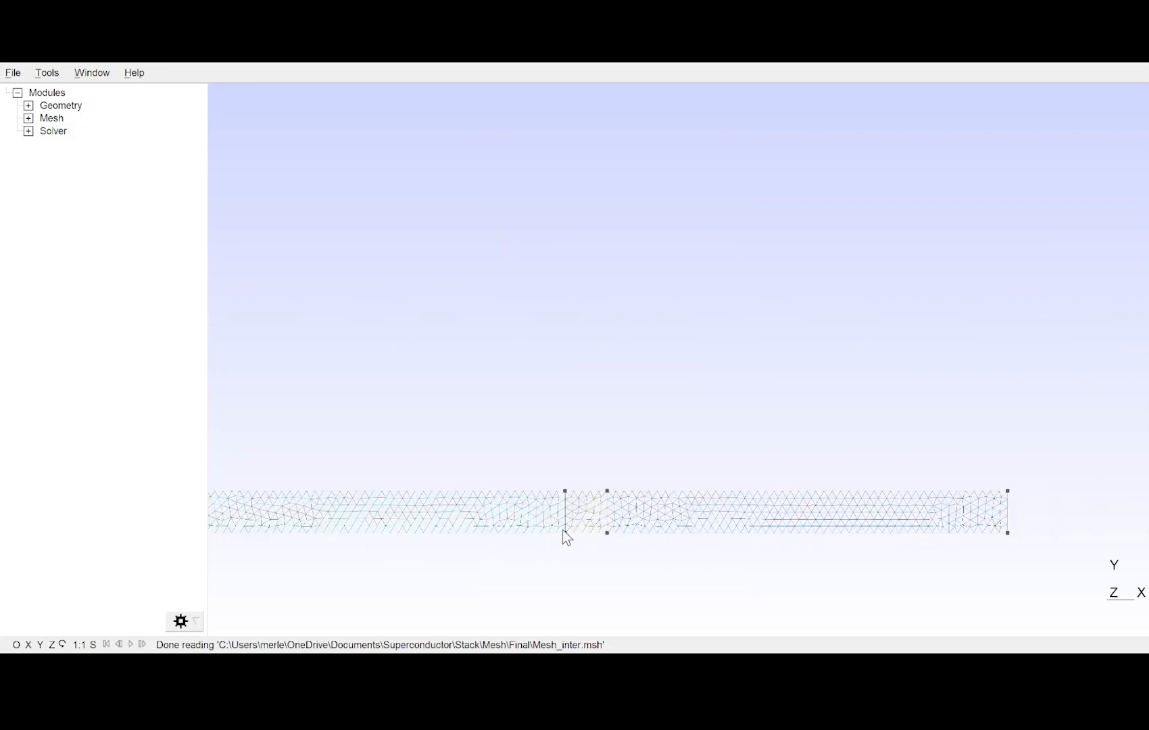
{"action": "scroll", "coordinate": [602, 535], "scroll_direction": "up", "scroll_amount": 3}
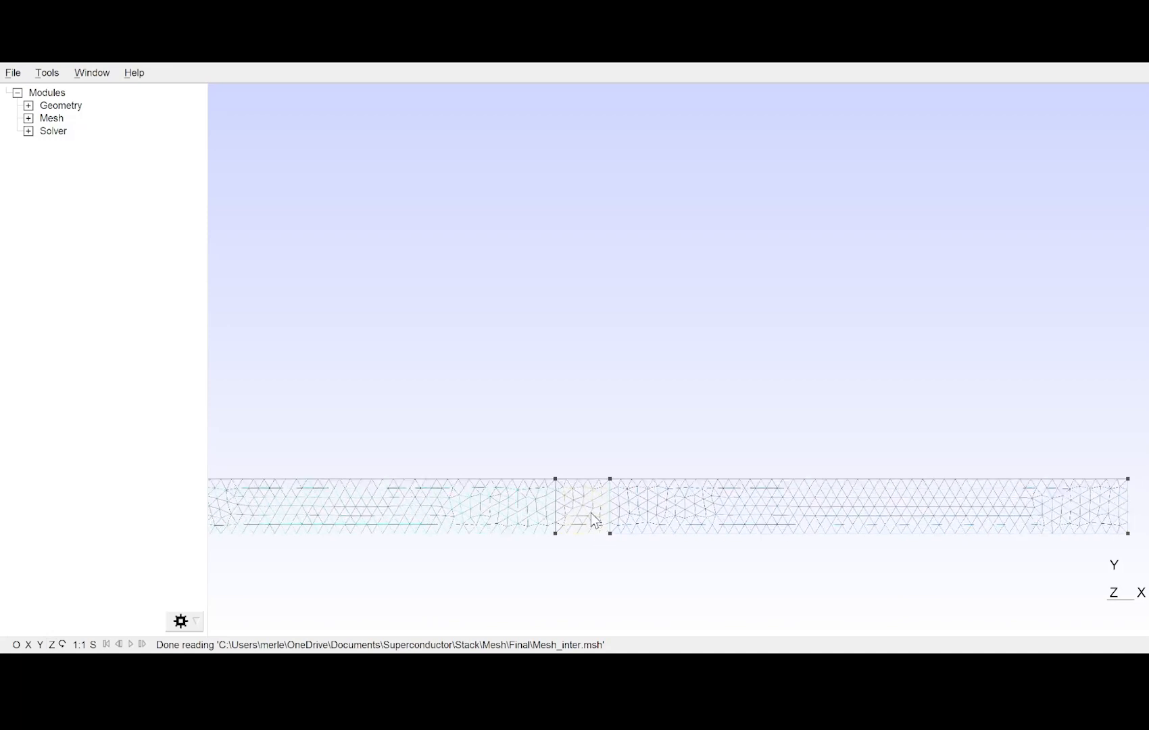
{"action": "left_click_drag", "start_coordinate": [599, 540], "coordinate": [584, 492]}
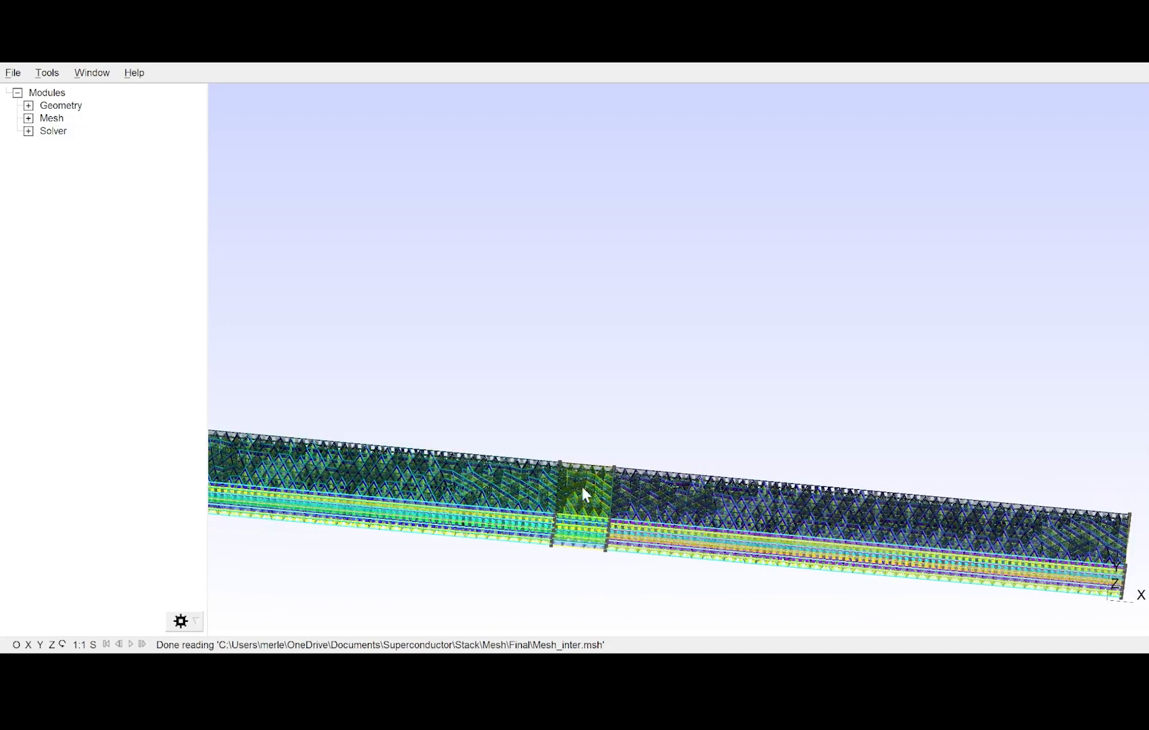
{"action": "right_click_drag", "start_coordinate": [634, 524], "coordinate": [663, 365]}
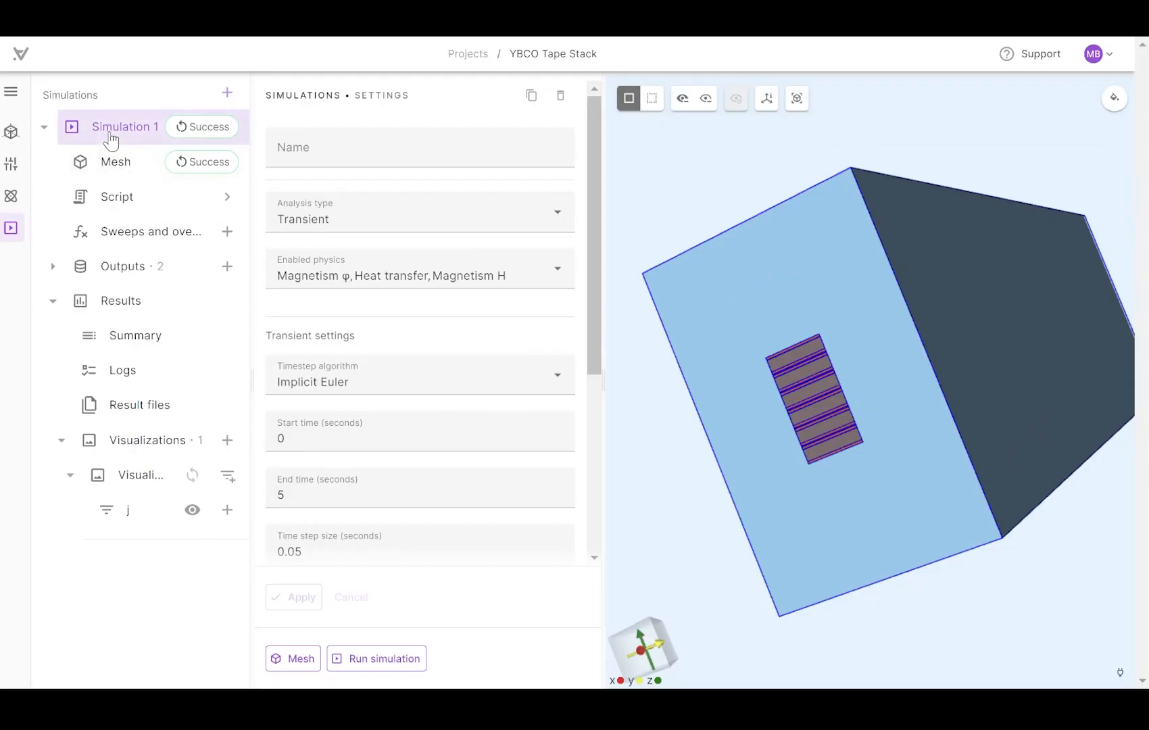
Review the end of the main simulation log in Quanscient Allsolve with autoscroll on, checking the last computed time, and close the log
{"action": "left_click", "coordinate": [116, 368]}
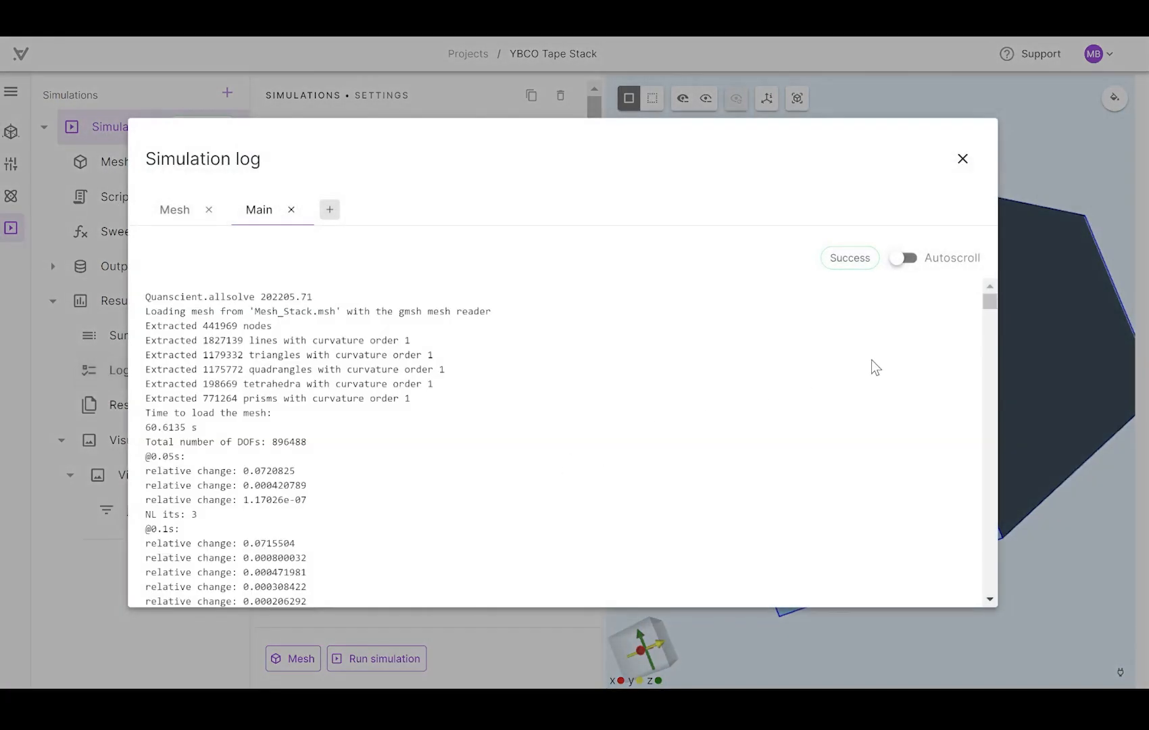
{"action": "left_click", "coordinate": [908, 263]}
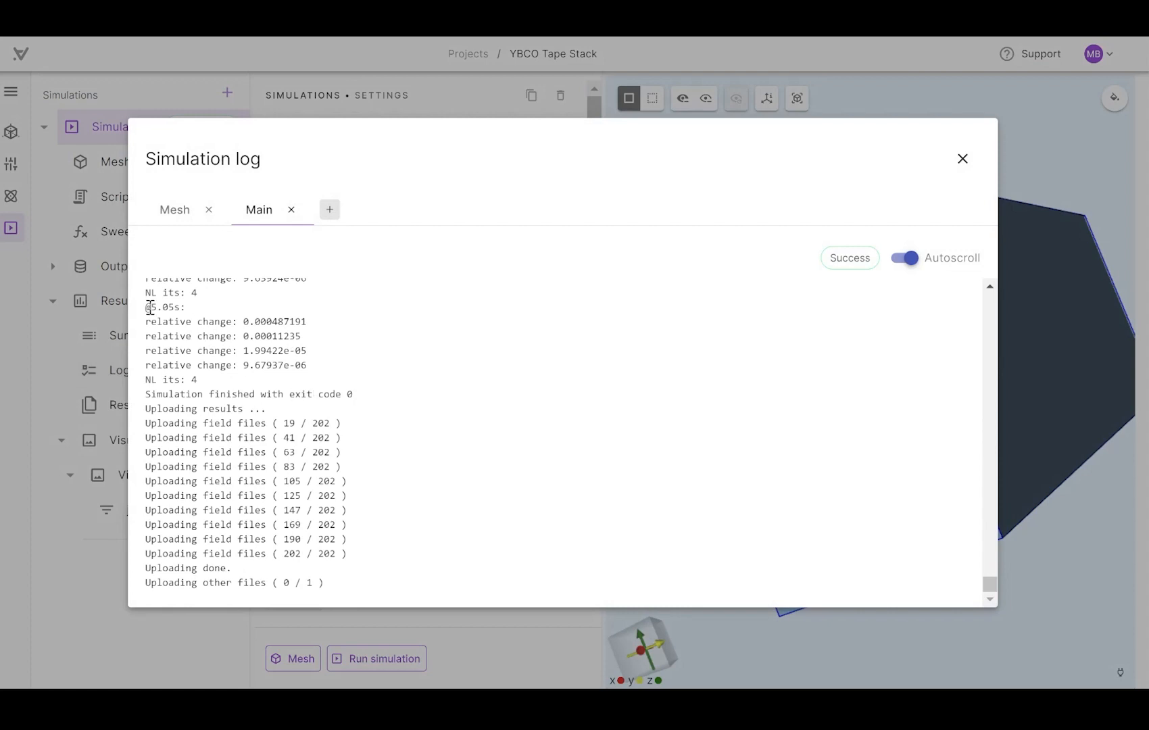
{"action": "left_click_drag", "start_coordinate": [151, 307], "coordinate": [186, 308]}
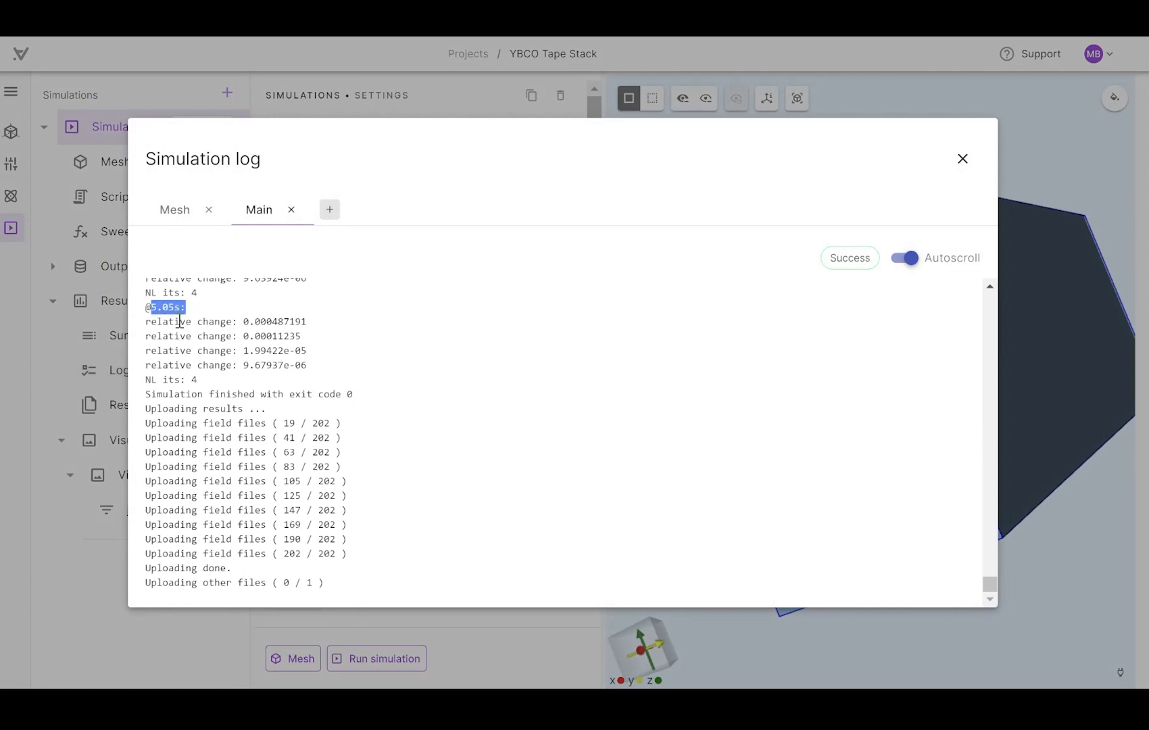
{"action": "left_click", "coordinate": [148, 309]}
{"action": "left_click", "coordinate": [966, 161]}
Show the saved visualization of j and examine the current density in the tape layers on the stack's end face
{"action": "left_click", "coordinate": [137, 476]}
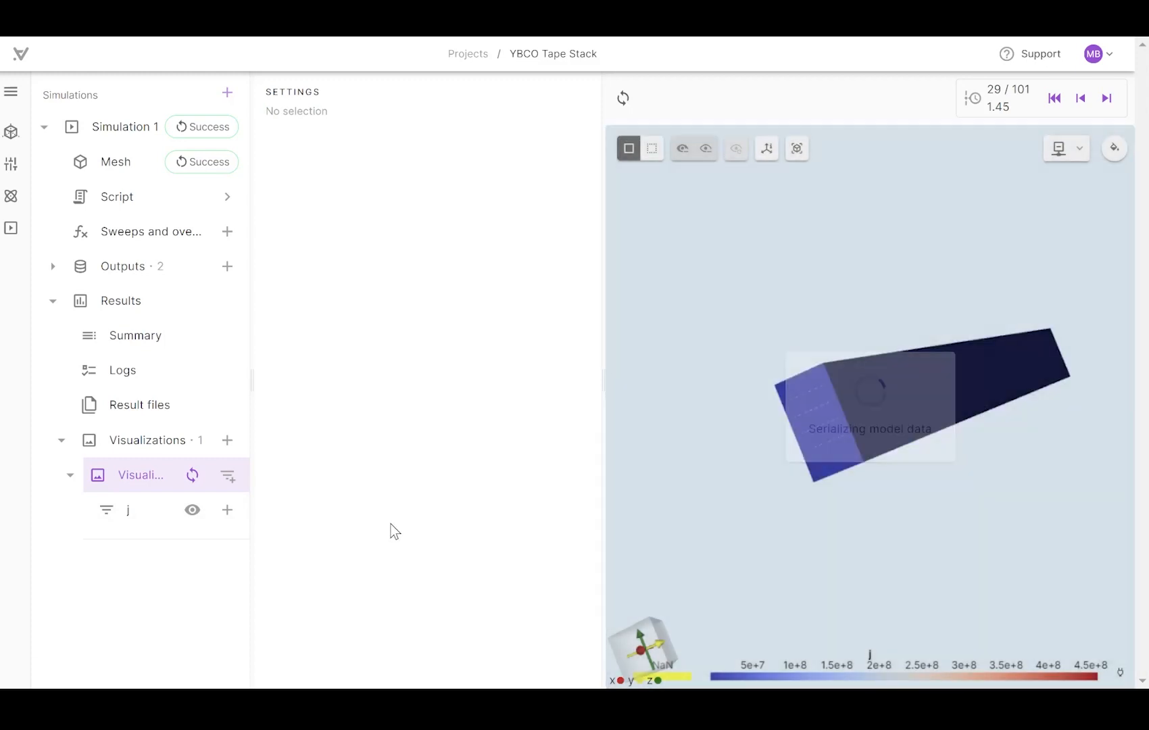
{"action": "scroll", "coordinate": [845, 454], "scroll_direction": "up", "scroll_amount": 3}
{"action": "scroll", "coordinate": [845, 455], "scroll_direction": "up", "scroll_amount": 2}
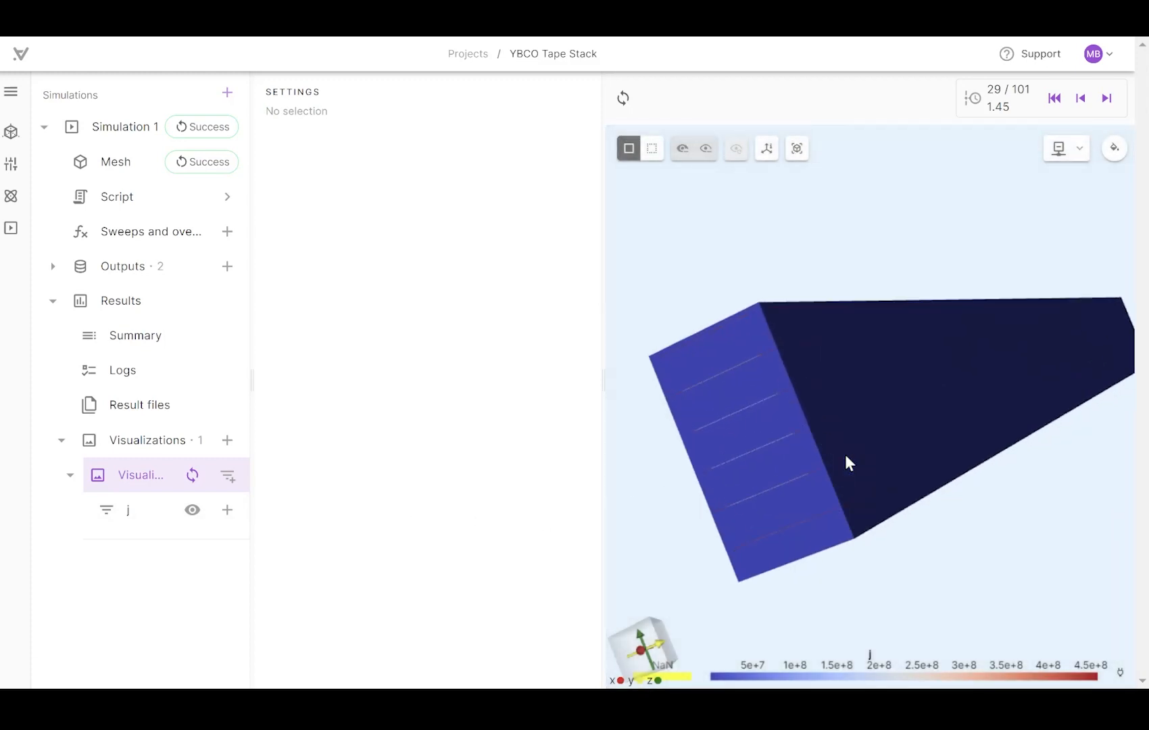
{"action": "scroll", "coordinate": [760, 367], "scroll_direction": "up", "scroll_amount": 3}
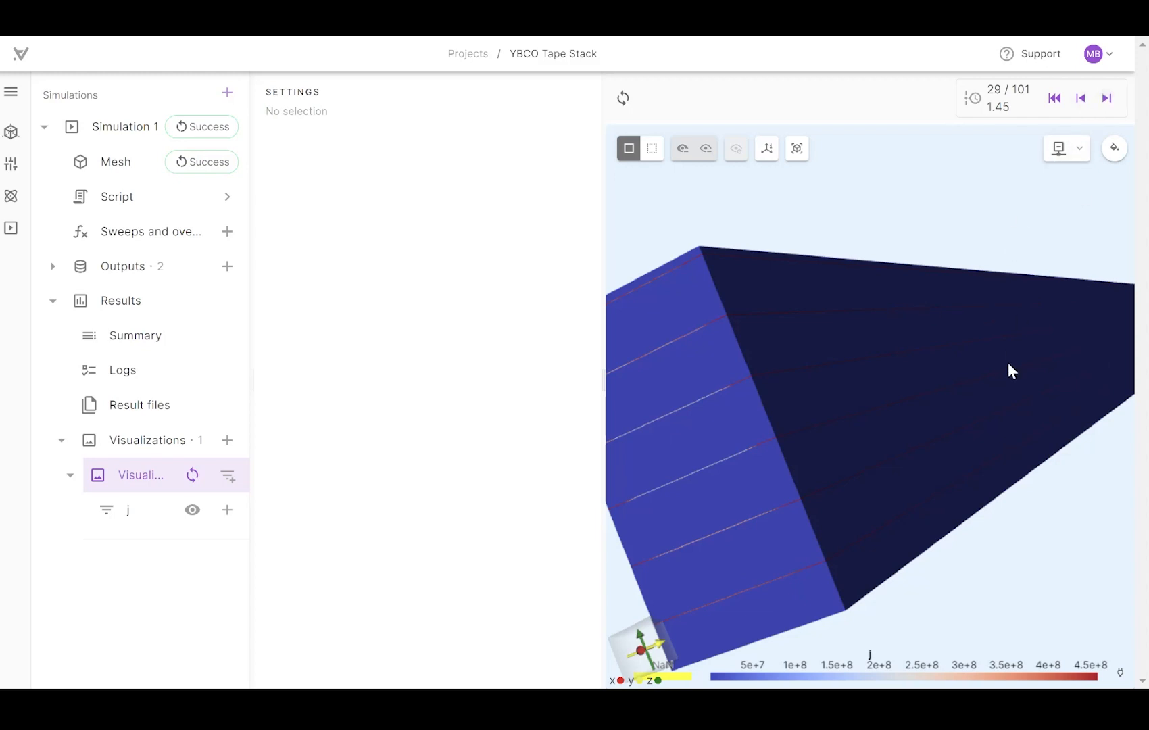
{"action": "scroll", "coordinate": [1011, 365], "scroll_direction": "down", "scroll_amount": 5}
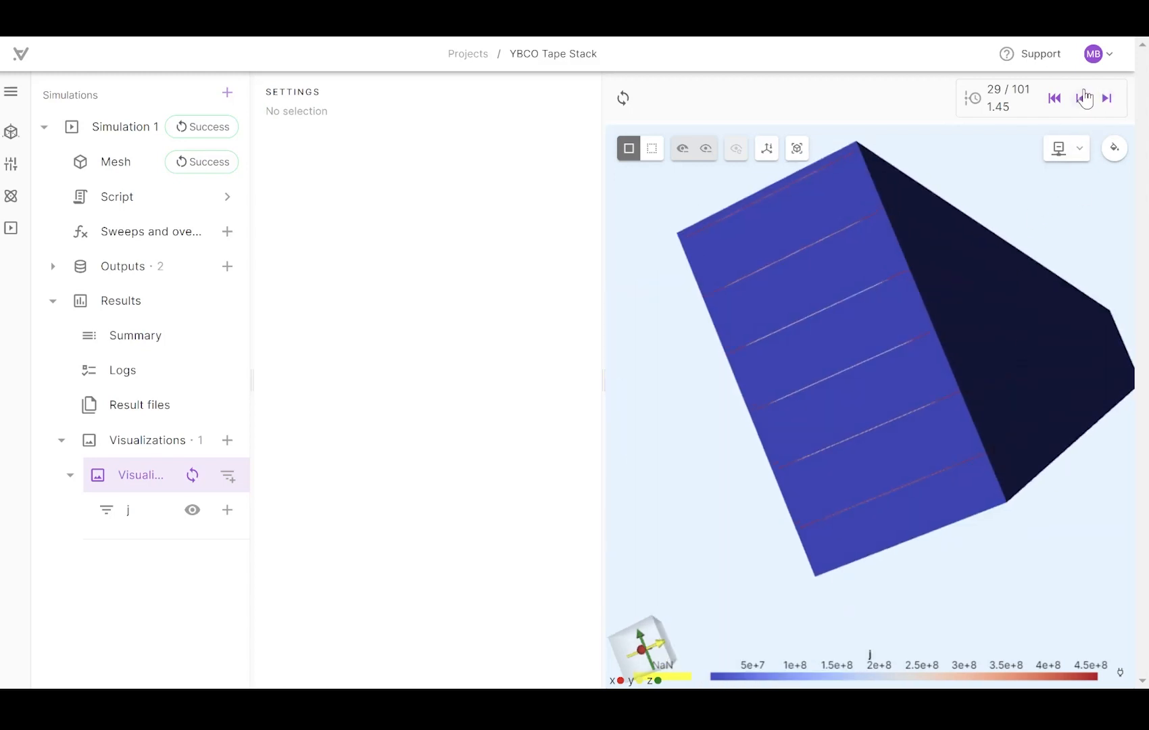
Advance the results to time step 100 of 101 (5.00 s) and examine j on the stack's end face up close
{"action": "left_click", "coordinate": [1107, 98]}
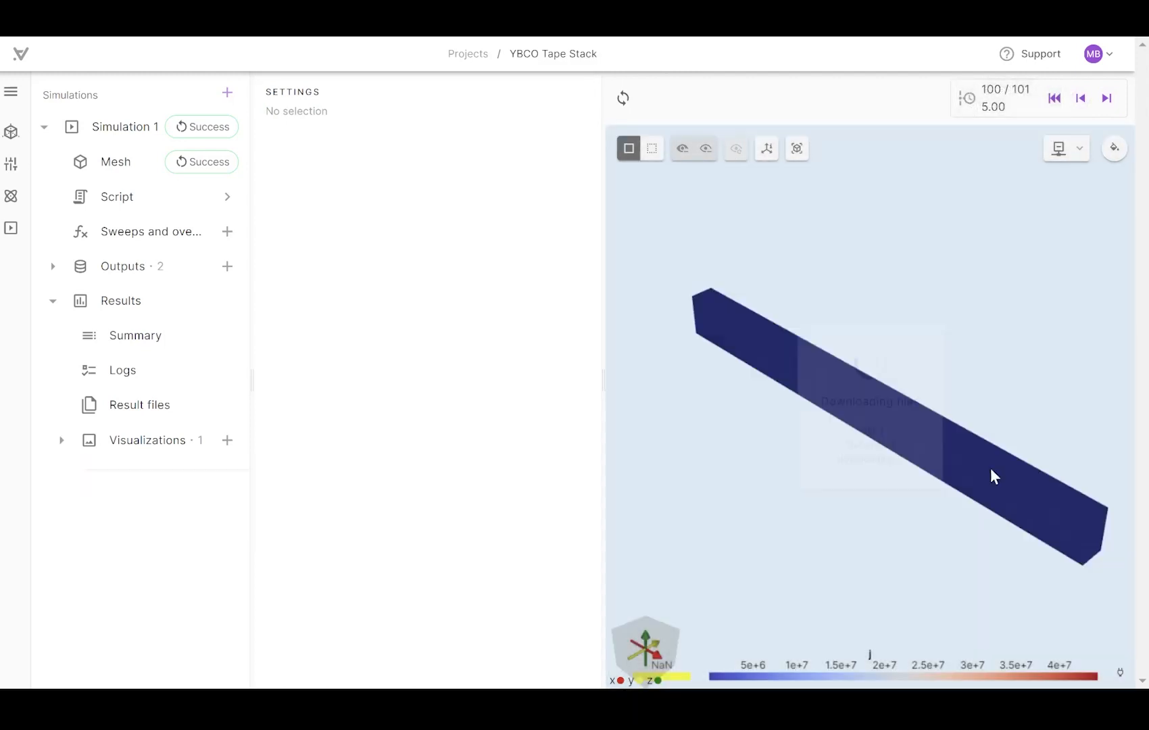
{"action": "left_click_drag", "start_coordinate": [975, 523], "coordinate": [915, 365]}
{"action": "scroll", "coordinate": [898, 449], "scroll_direction": "up", "scroll_amount": 5}
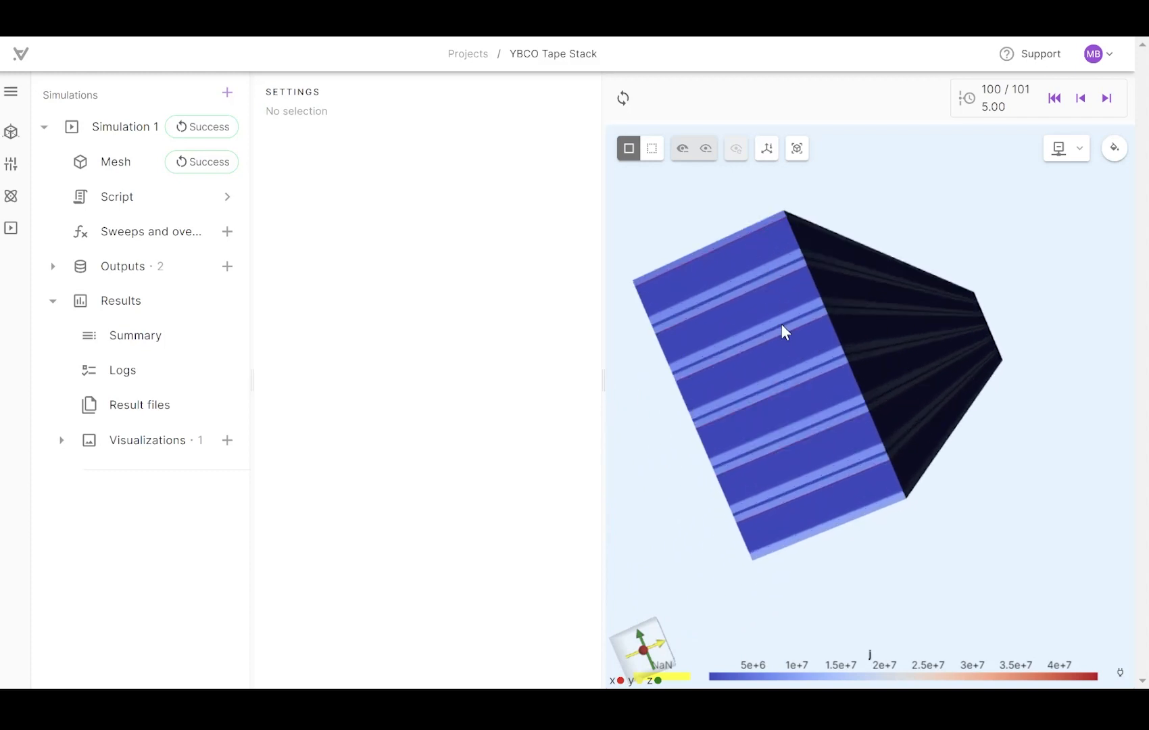